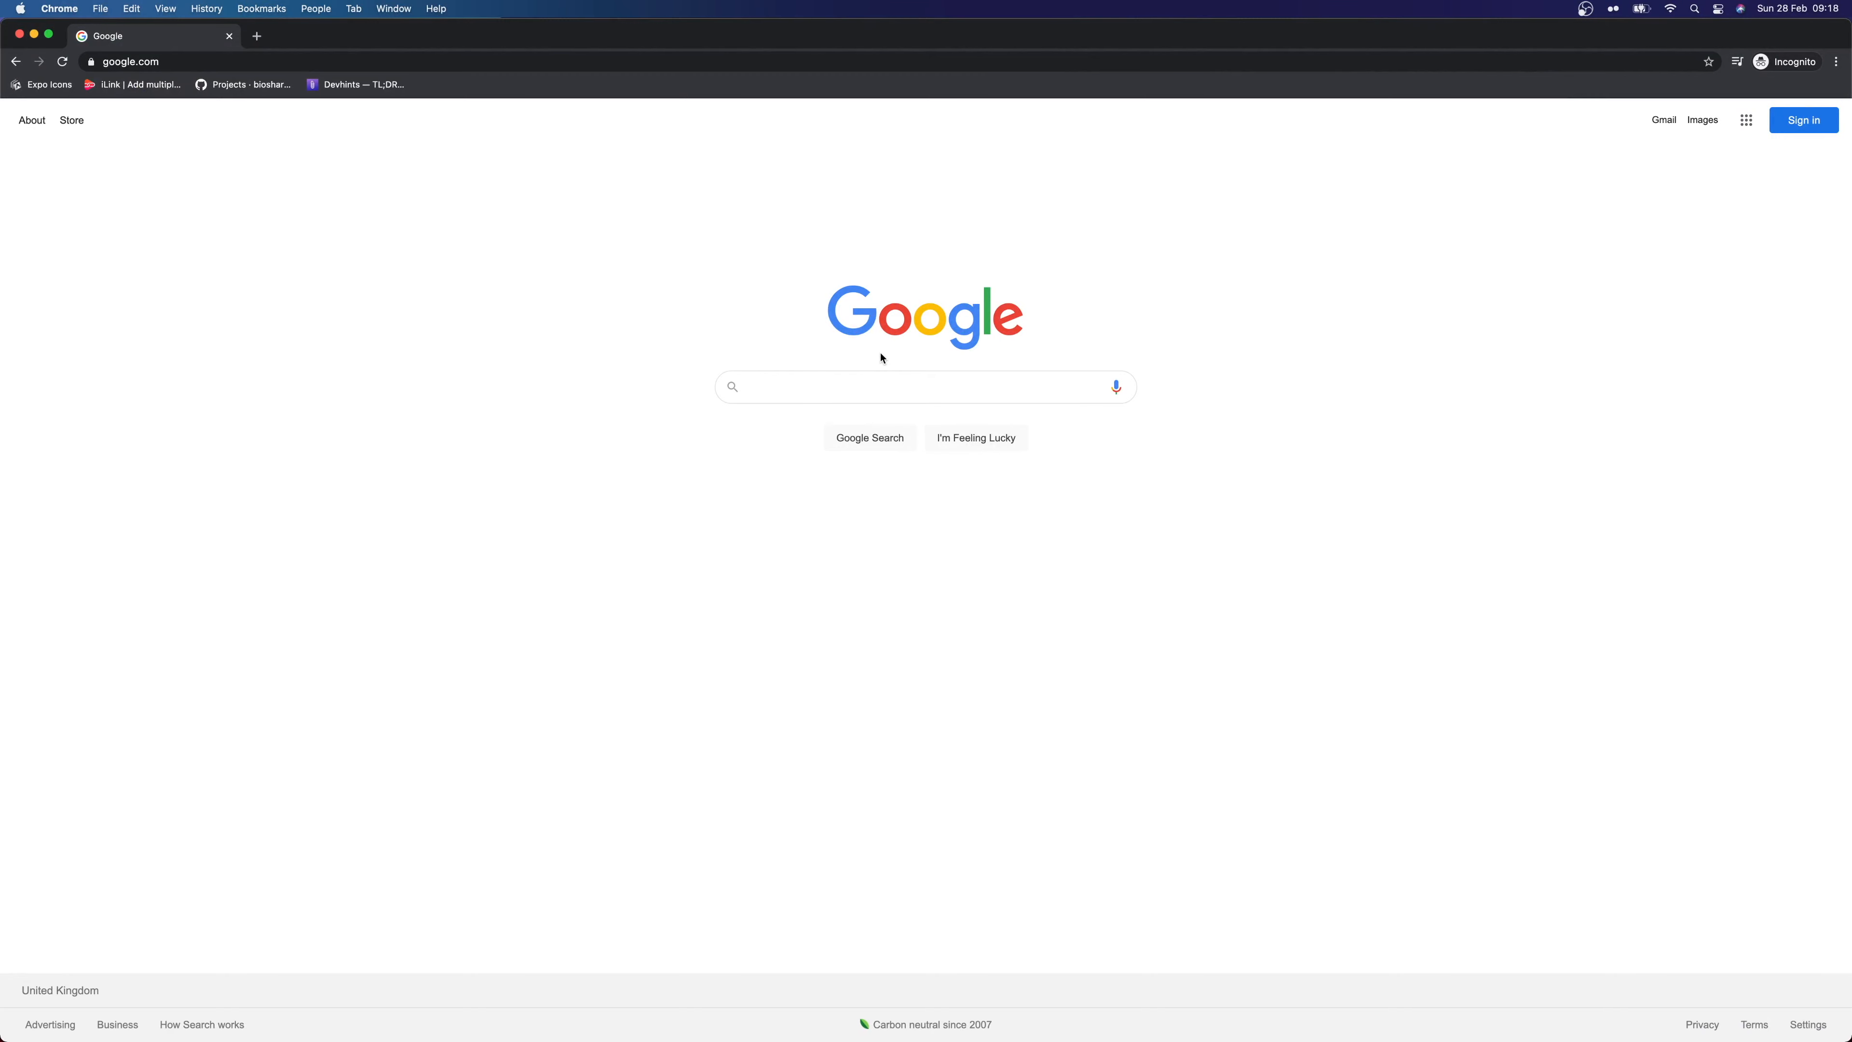
Search Google for 'contentful' and open the contentful.com homepage
text(contentful)
key(Return)
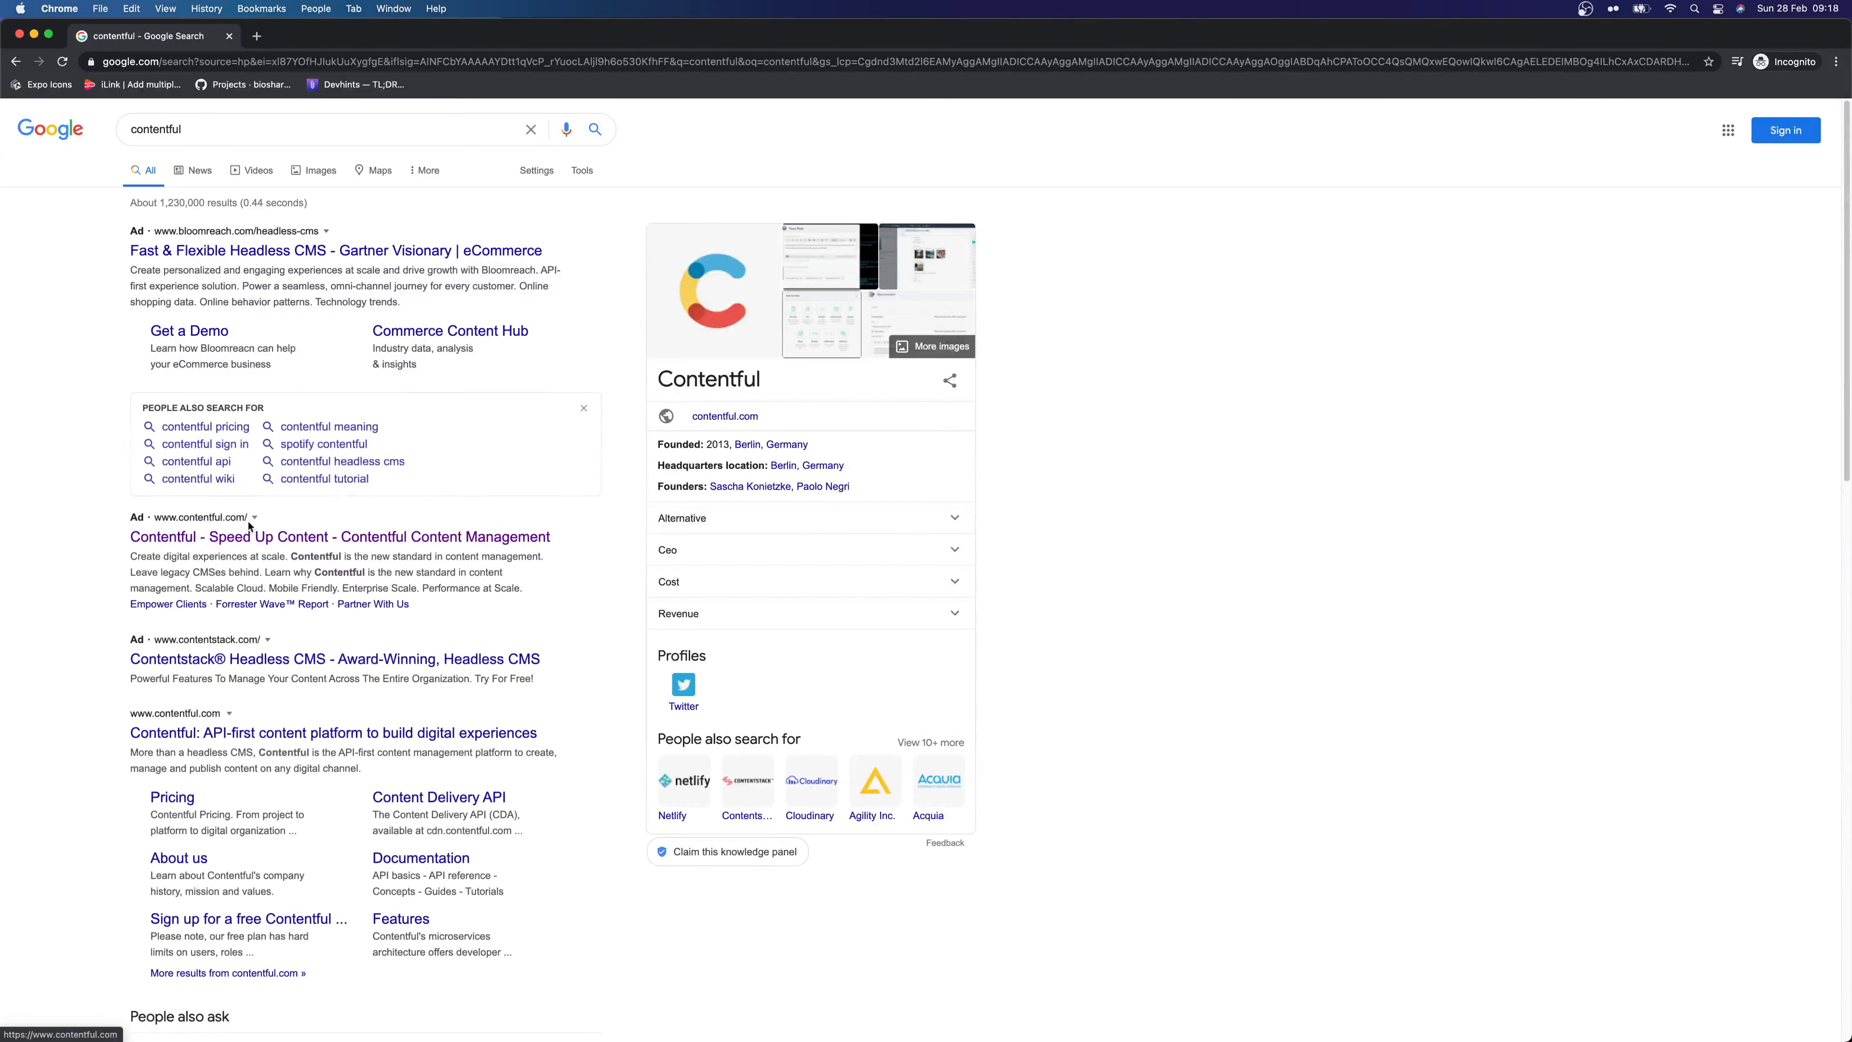
click(266, 740)
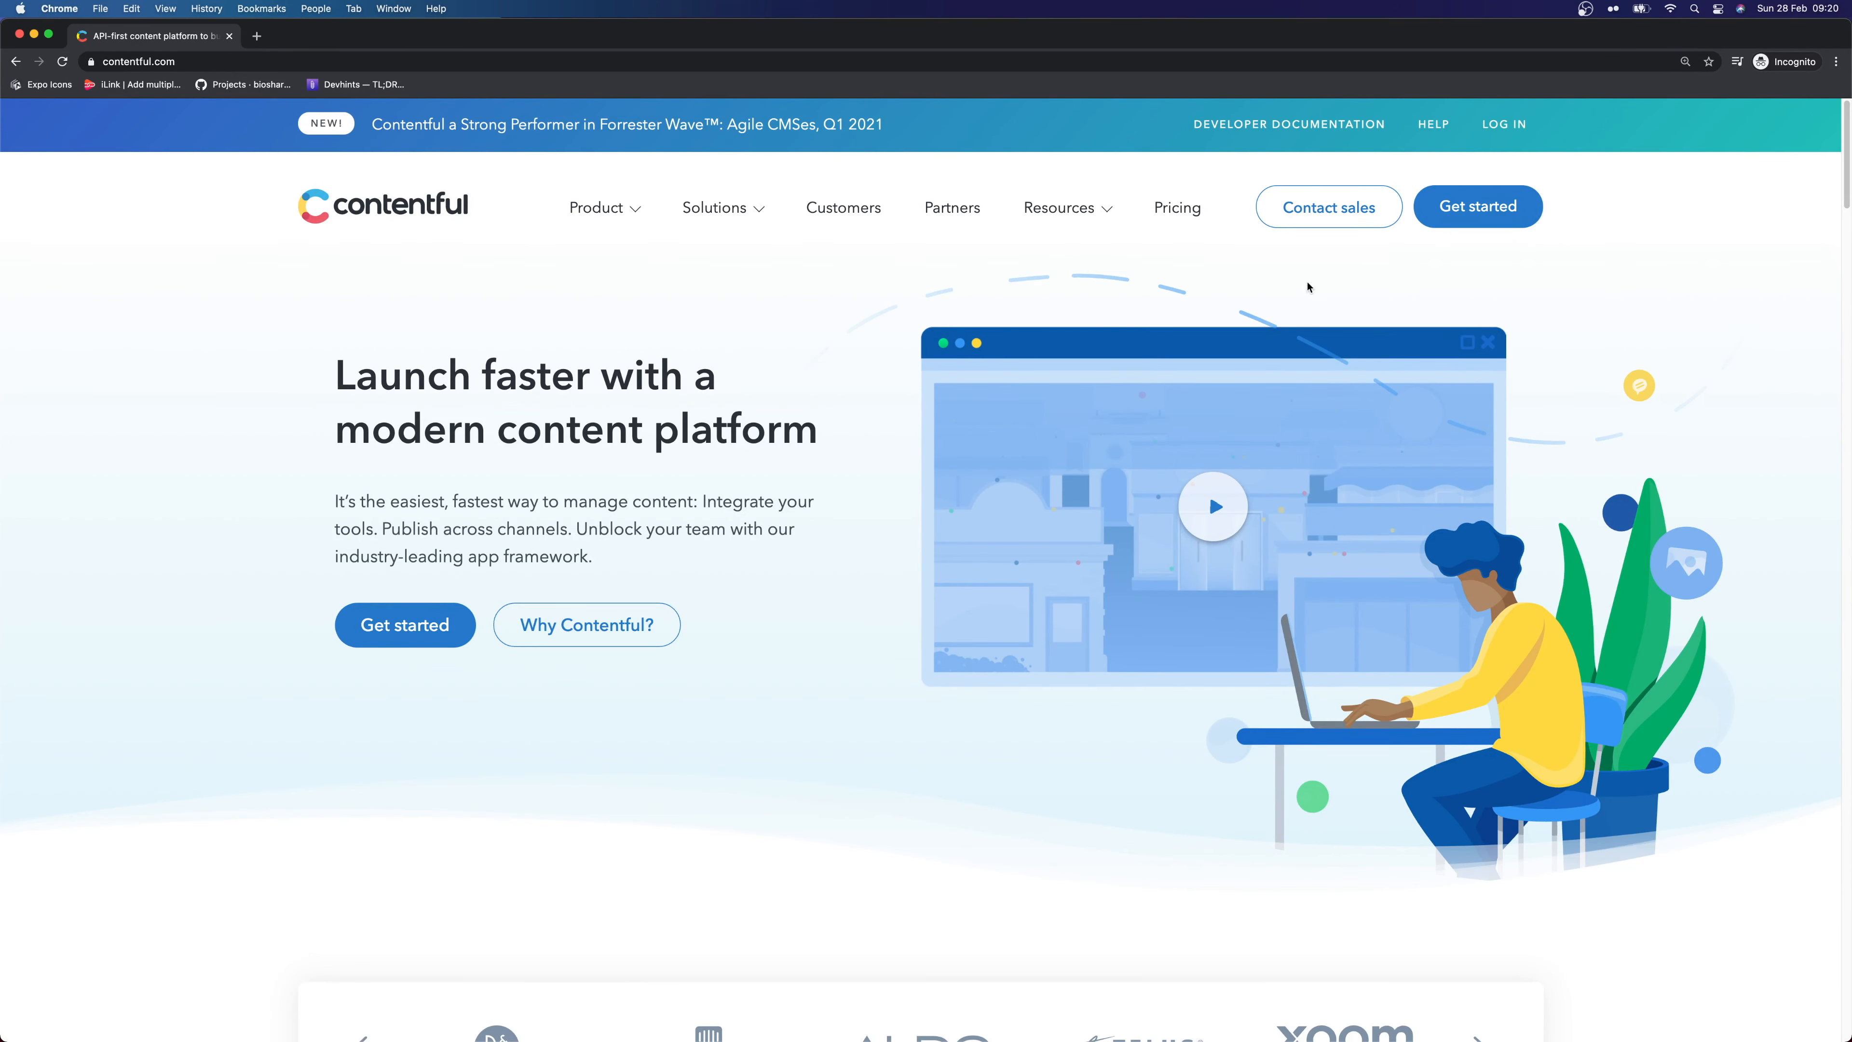
Go from Get started to the Sign up for free form
click(1467, 209)
scroll(549, 612, down, 3)
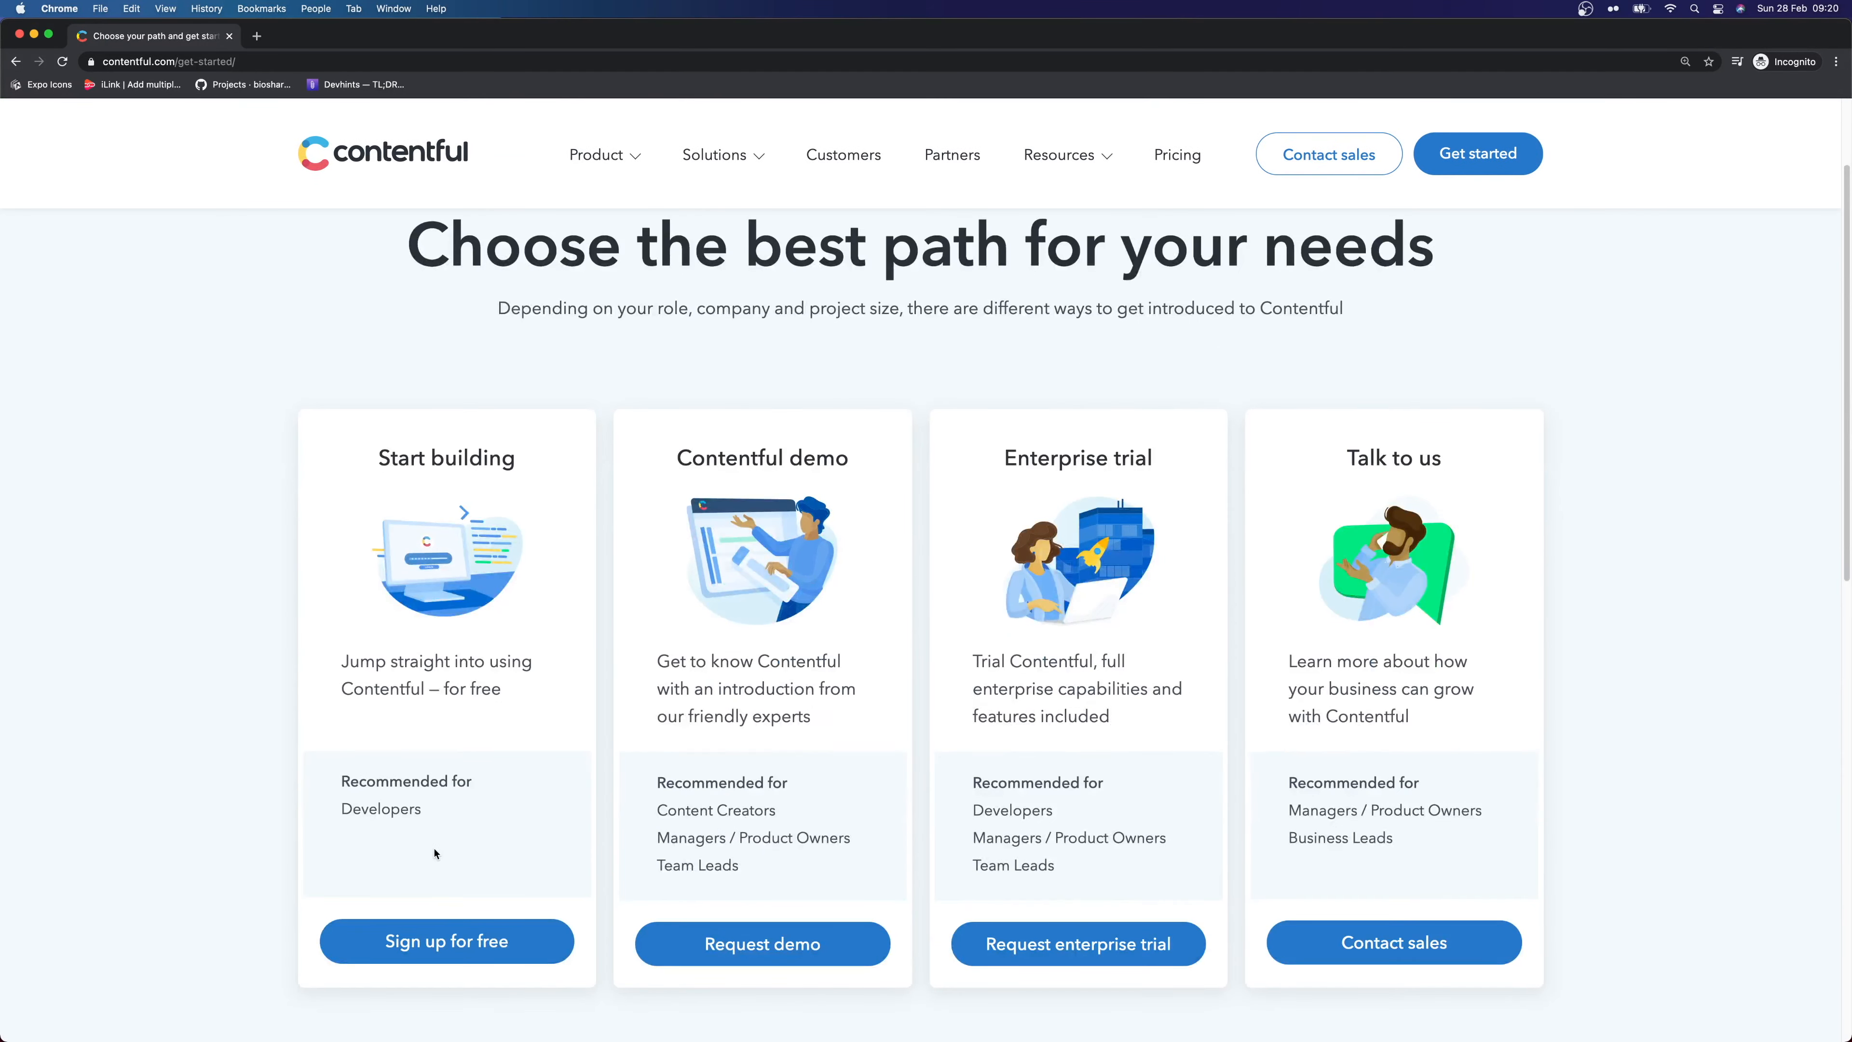
click(446, 941)
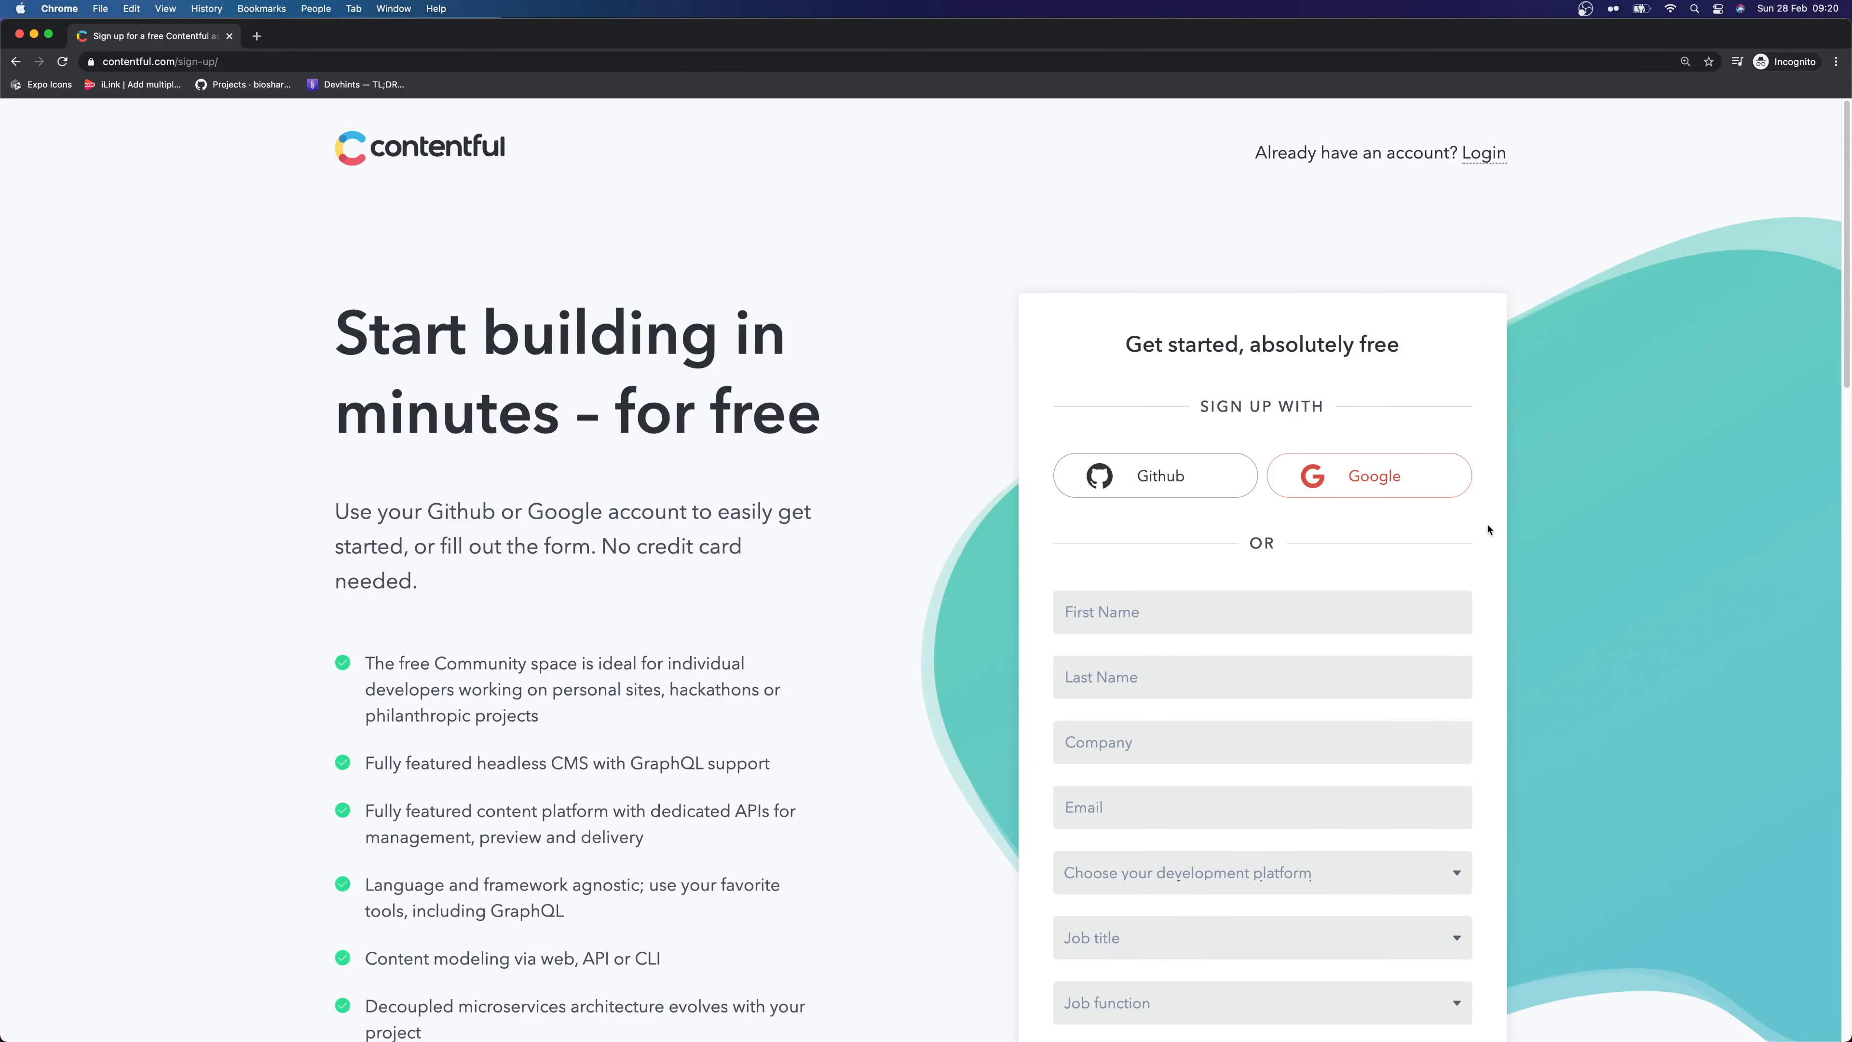
scroll(1255, 573, down, 1)
scroll(1256, 574, down, 6)
scroll(1256, 570, up, 4)
Fill in the first and last name, company name and e-mail address
click(1169, 455)
click(1134, 490)
click(1123, 581)
key(Tab)
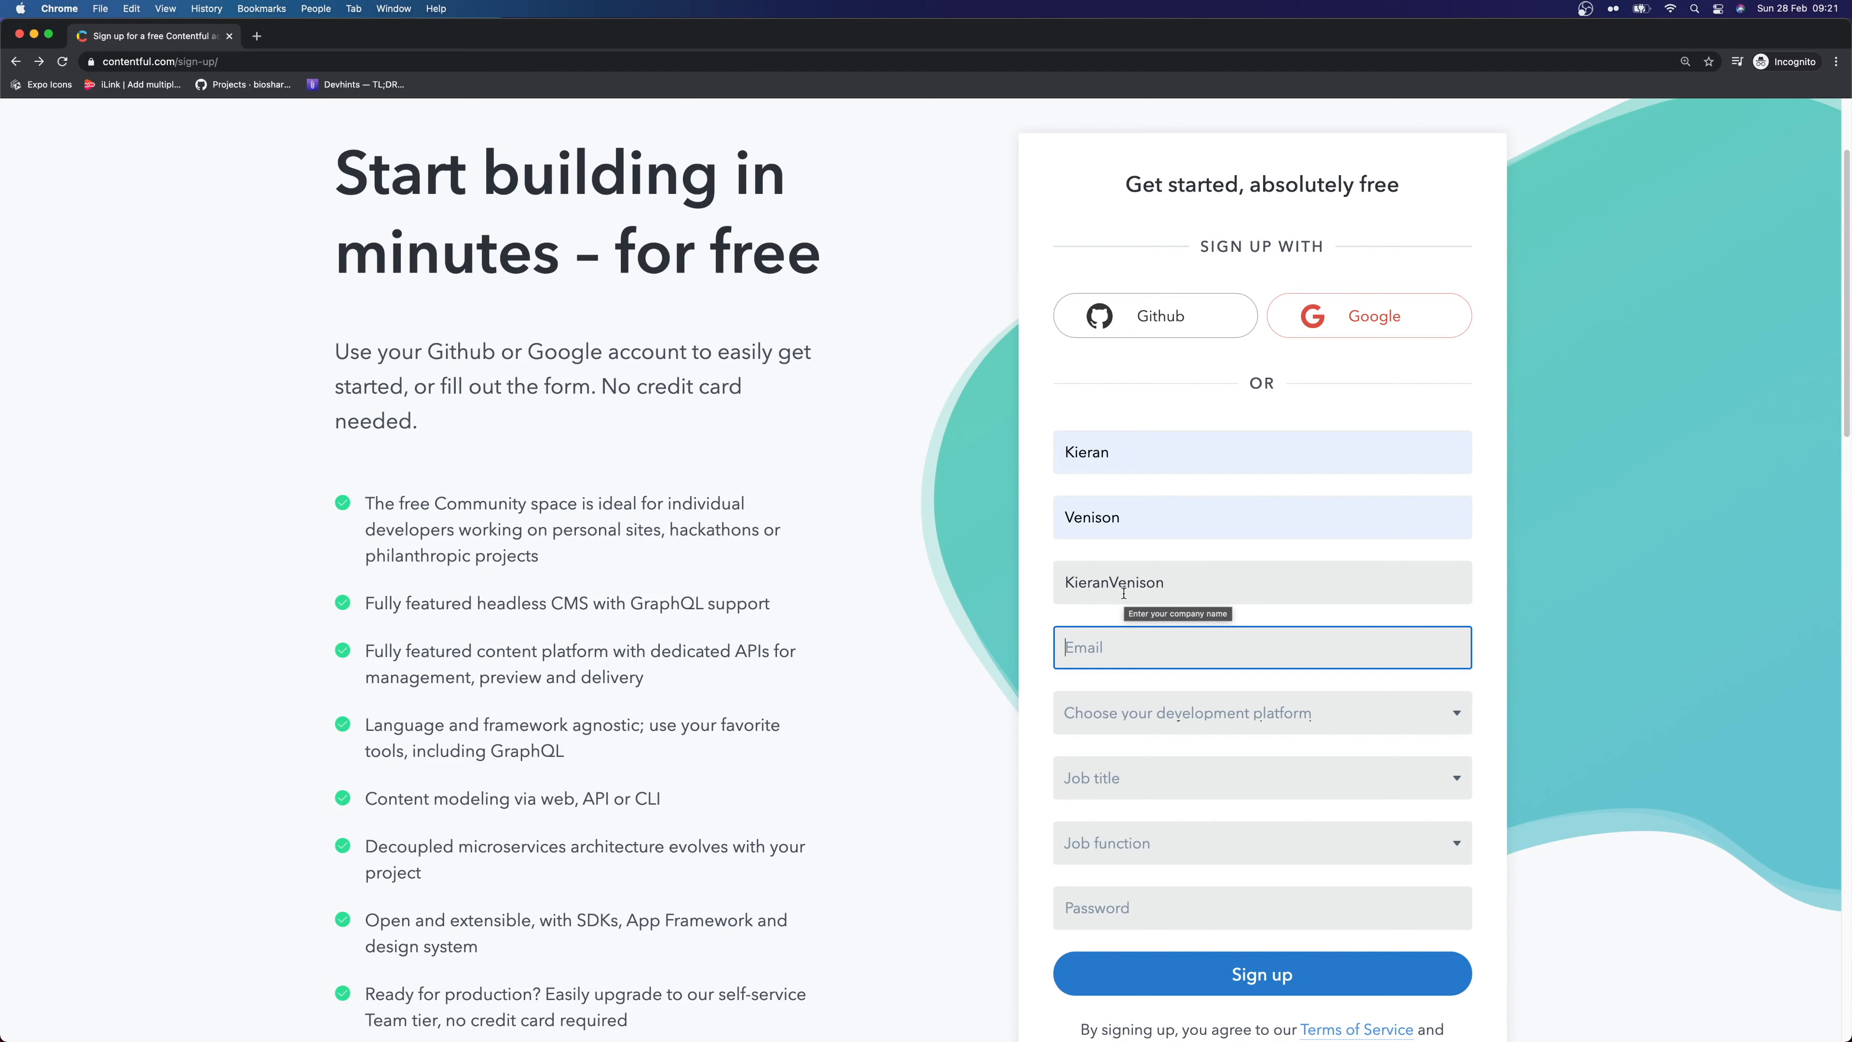
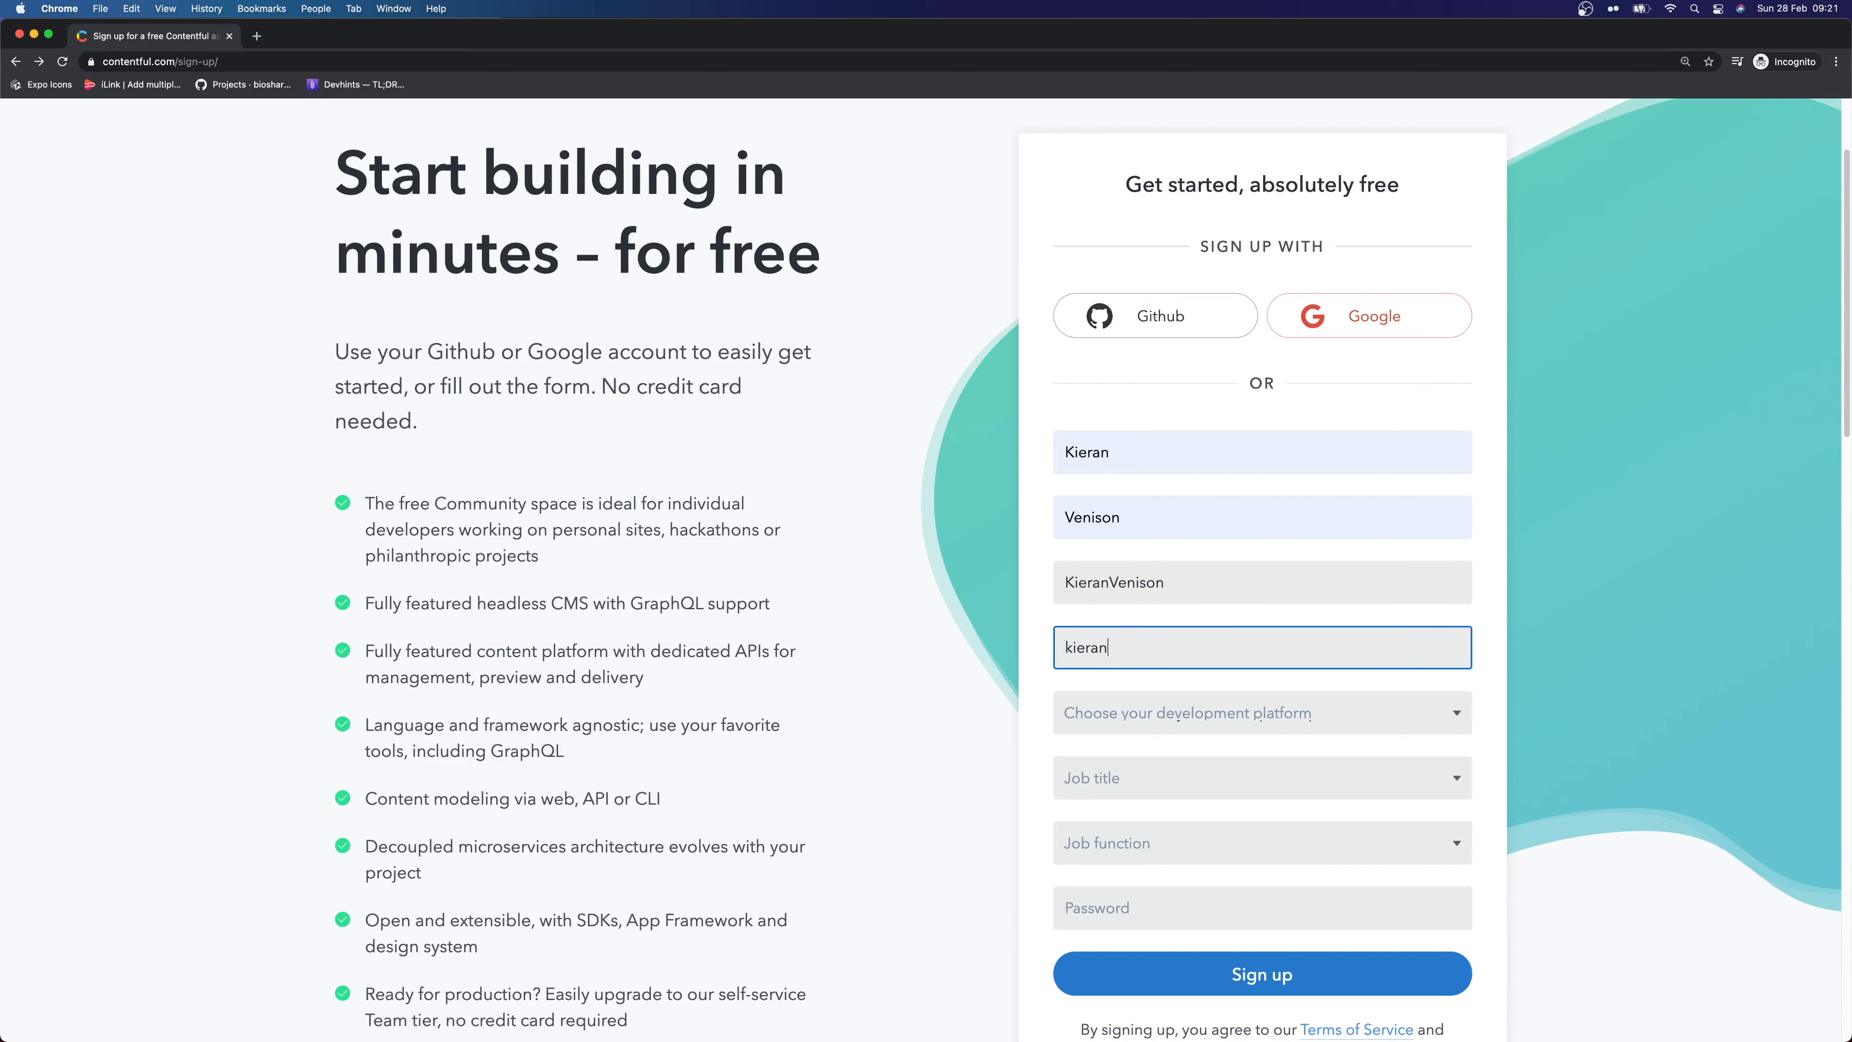
key(Tab)
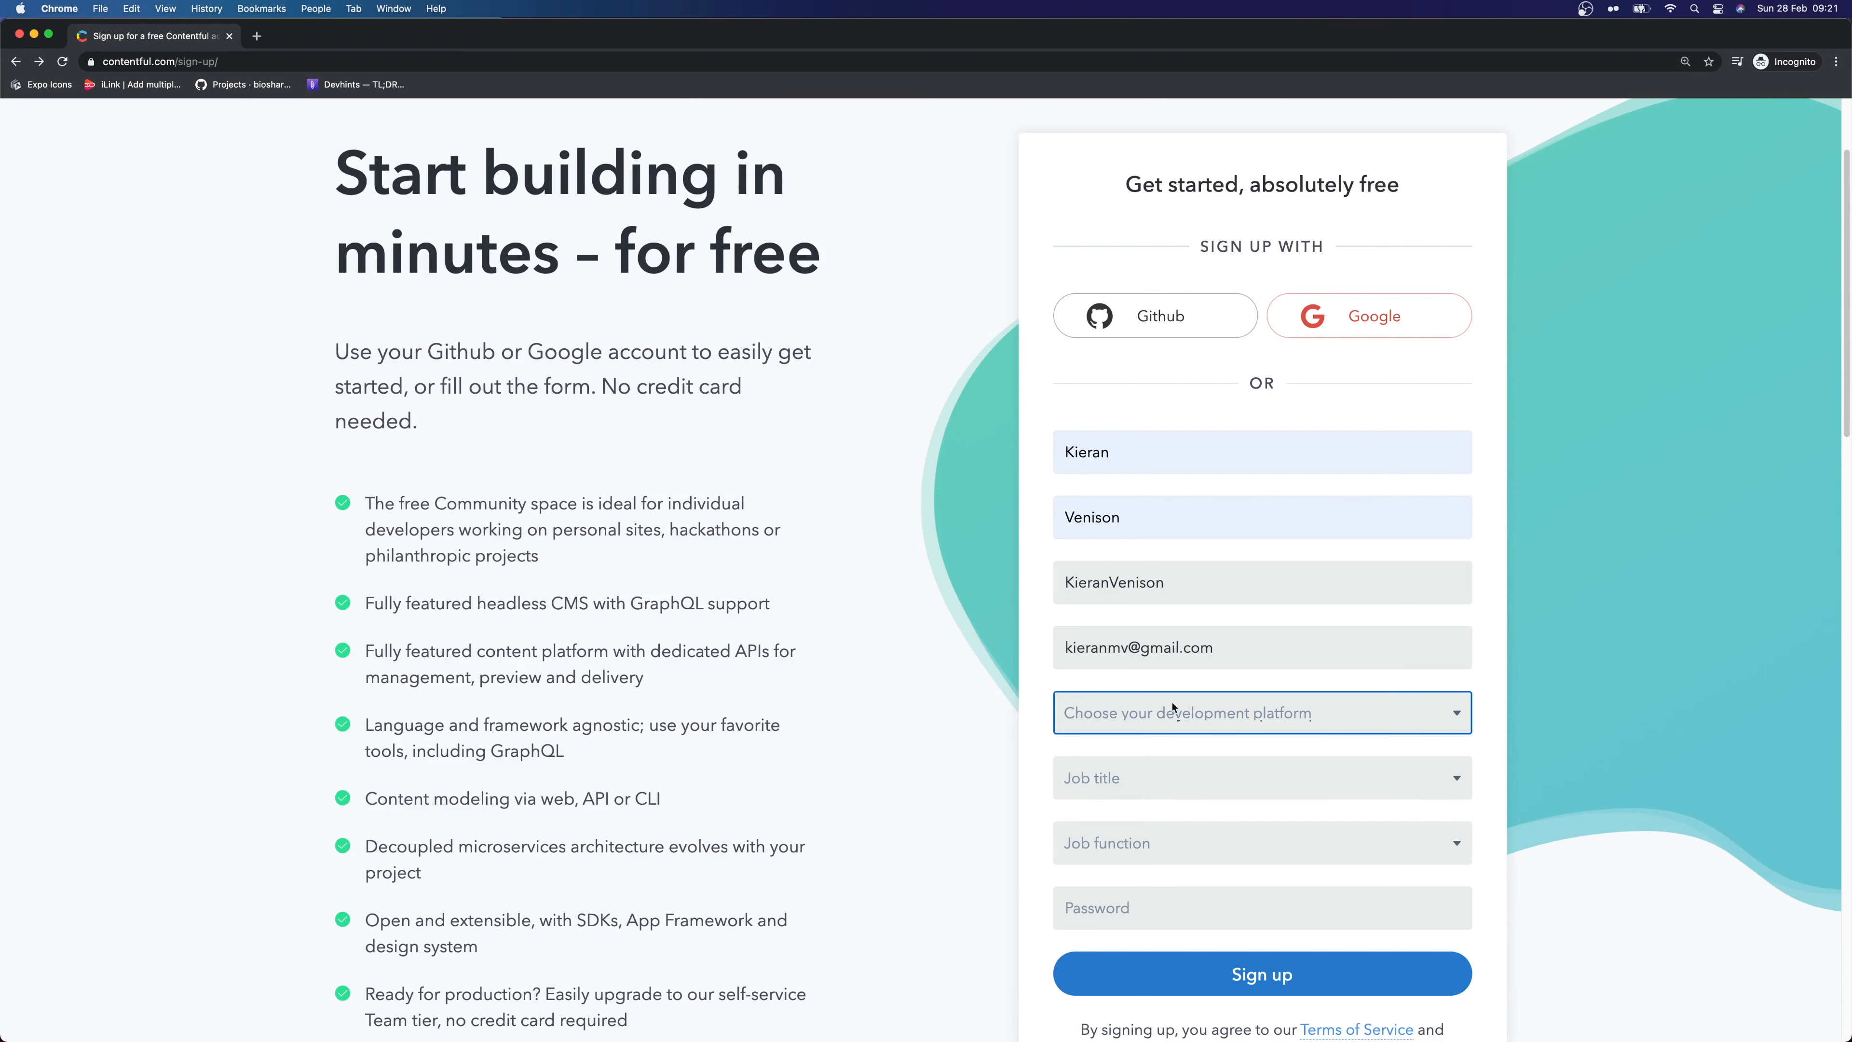
Choose JavaScript, job title Other and Developer / Engineering / Programming, enter a password, and submit
click(1173, 707)
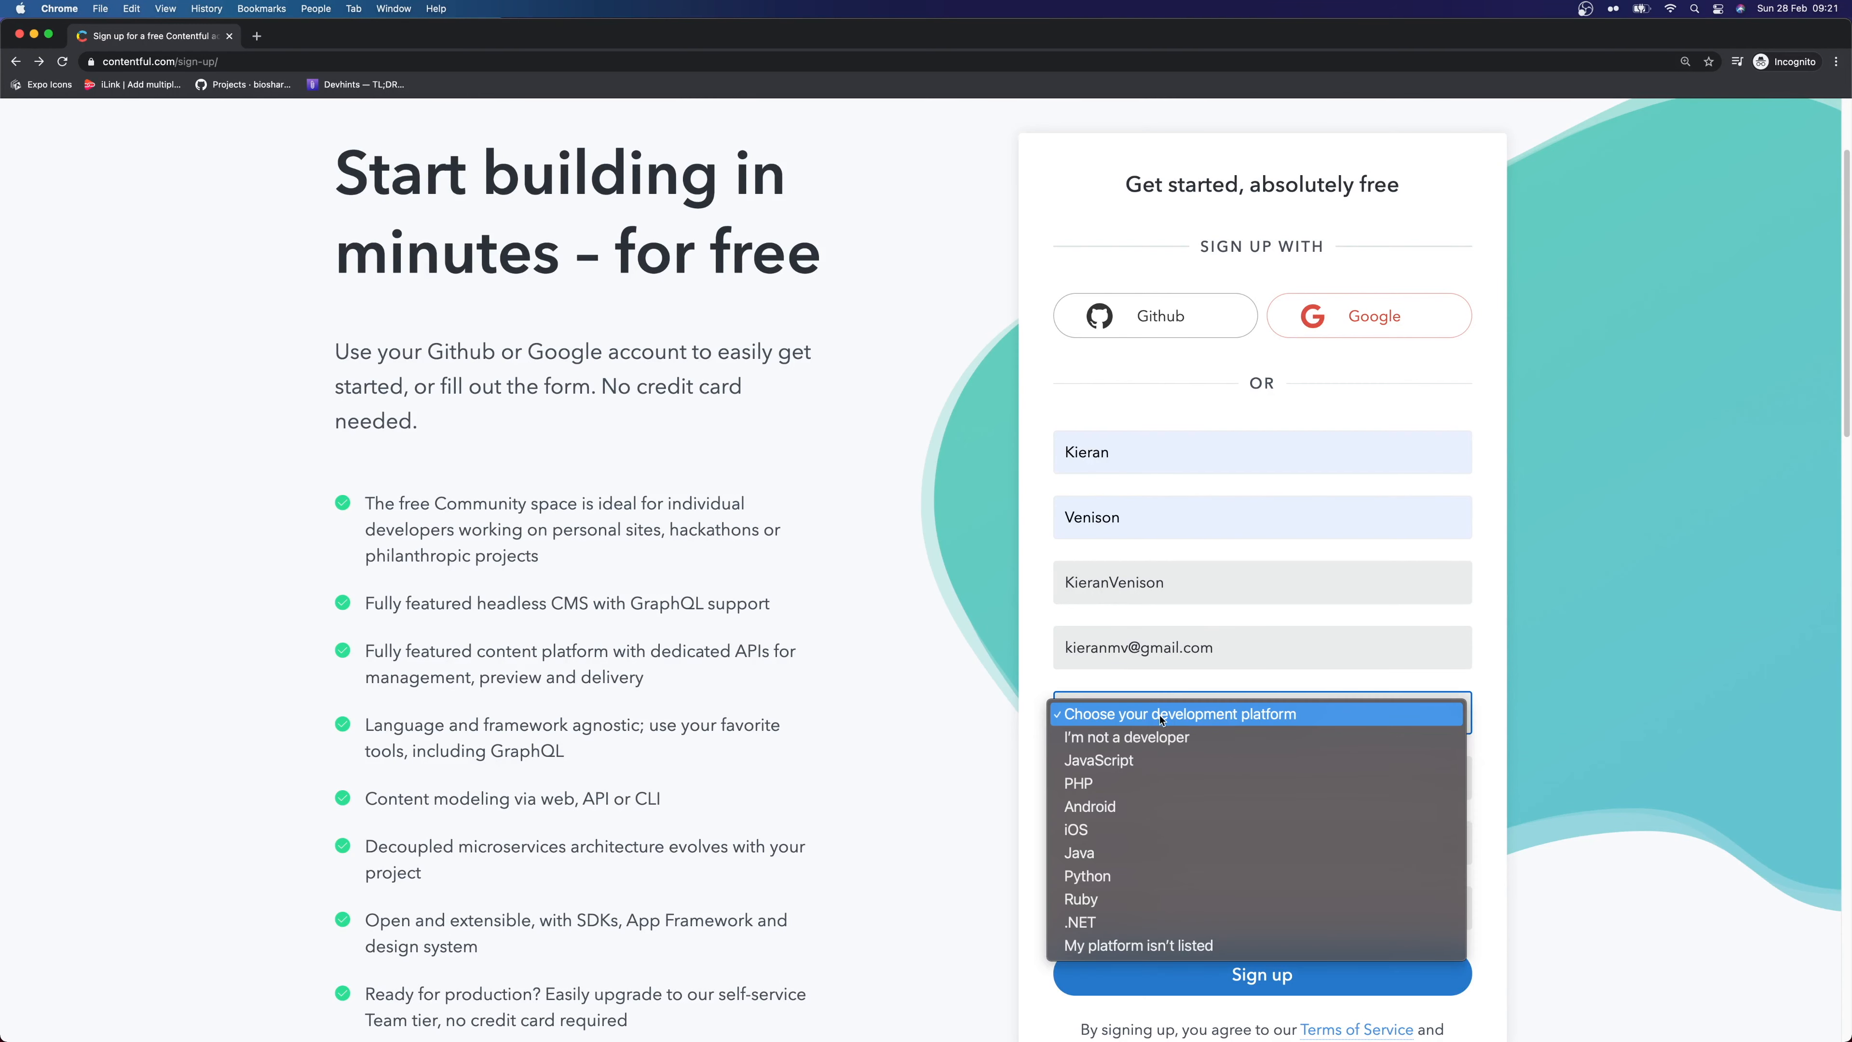
click(1142, 769)
click(1181, 777)
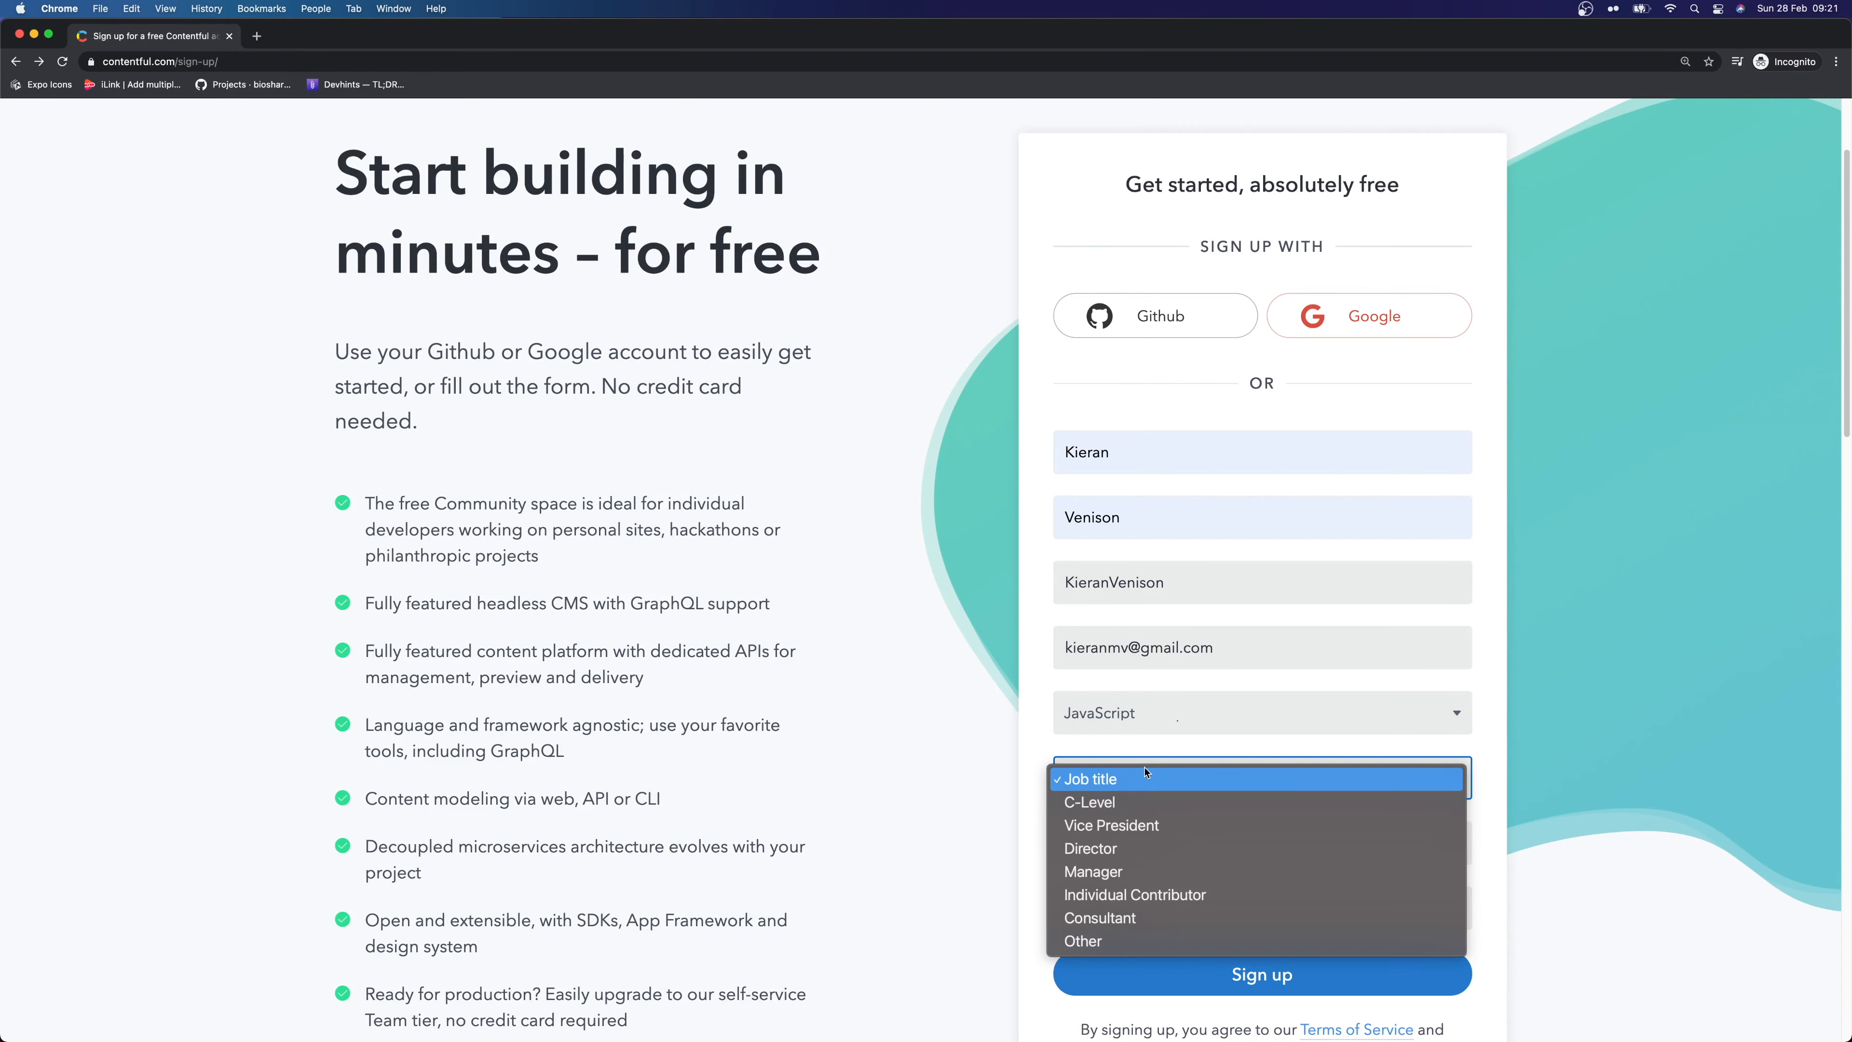
click(1138, 939)
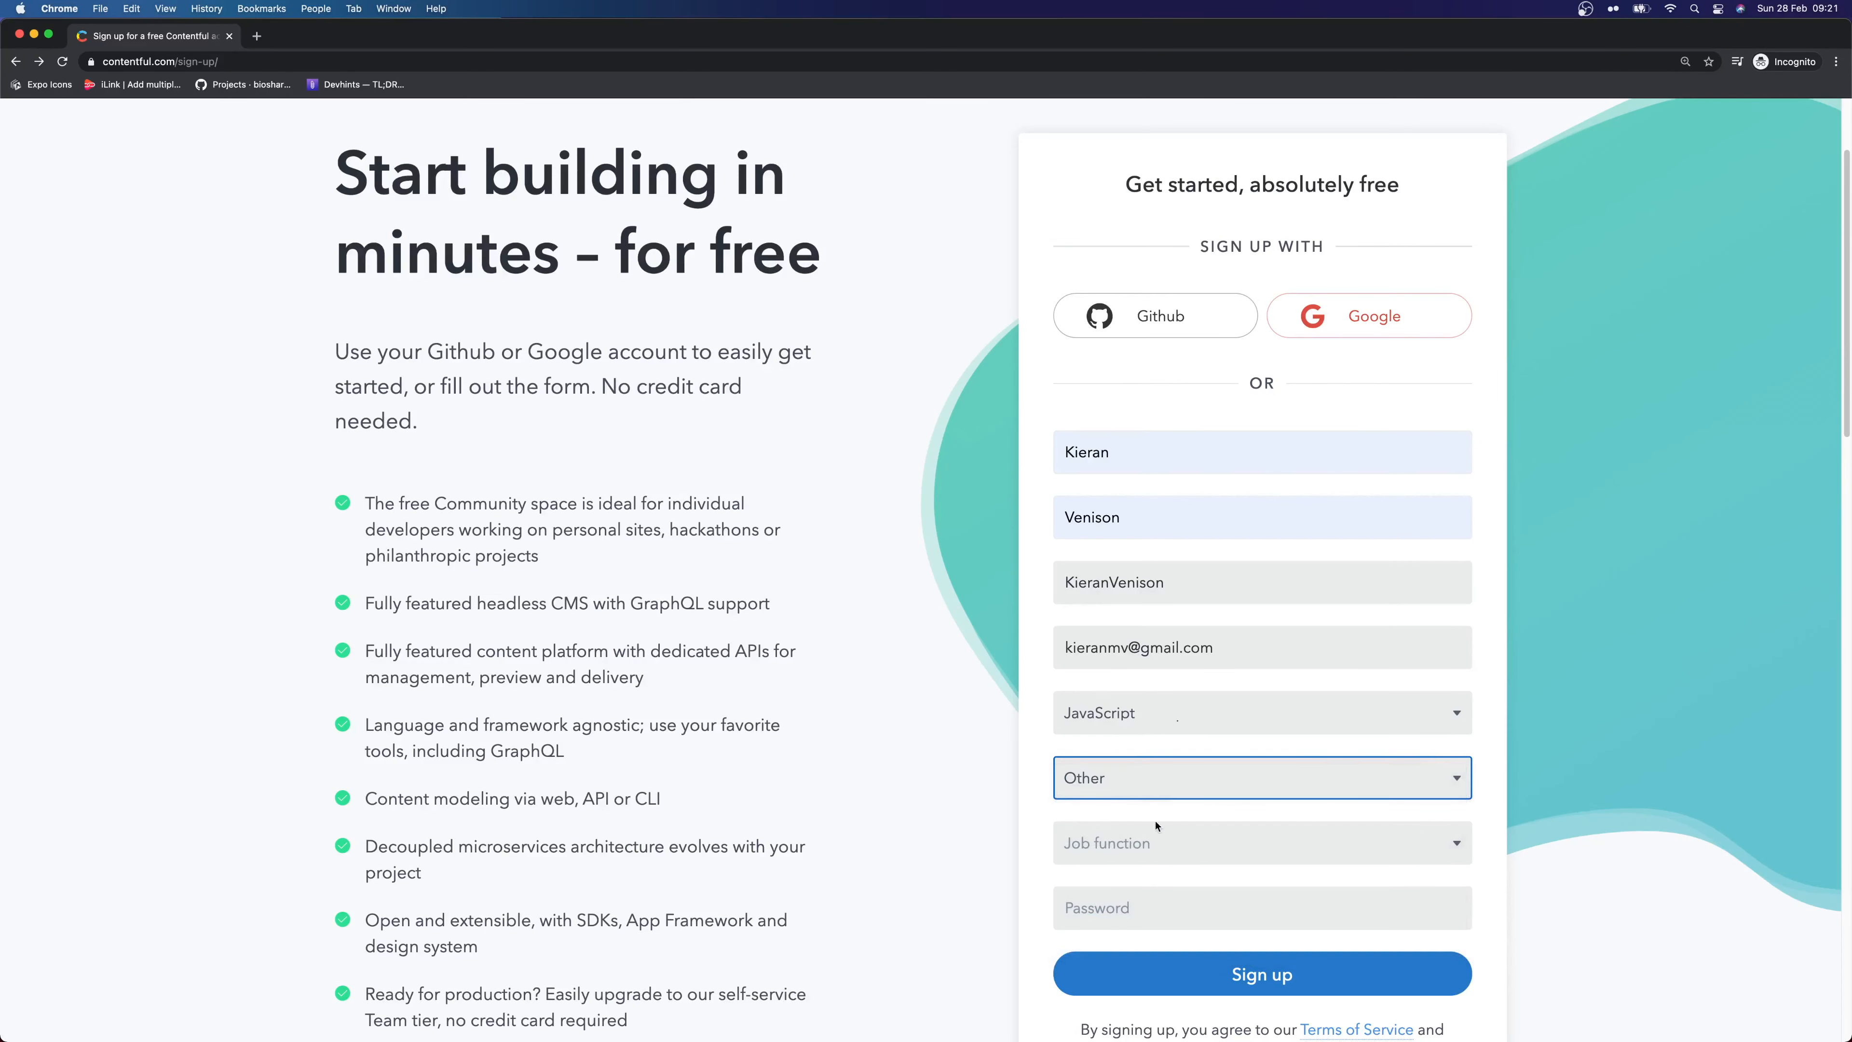
click(1114, 845)
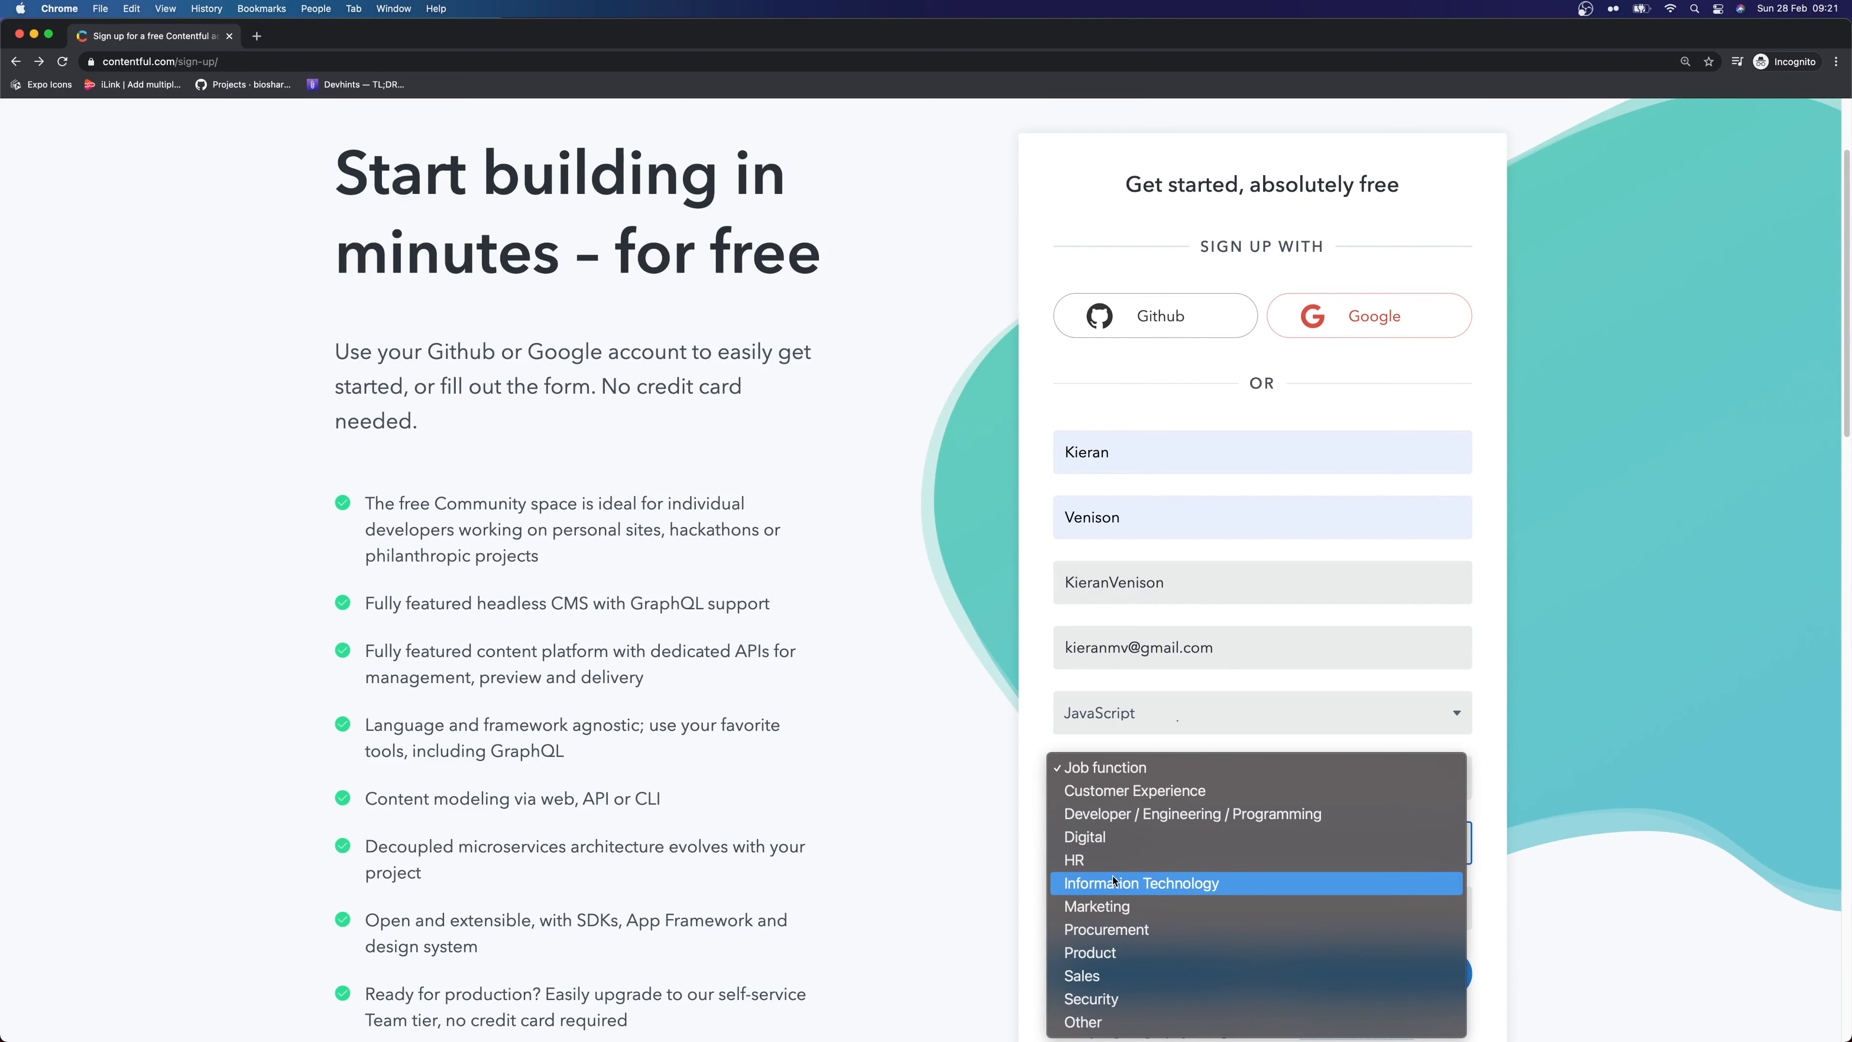
click(1177, 814)
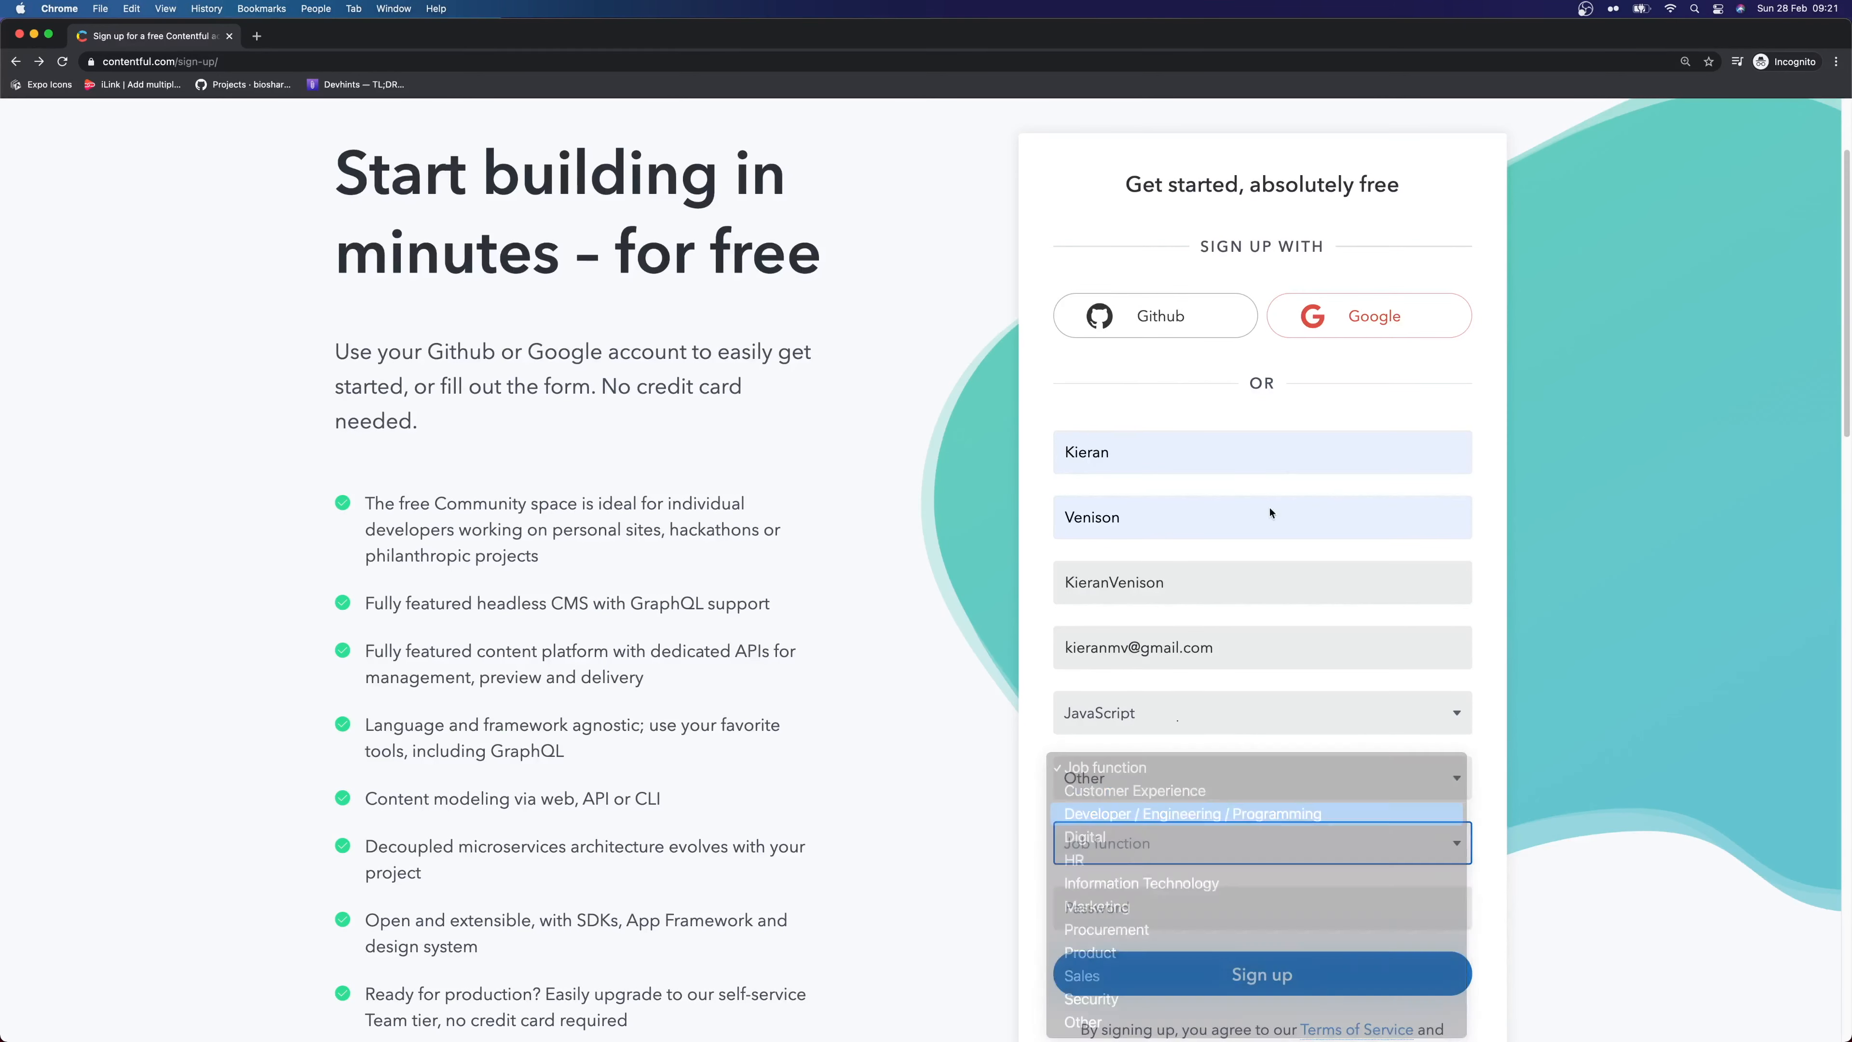
click(1146, 895)
text(•••••••••)
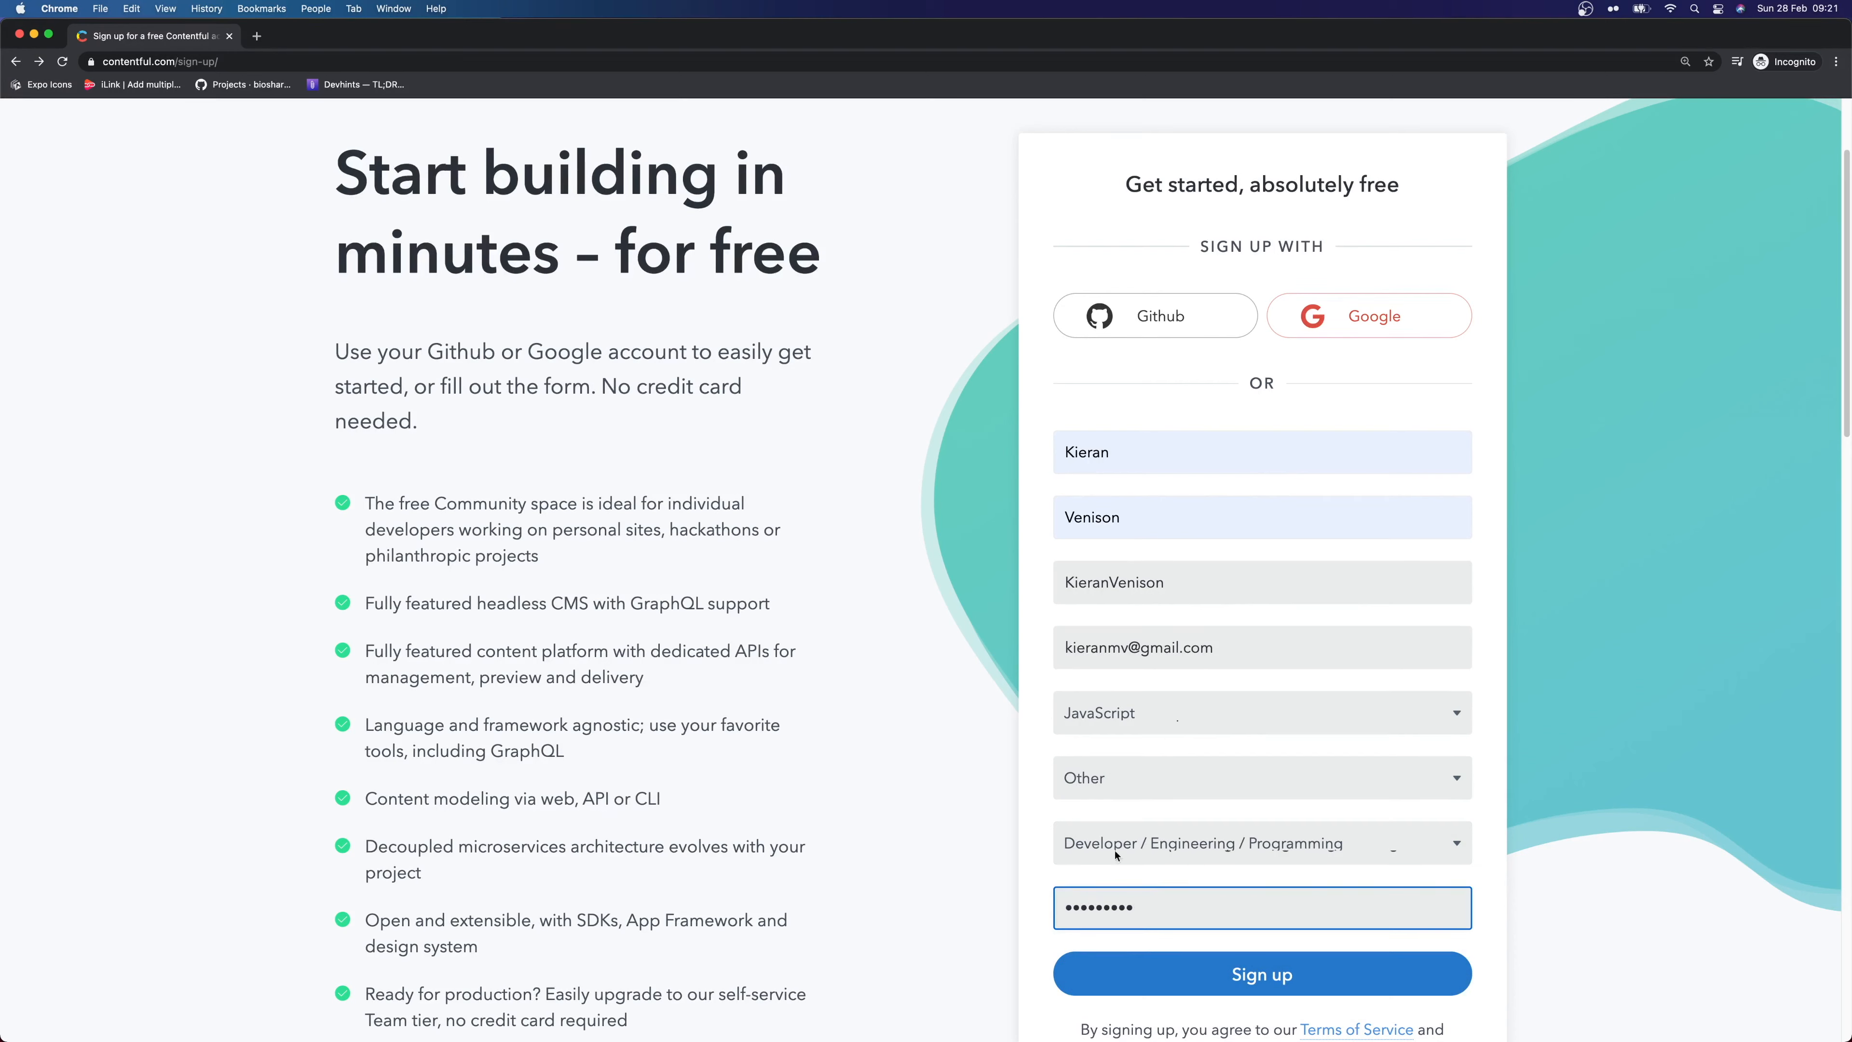
click(1301, 993)
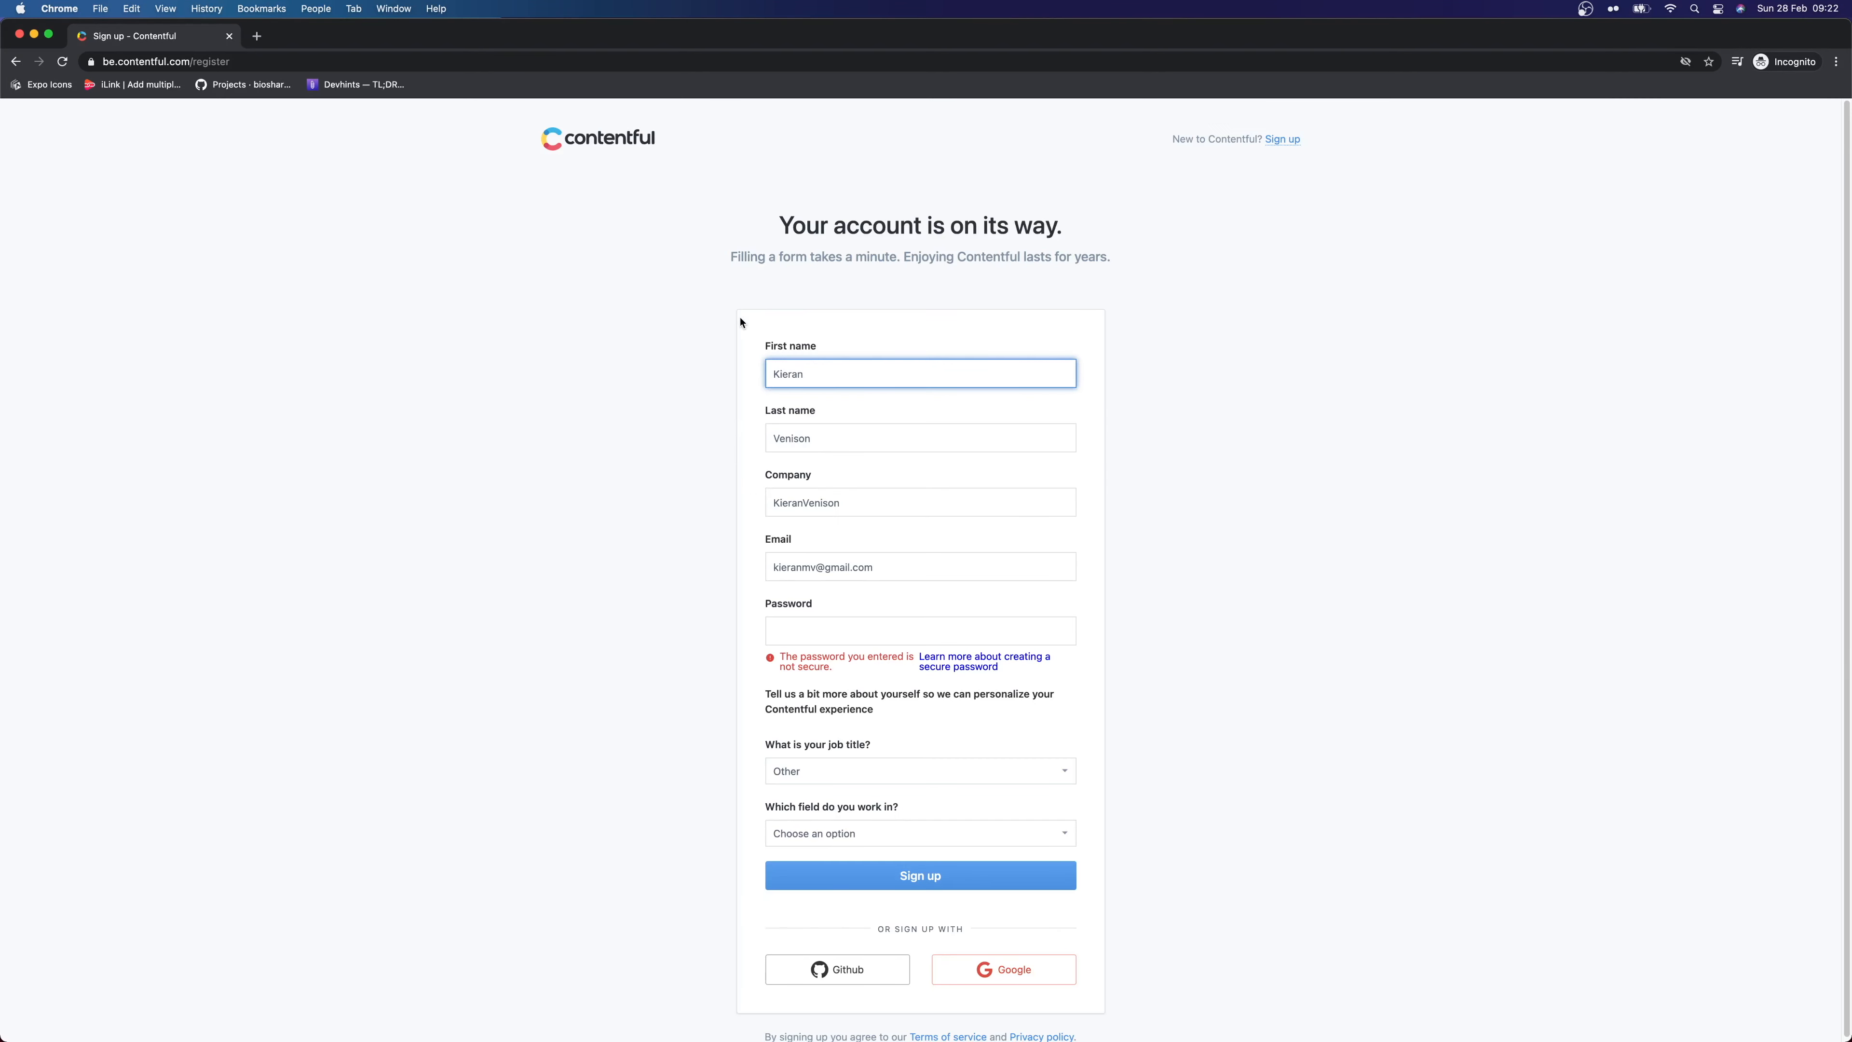
Replace the password with a stronger one, choose Developer / Engineering / Programmer, and submit
click(924, 629)
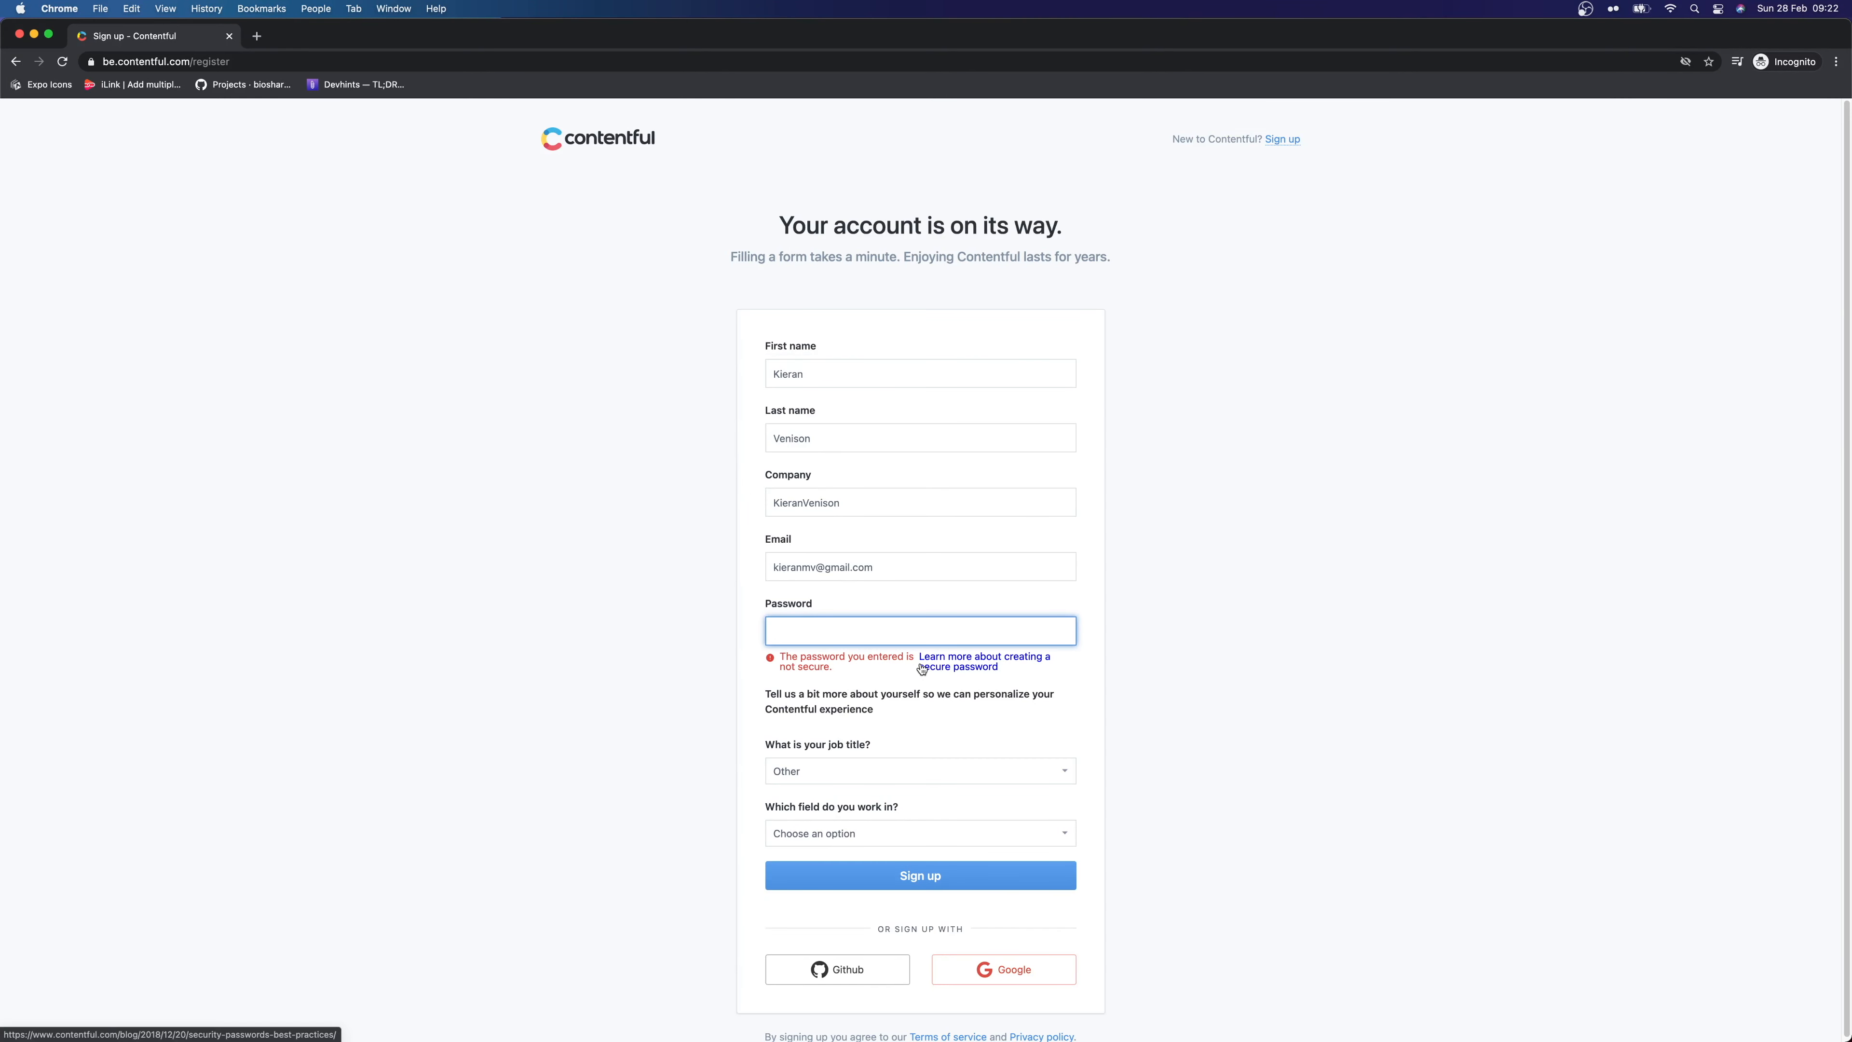
text(•••)
key(super+a)
text(•)
click(866, 881)
click(957, 829)
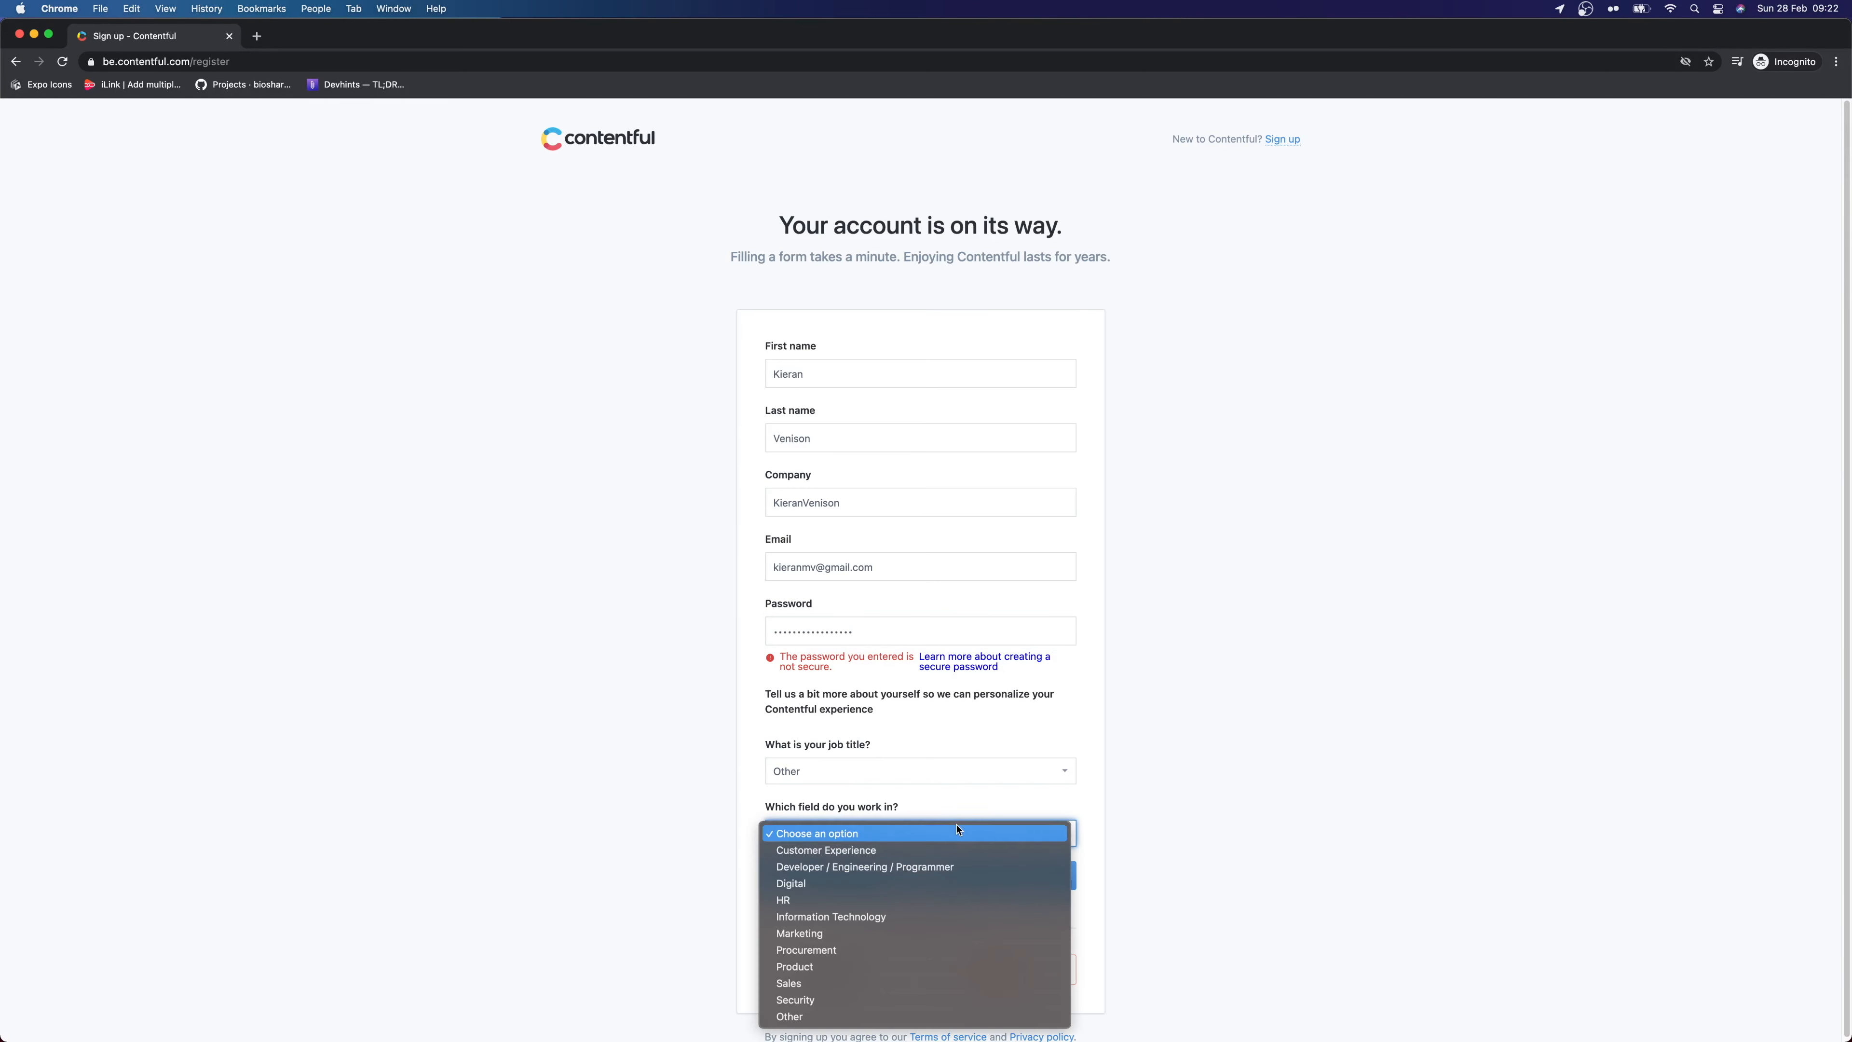
click(878, 868)
click(877, 880)
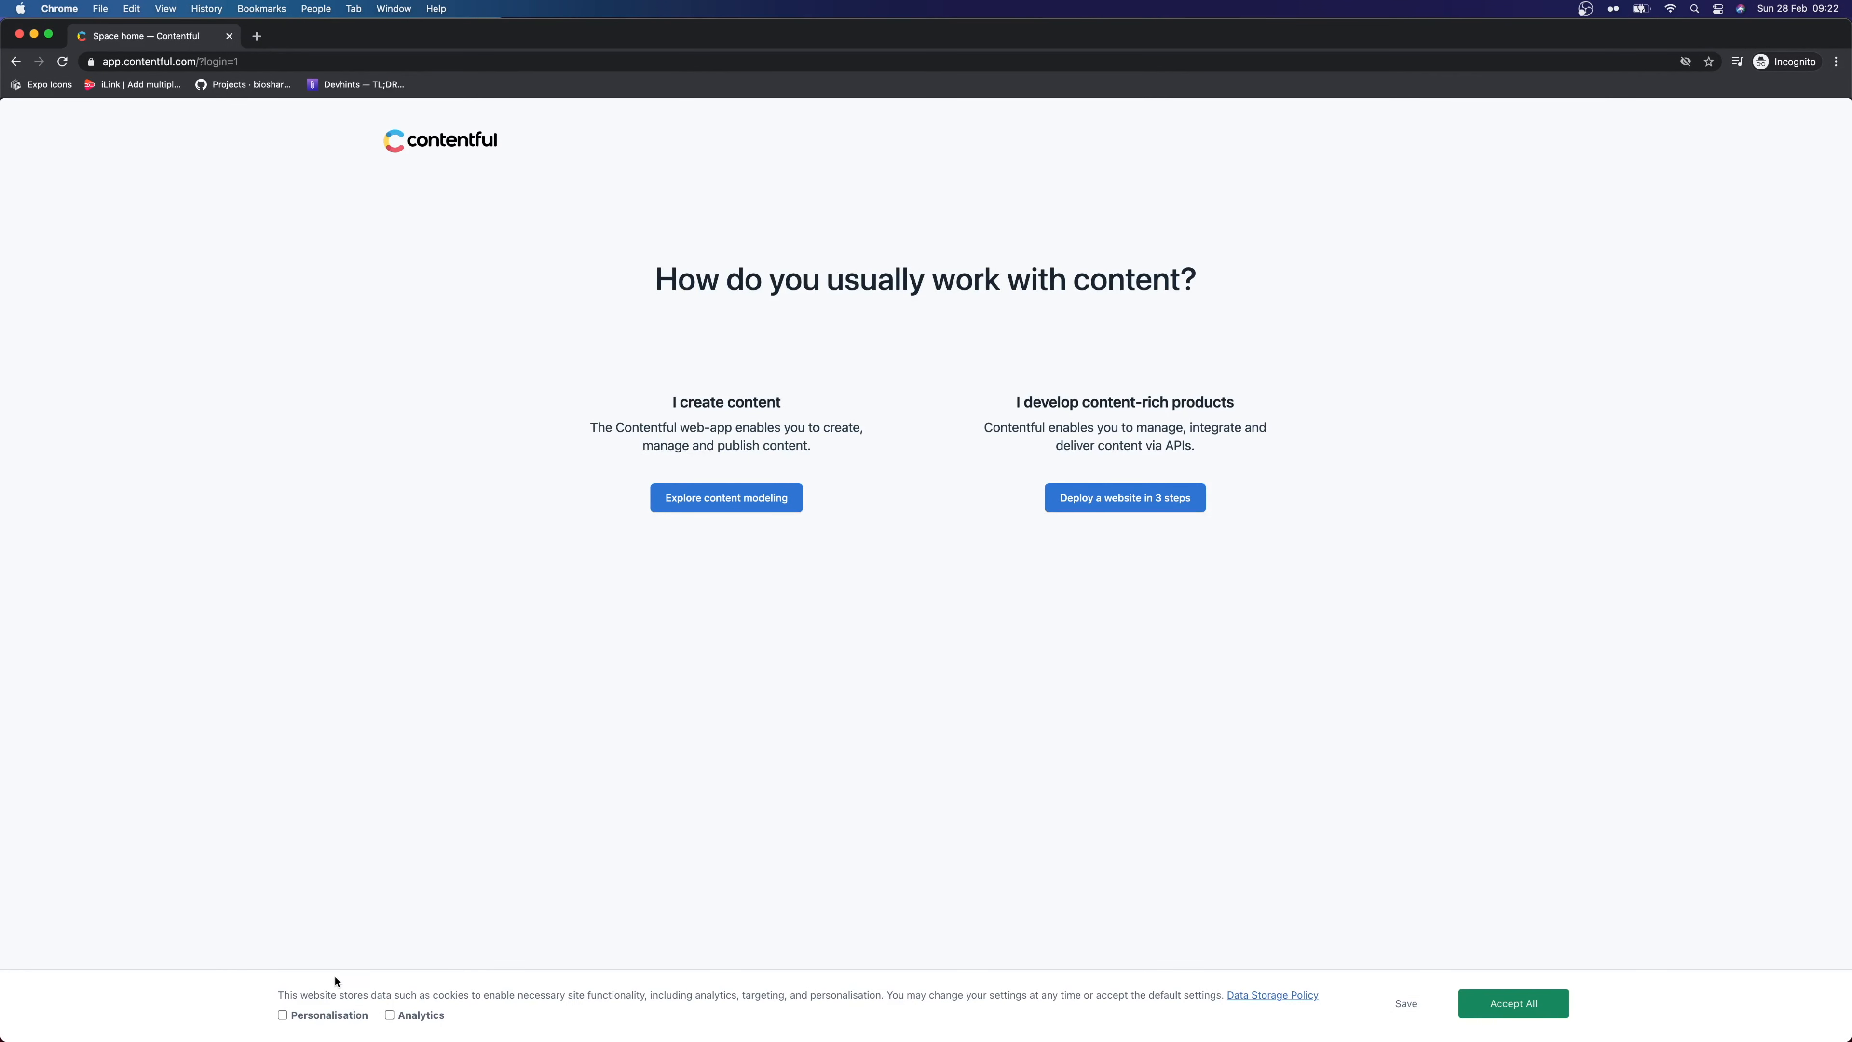
Accept all cookies with Personalisation and Analytics ticked, then choose Explore content modeling
click(309, 1019)
click(432, 1019)
click(1509, 1003)
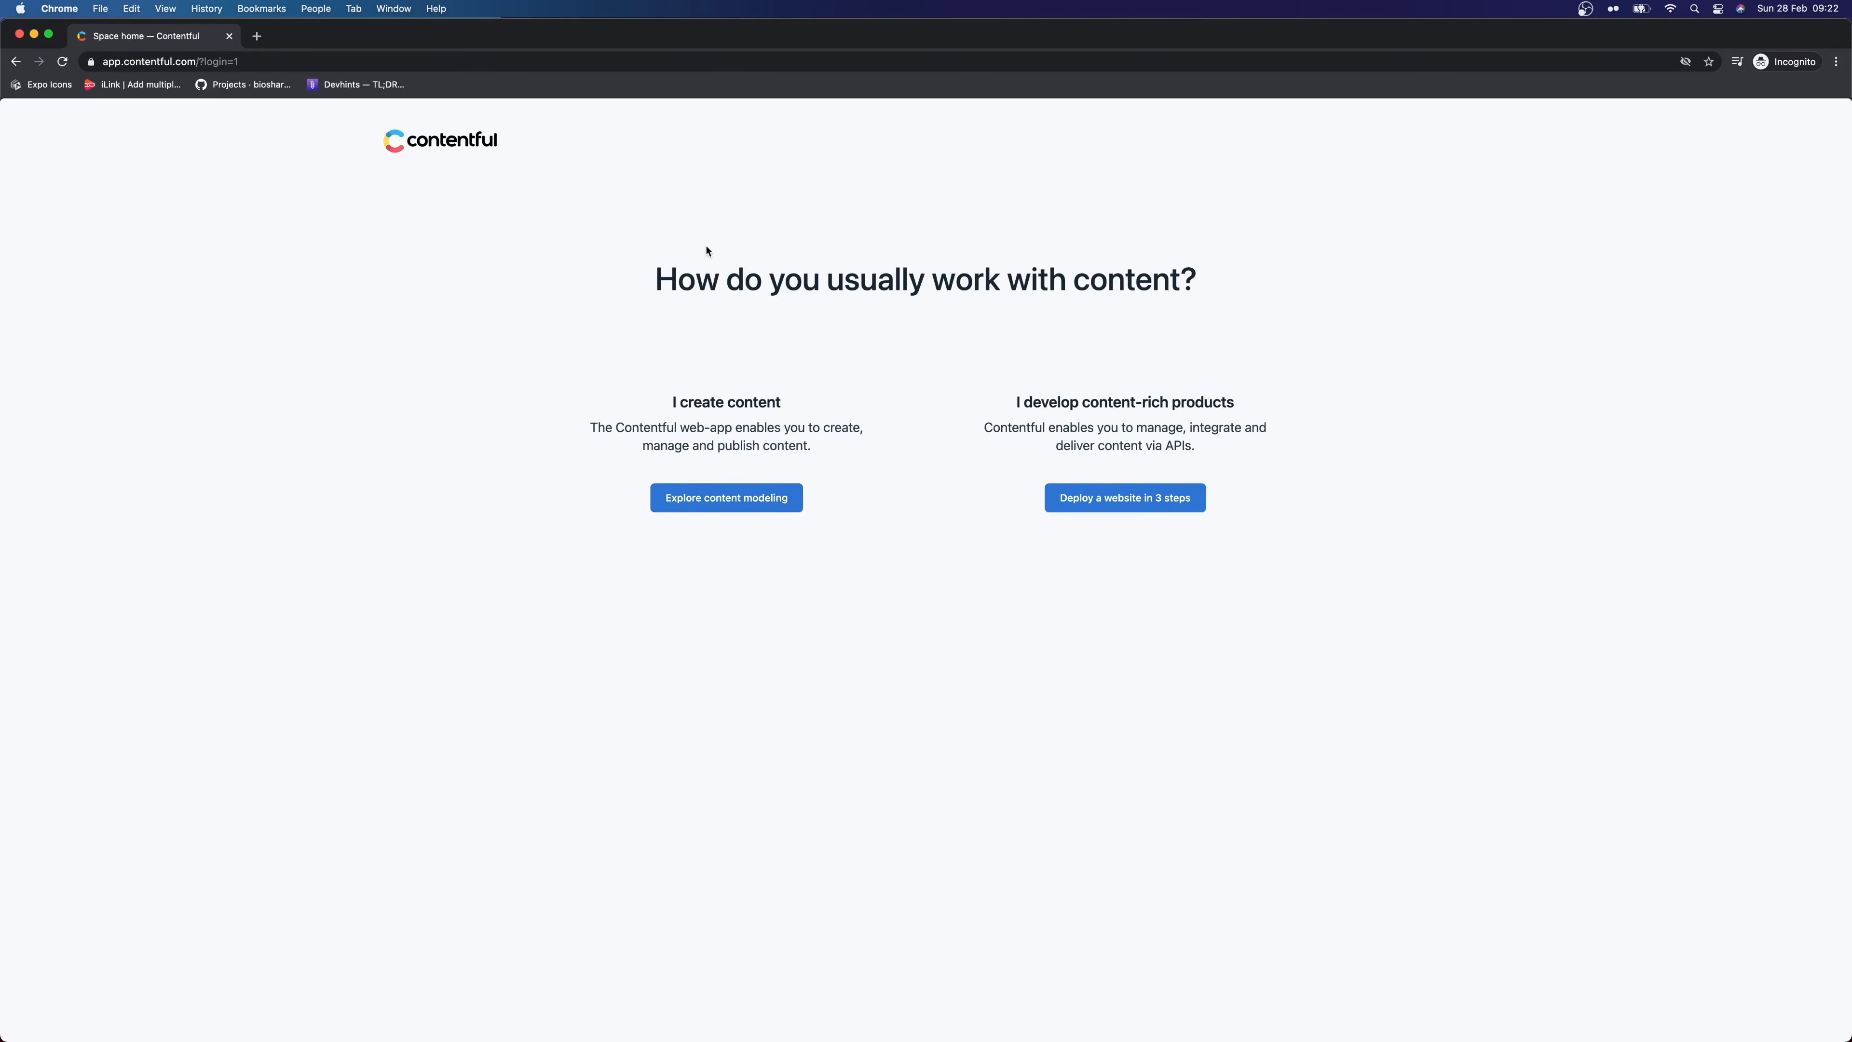
click(704, 497)
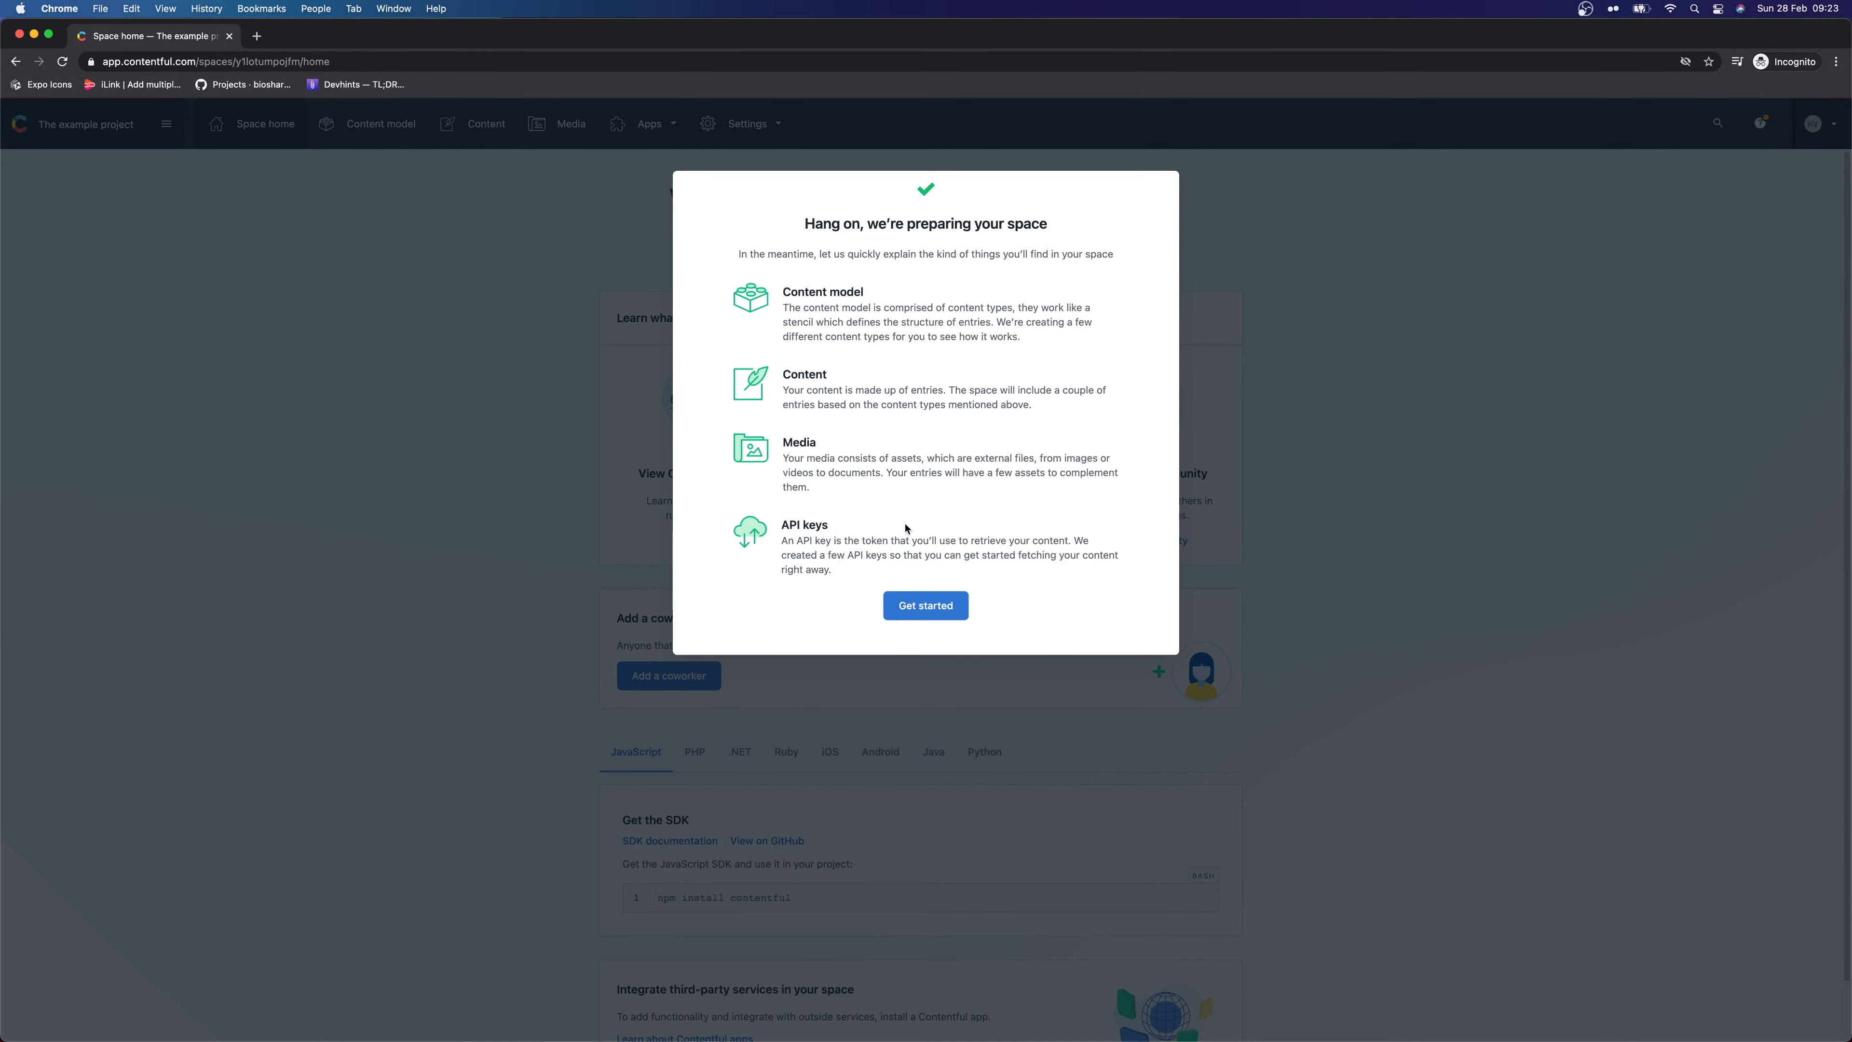
Close the onboarding popup with Get started and go to the Content page
click(933, 613)
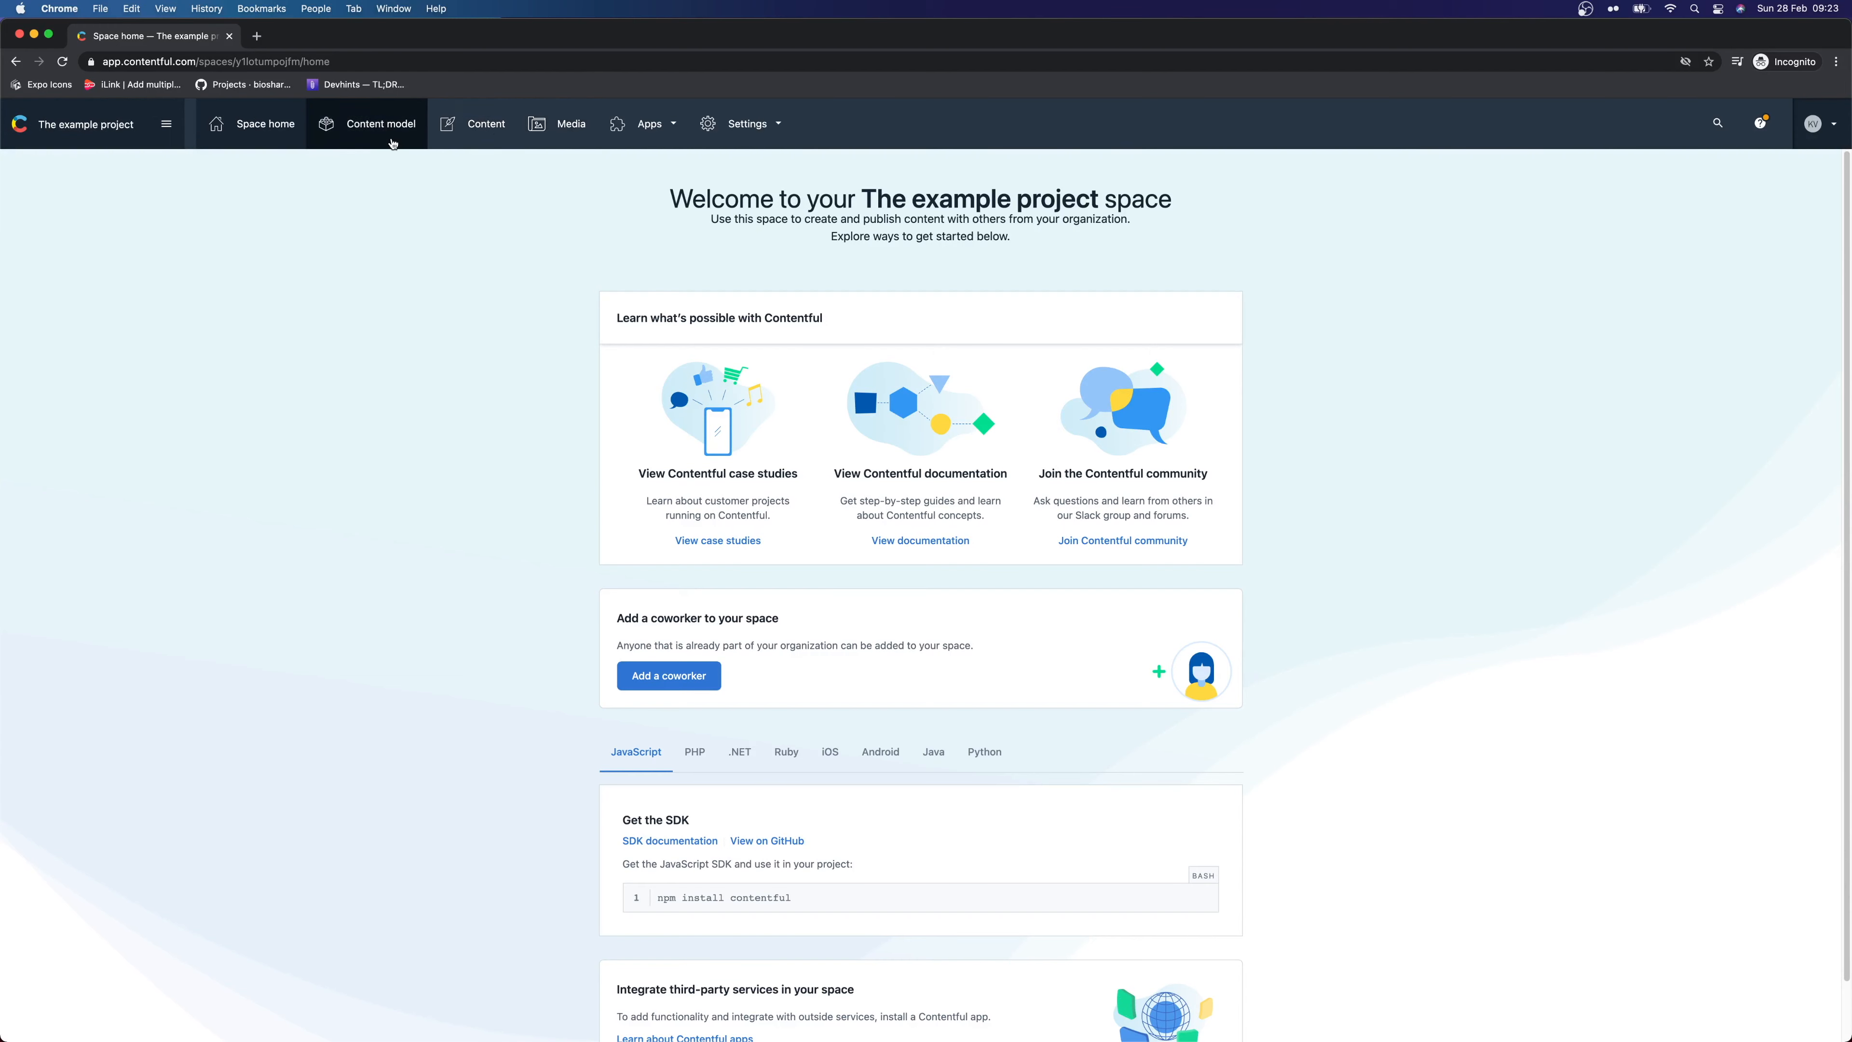
click(459, 124)
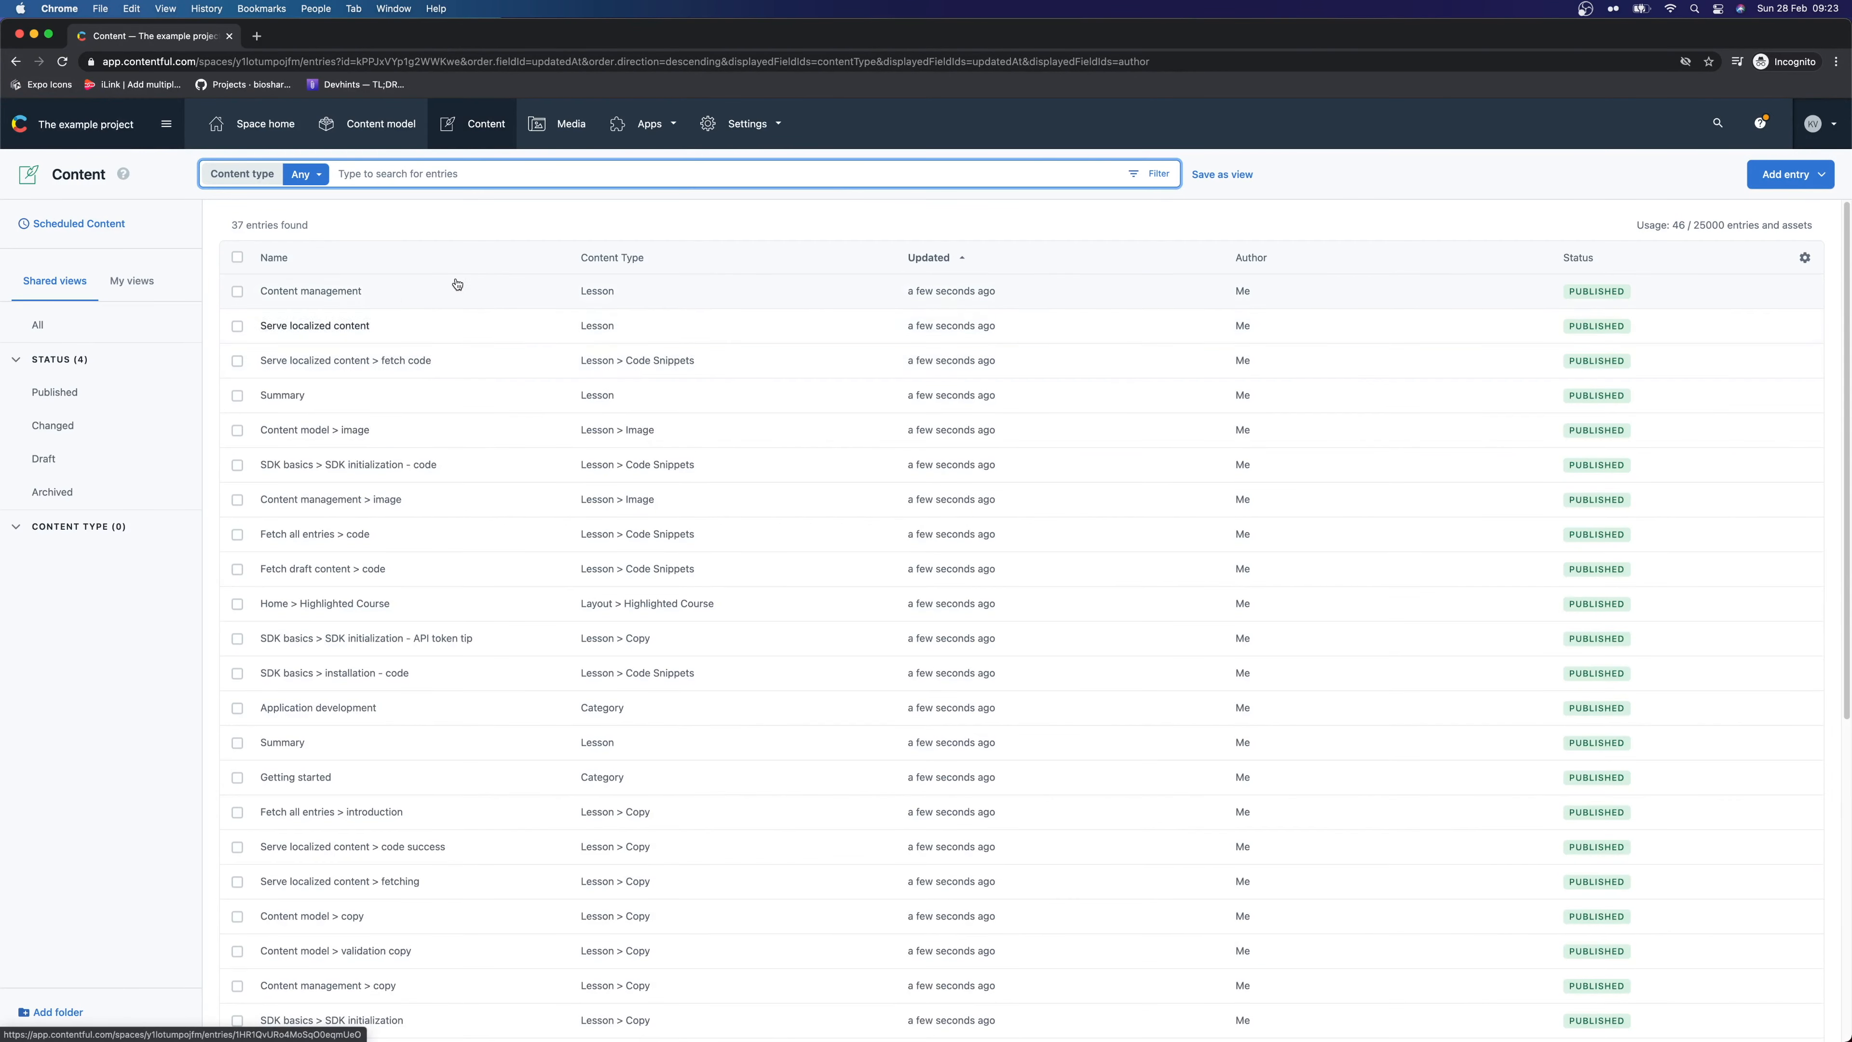
Select all 37 entries, unpublish them, and permanently delete them
click(237, 256)
click(237, 256)
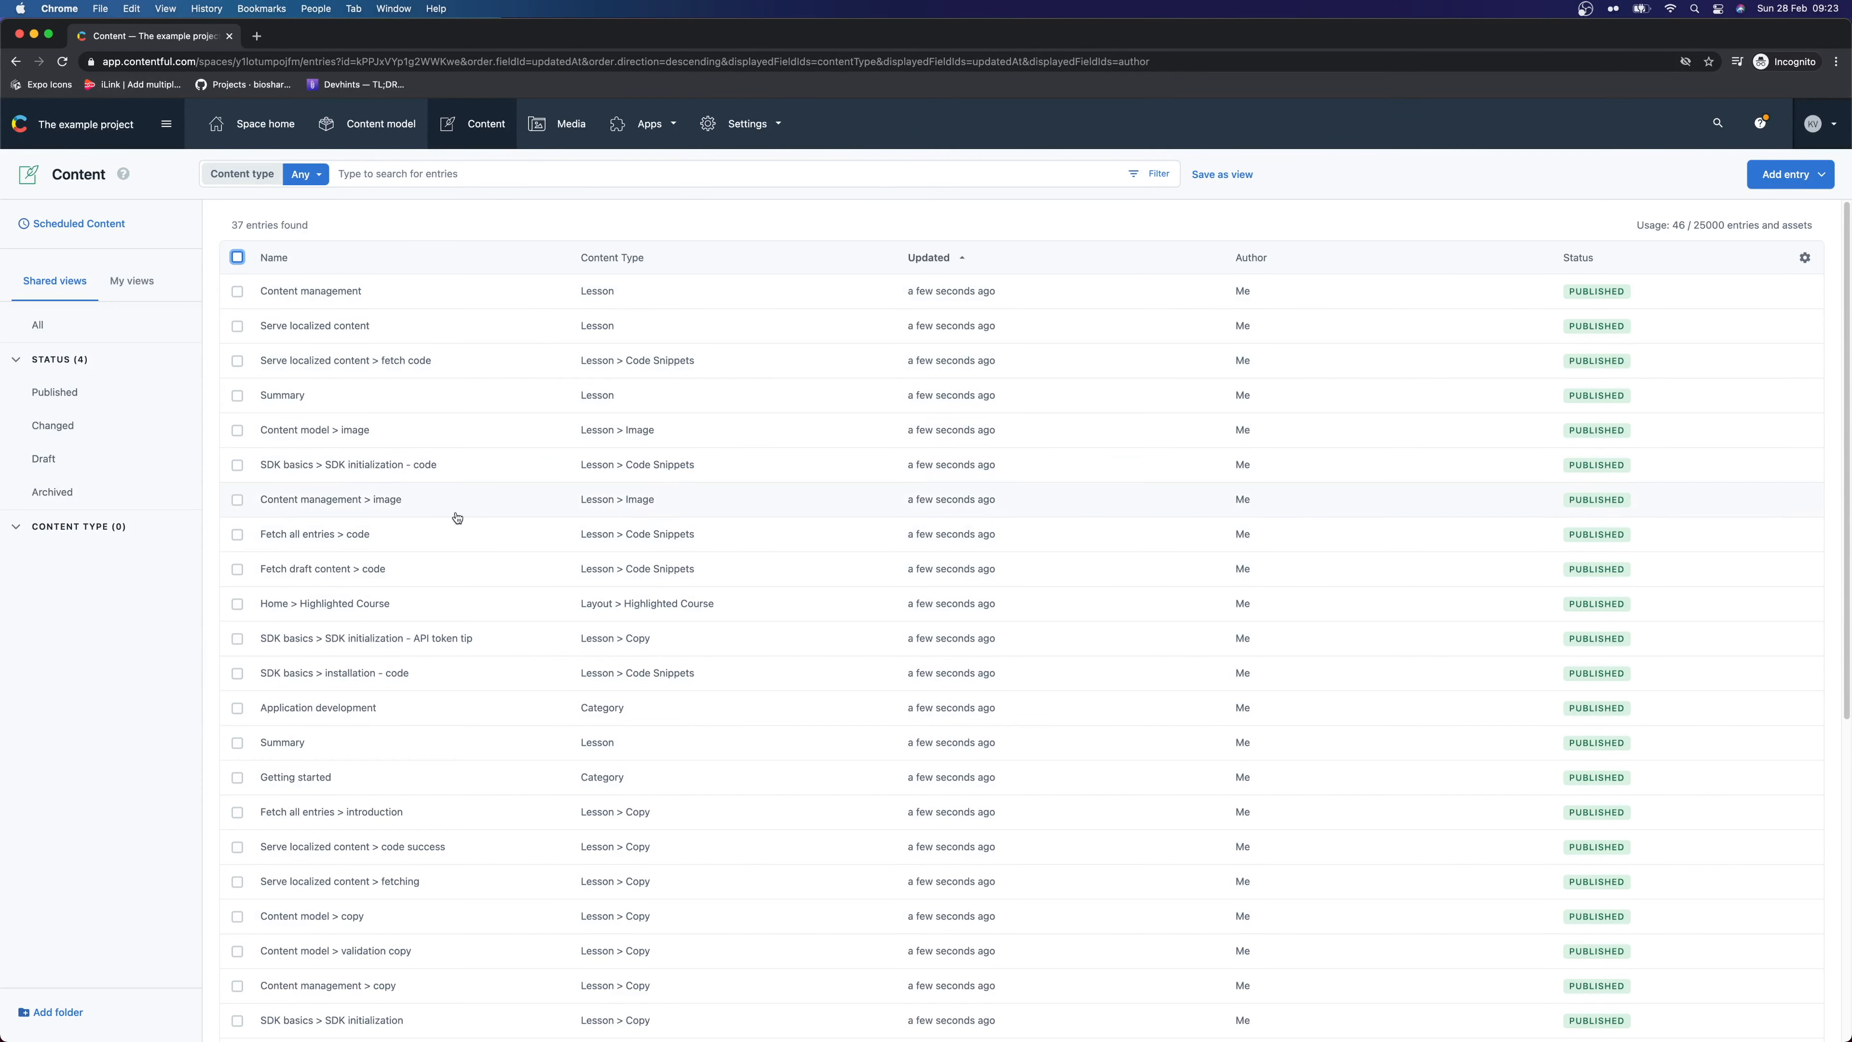
click(237, 256)
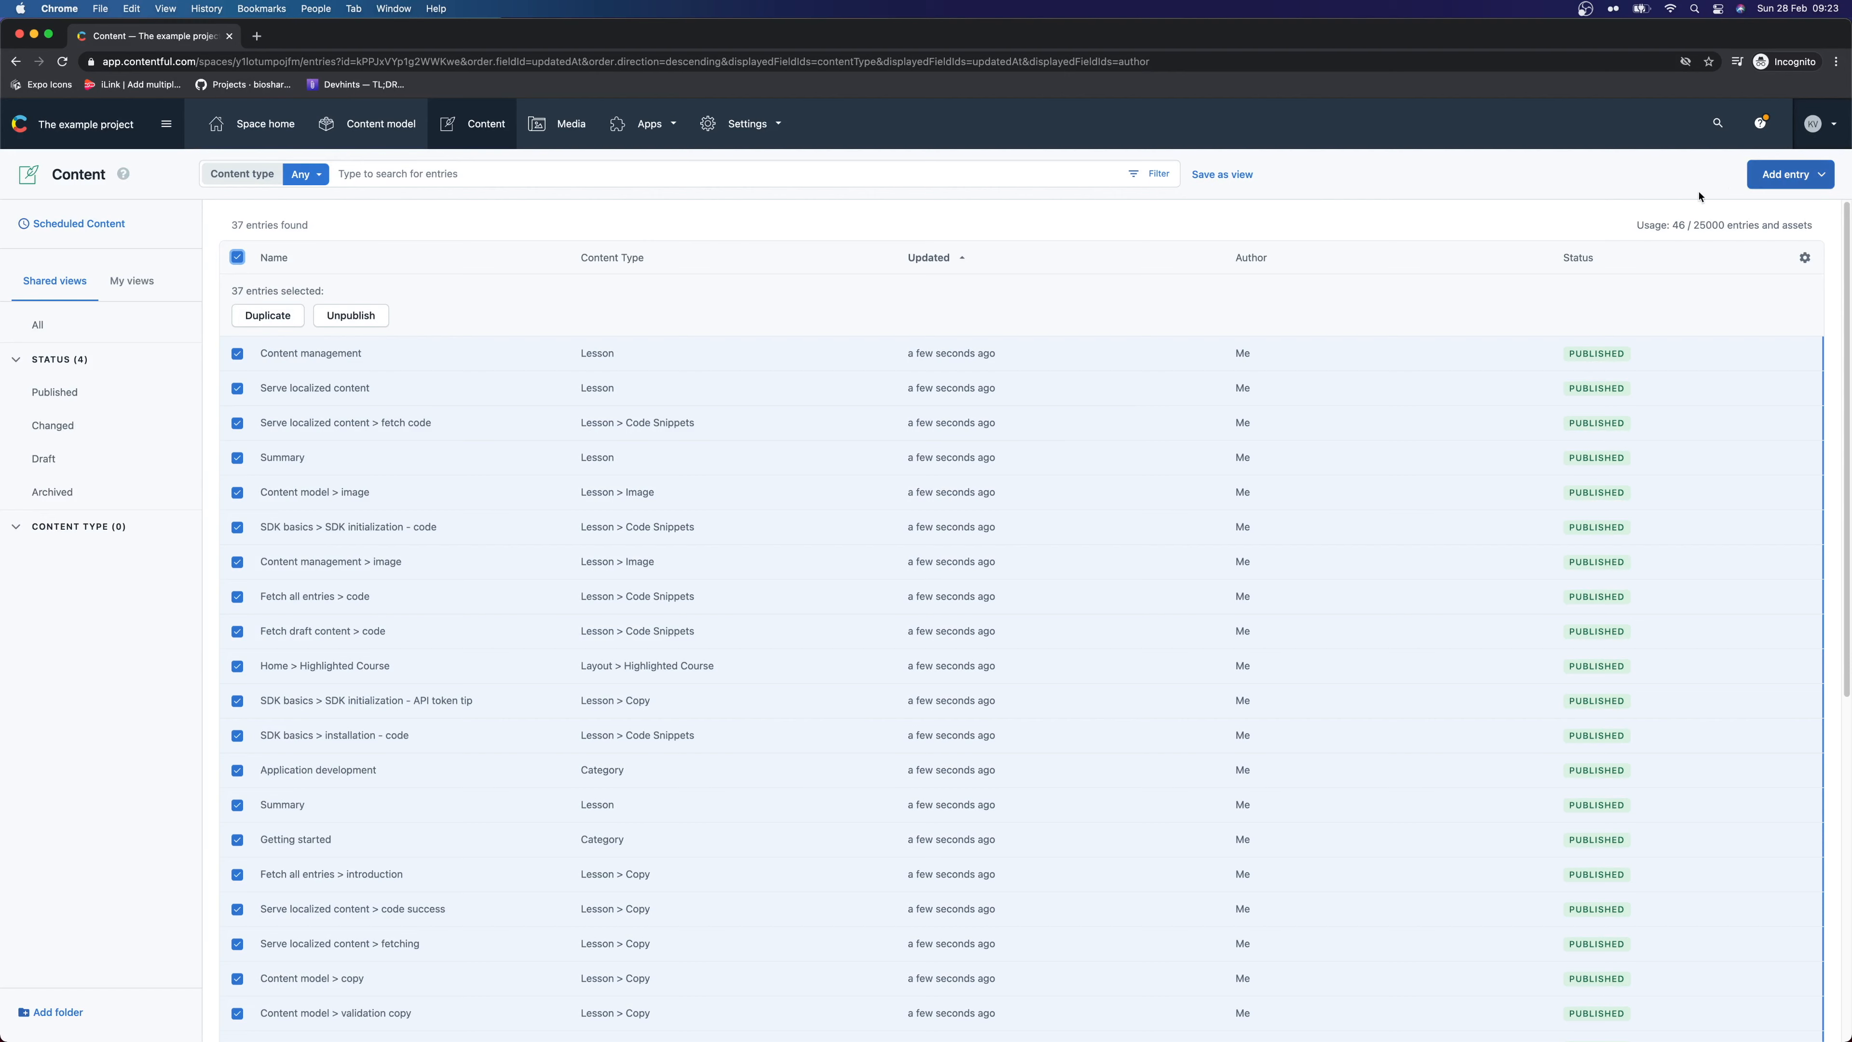
click(351, 315)
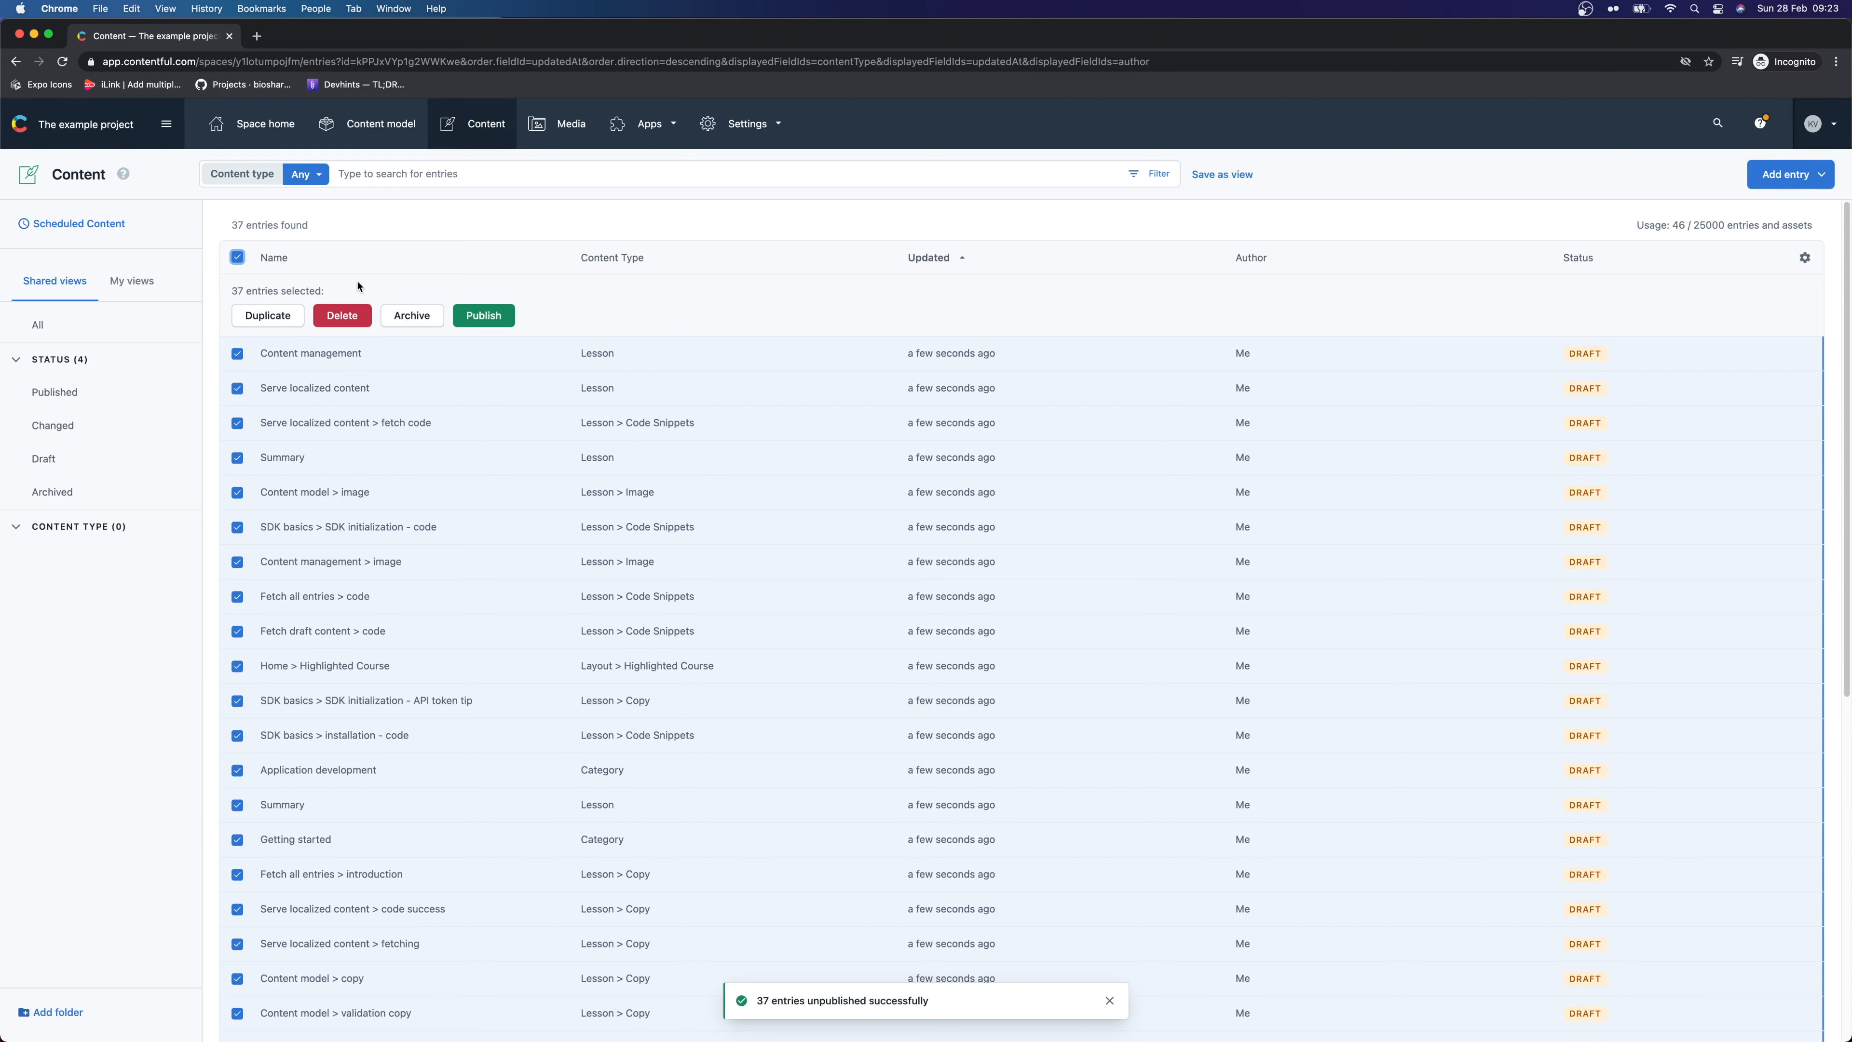
click(349, 319)
click(740, 621)
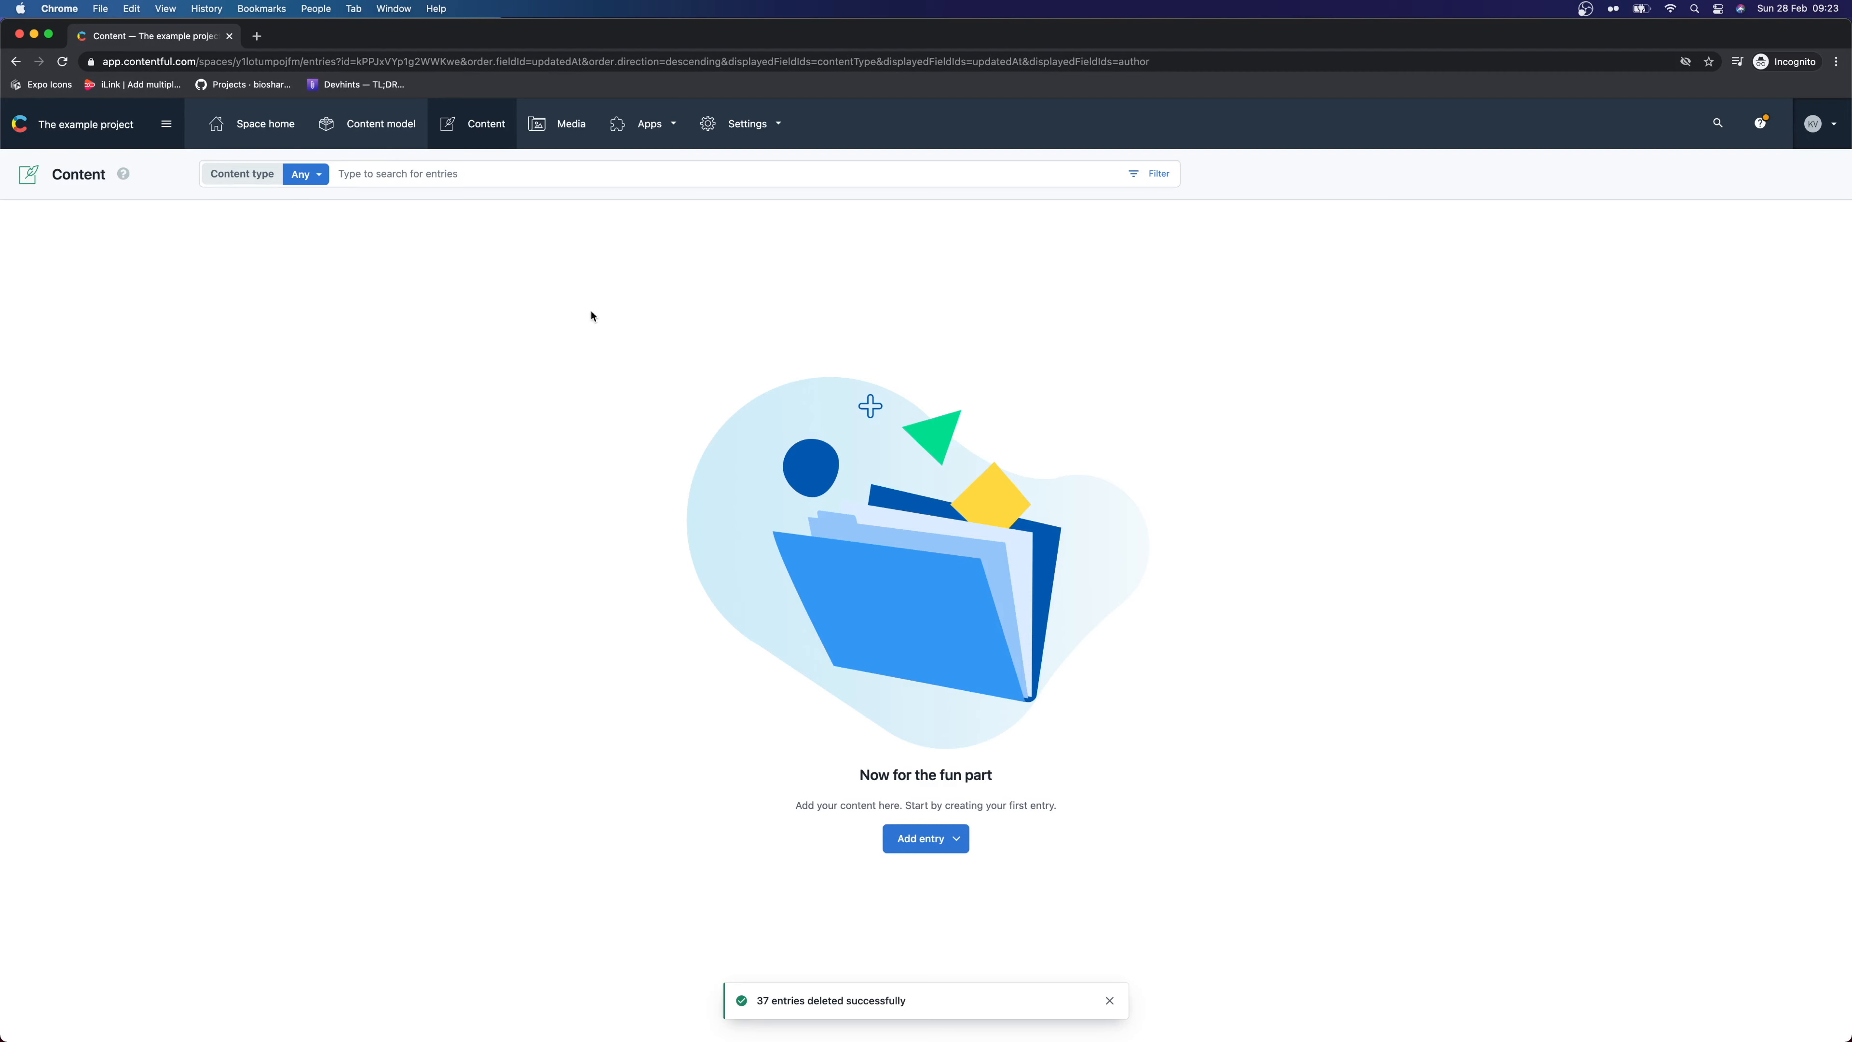
Delete the Category content type, pasting its copied name to confirm
click(413, 143)
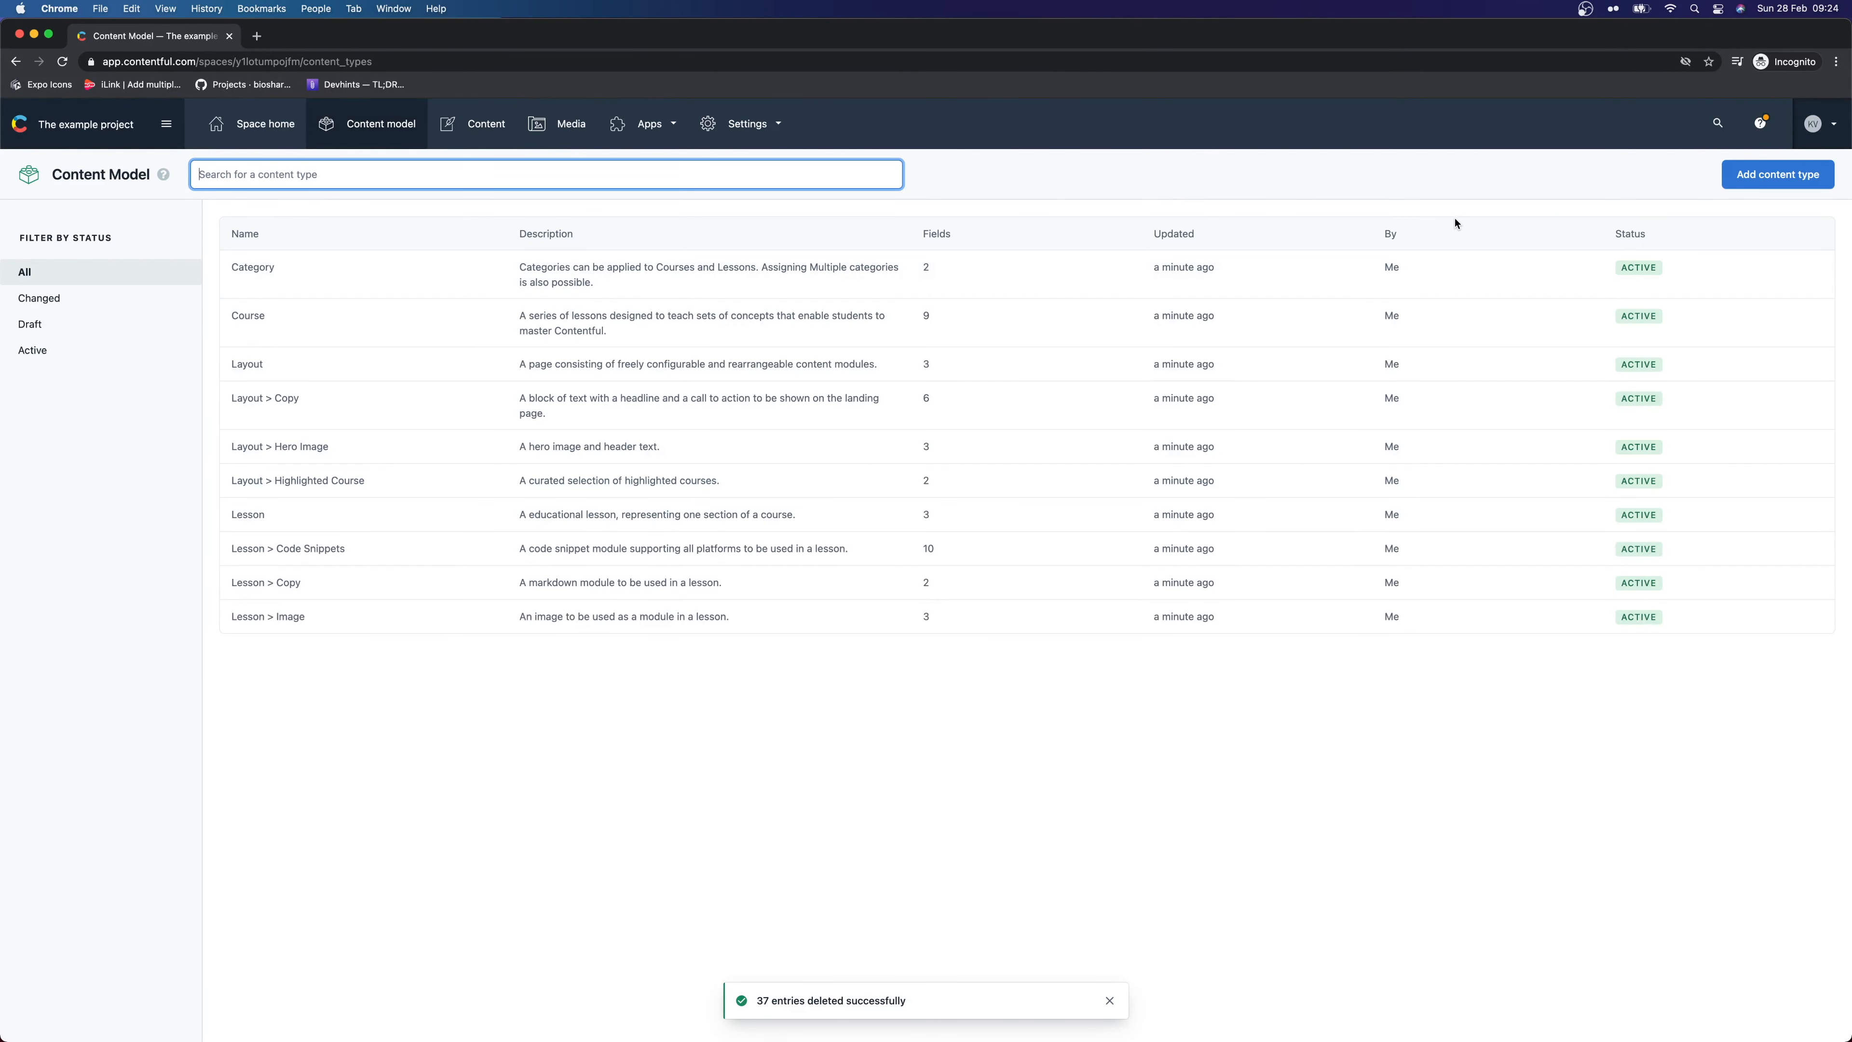
click(357, 281)
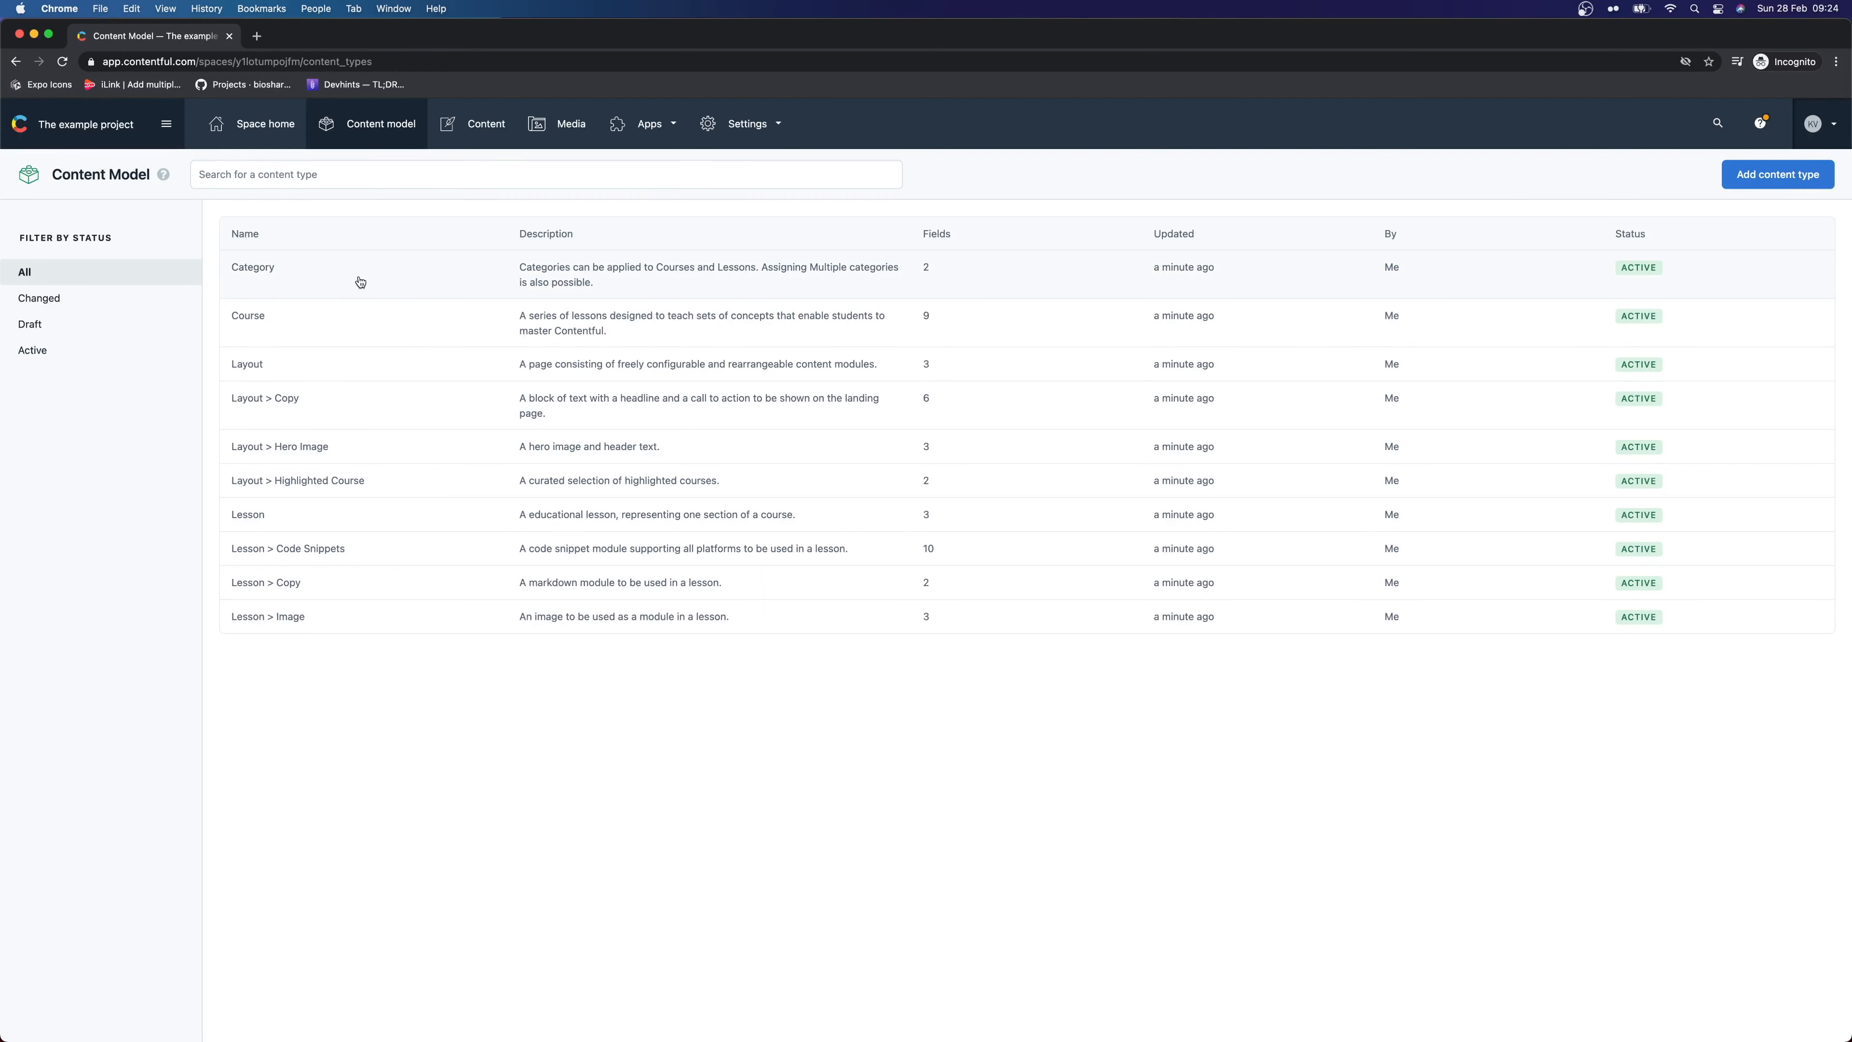
click(1739, 175)
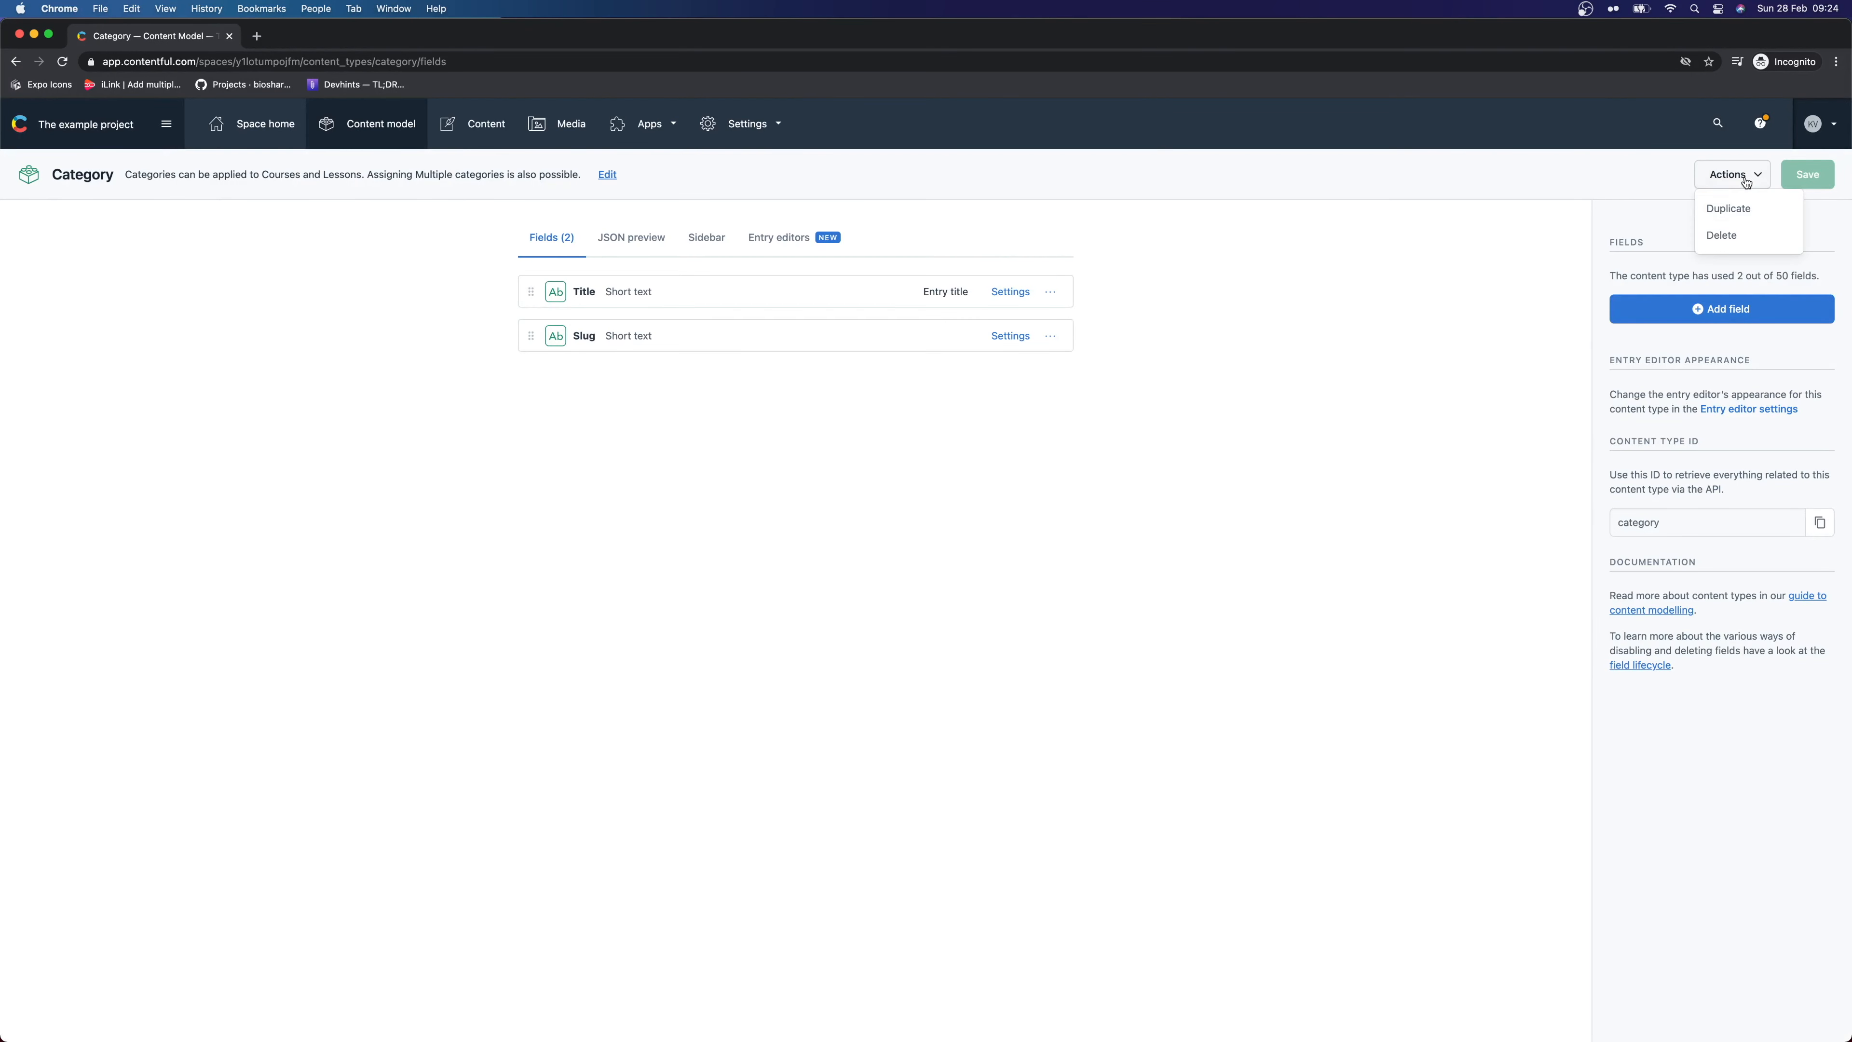
click(1740, 228)
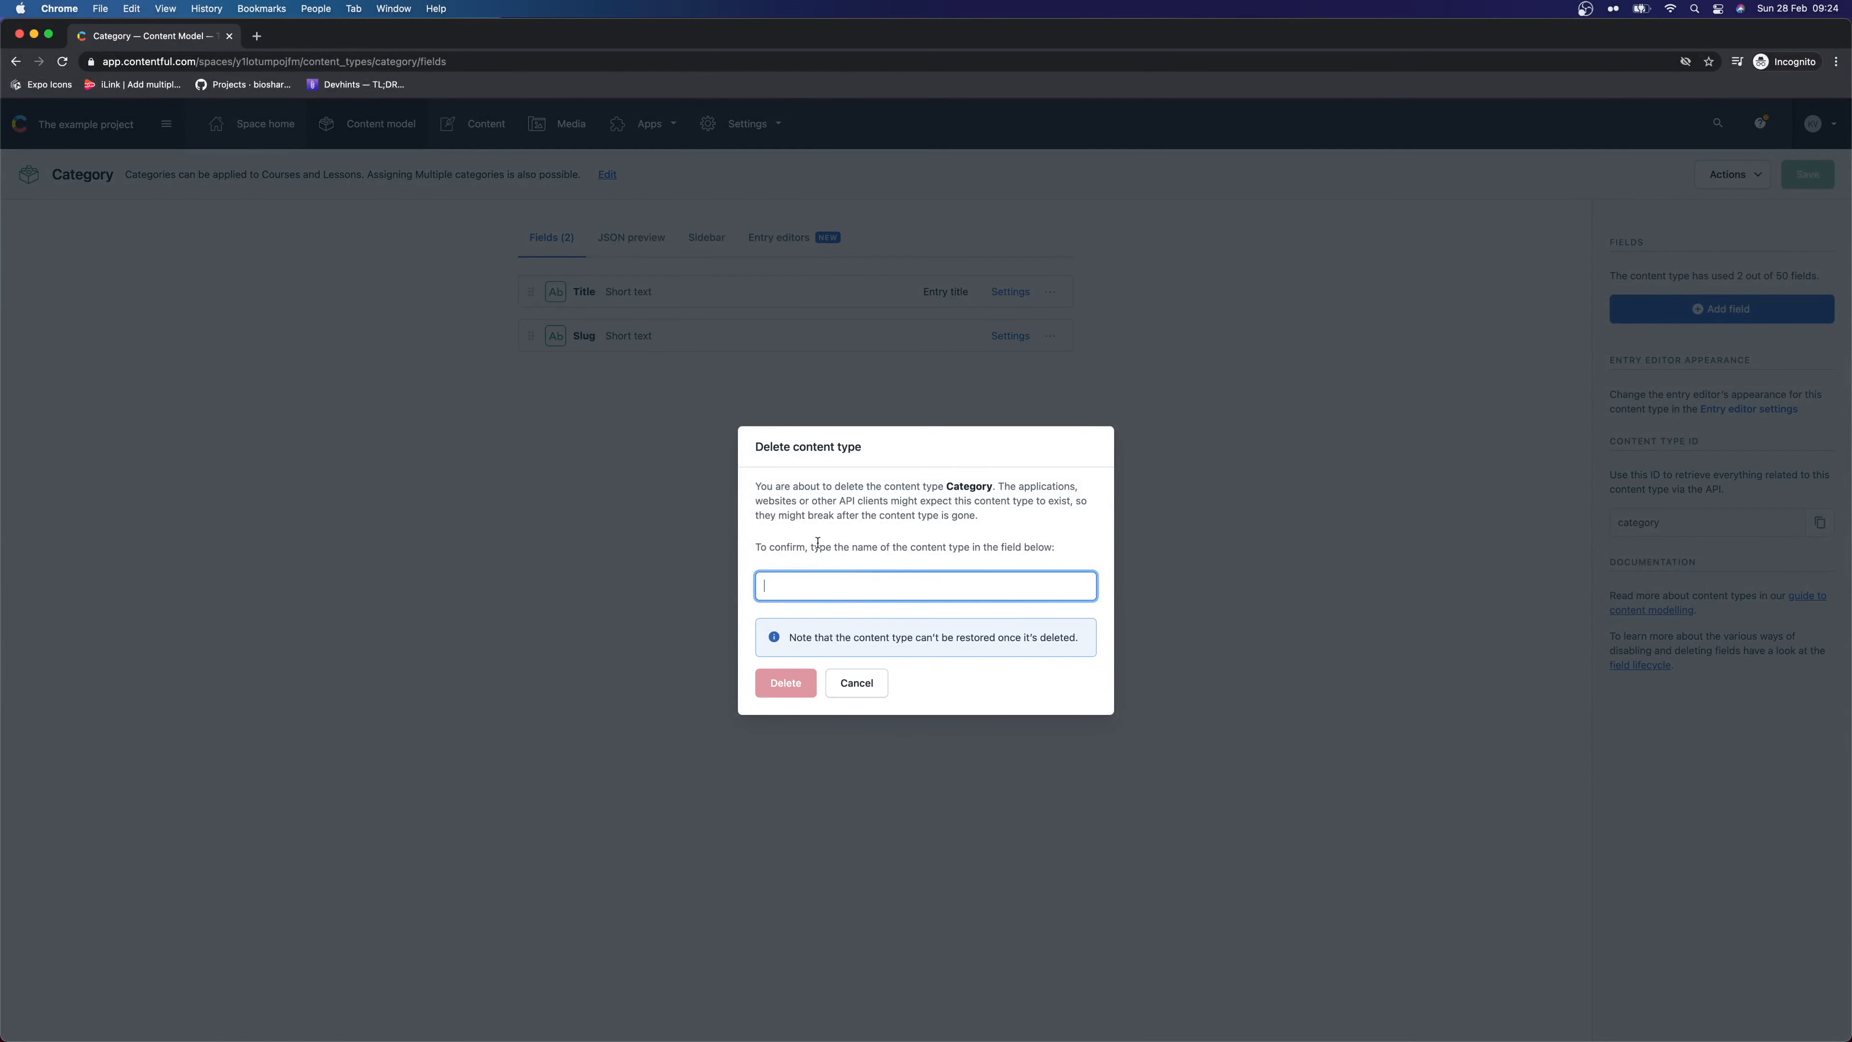
double_click(984, 485)
right_click(968, 482)
click(1021, 521)
click(925, 584)
key(super+v)
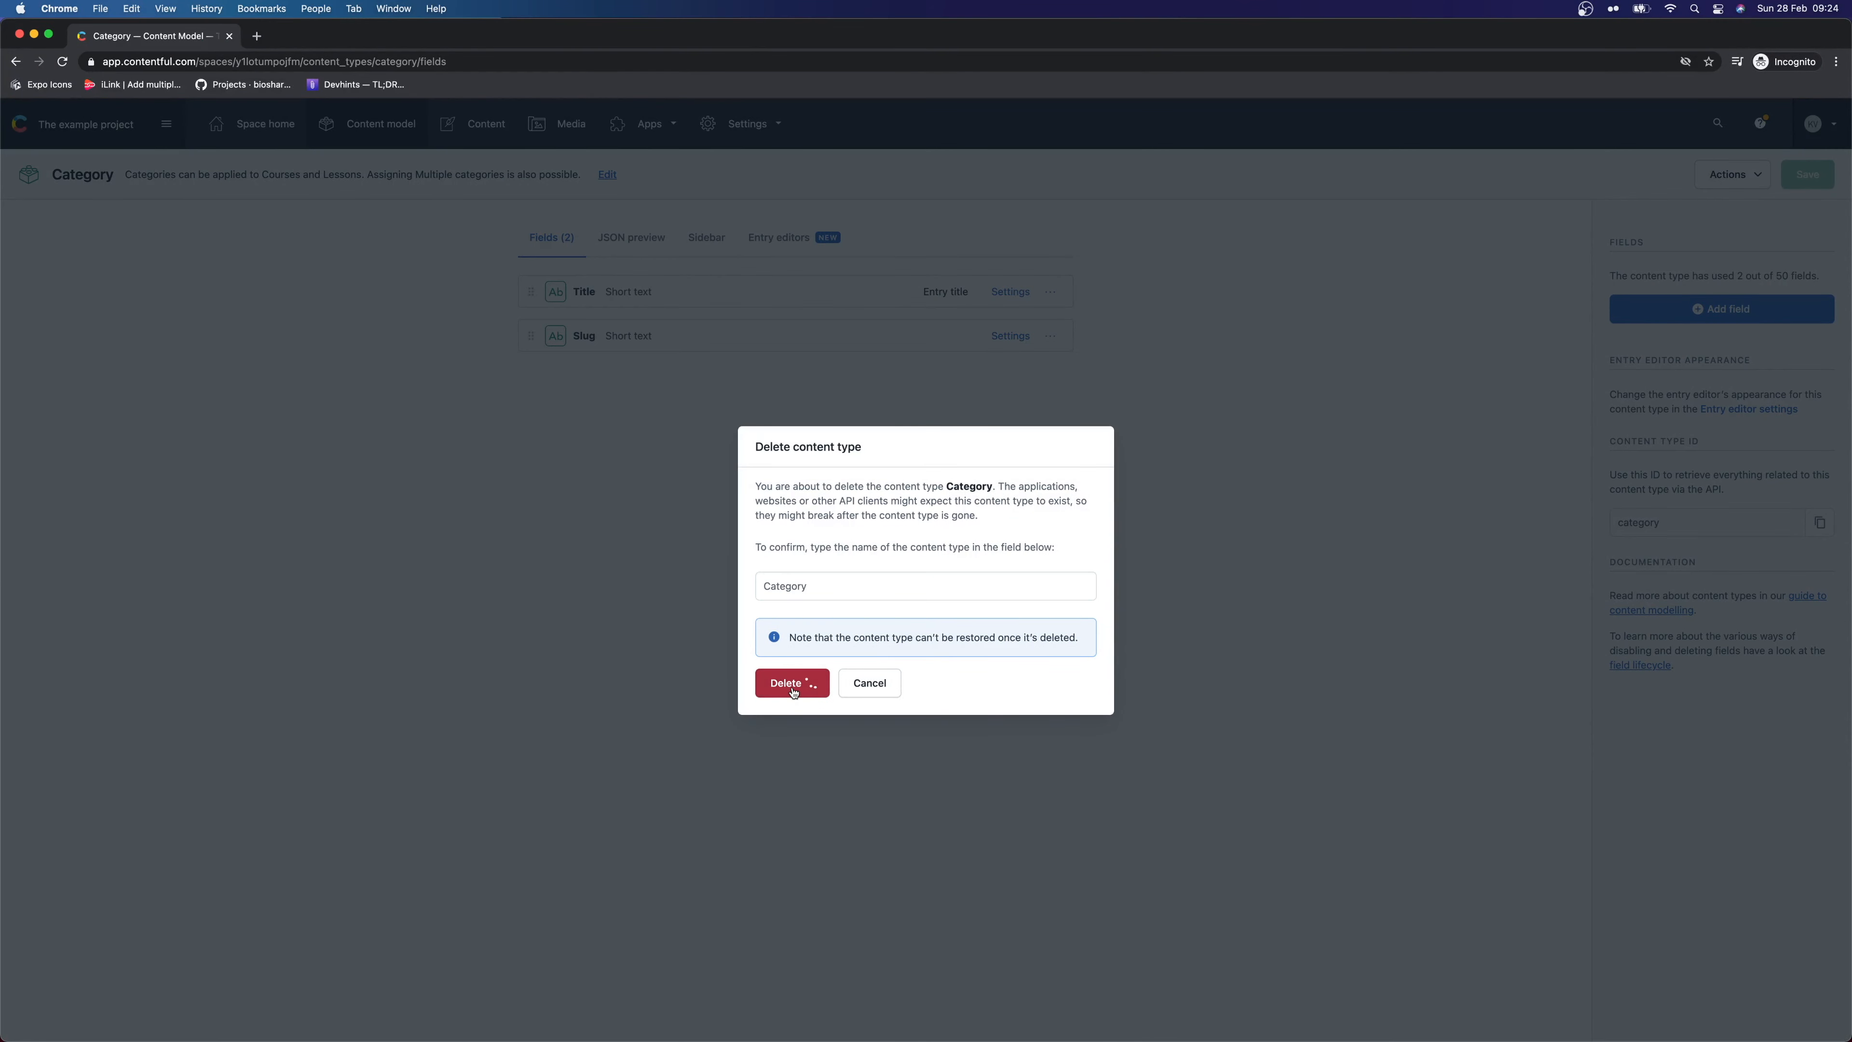
click(785, 683)
Delete the Course content type from its Actions menu
click(302, 263)
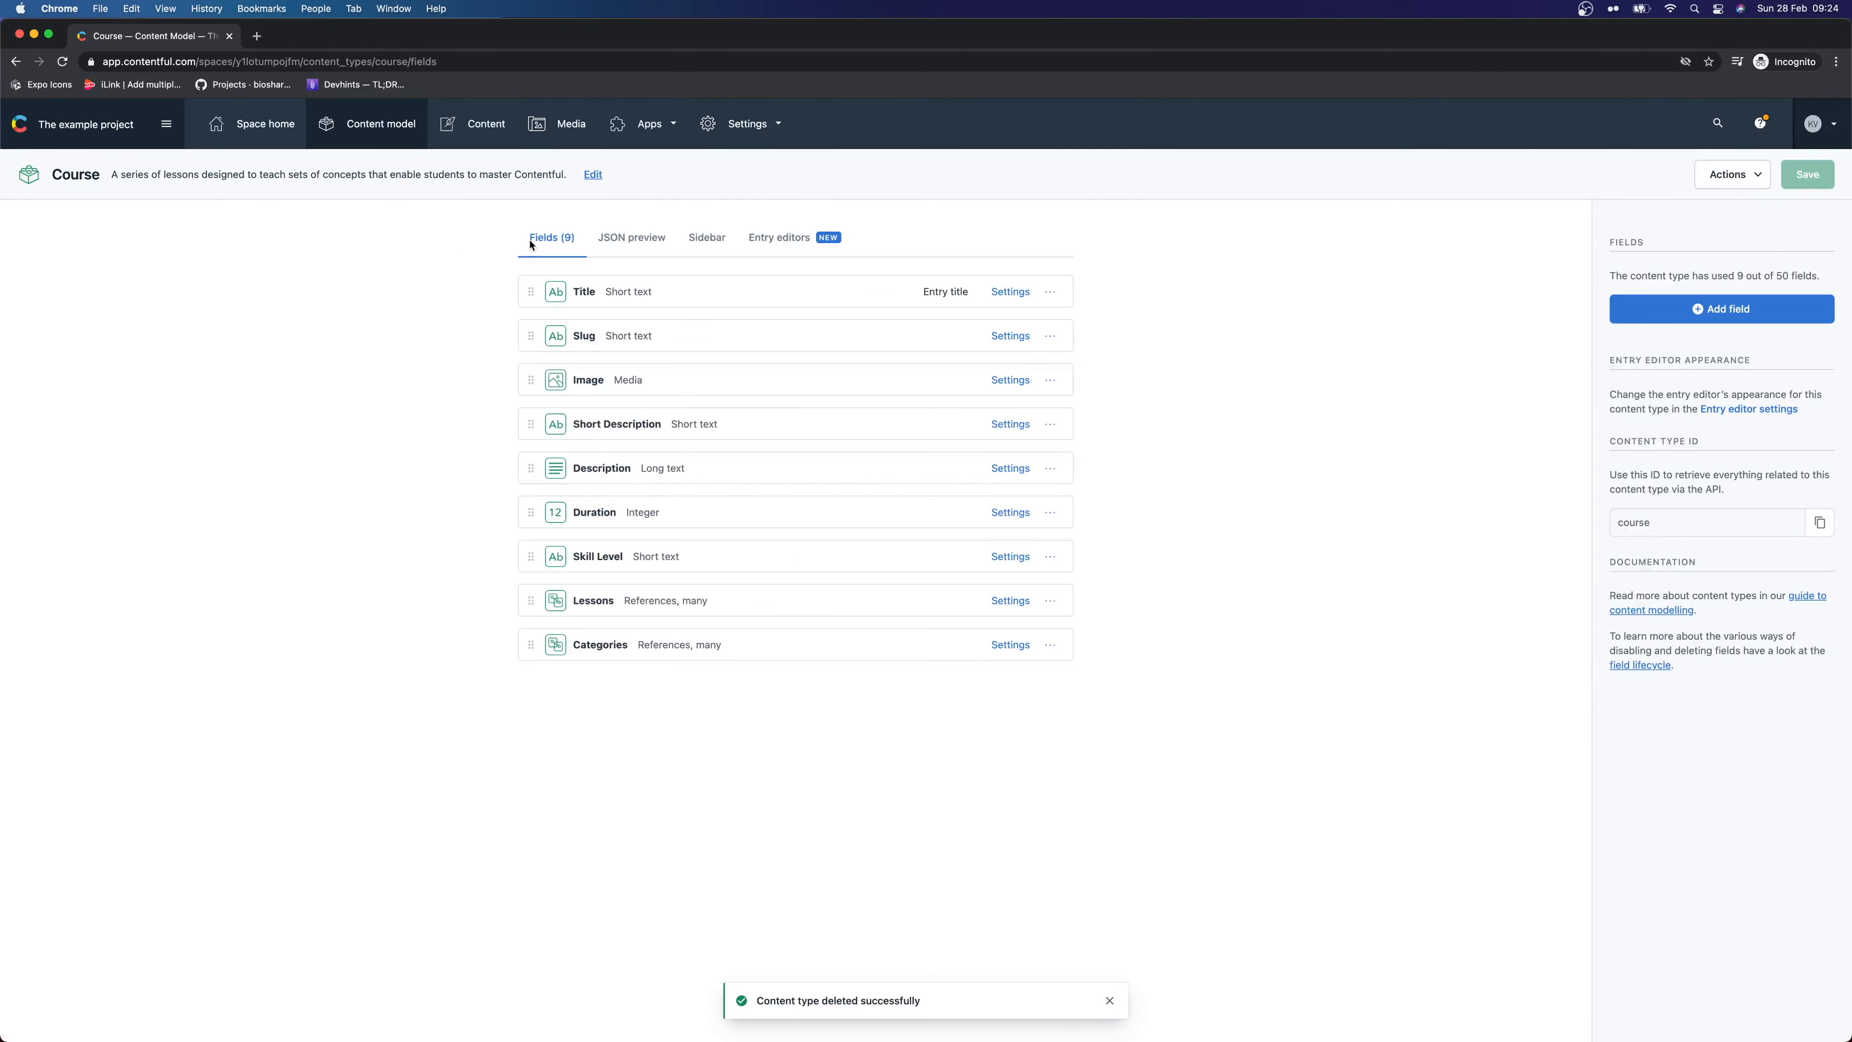
click(1746, 174)
click(1752, 239)
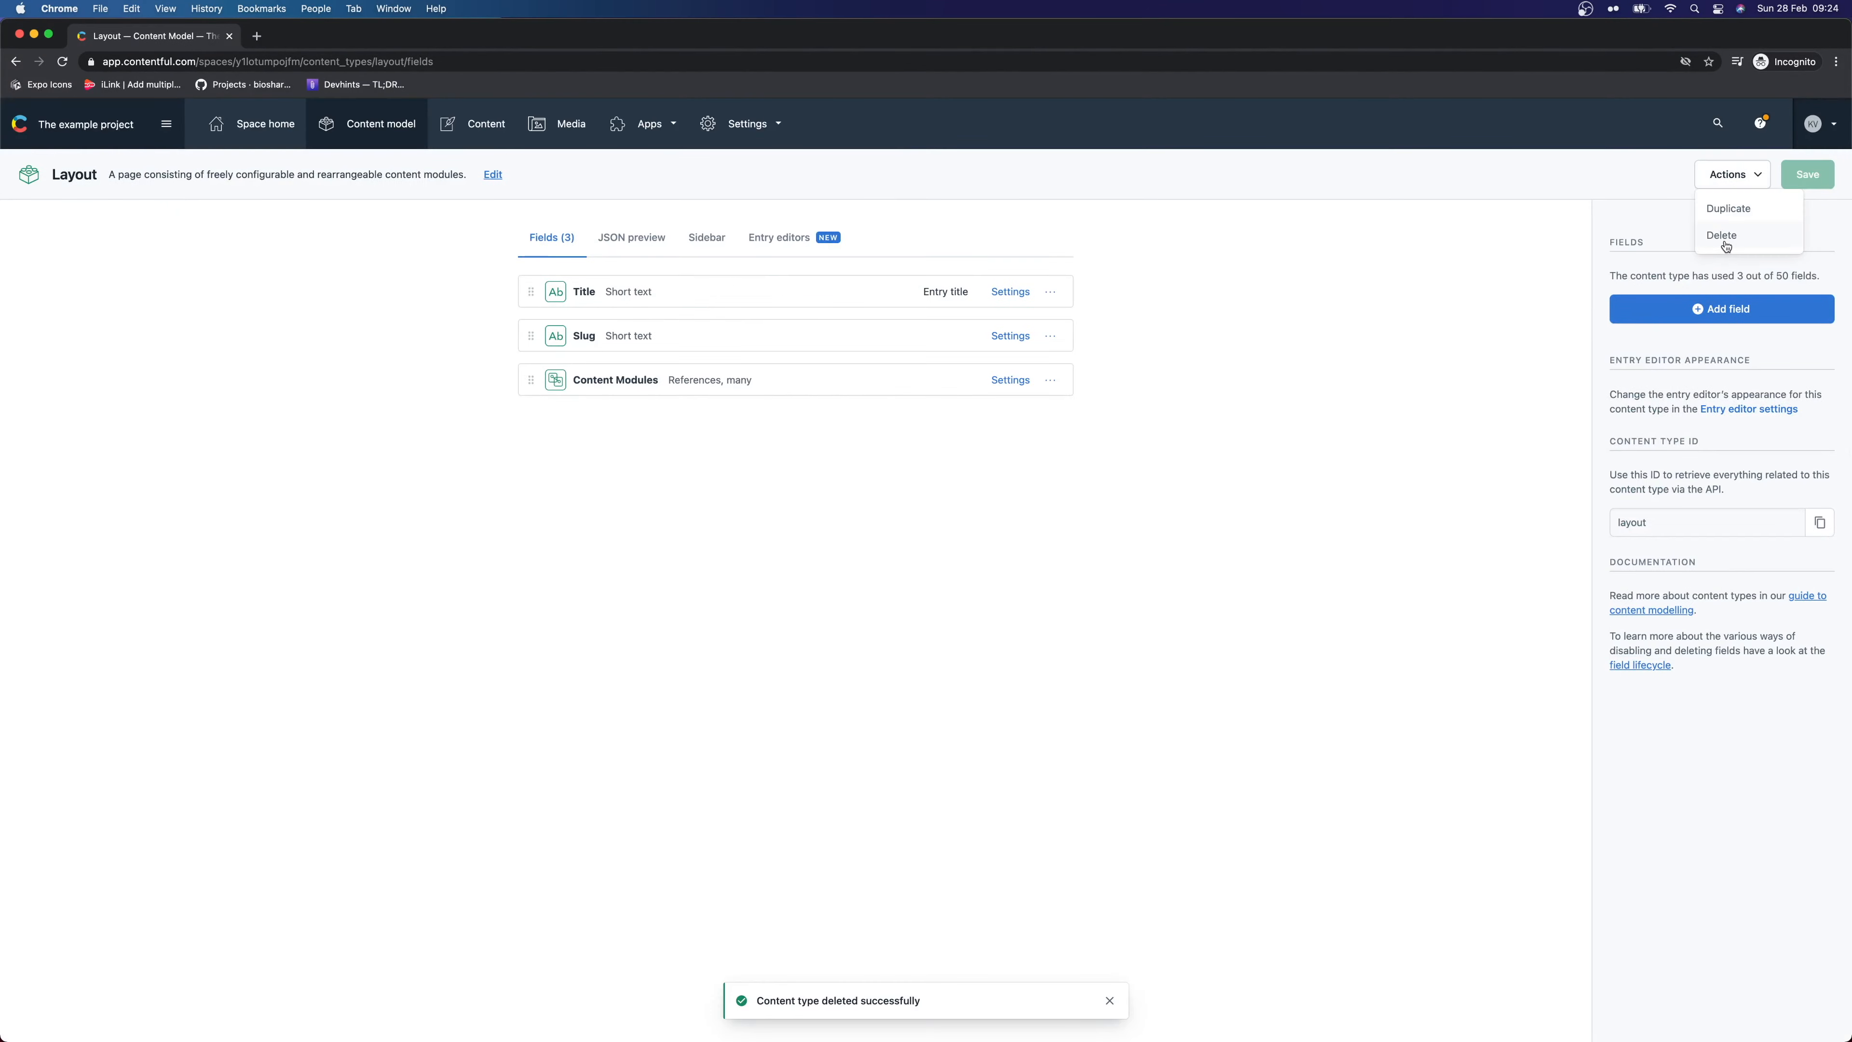
click(1721, 235)
key(Escape)
Delete the Layout types such as Layout > Copy, then Lesson > Code Snippets and Lesson > Image
click(1721, 235)
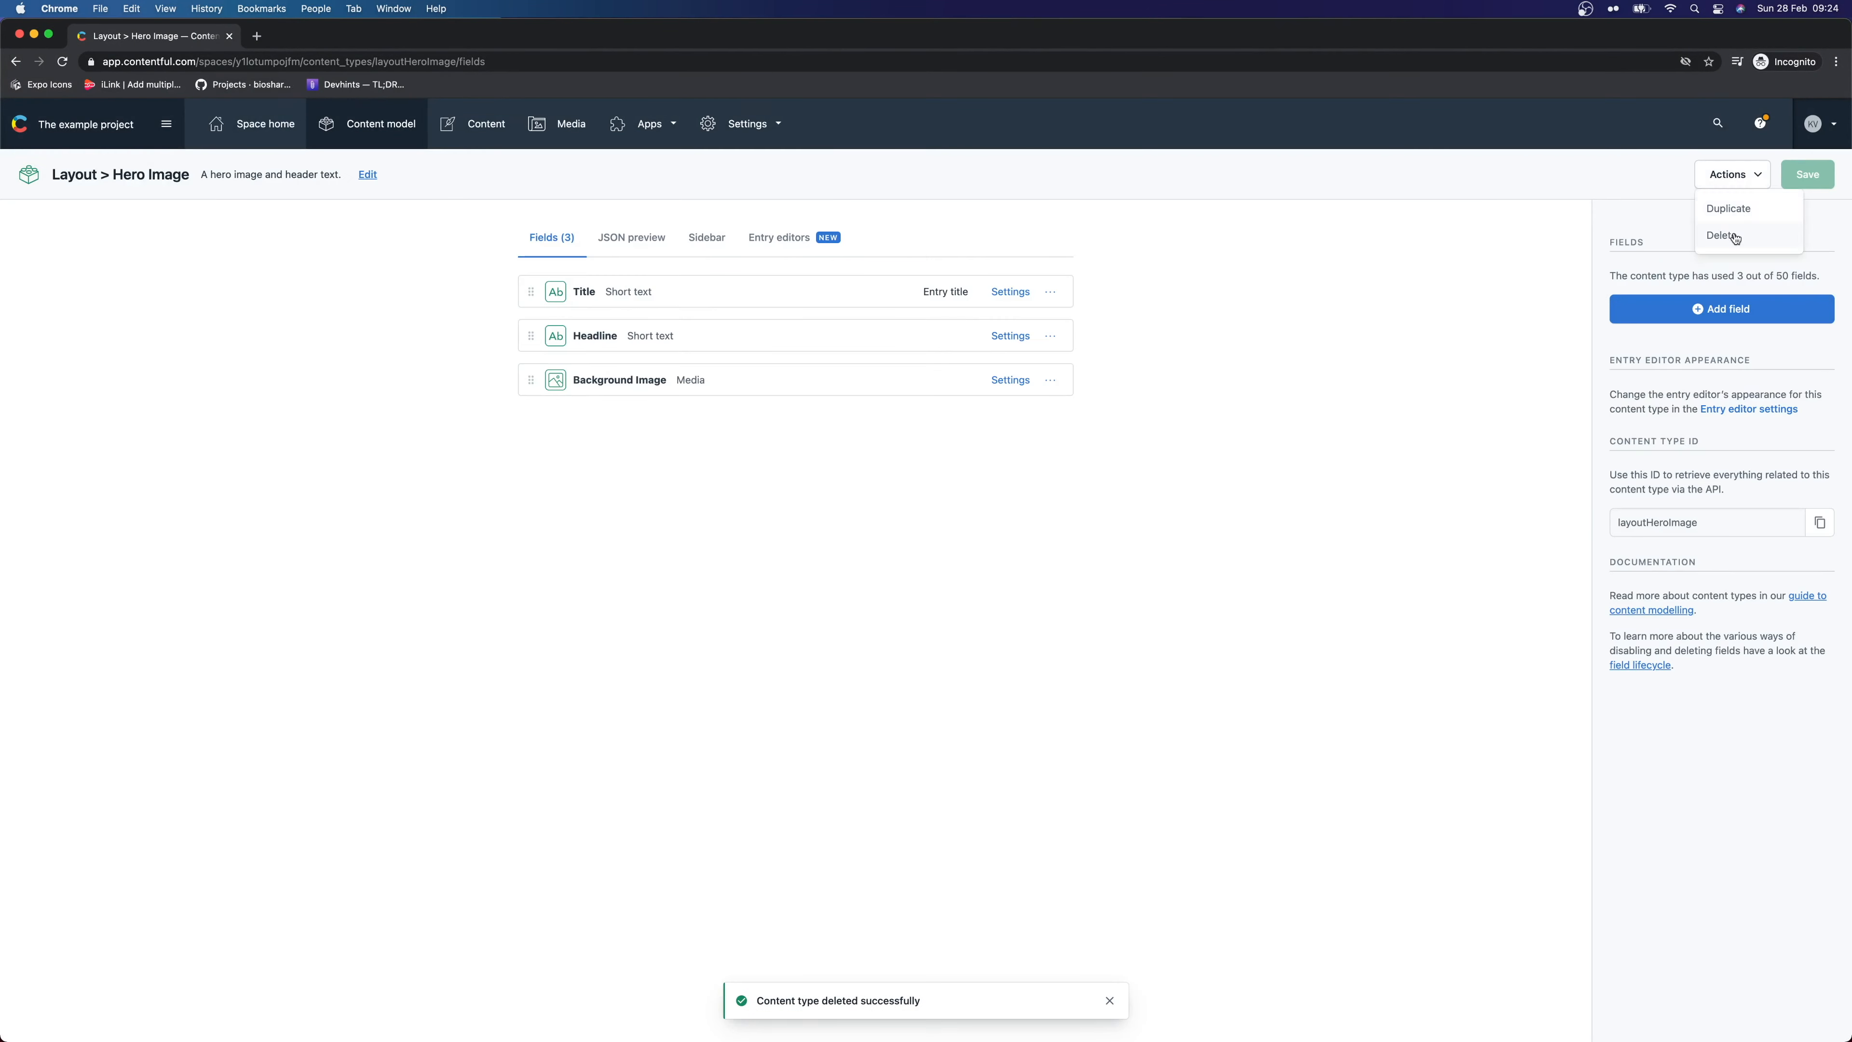
click(1721, 235)
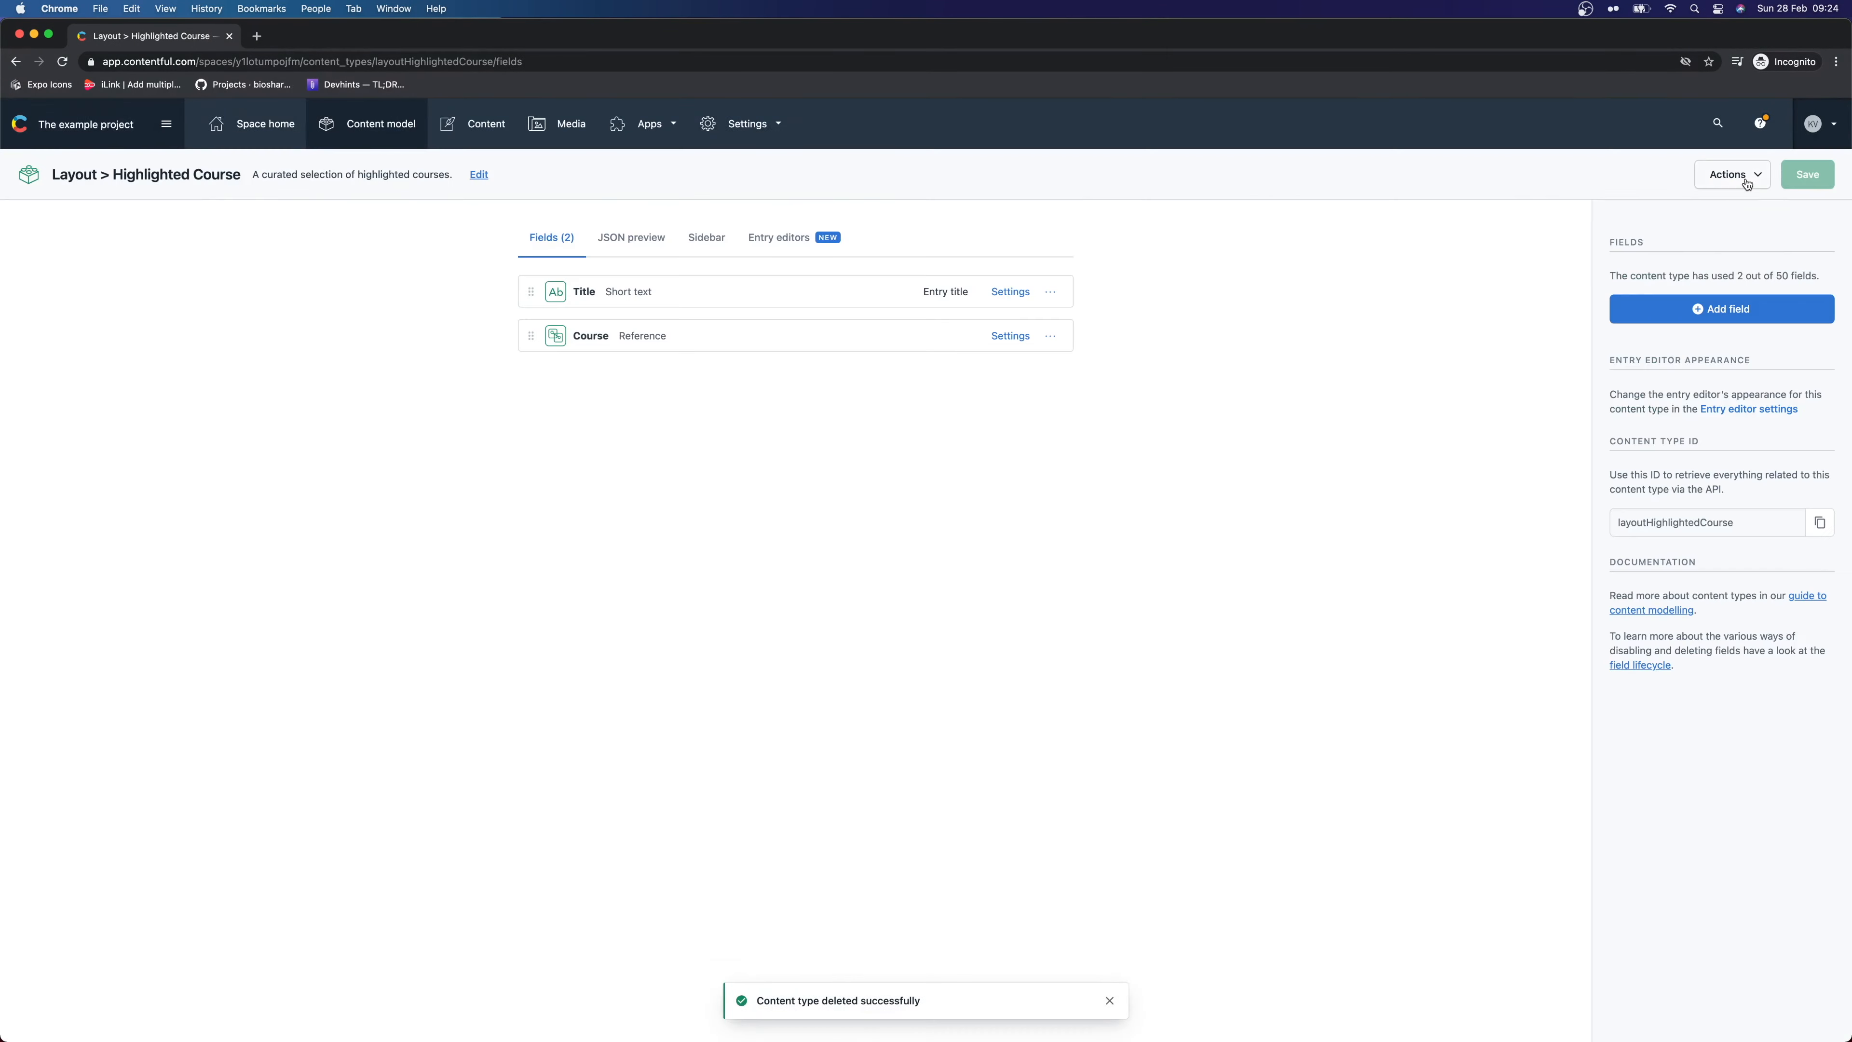
click(1732, 174)
click(1721, 235)
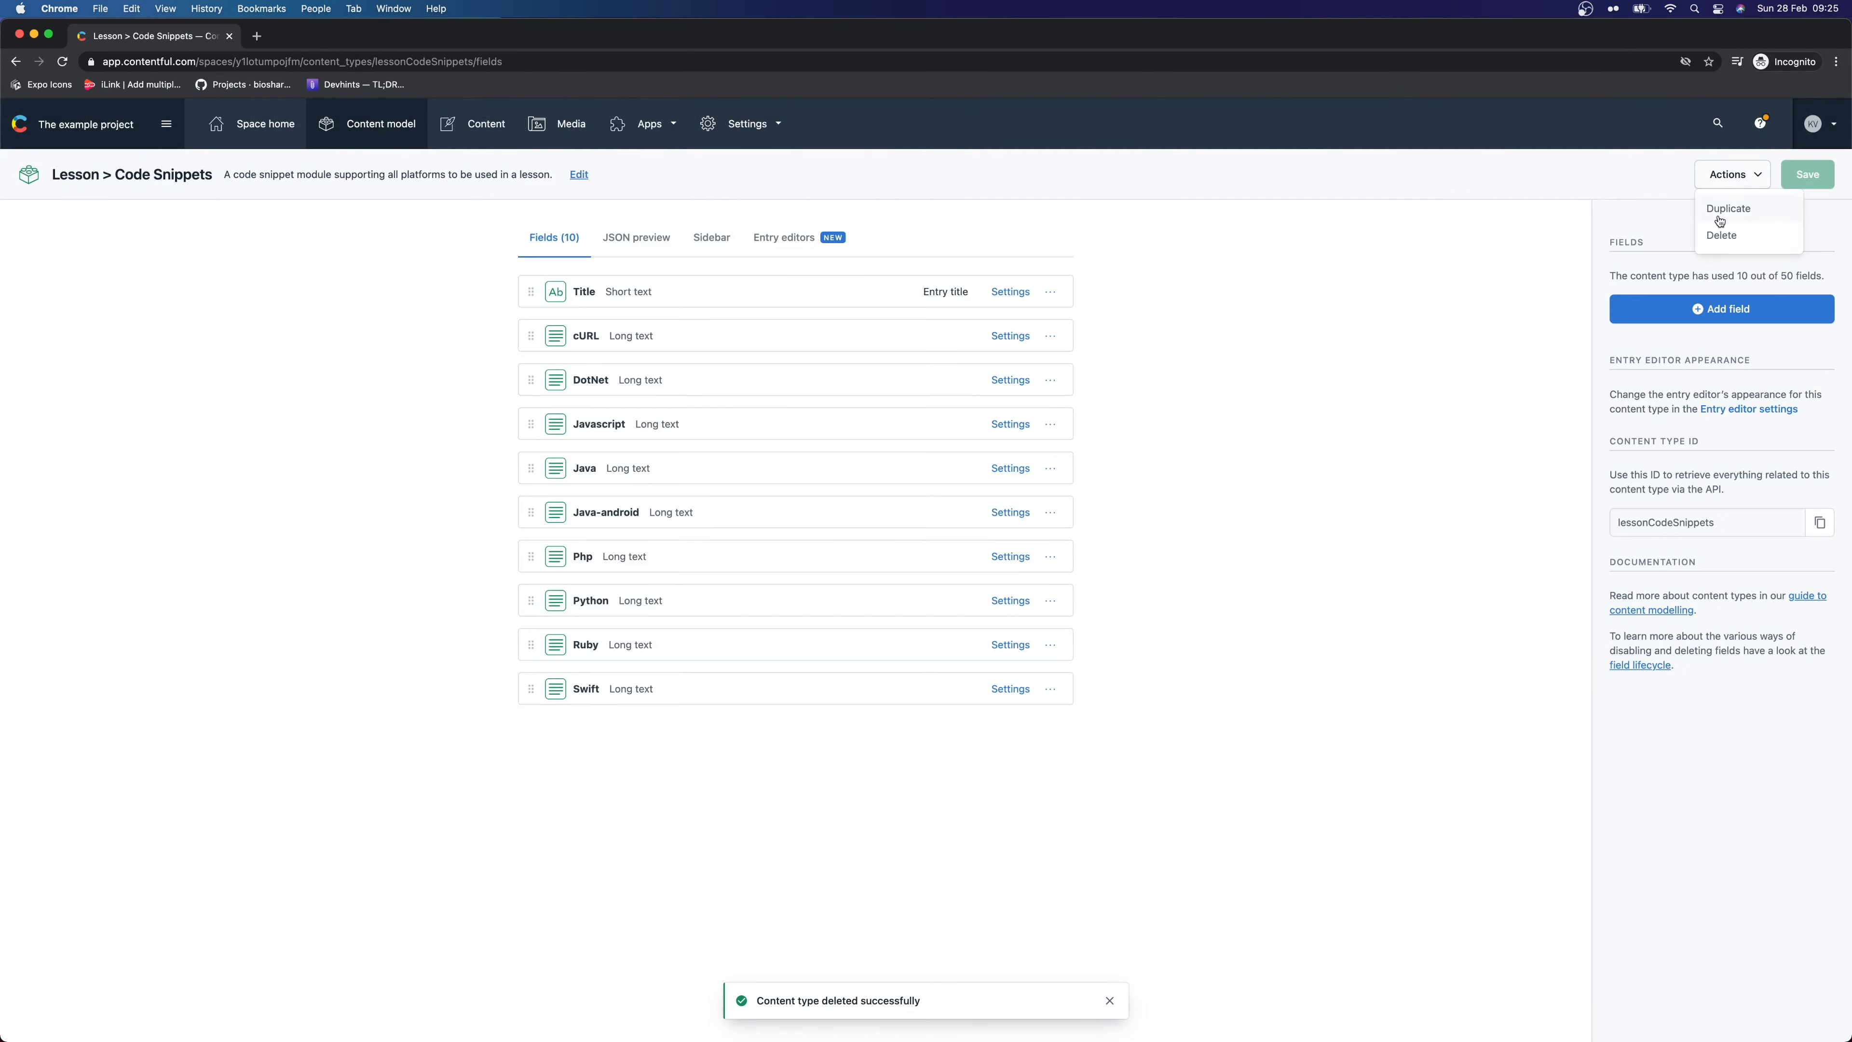
click(1717, 234)
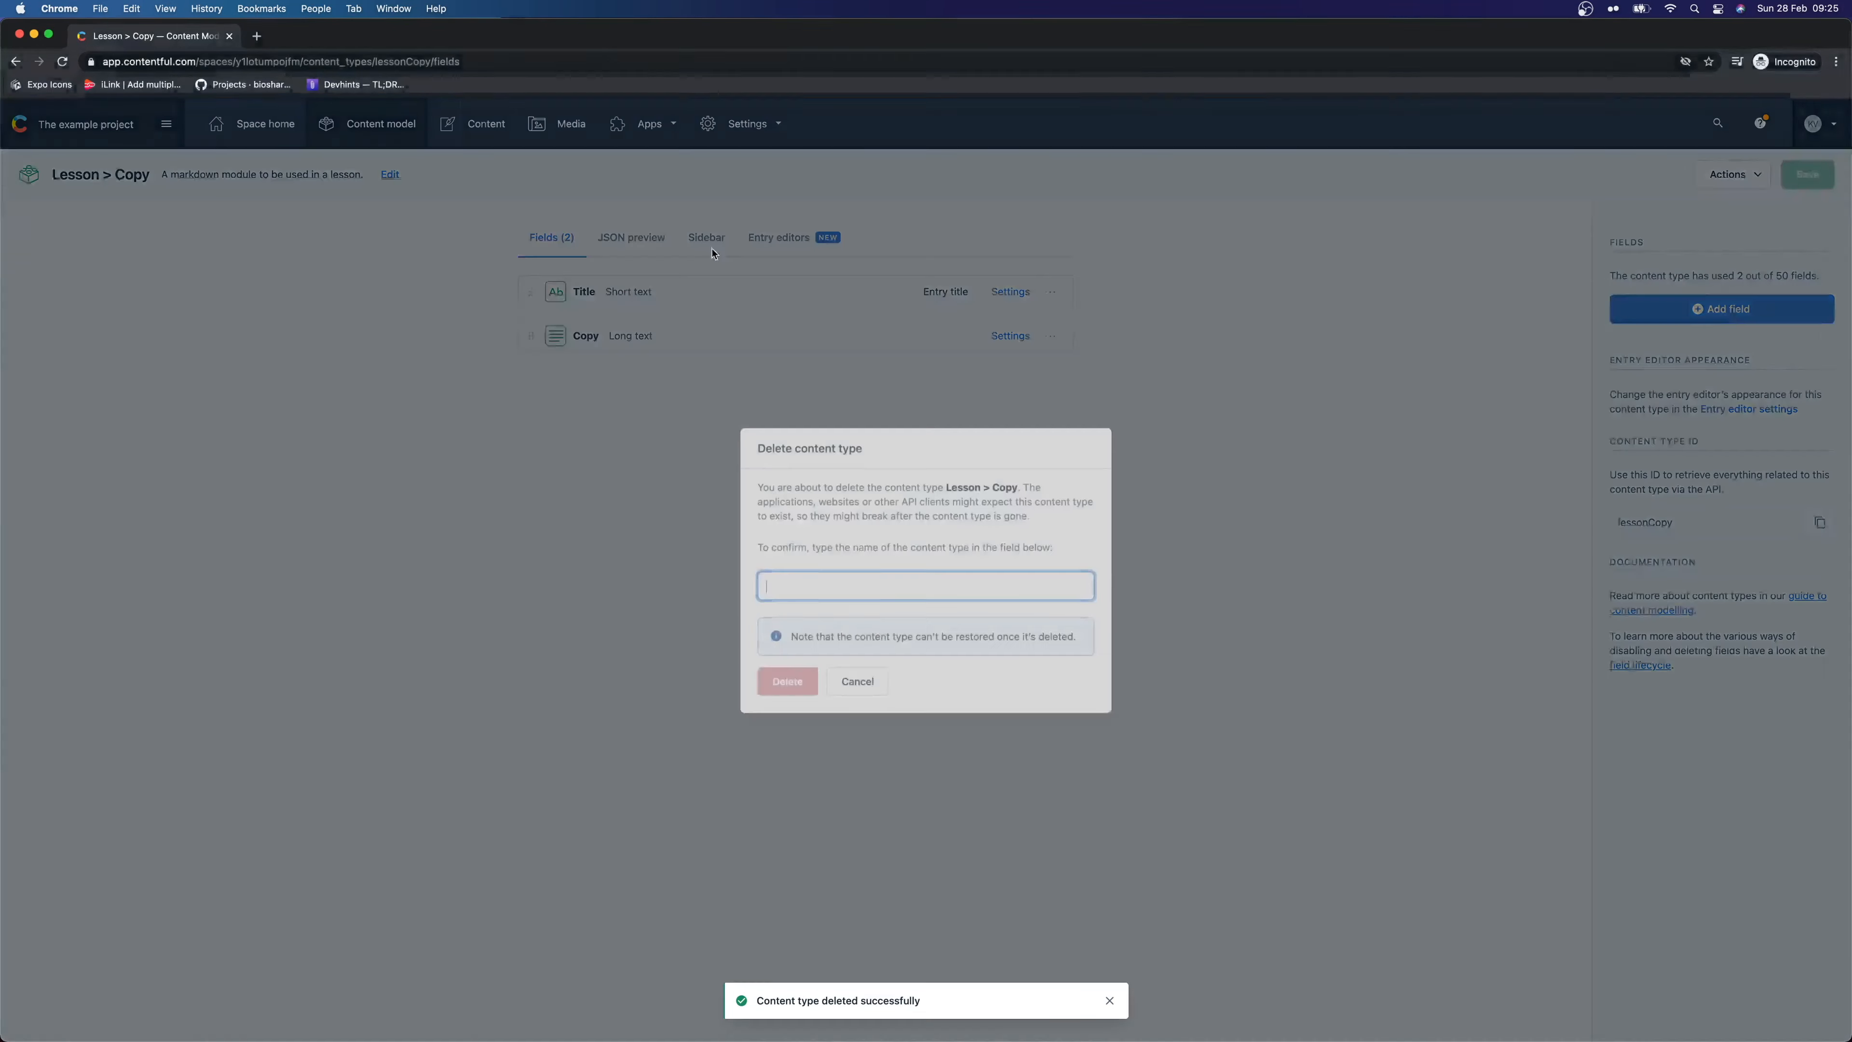
key(super+v)
drag(946, 486, 1013, 487)
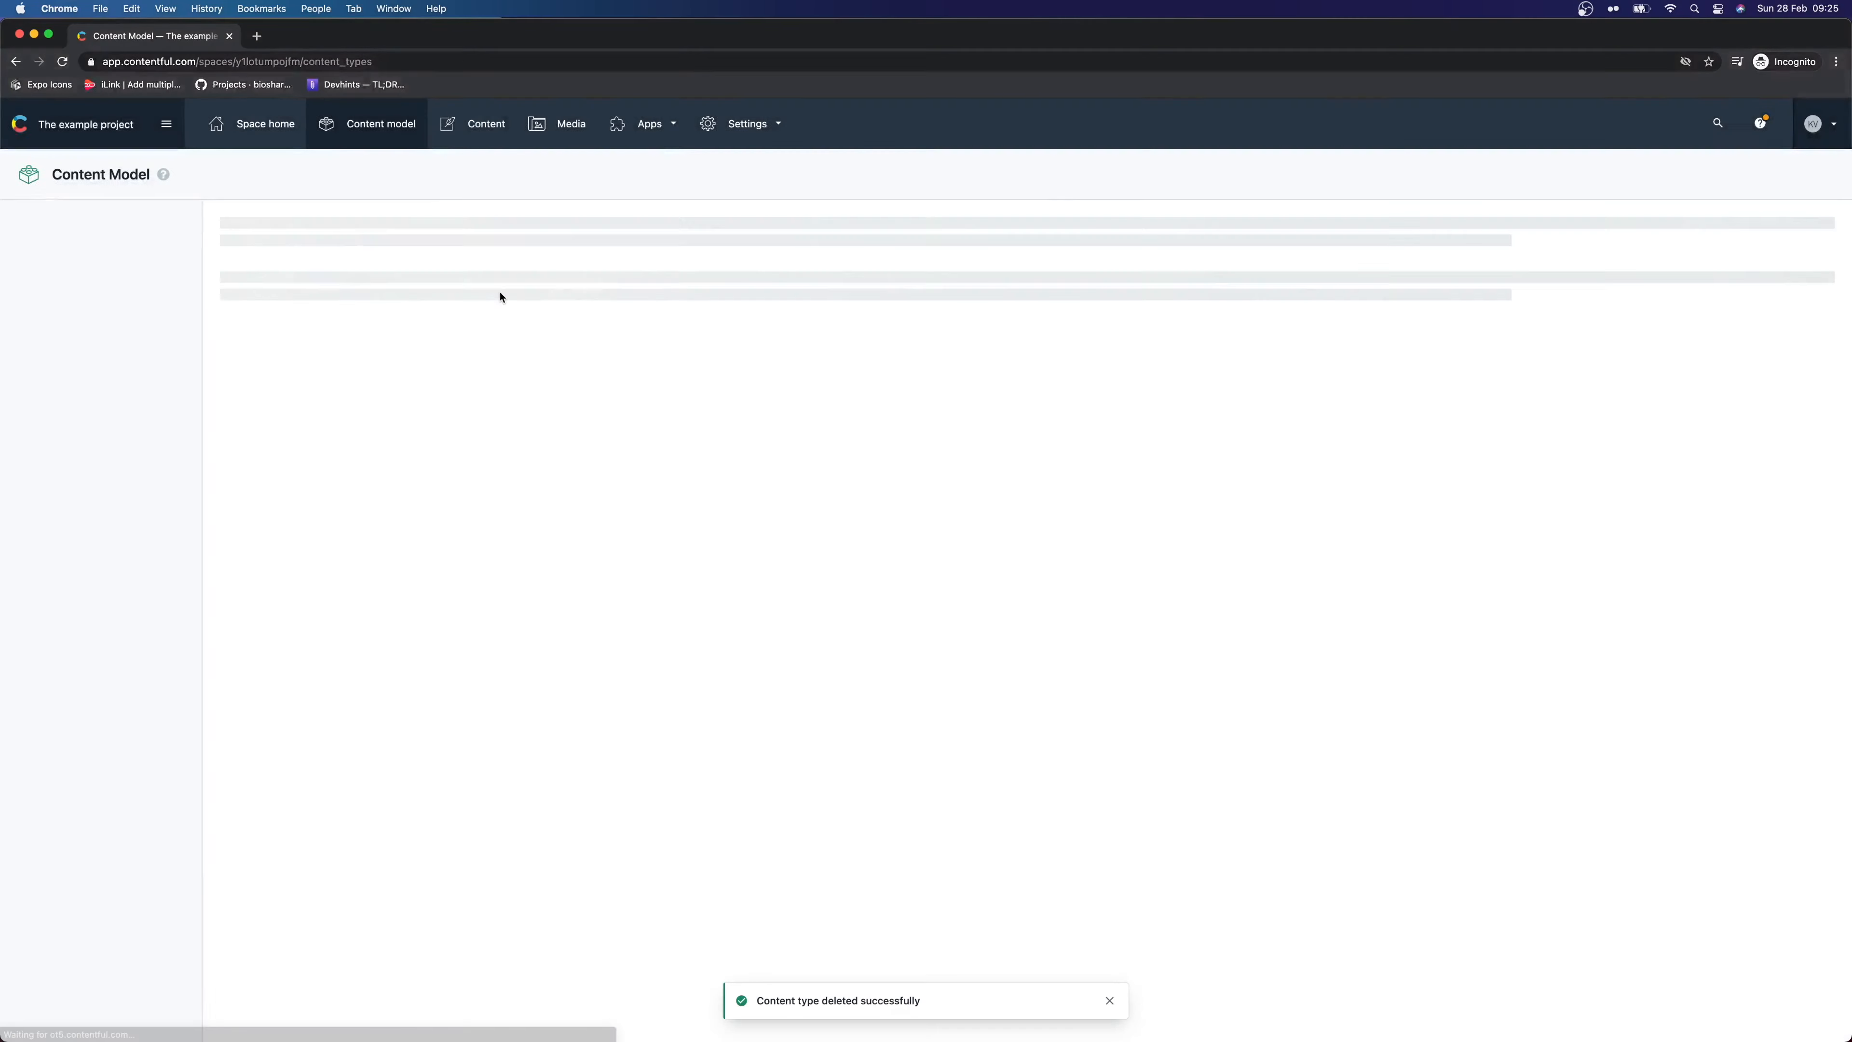
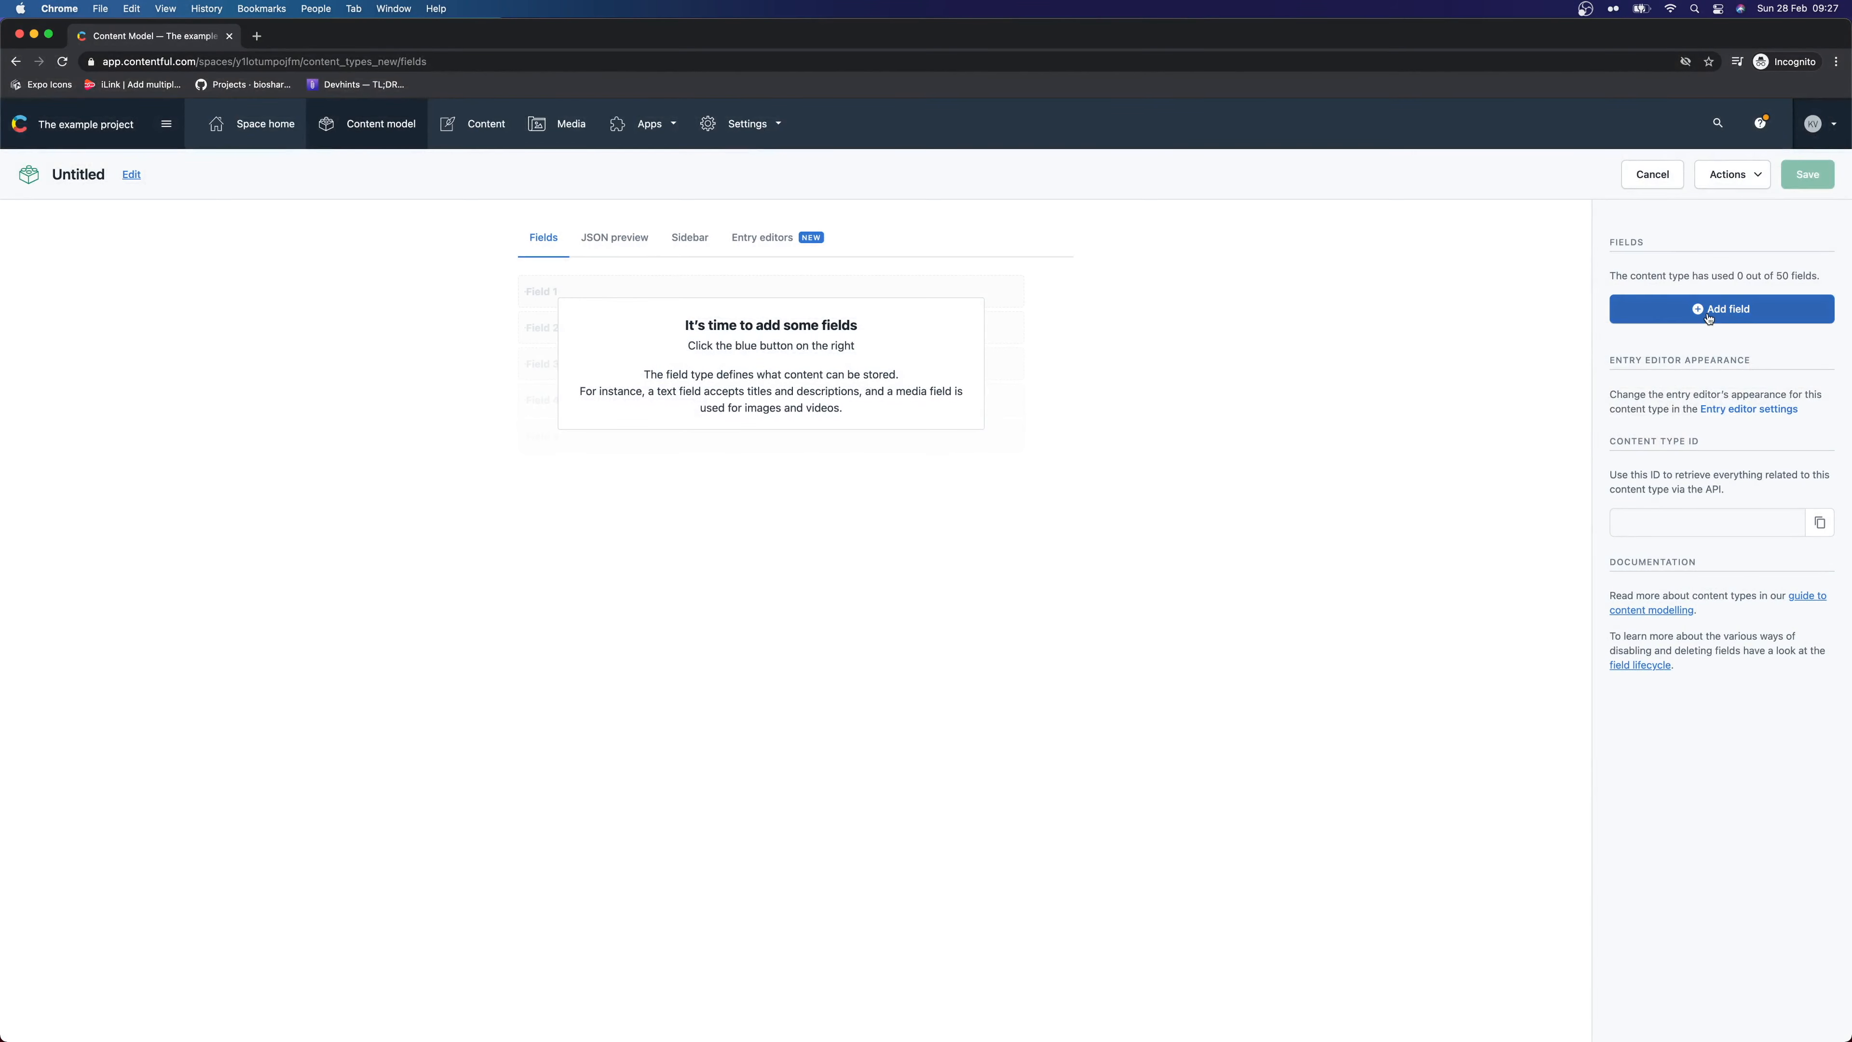
Add a short-text field named Title with the field ID title
click(1766, 307)
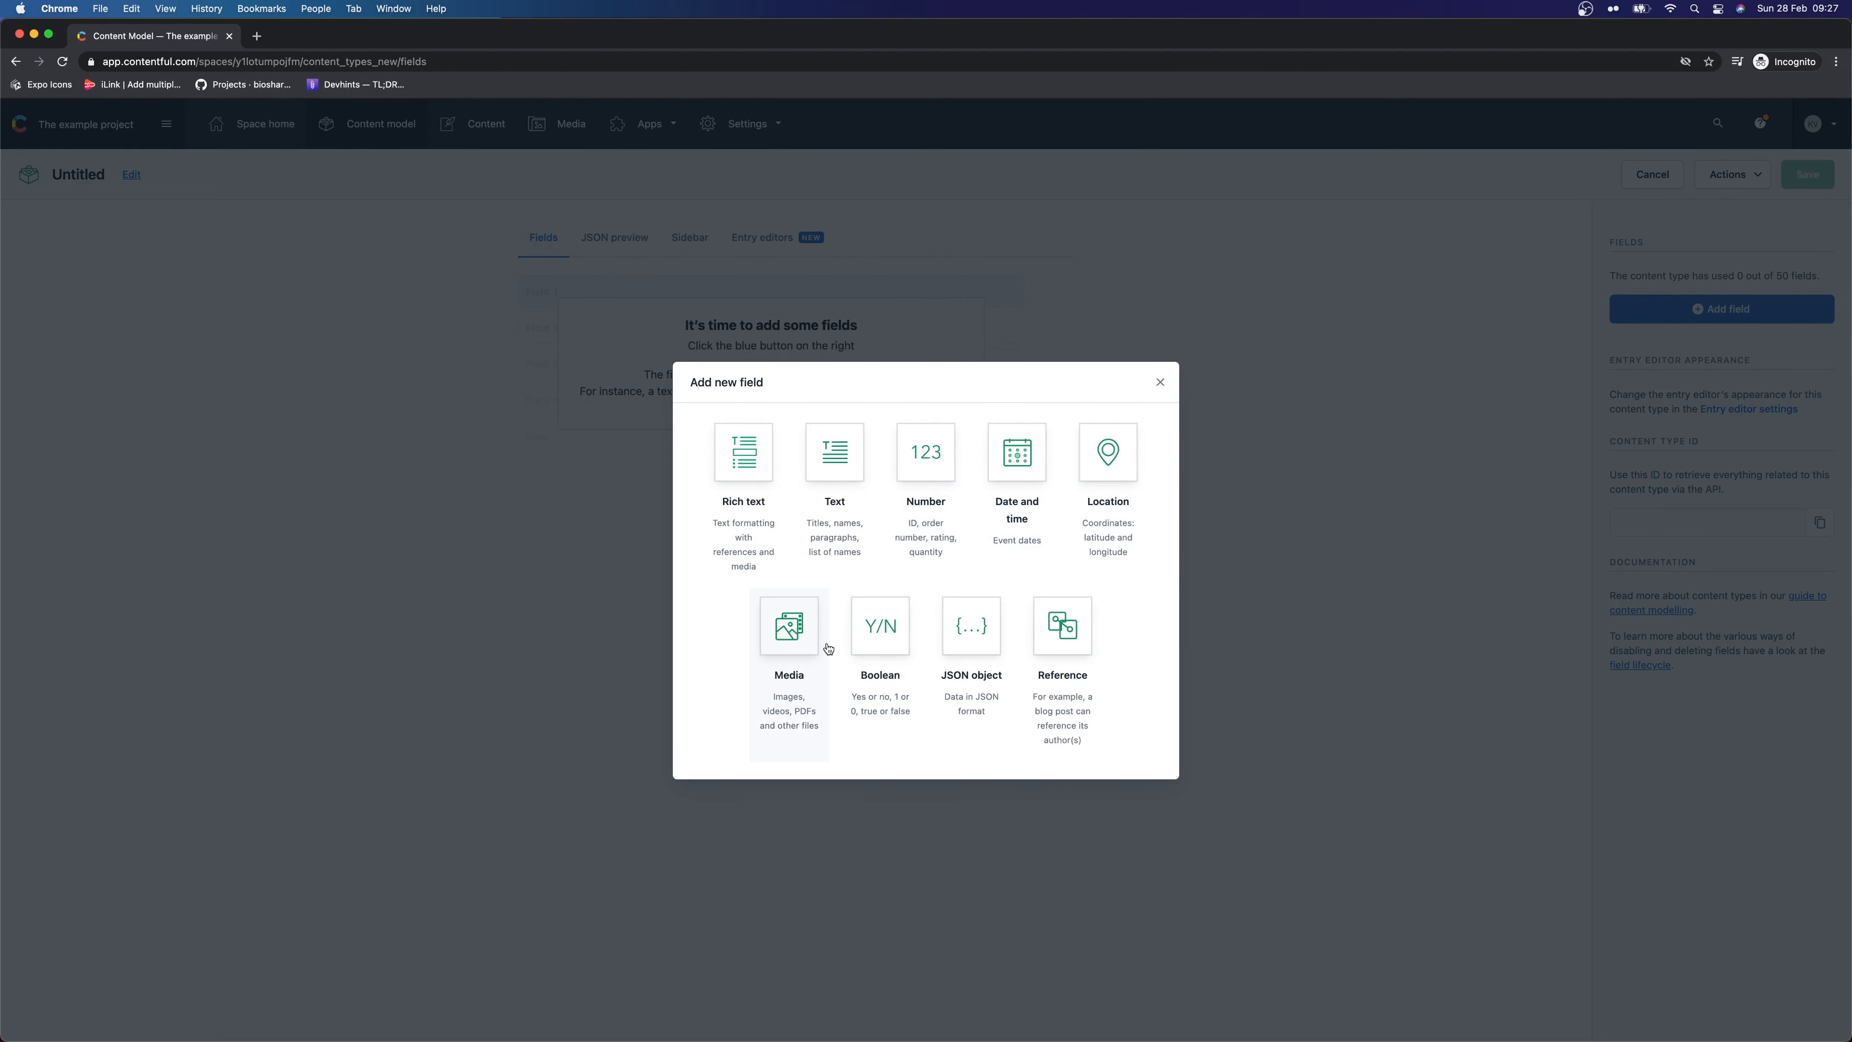
click(861, 502)
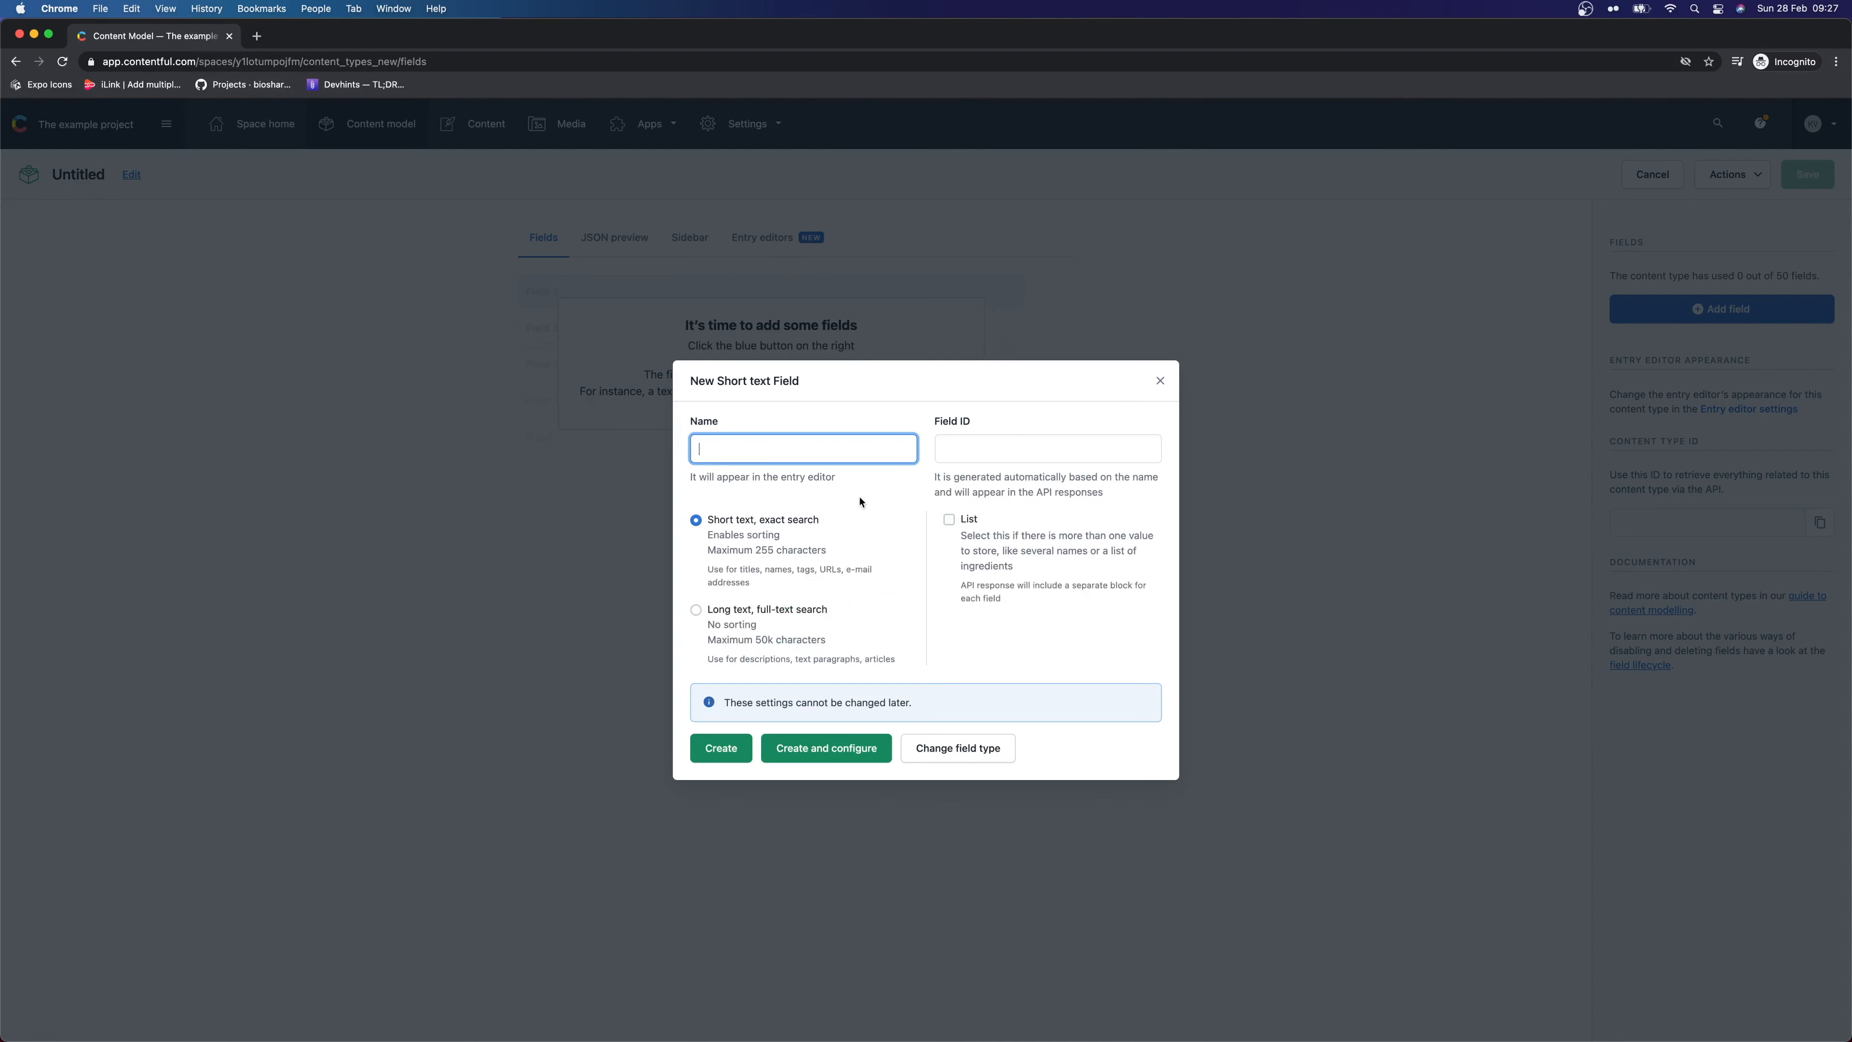
text(Title)
drag(705, 538, 826, 551)
click(775, 550)
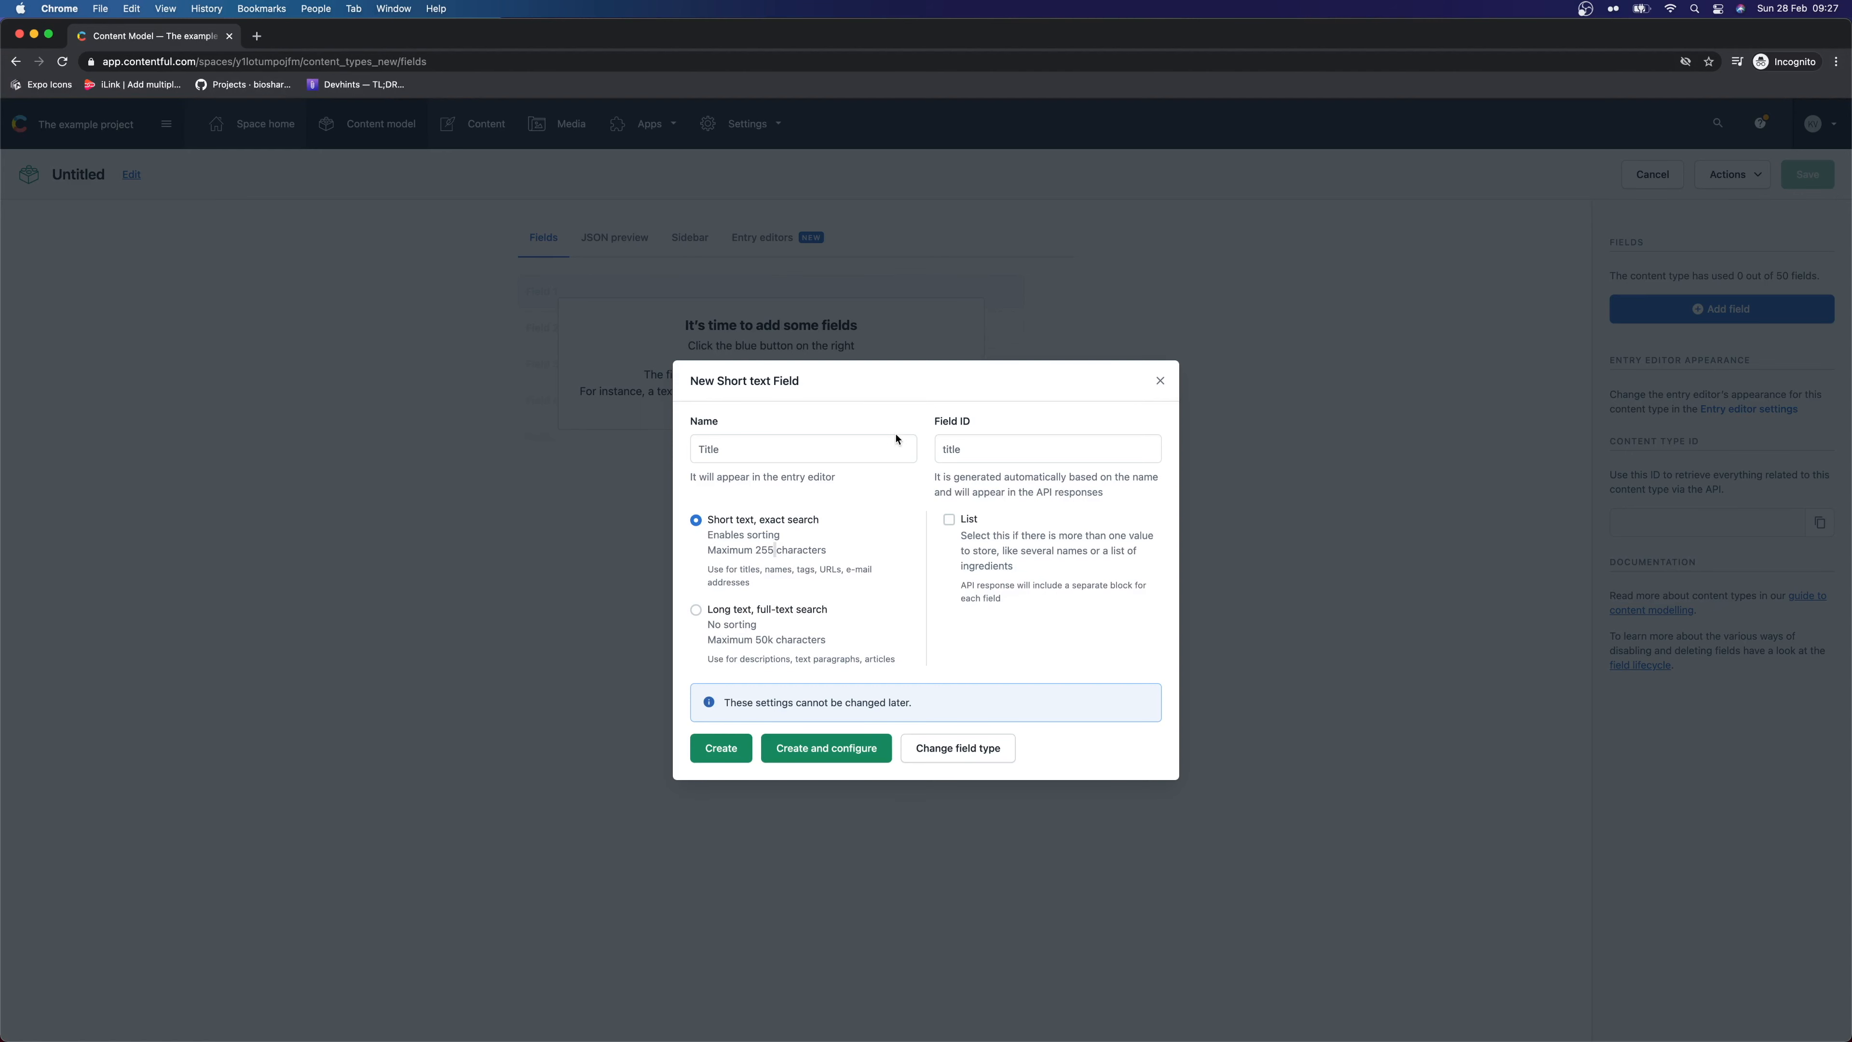
double_click(992, 456)
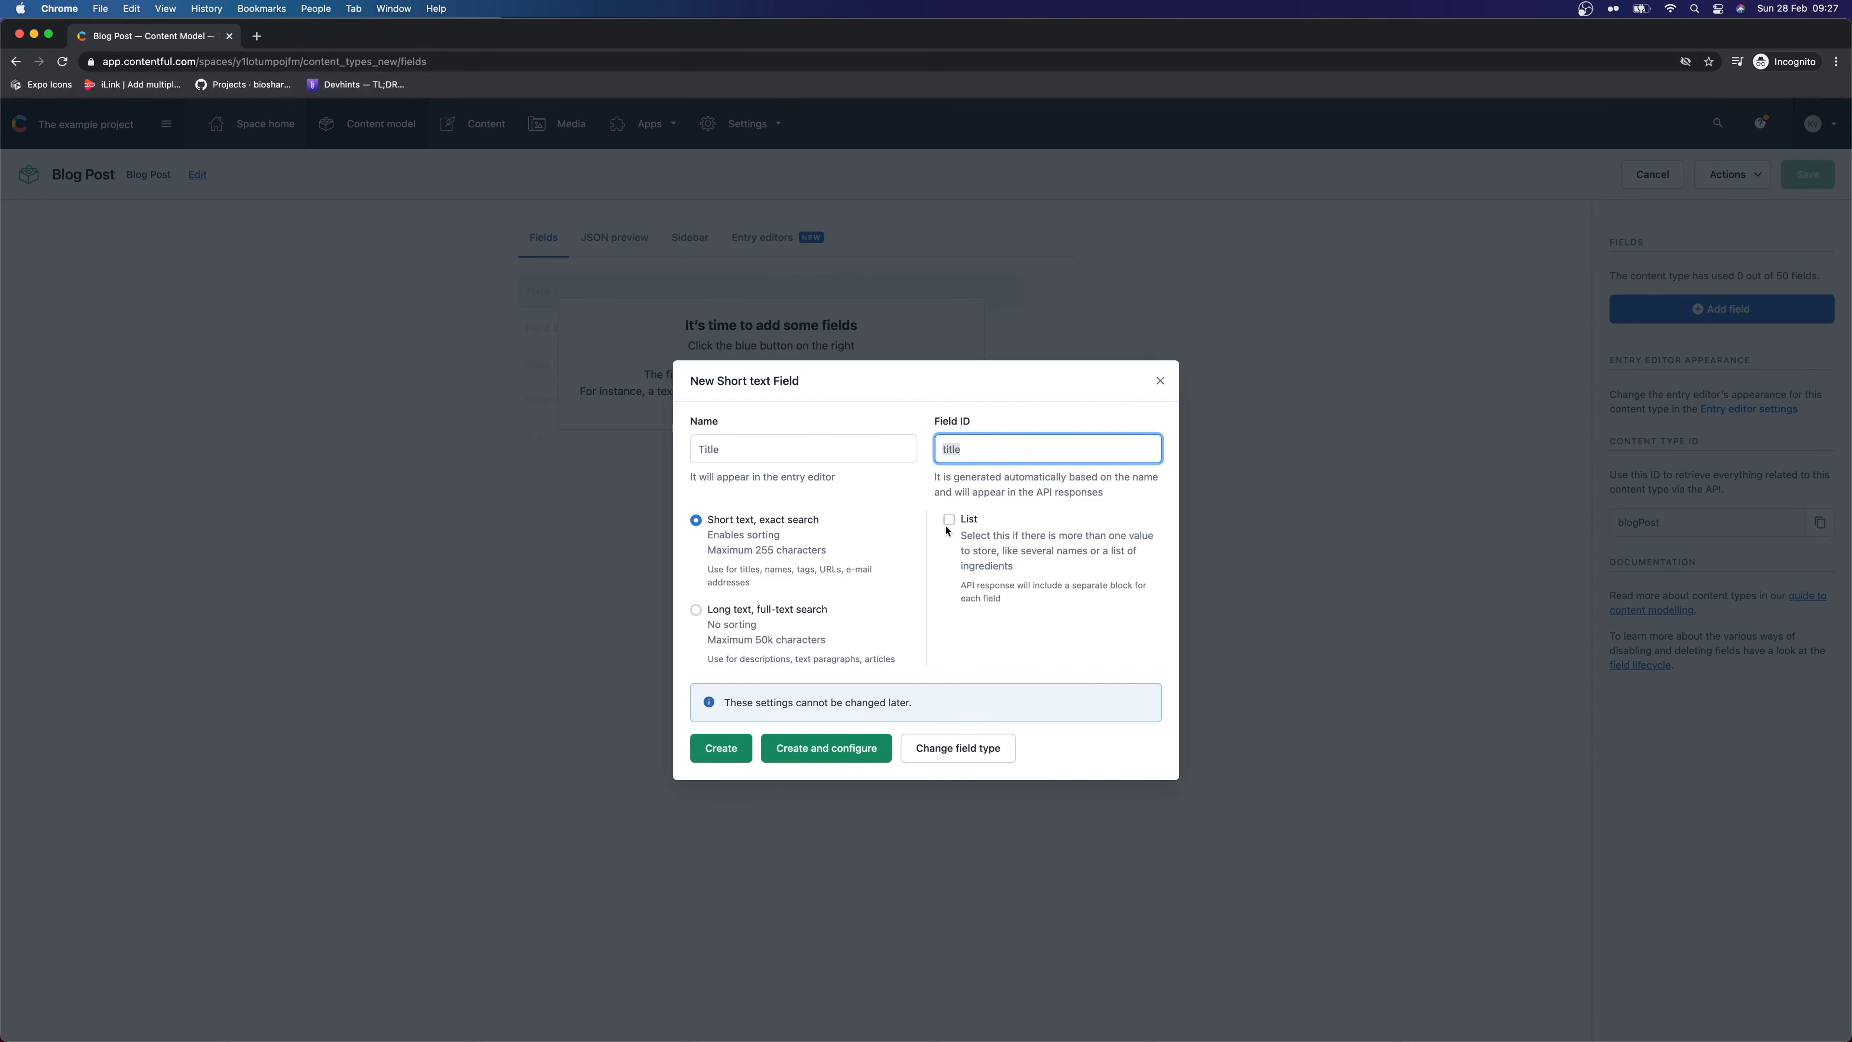
key(shift+Tab)
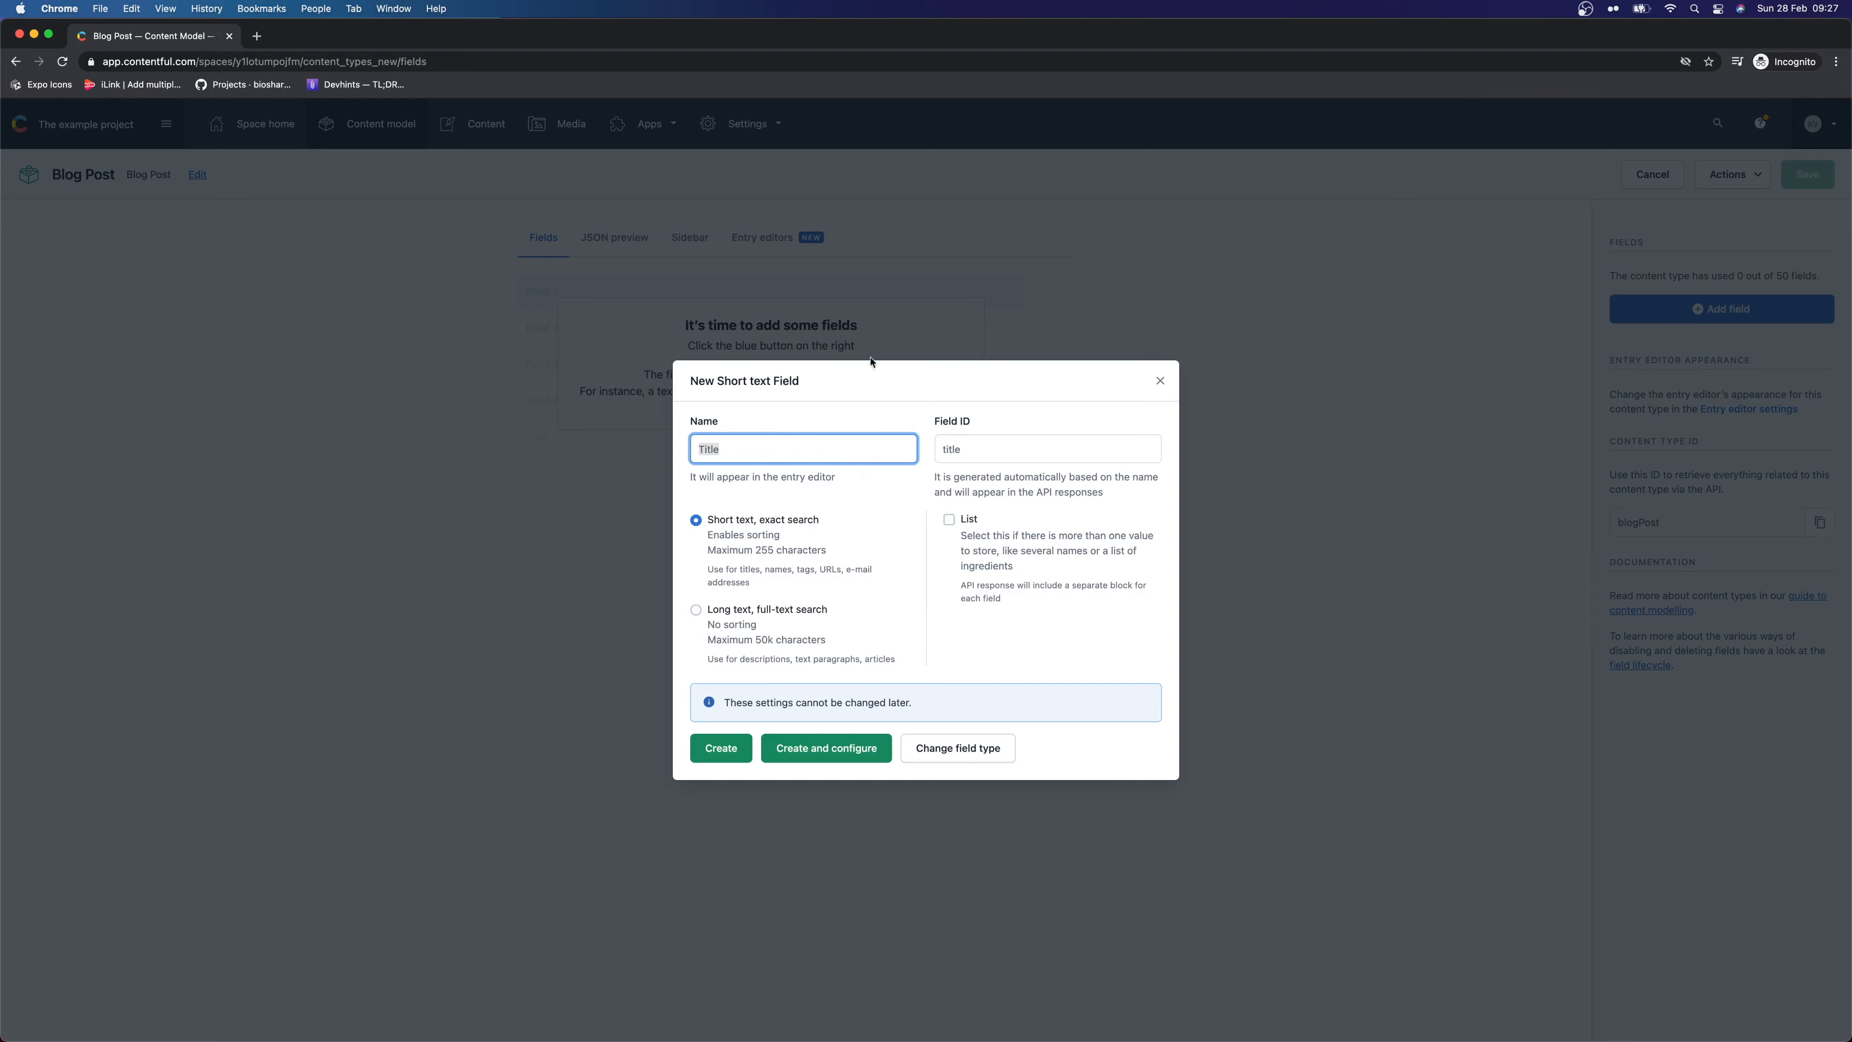
click(859, 749)
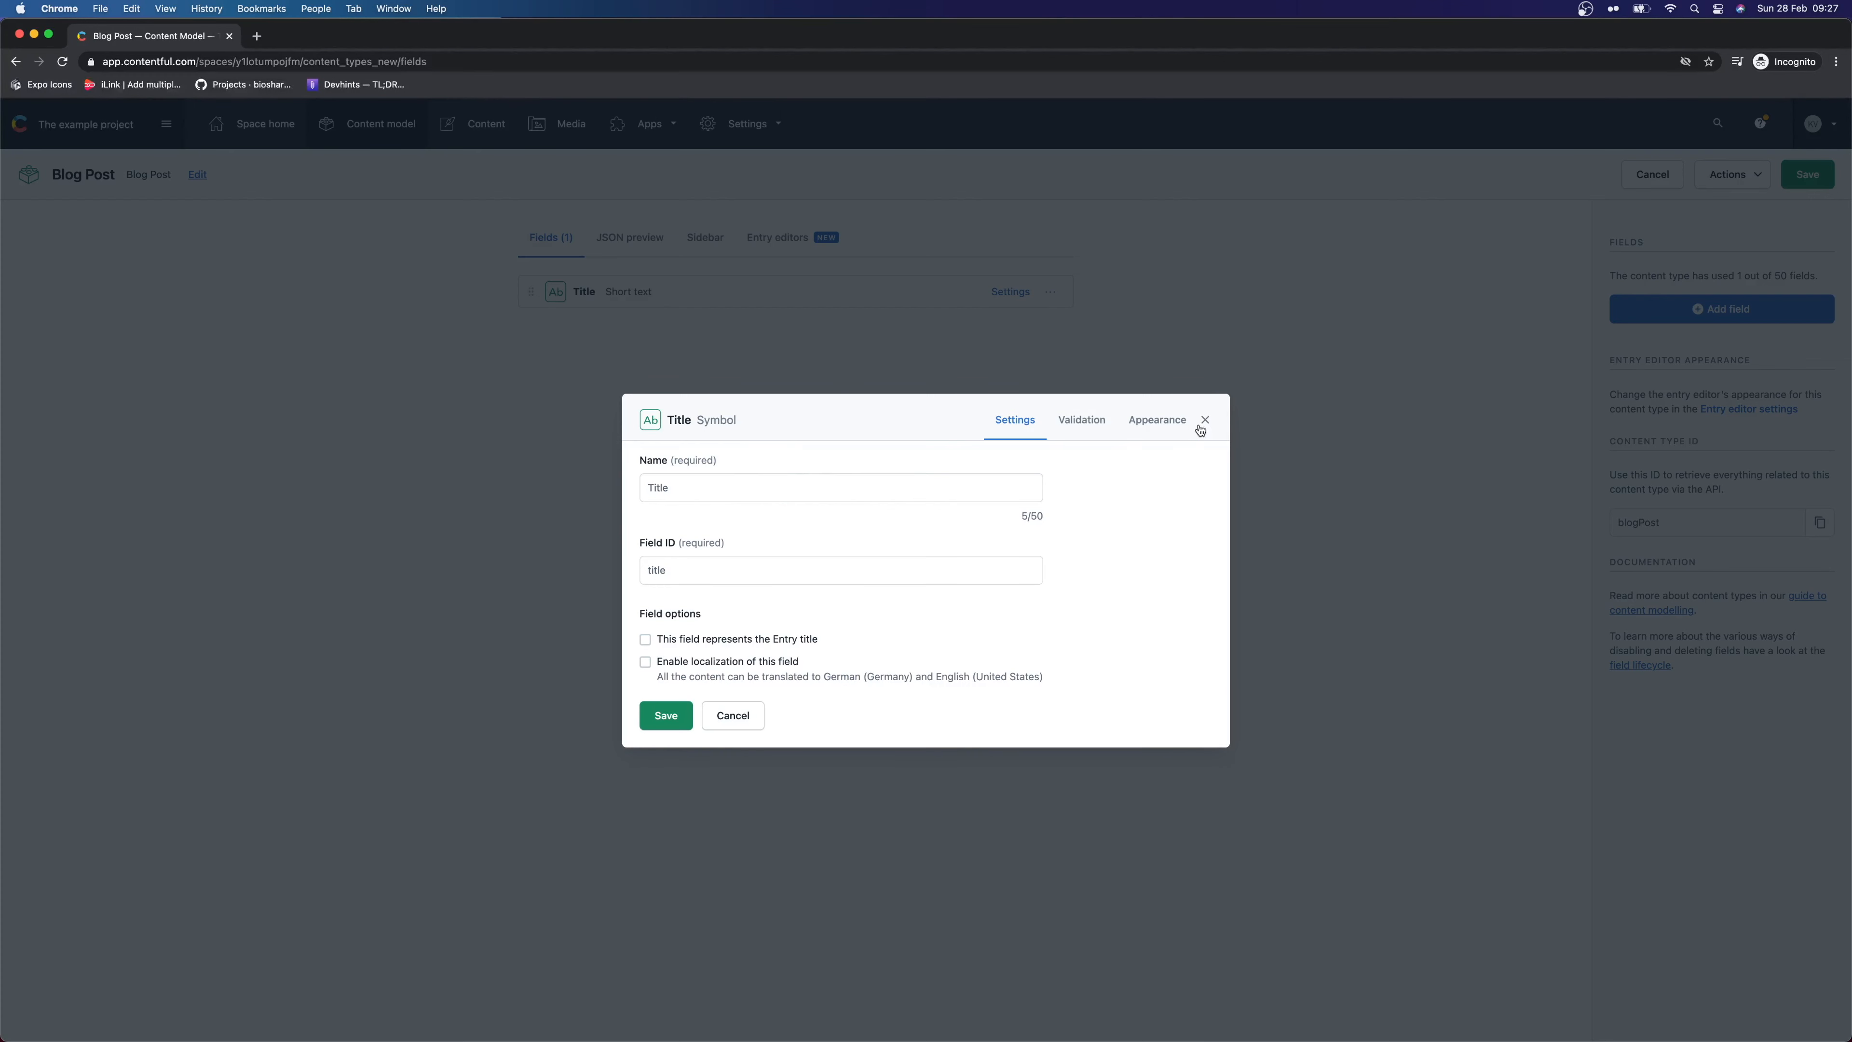
Mark the Title field as required and save its settings
click(796, 492)
click(752, 570)
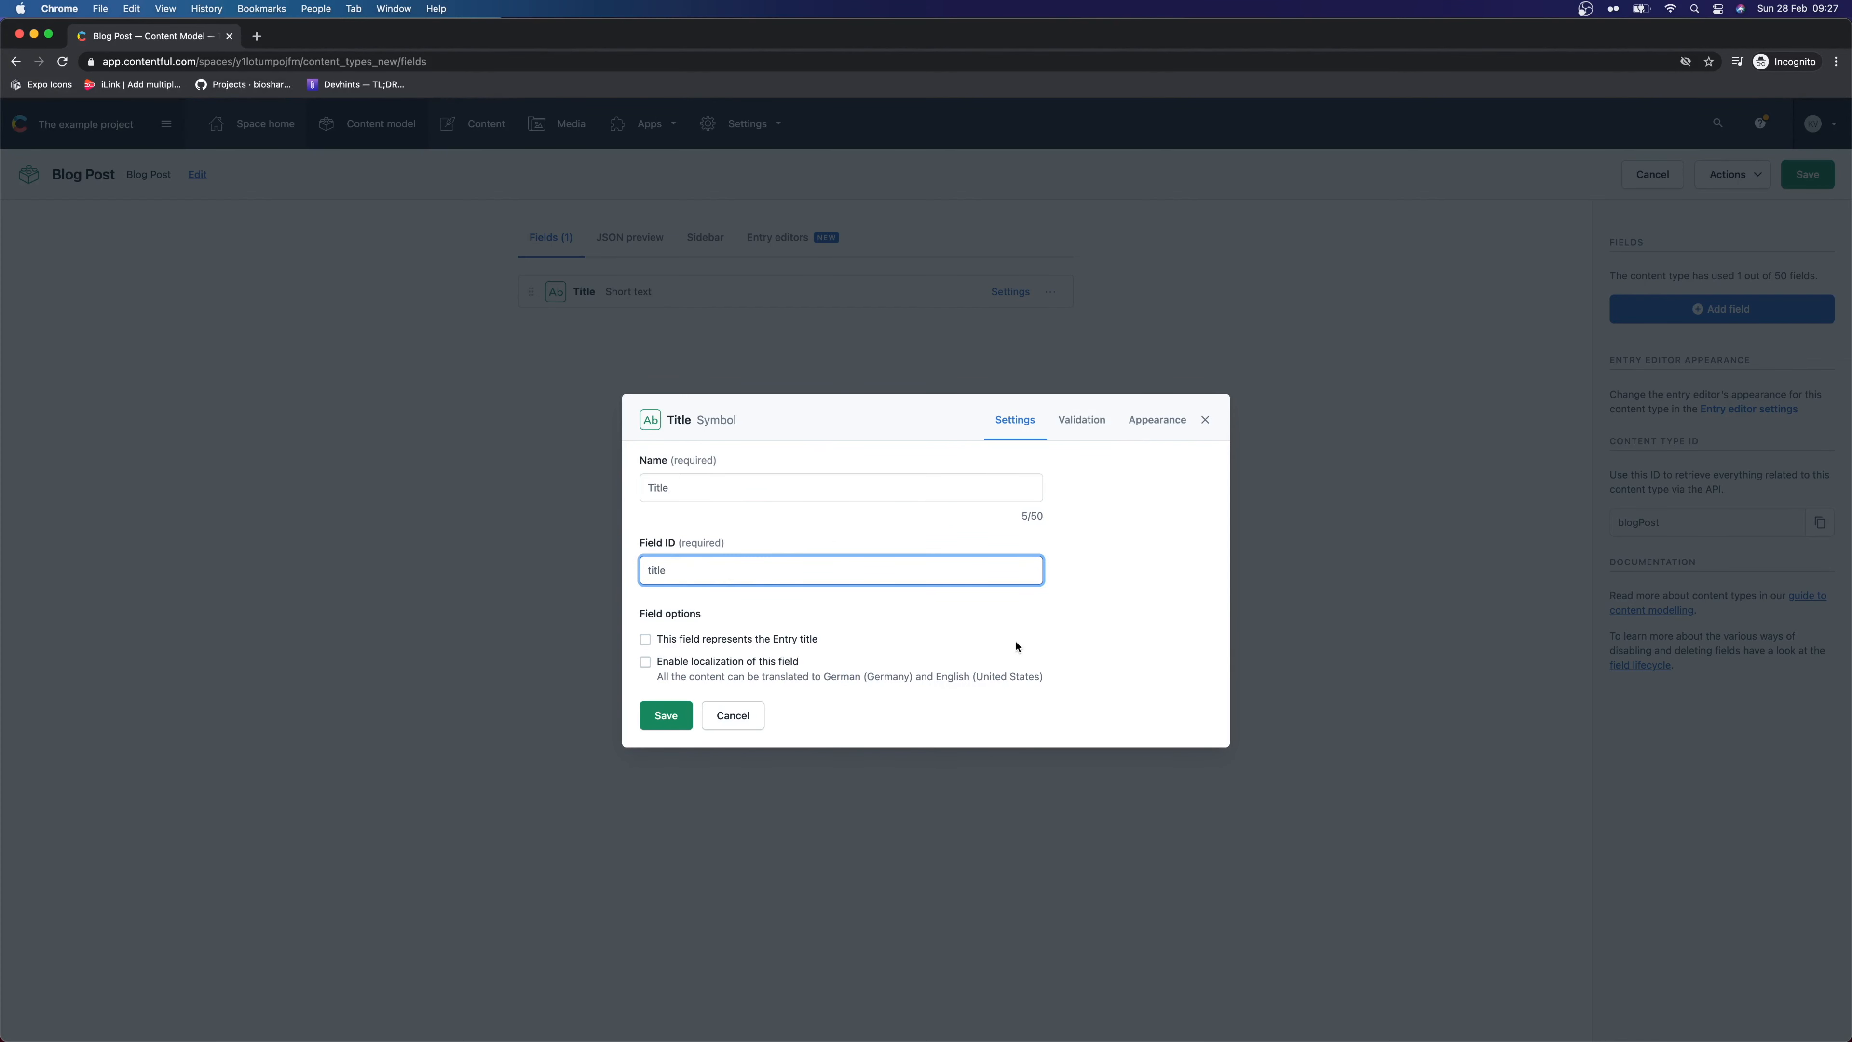
click(1094, 420)
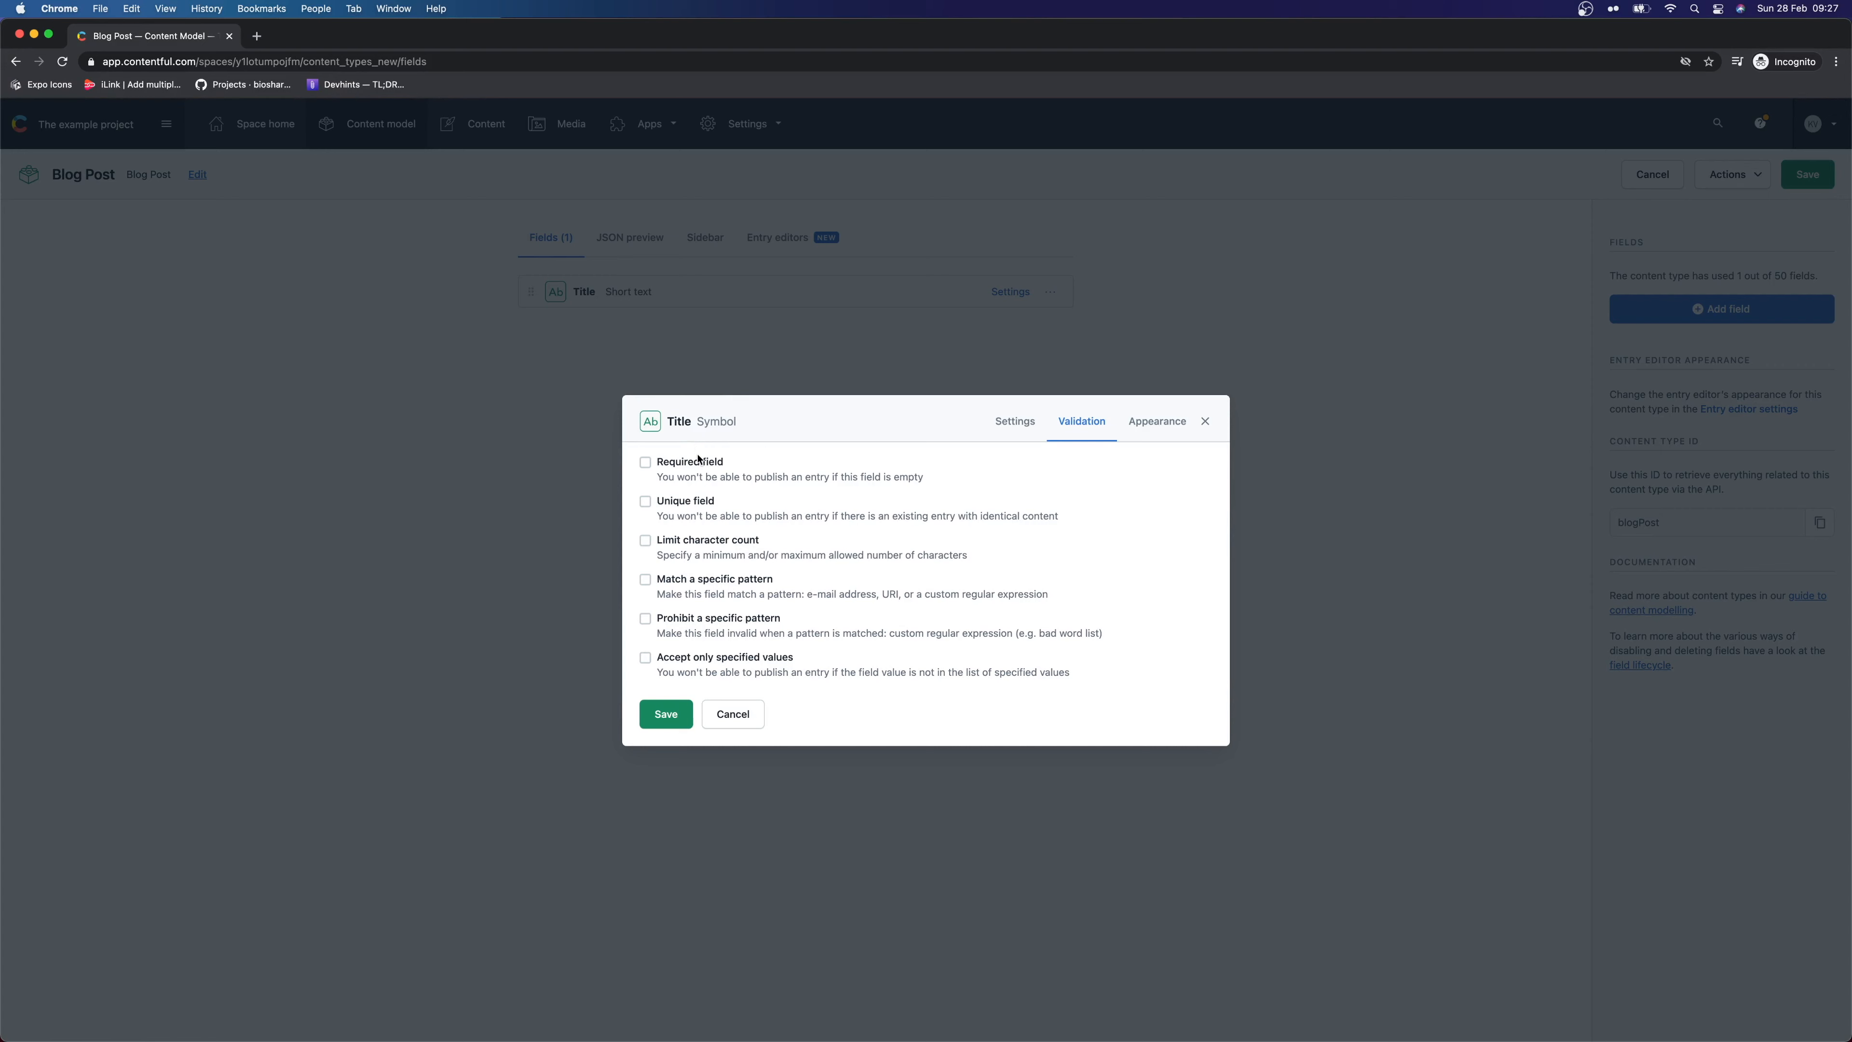
click(686, 464)
click(665, 714)
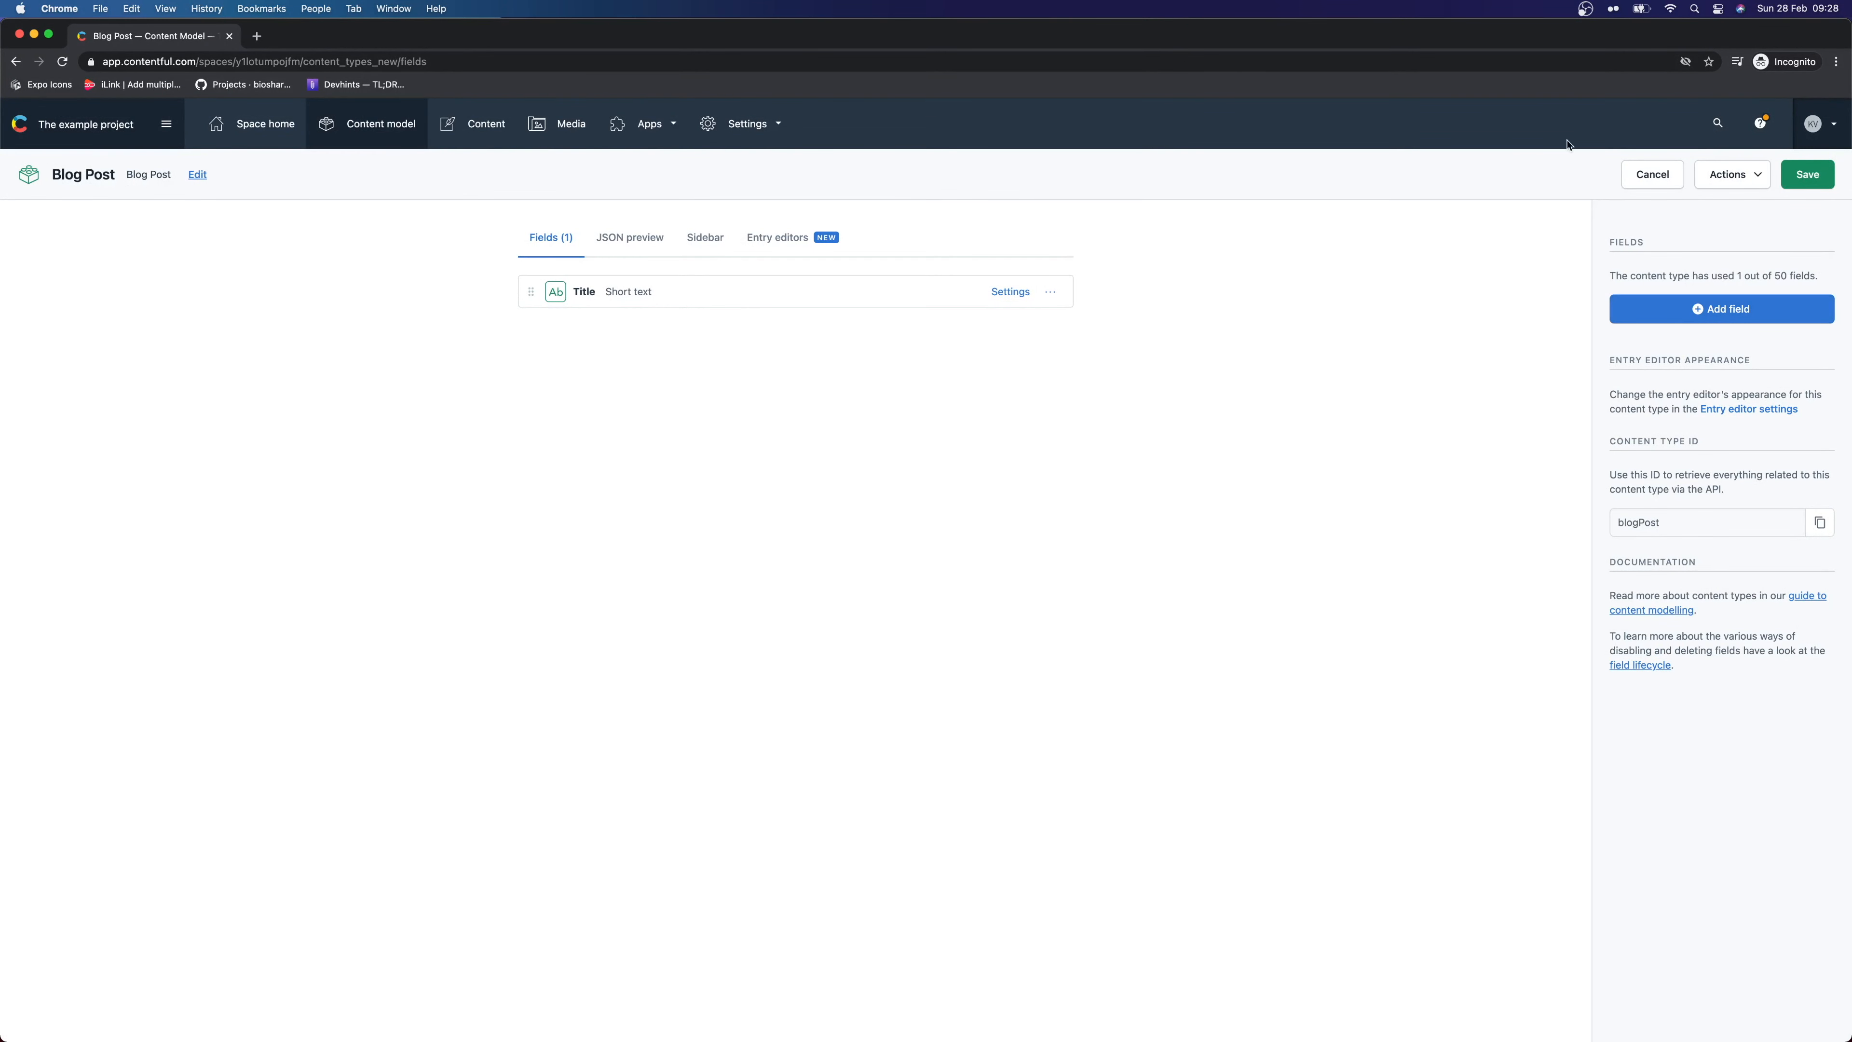
Add a required Date and time field named Date and save it
click(1699, 310)
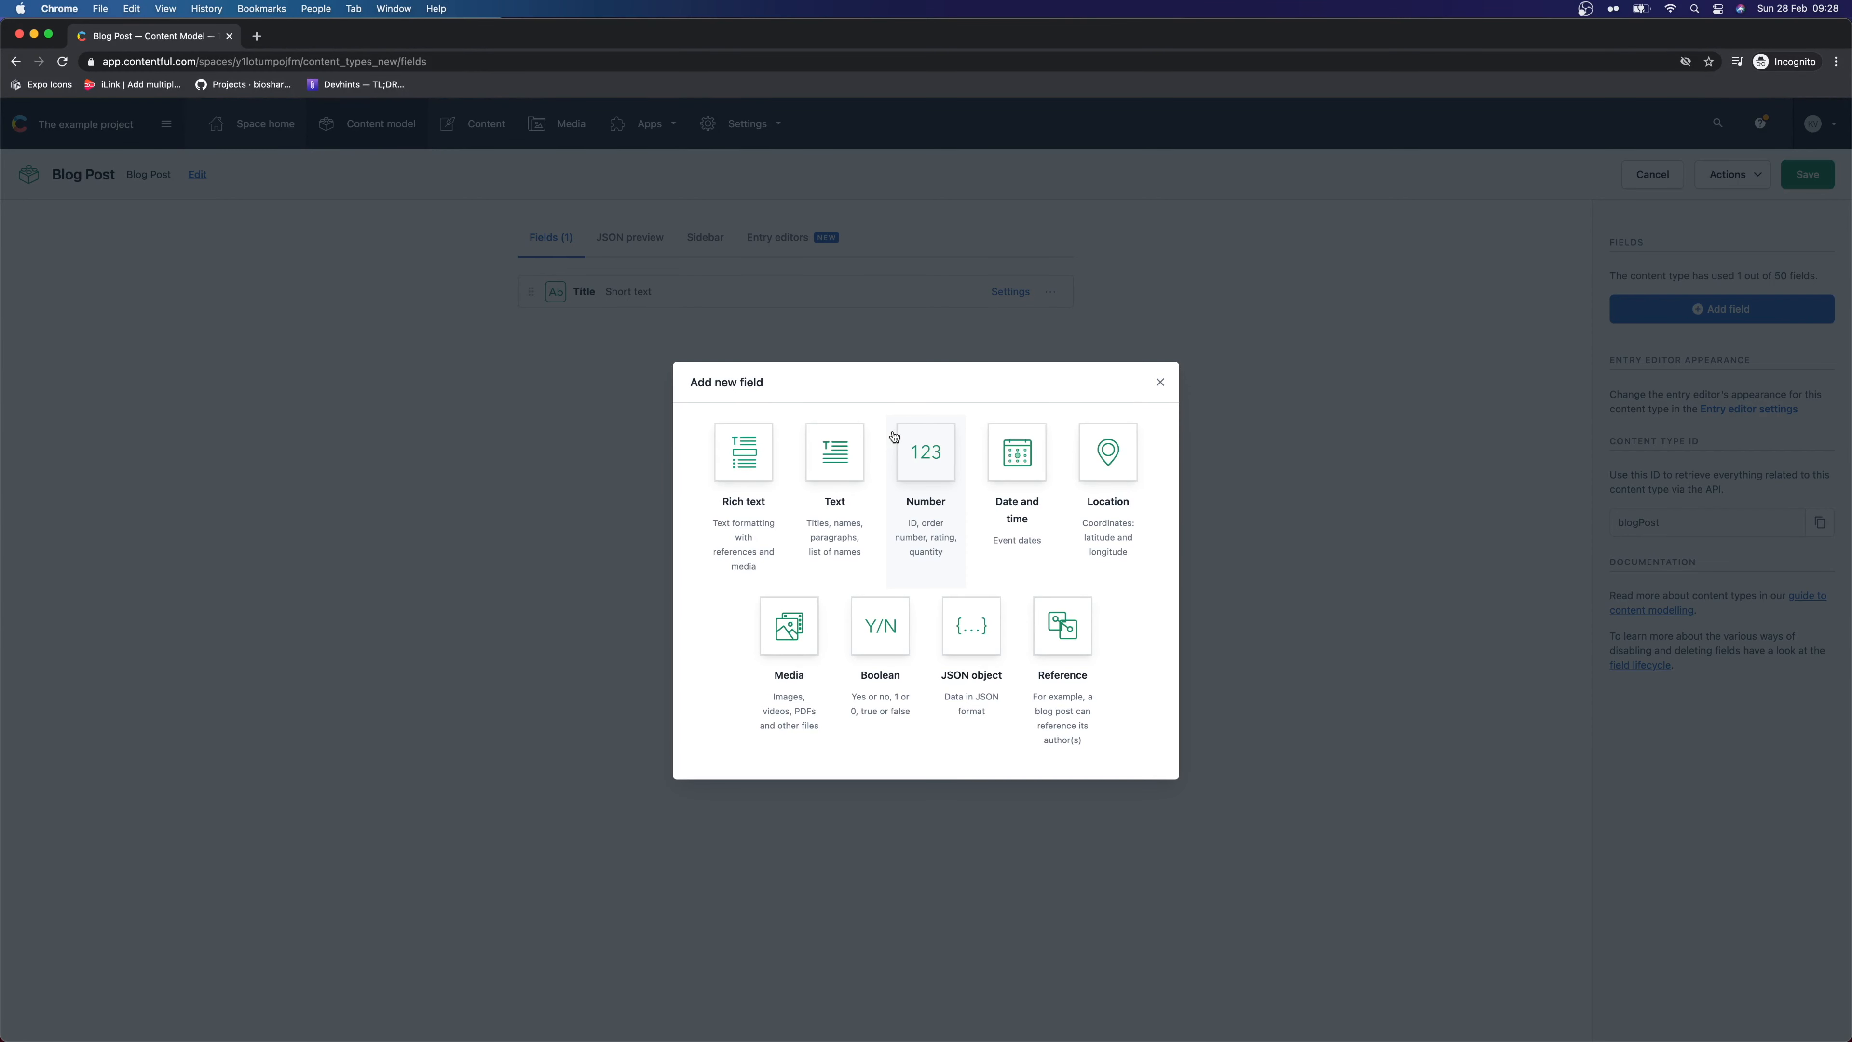
click(993, 461)
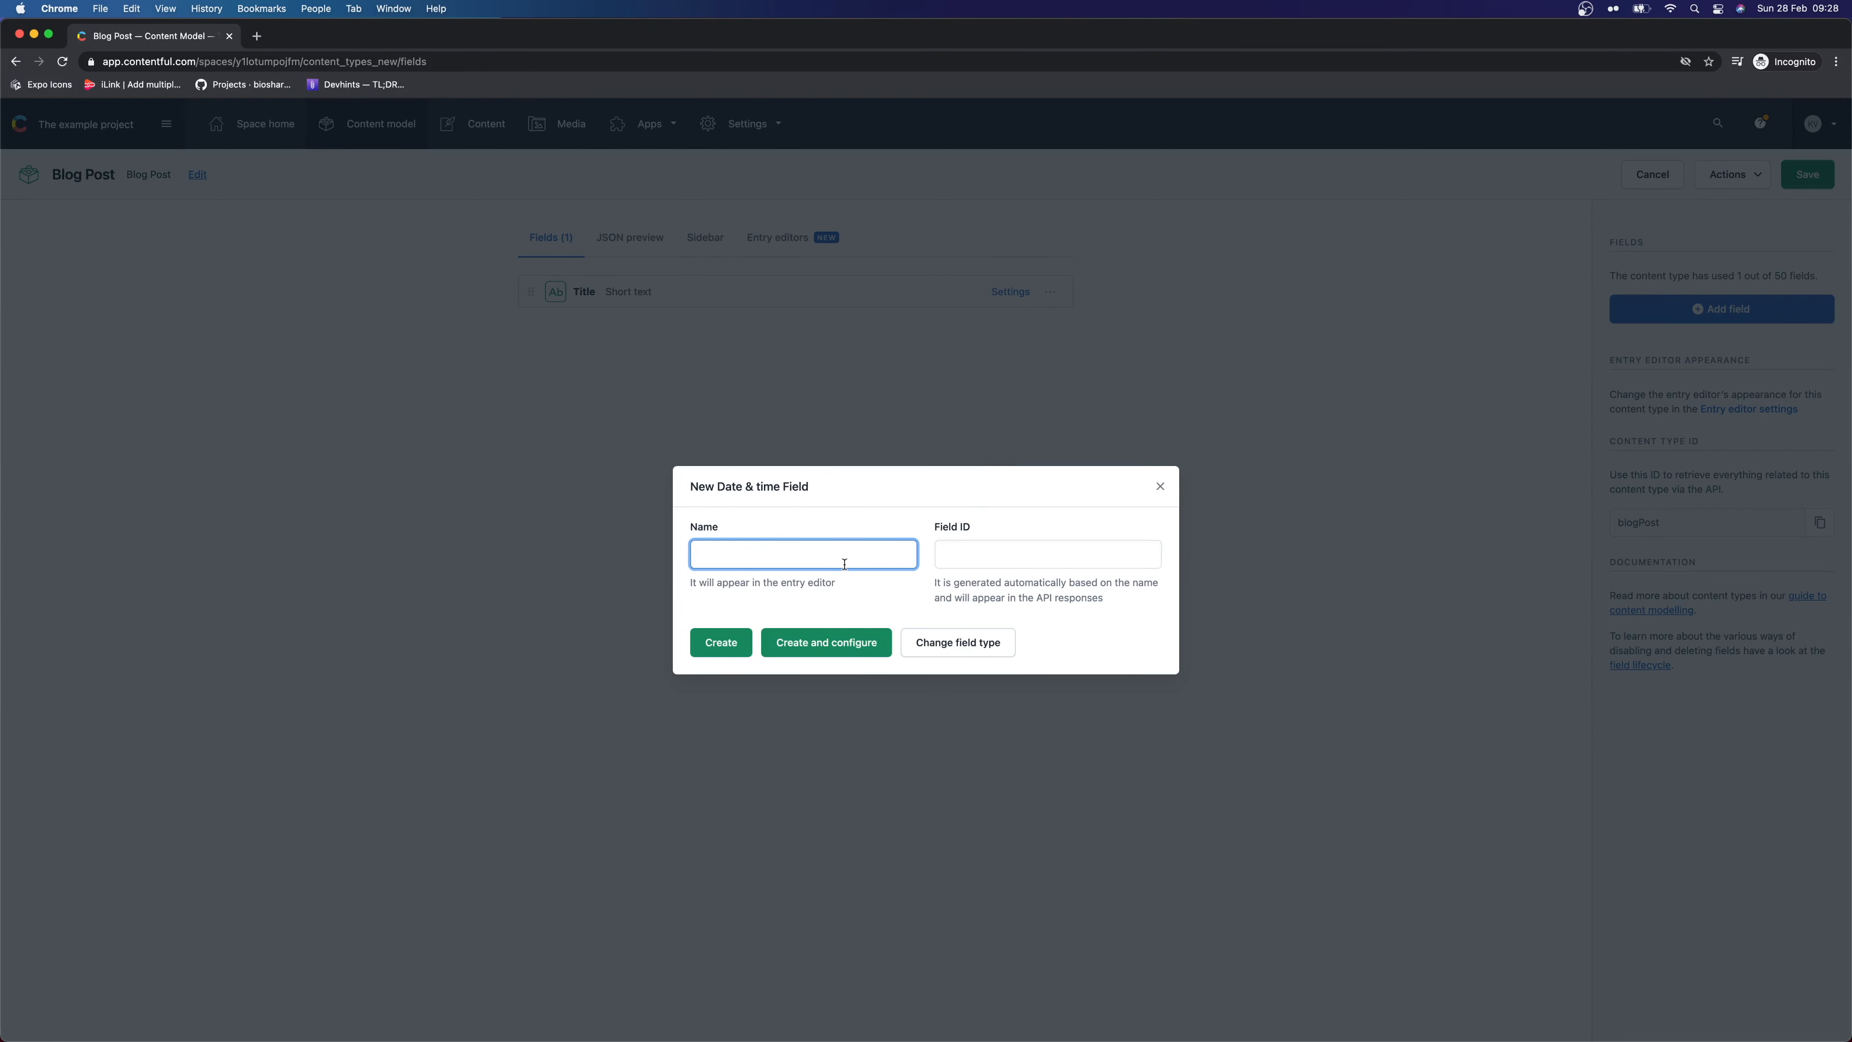
text(Date)
click(804, 641)
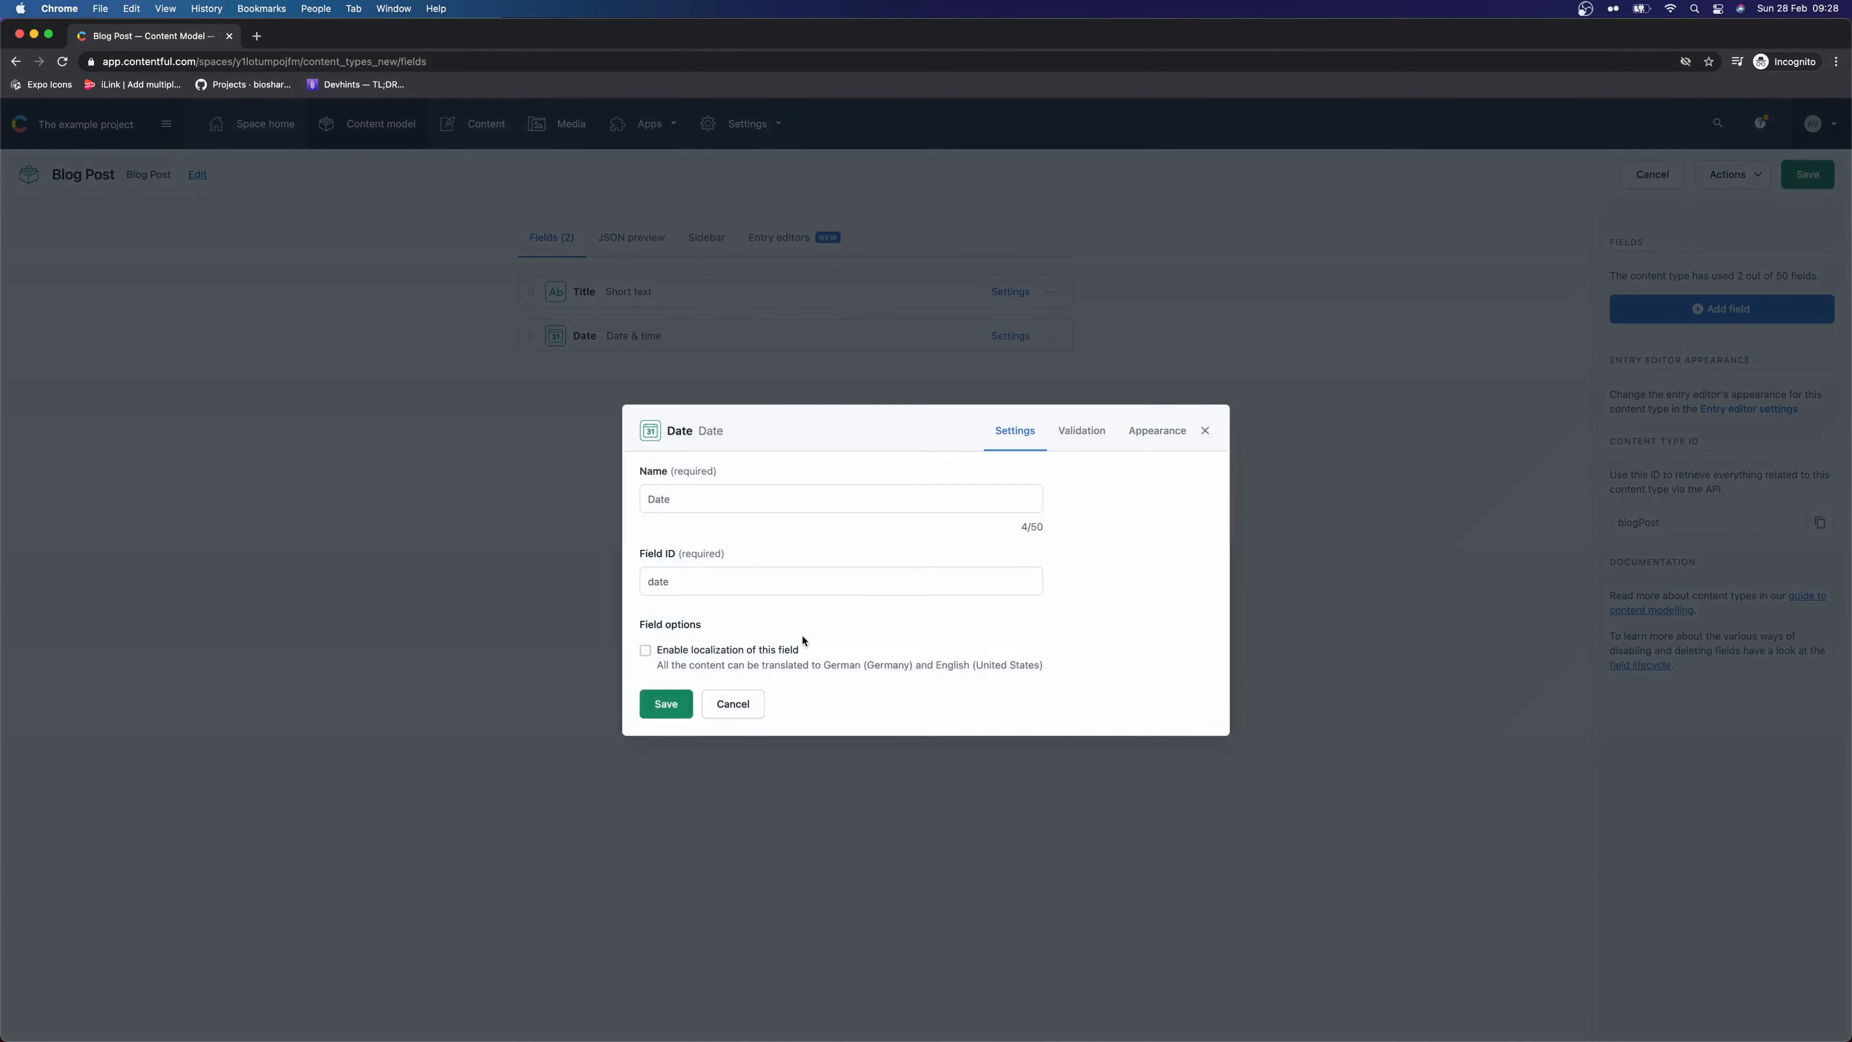
click(1090, 441)
click(690, 544)
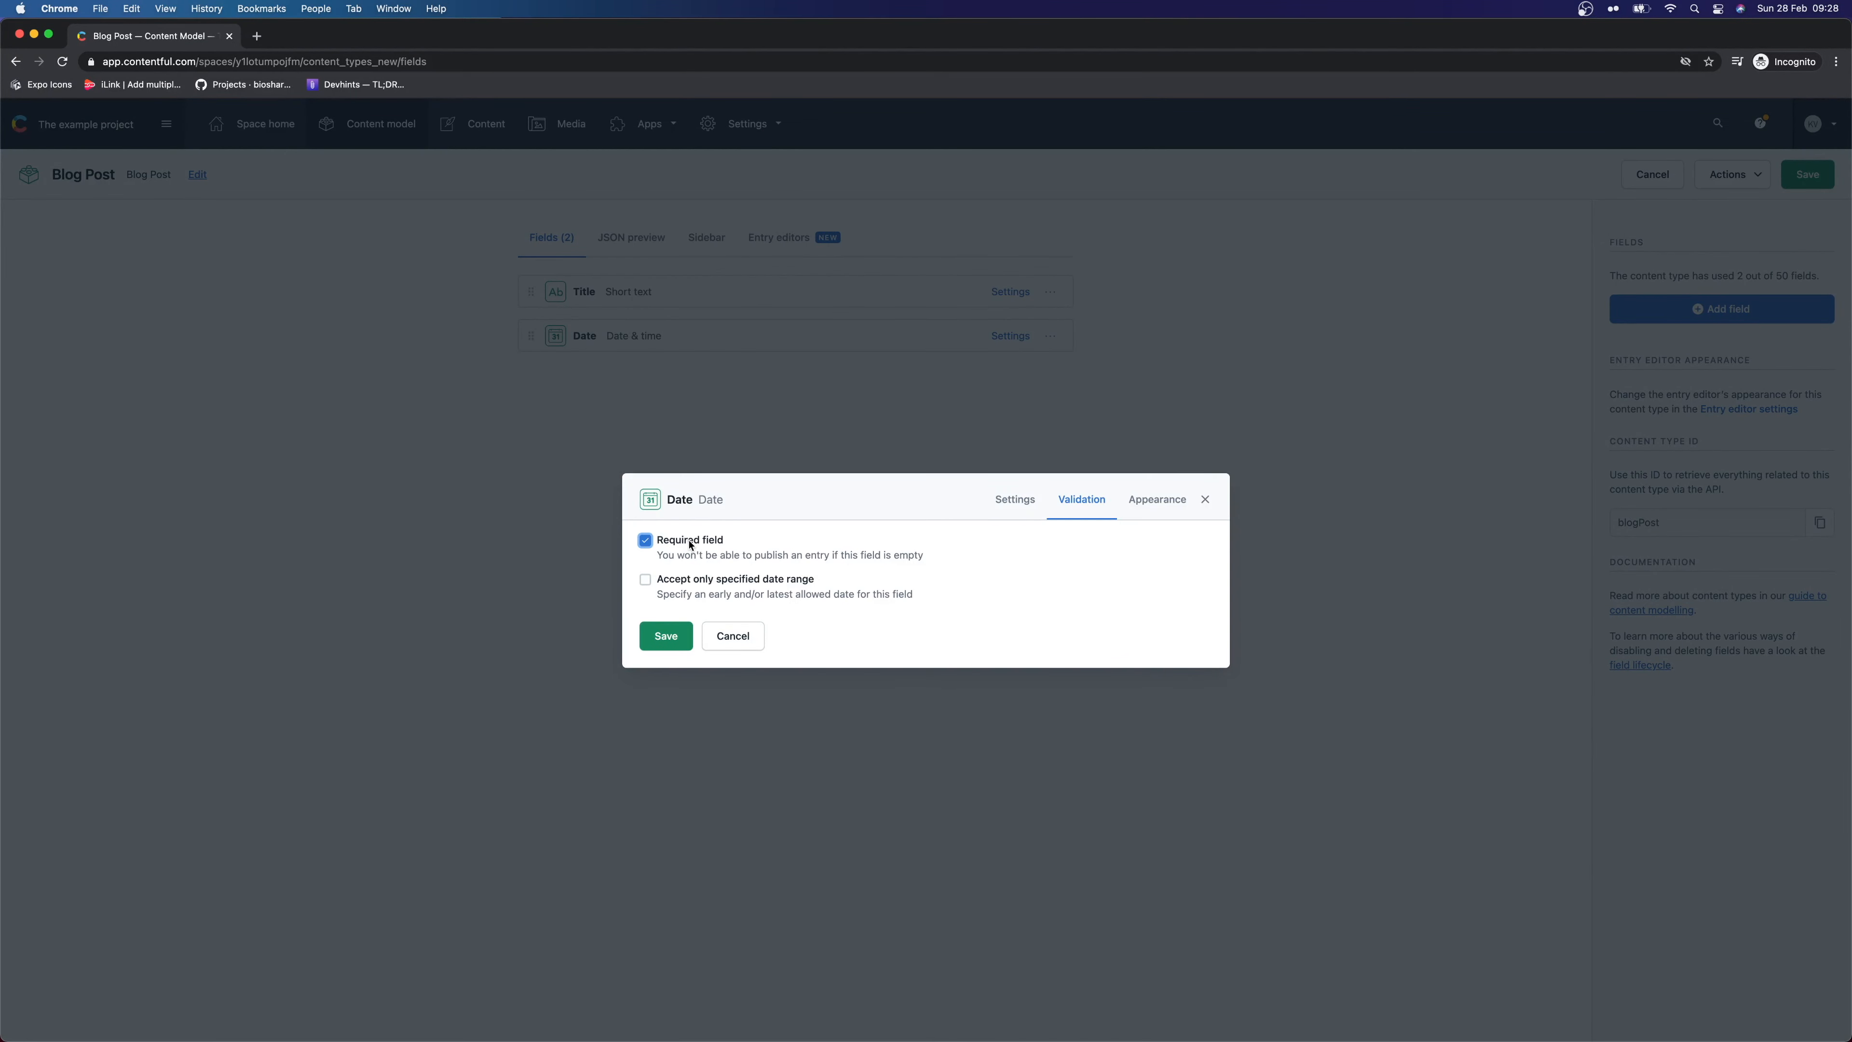
click(665, 635)
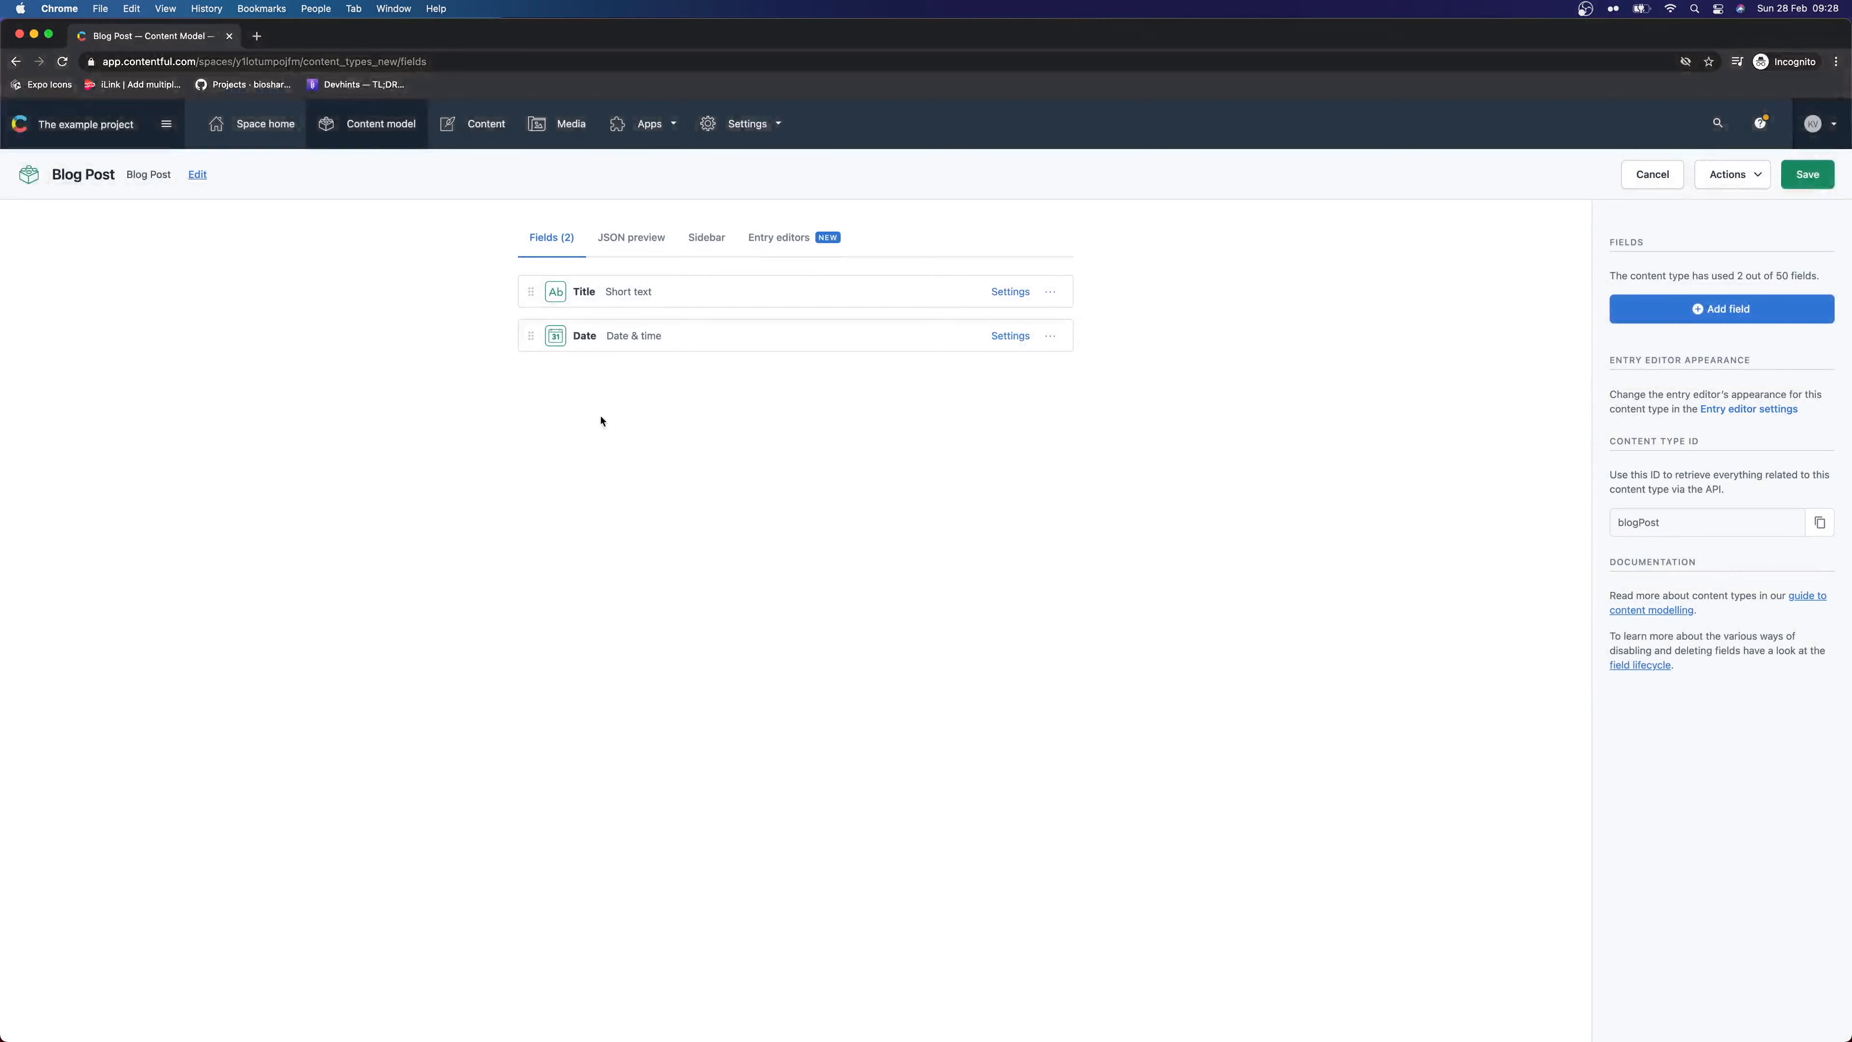
click(1693, 311)
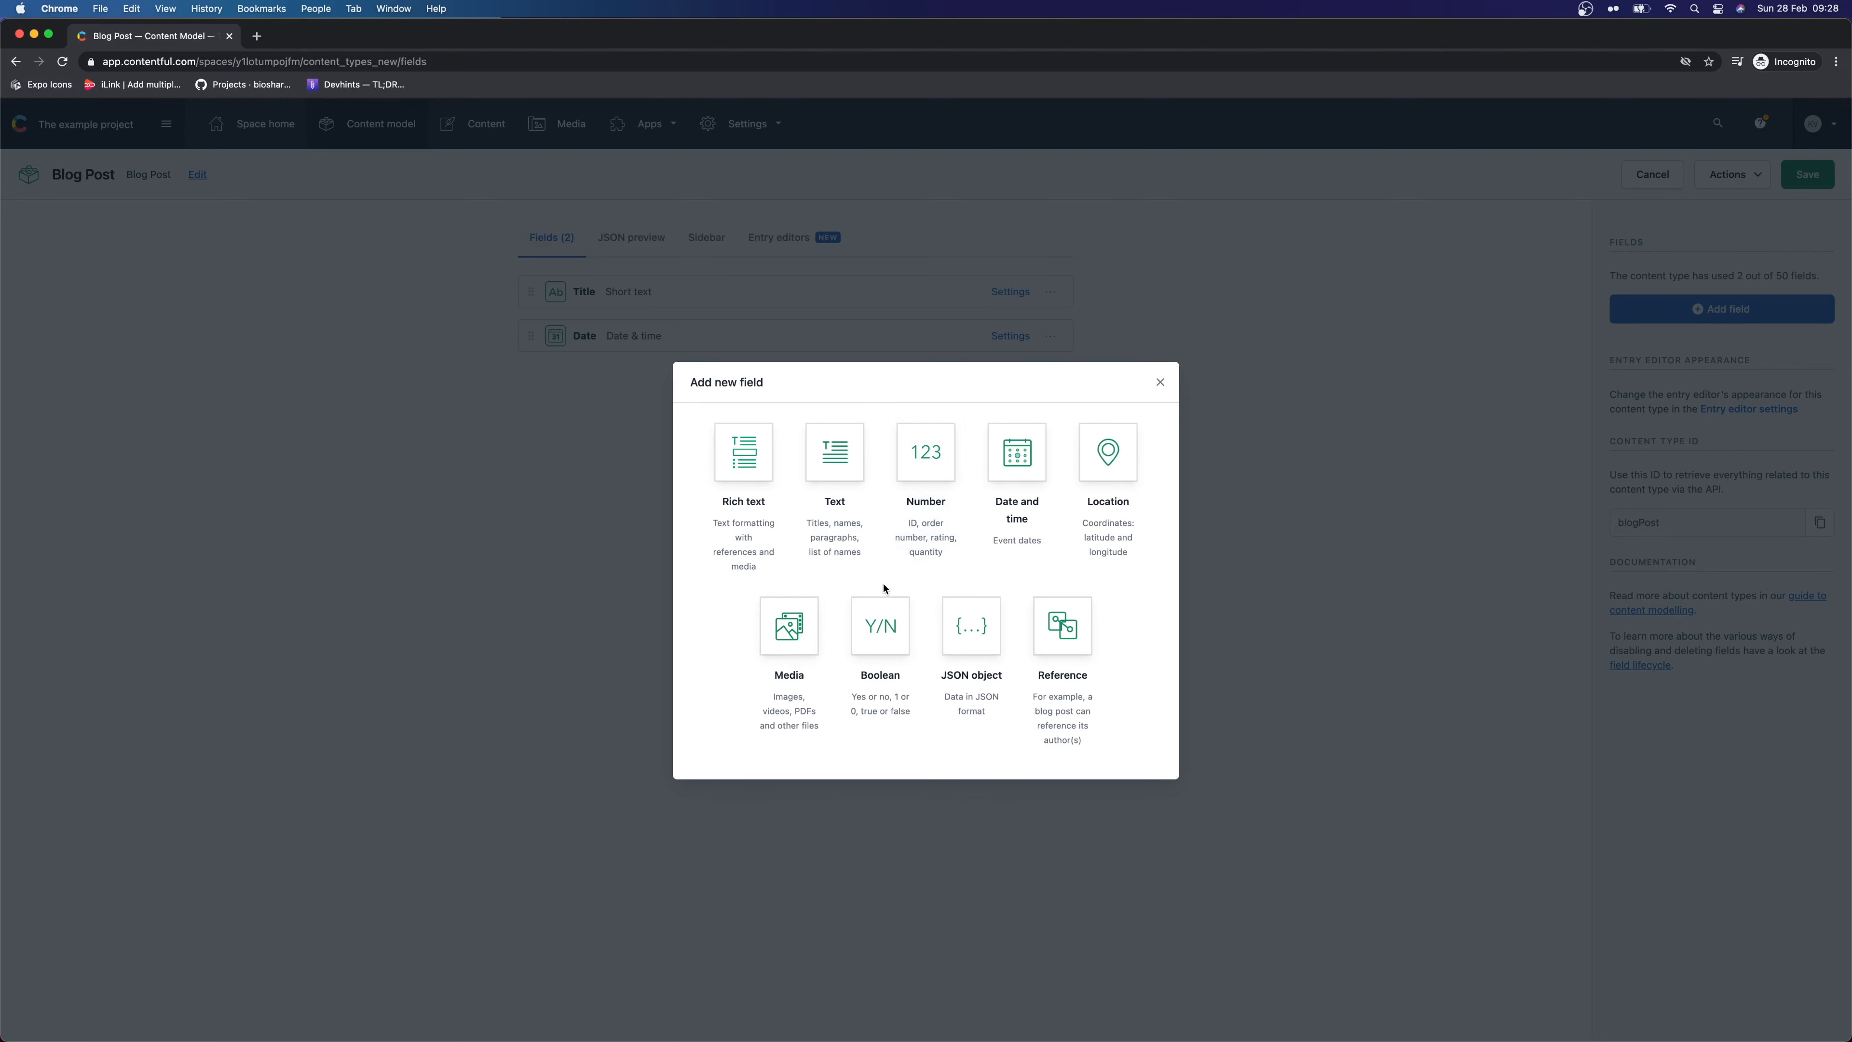
Create a media field named Hero Image and mark it required
click(791, 678)
click(792, 463)
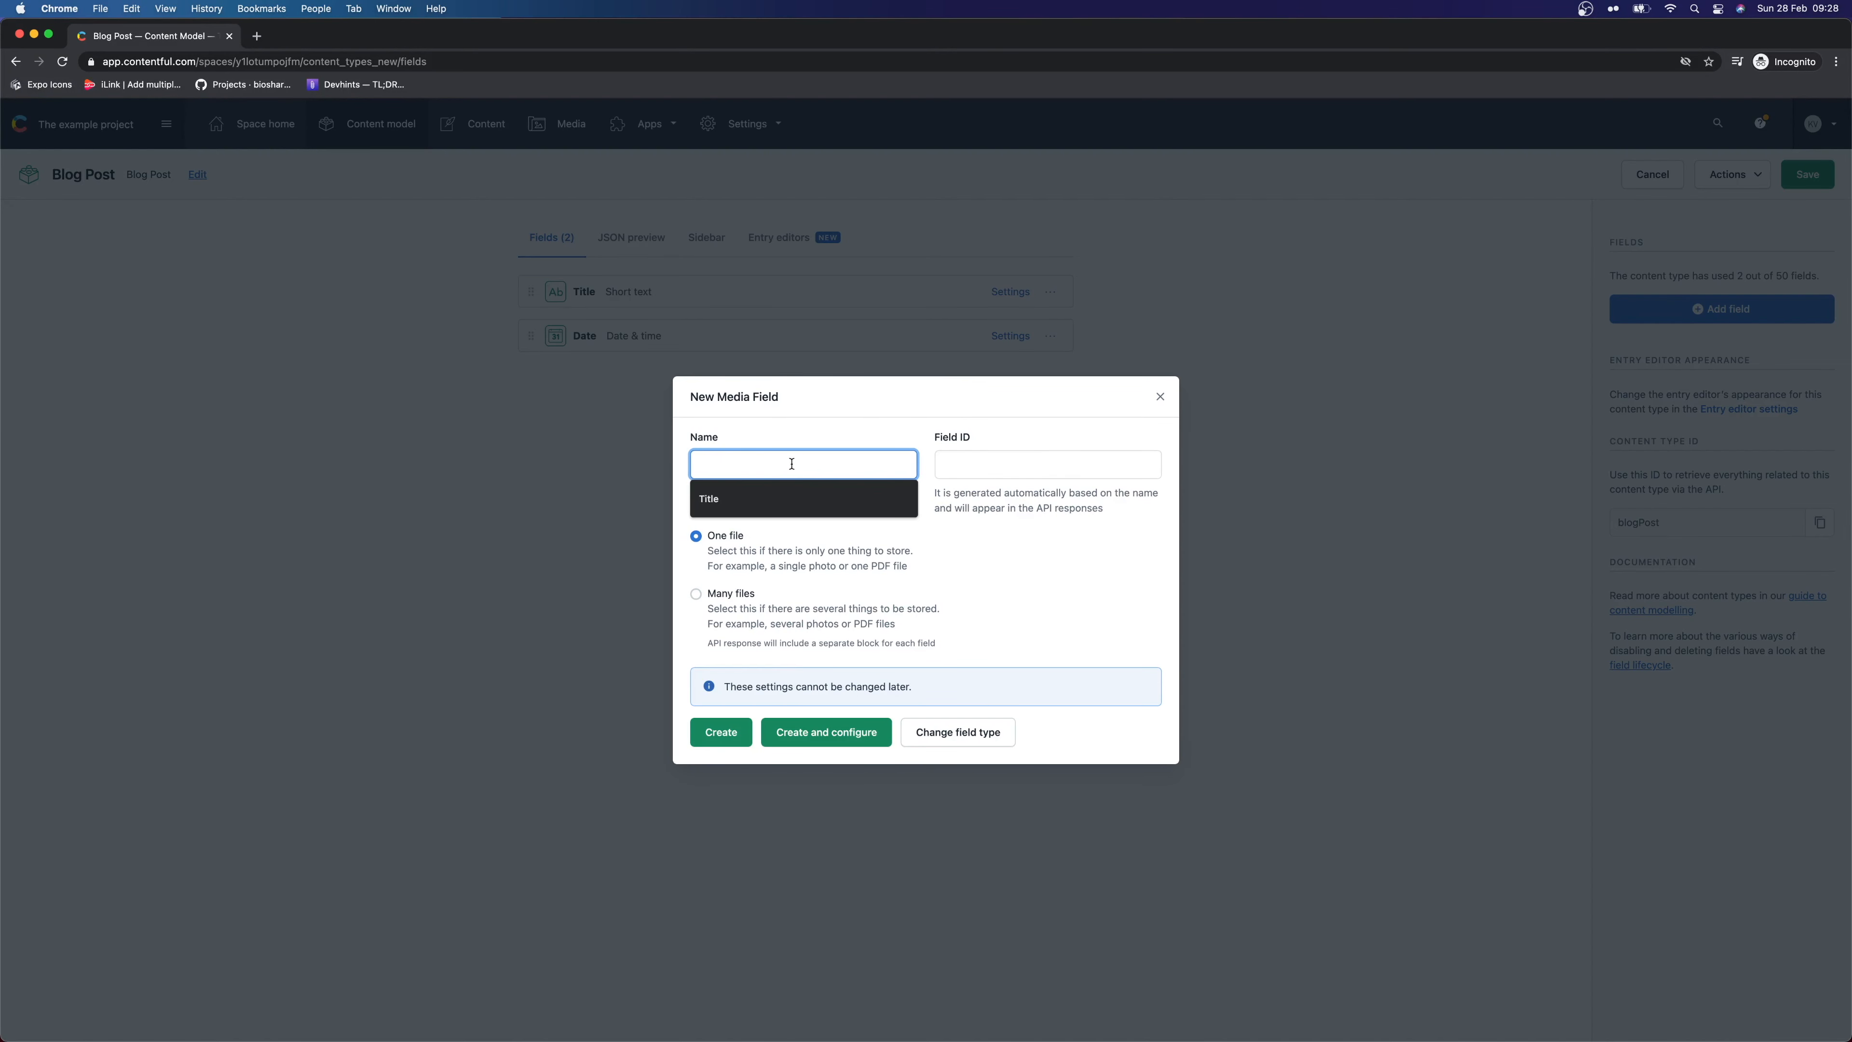
text(Hero Image)
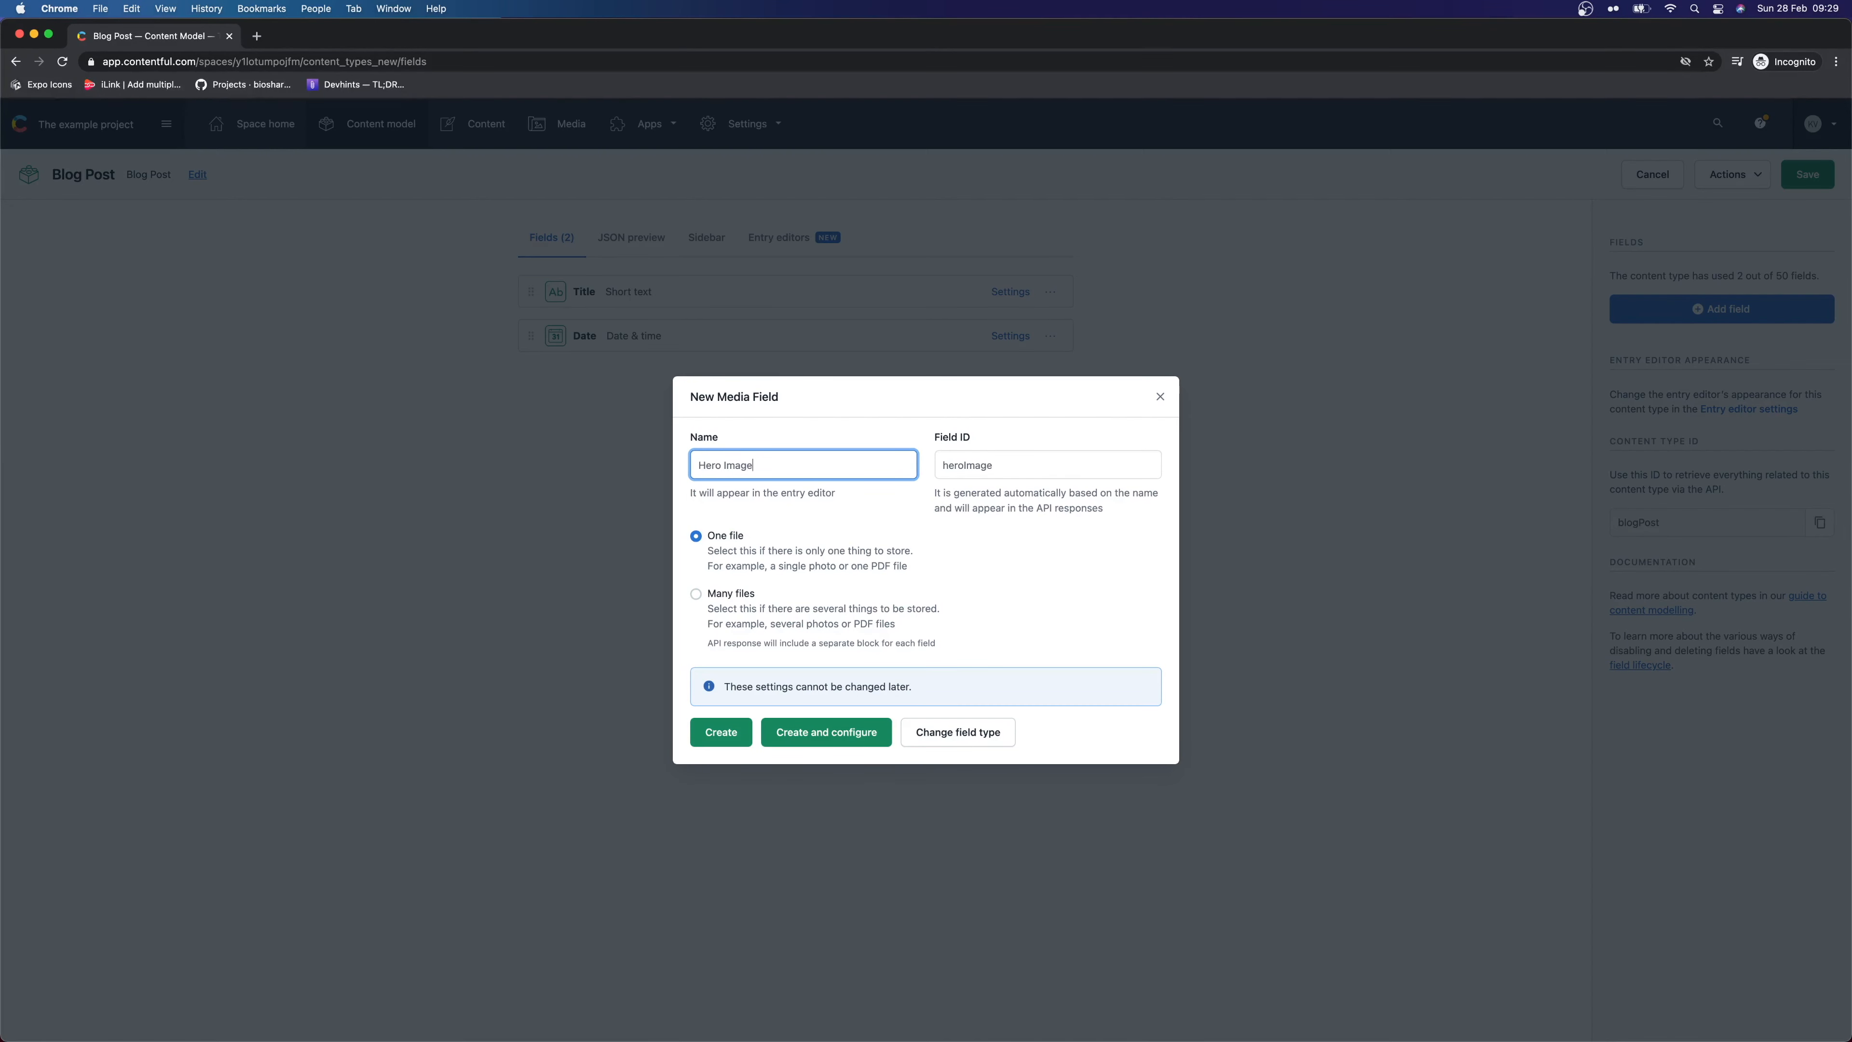
click(812, 518)
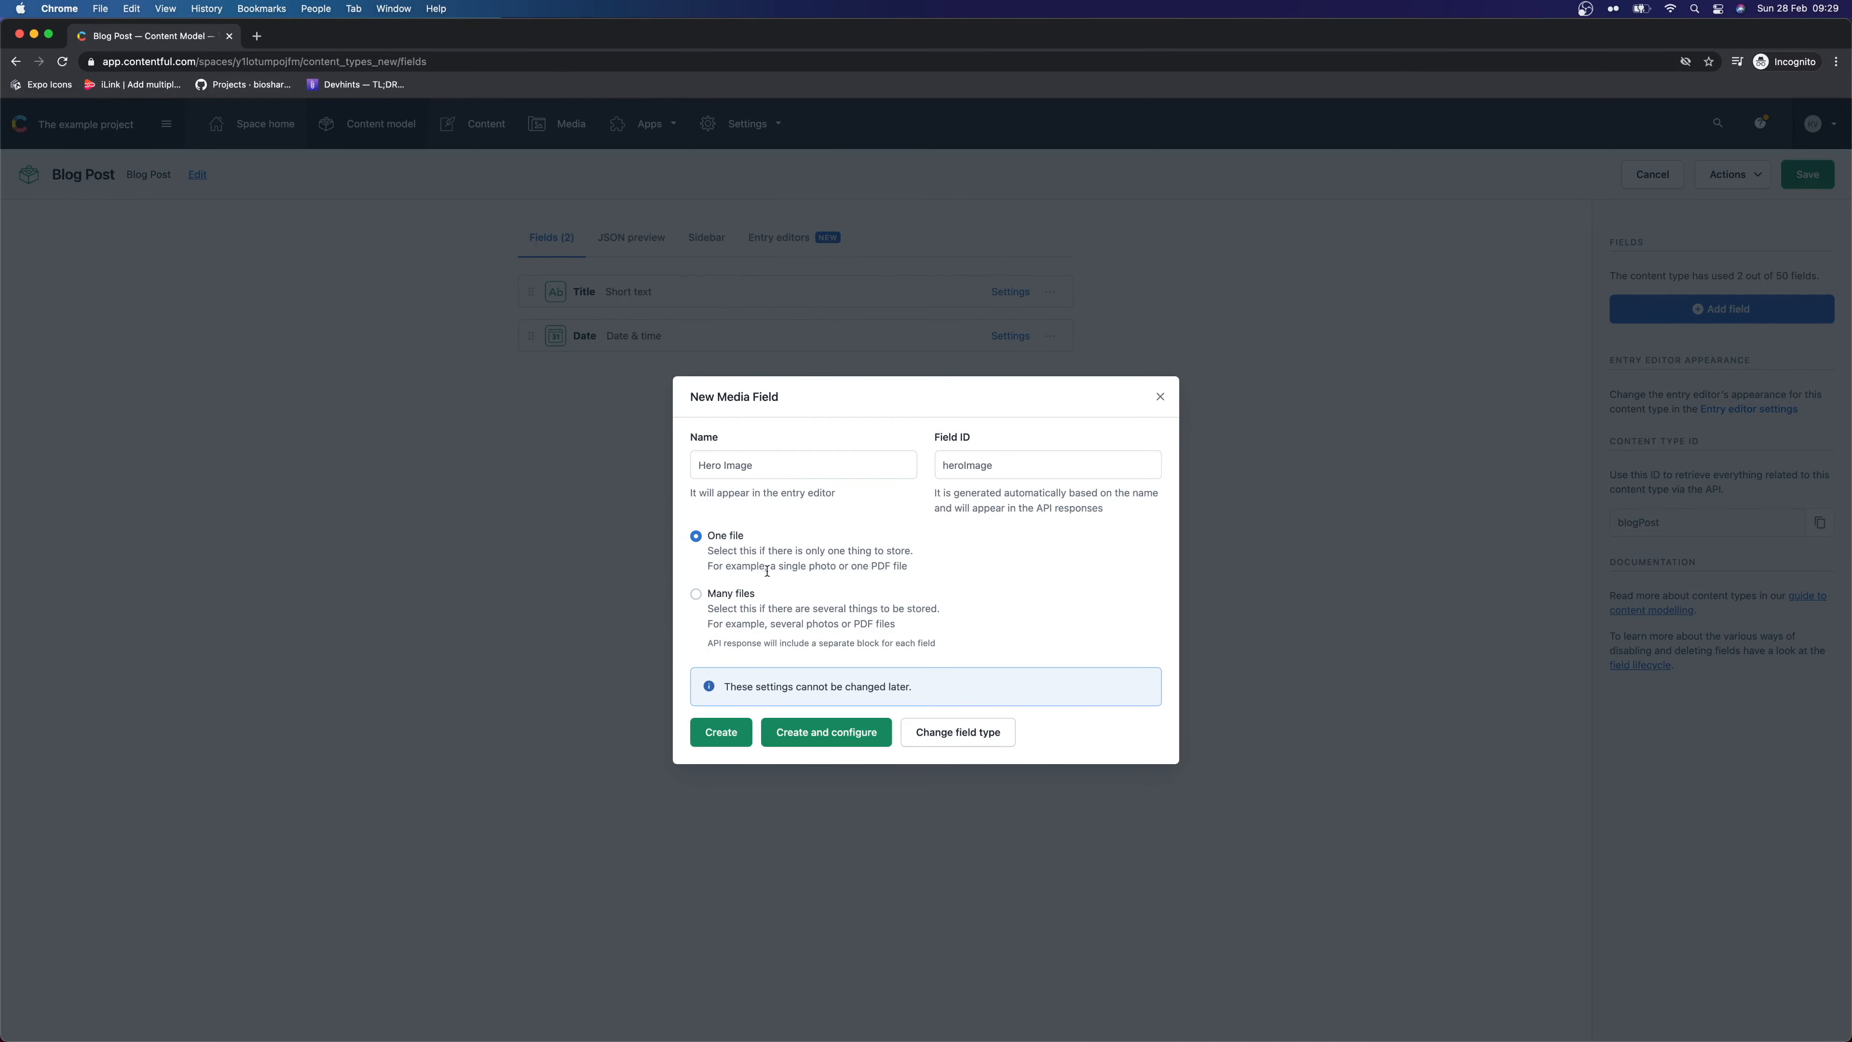
click(831, 735)
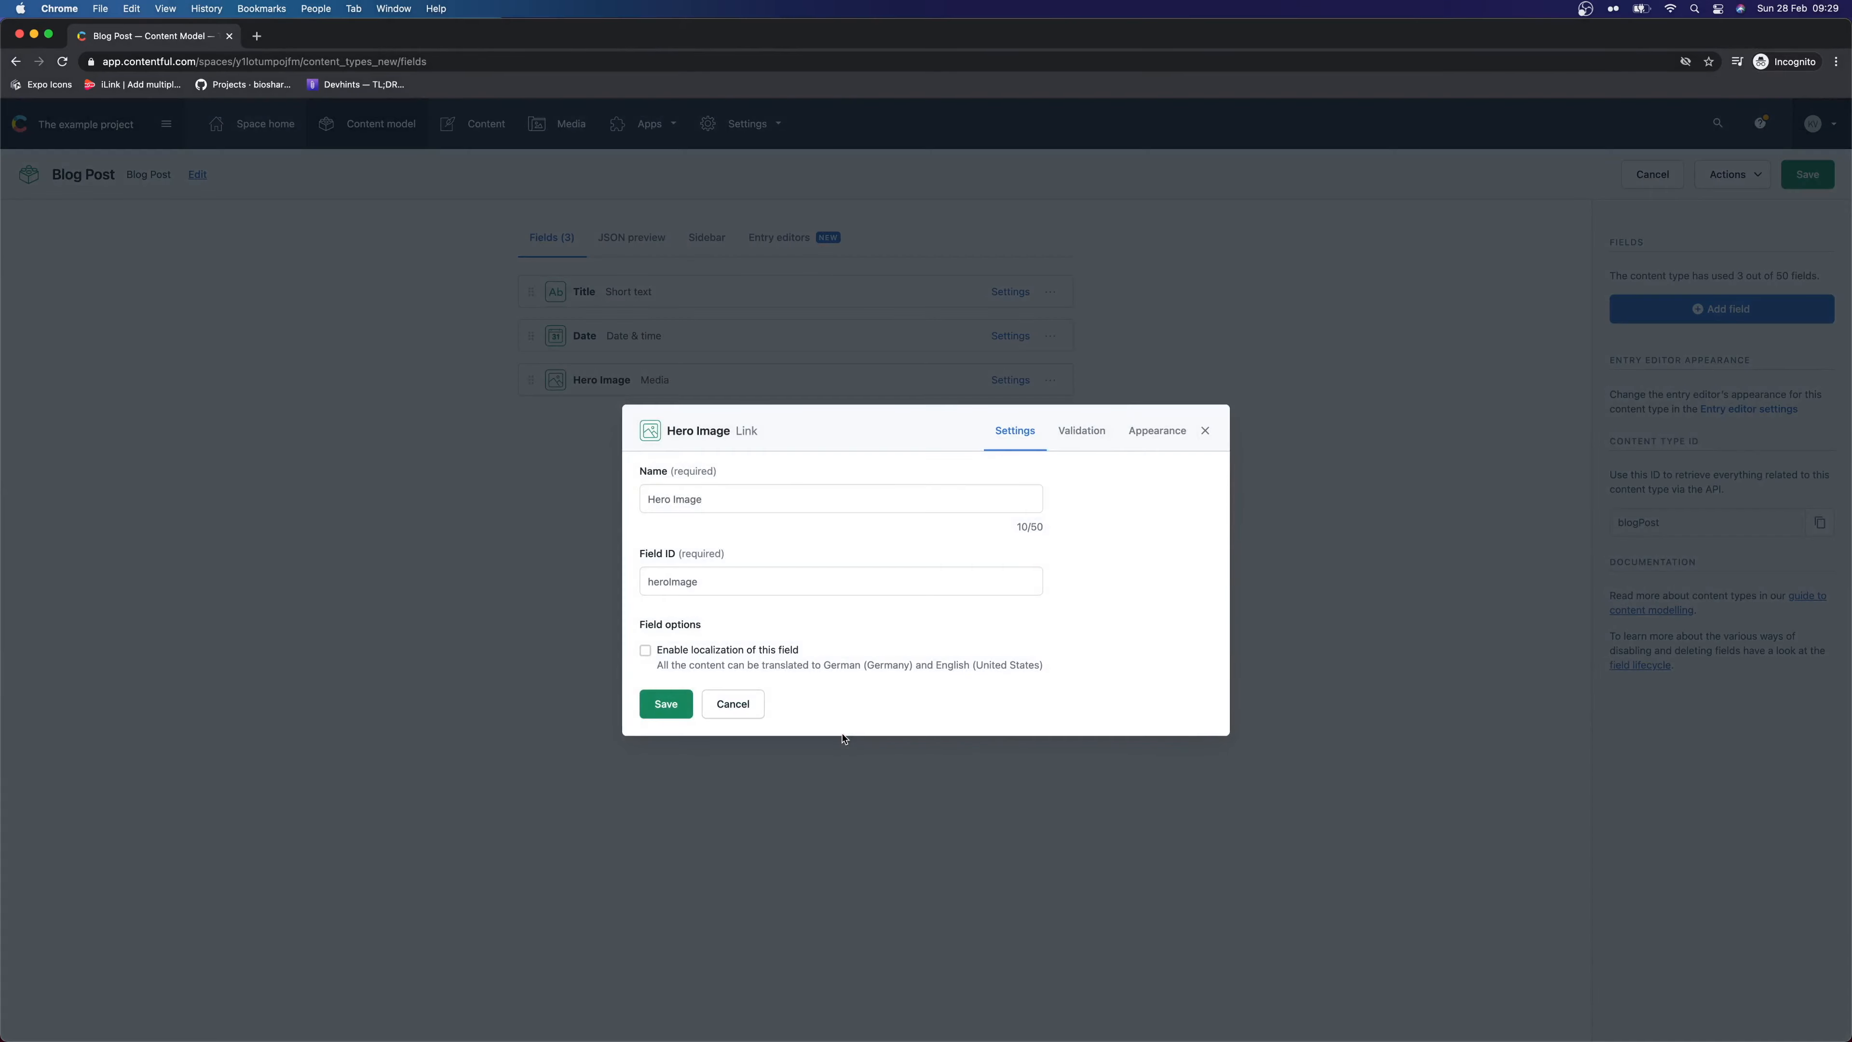
click(1087, 432)
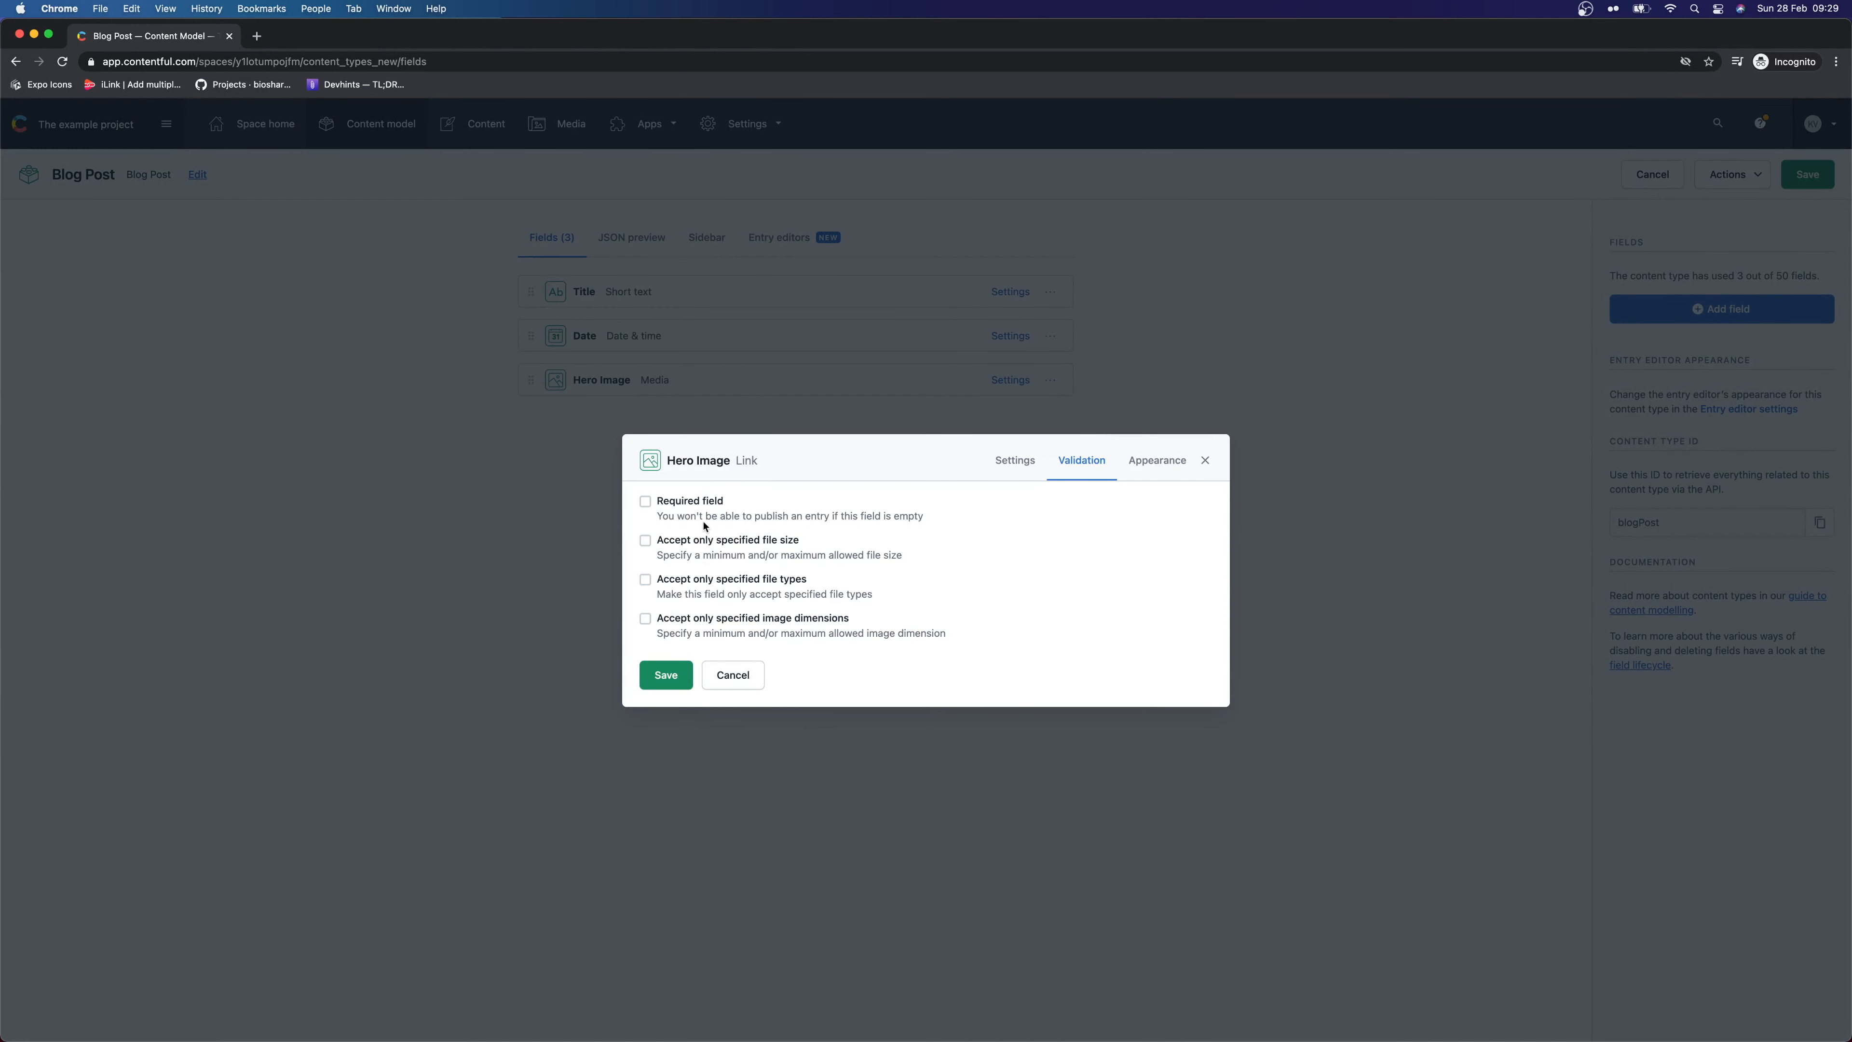
click(717, 500)
Limit Hero Image to Image files with the error 'Must be an image', then save
click(750, 542)
click(766, 519)
click(766, 519)
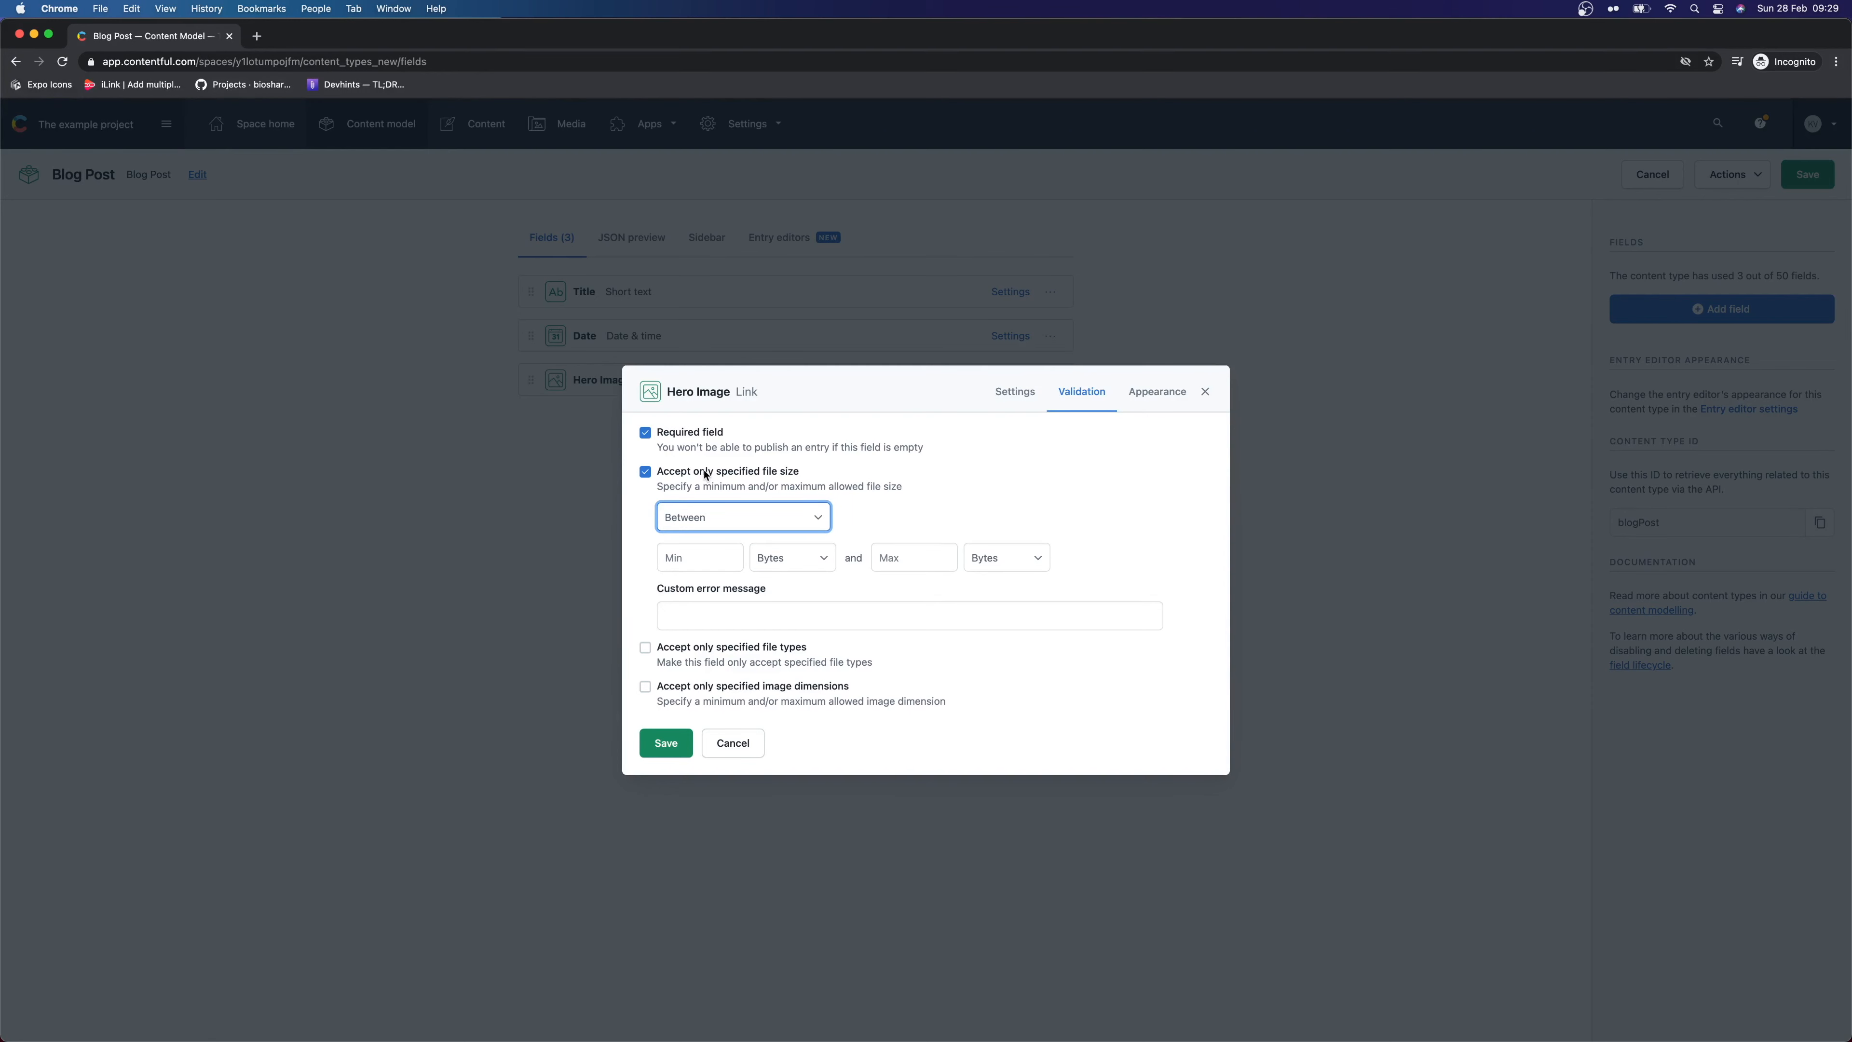
click(704, 473)
click(1161, 600)
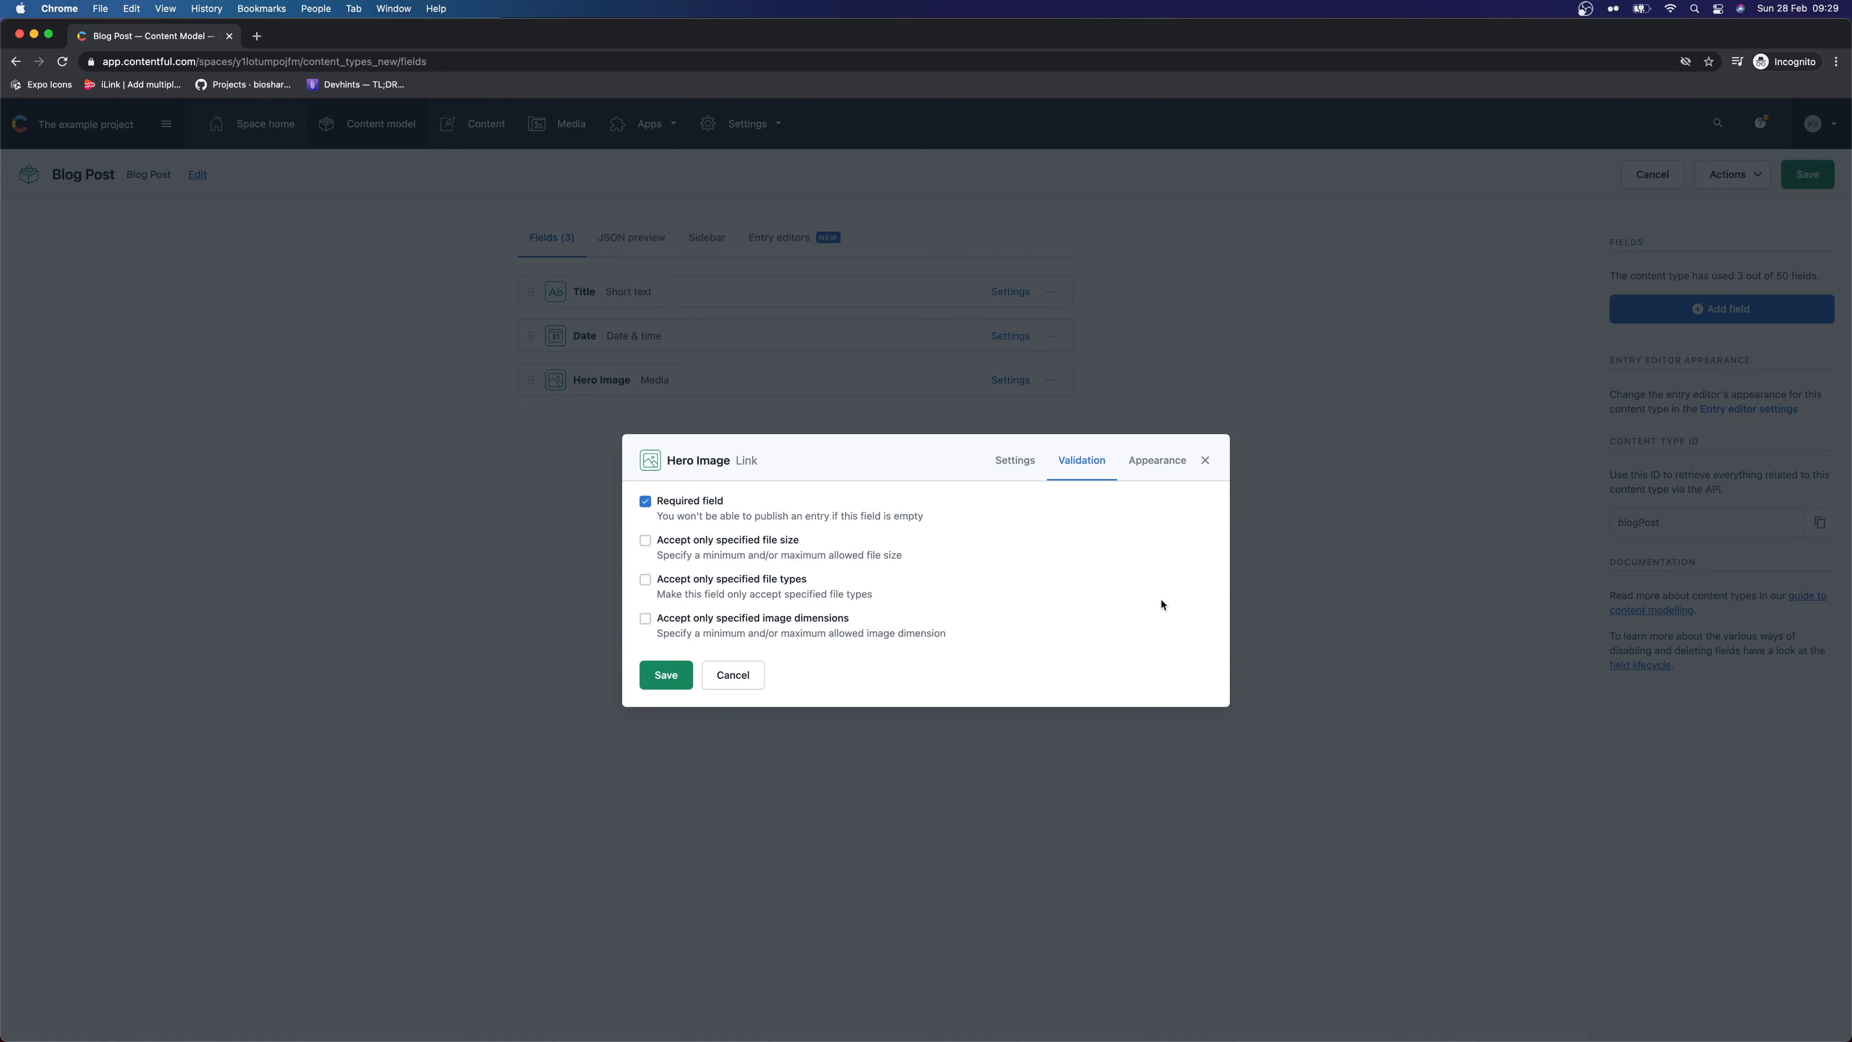
click(773, 585)
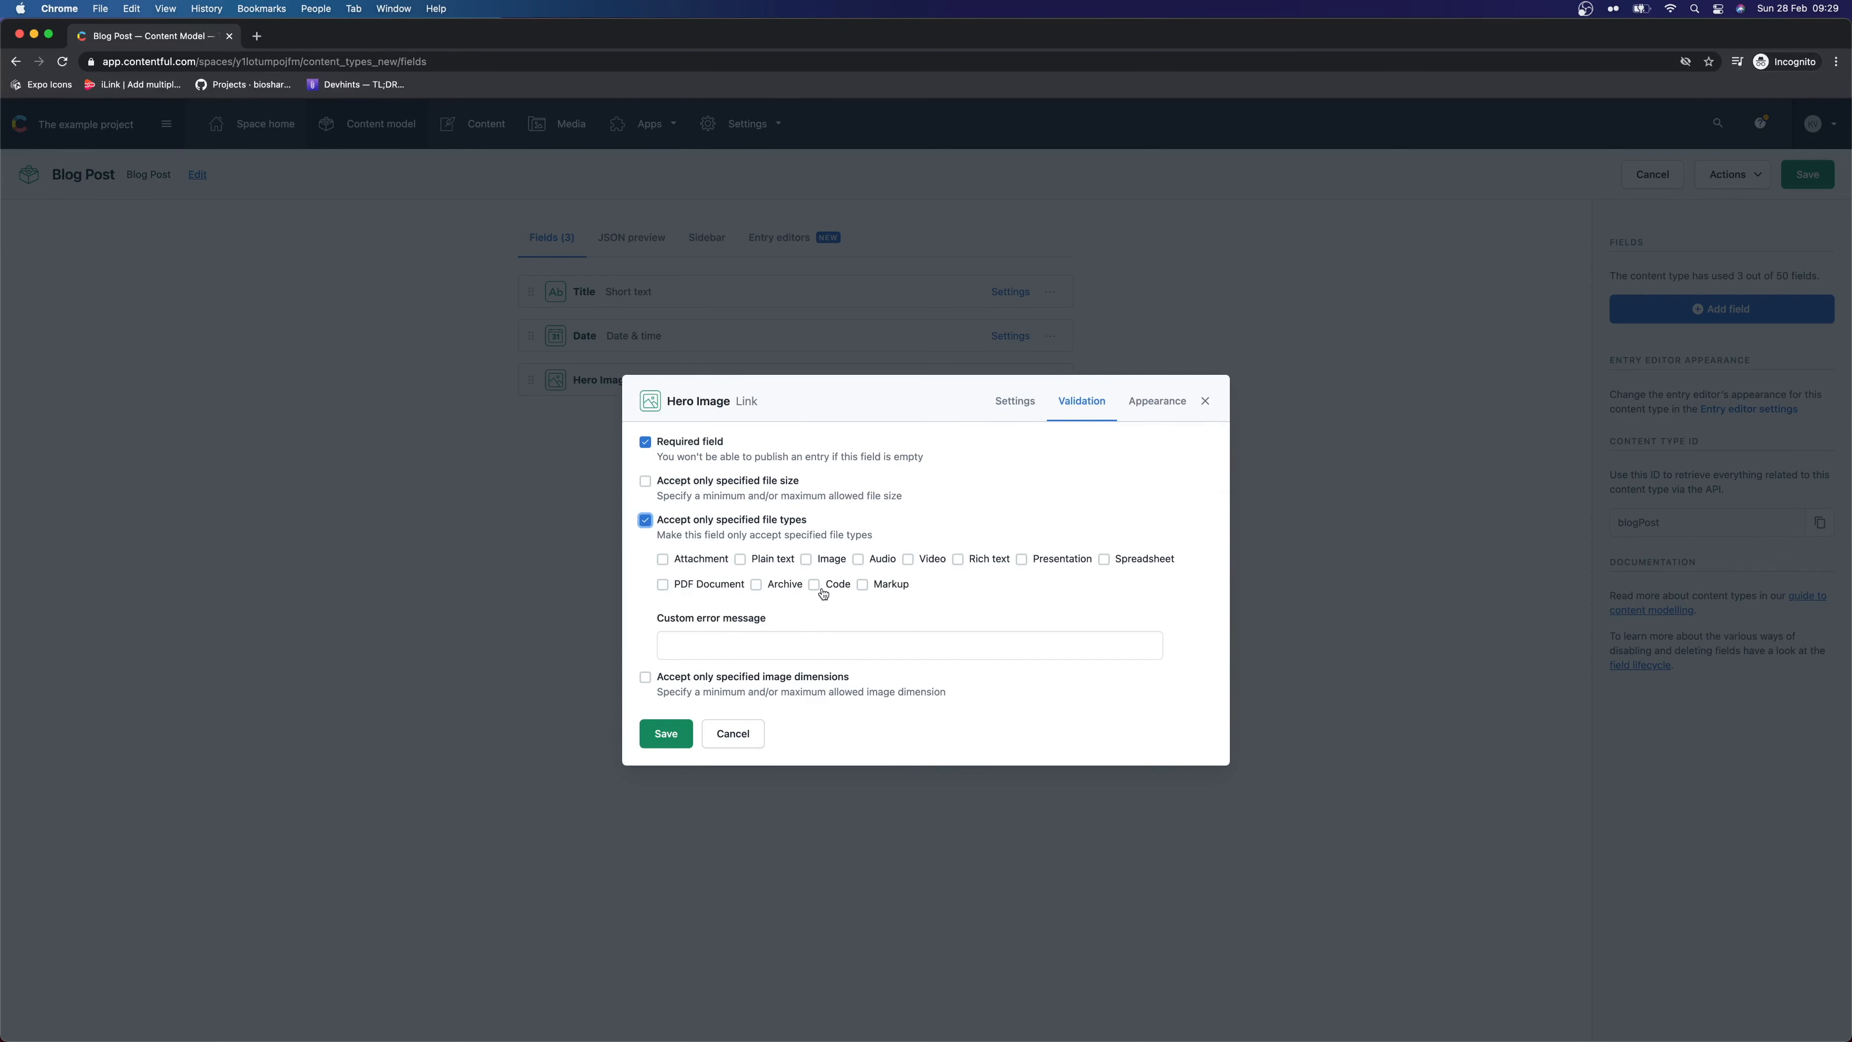
click(834, 561)
click(713, 649)
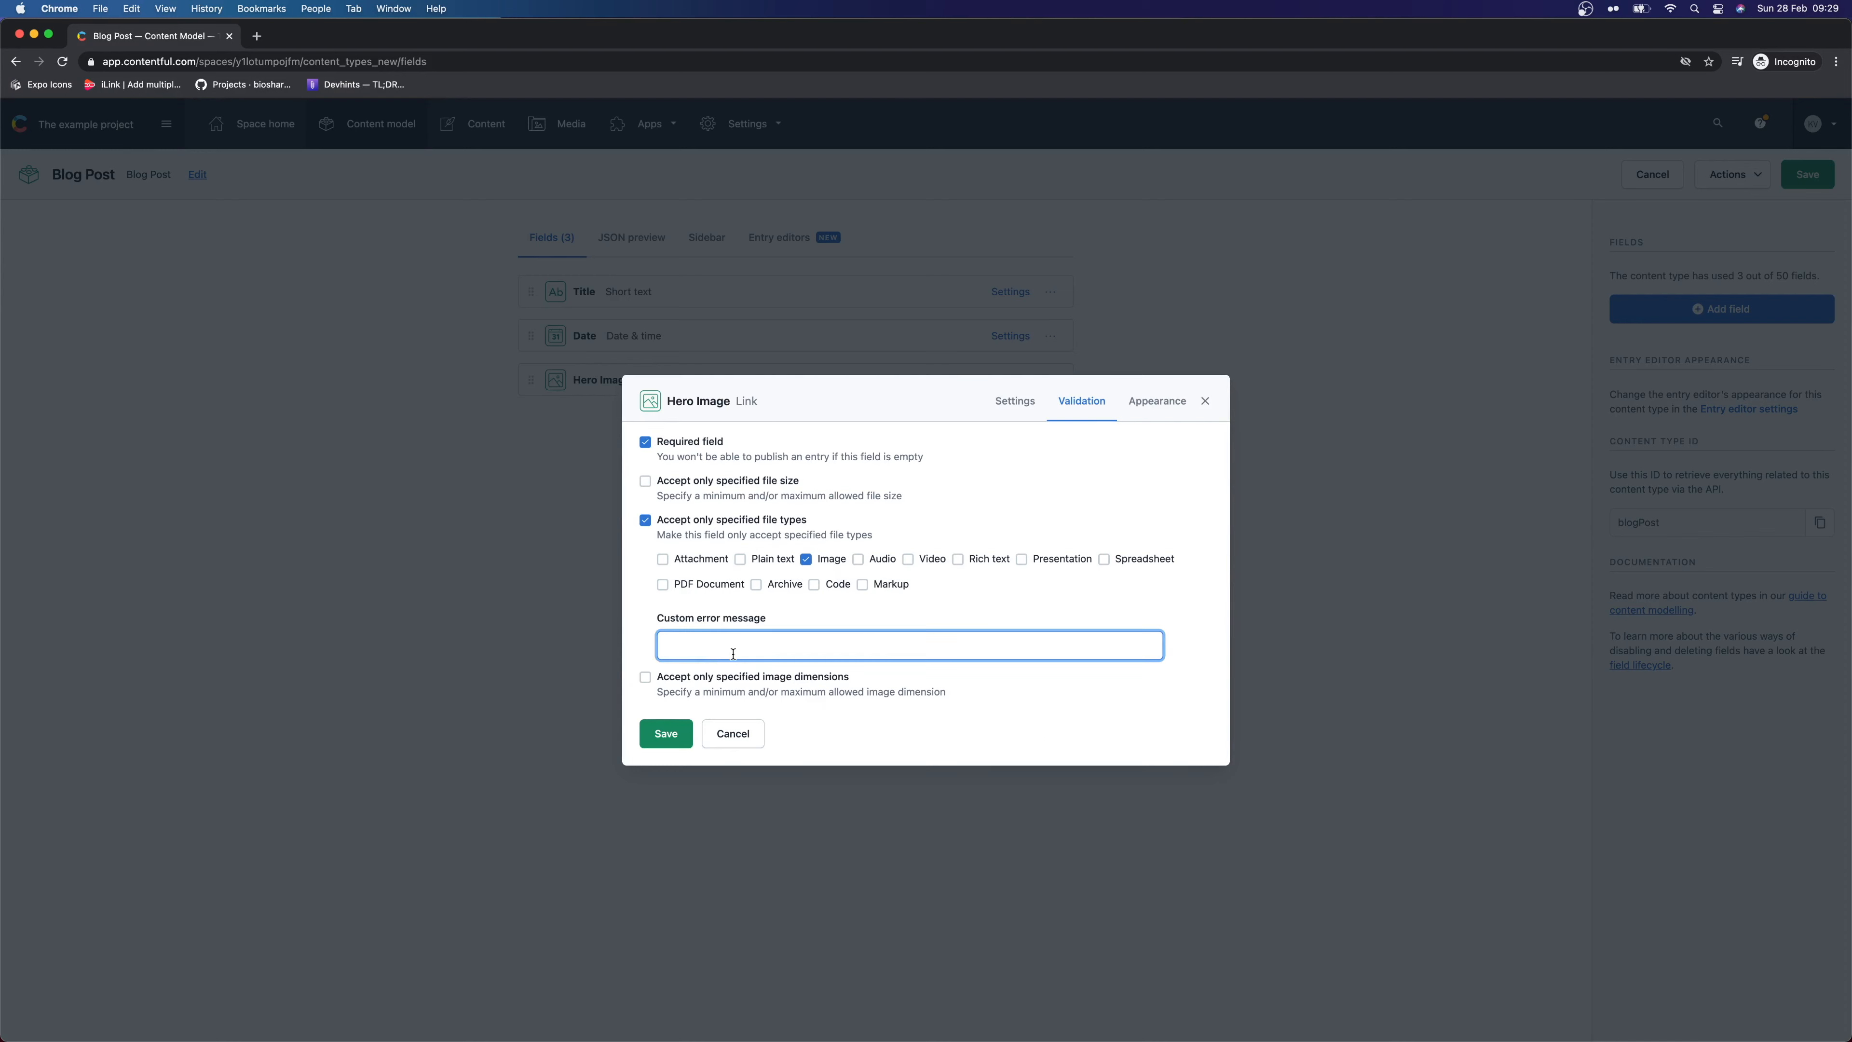
text(Must be an image)
drag(782, 651, 536, 646)
drag(681, 677, 896, 686)
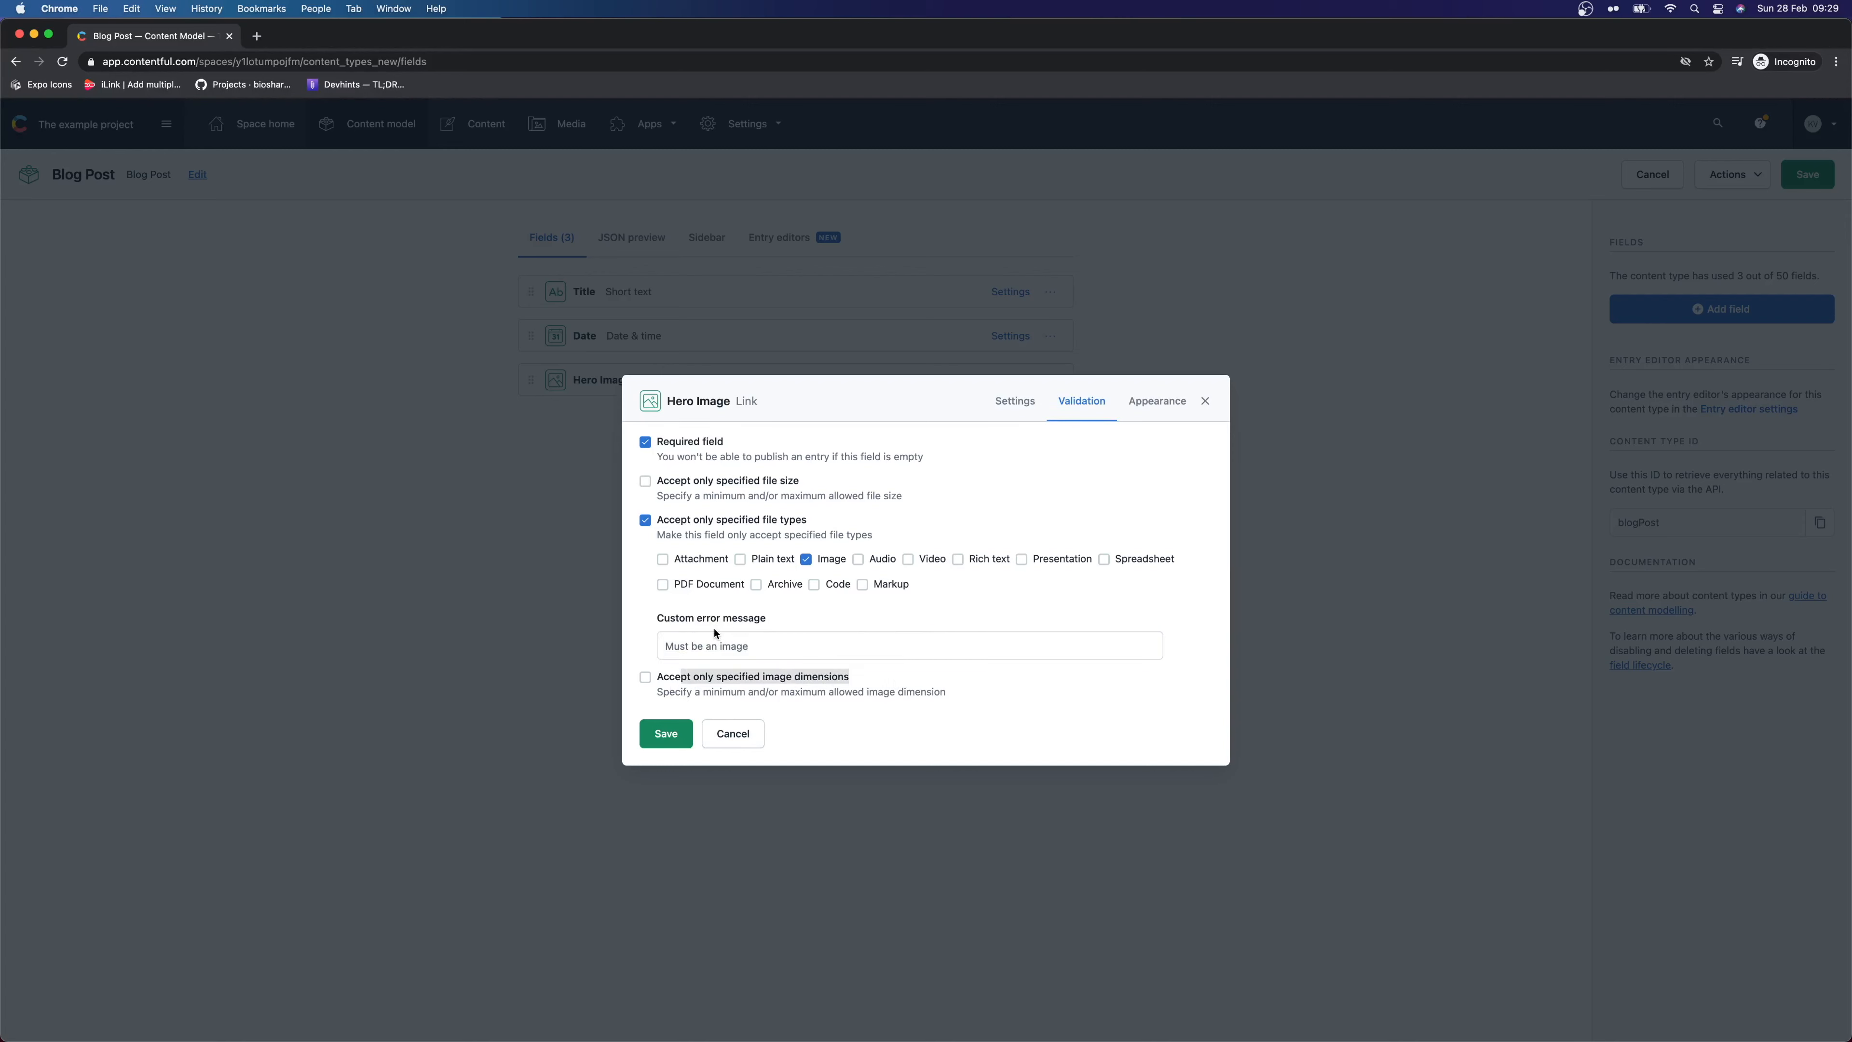
click(643, 613)
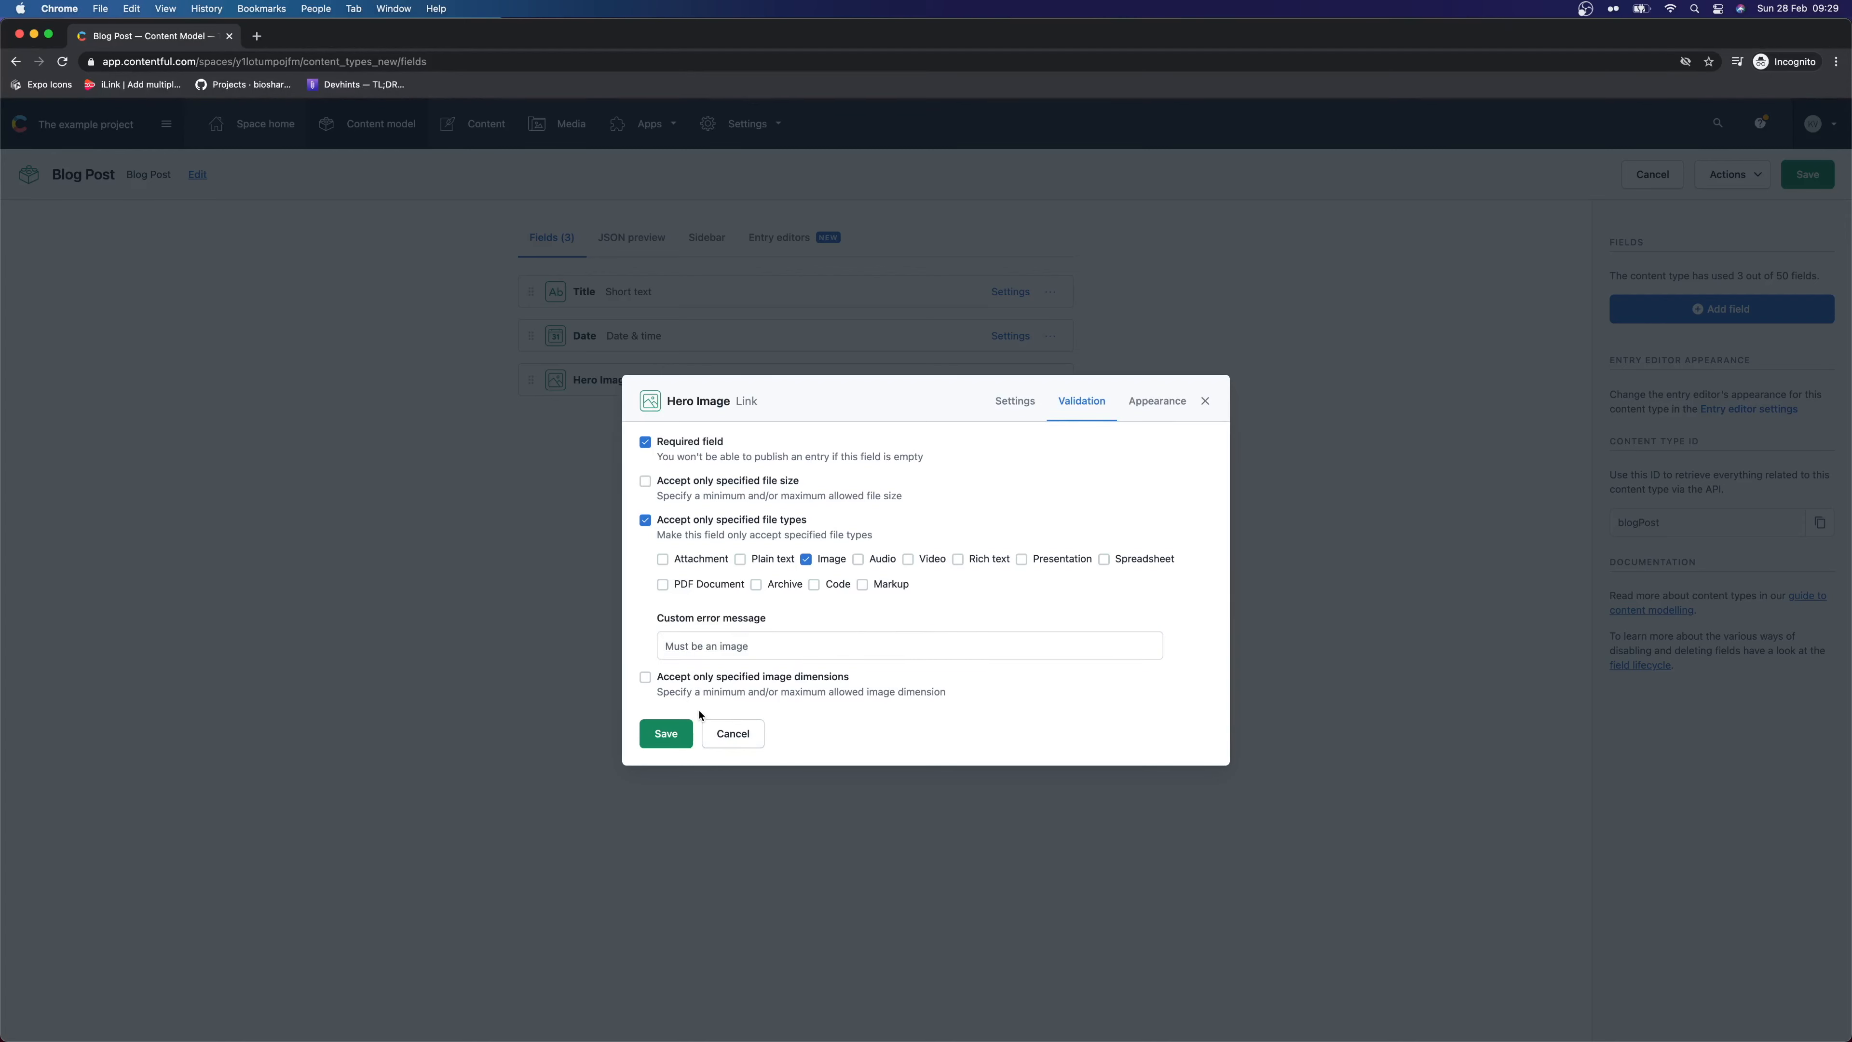
click(665, 733)
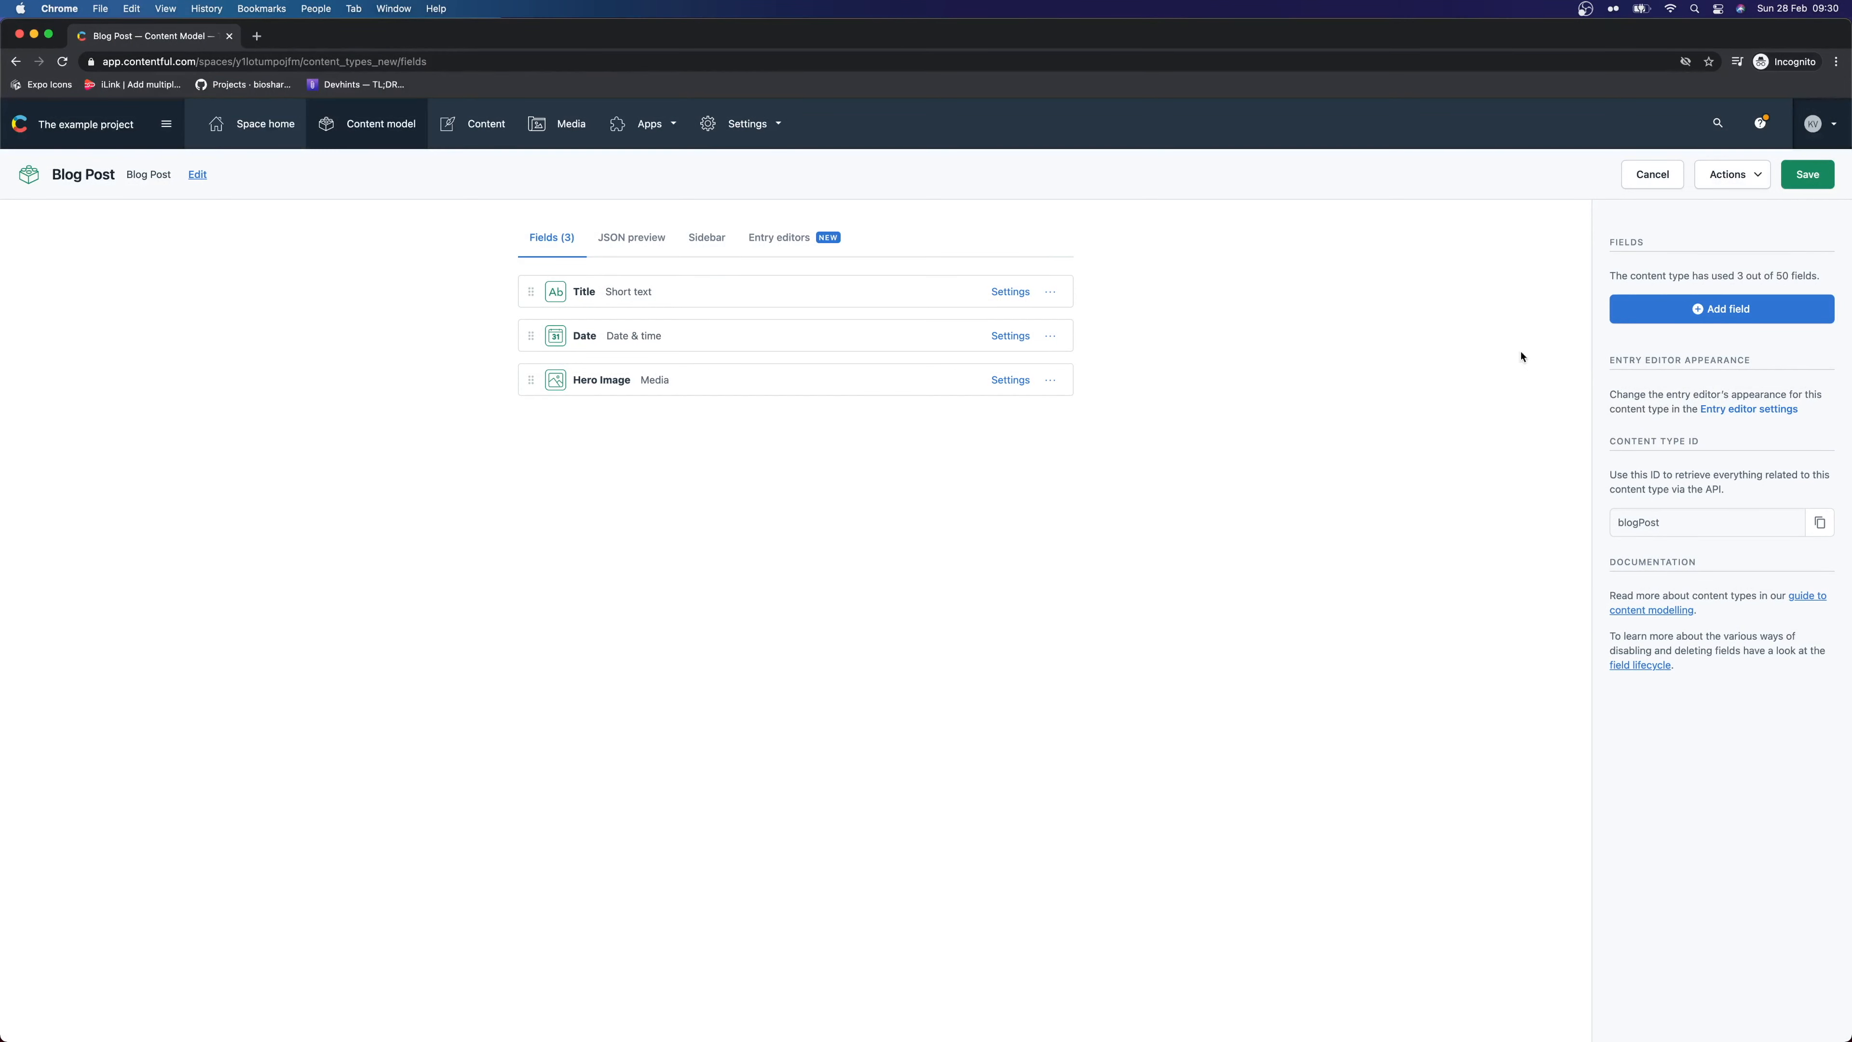
Add a long-text field named Article
click(1715, 309)
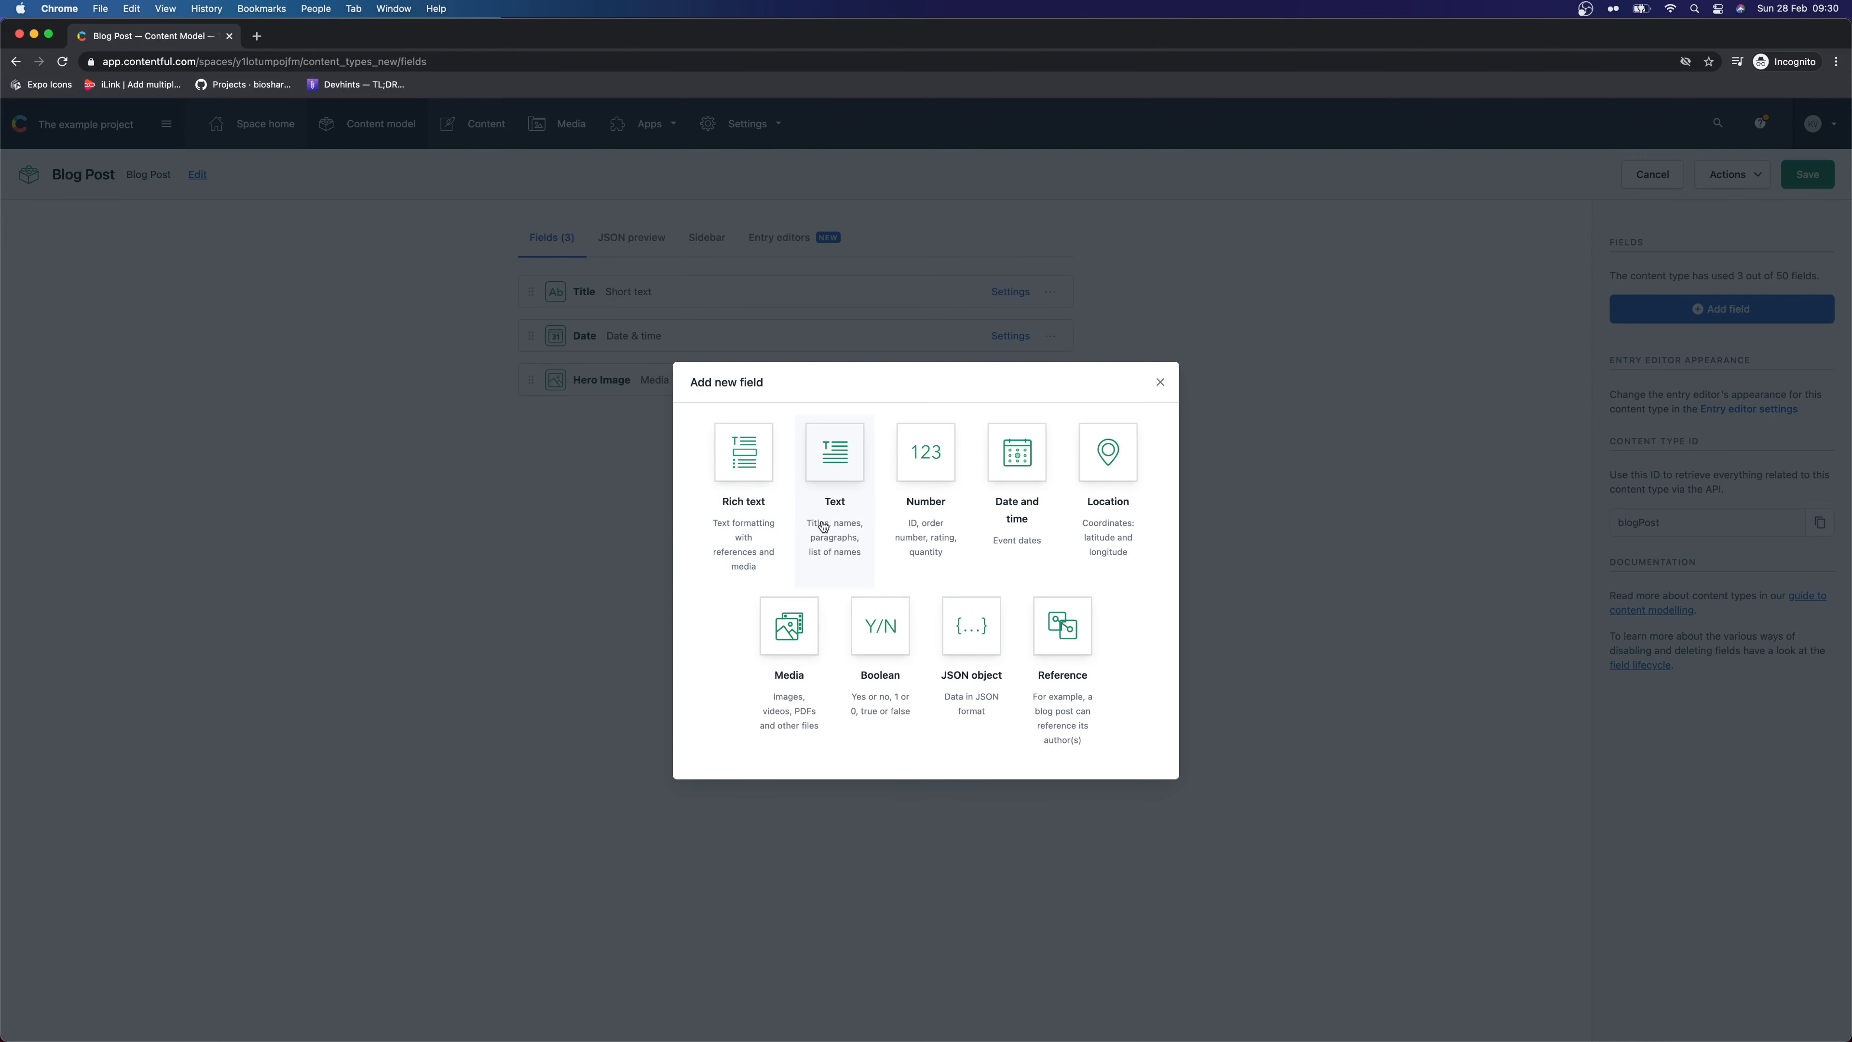
click(841, 490)
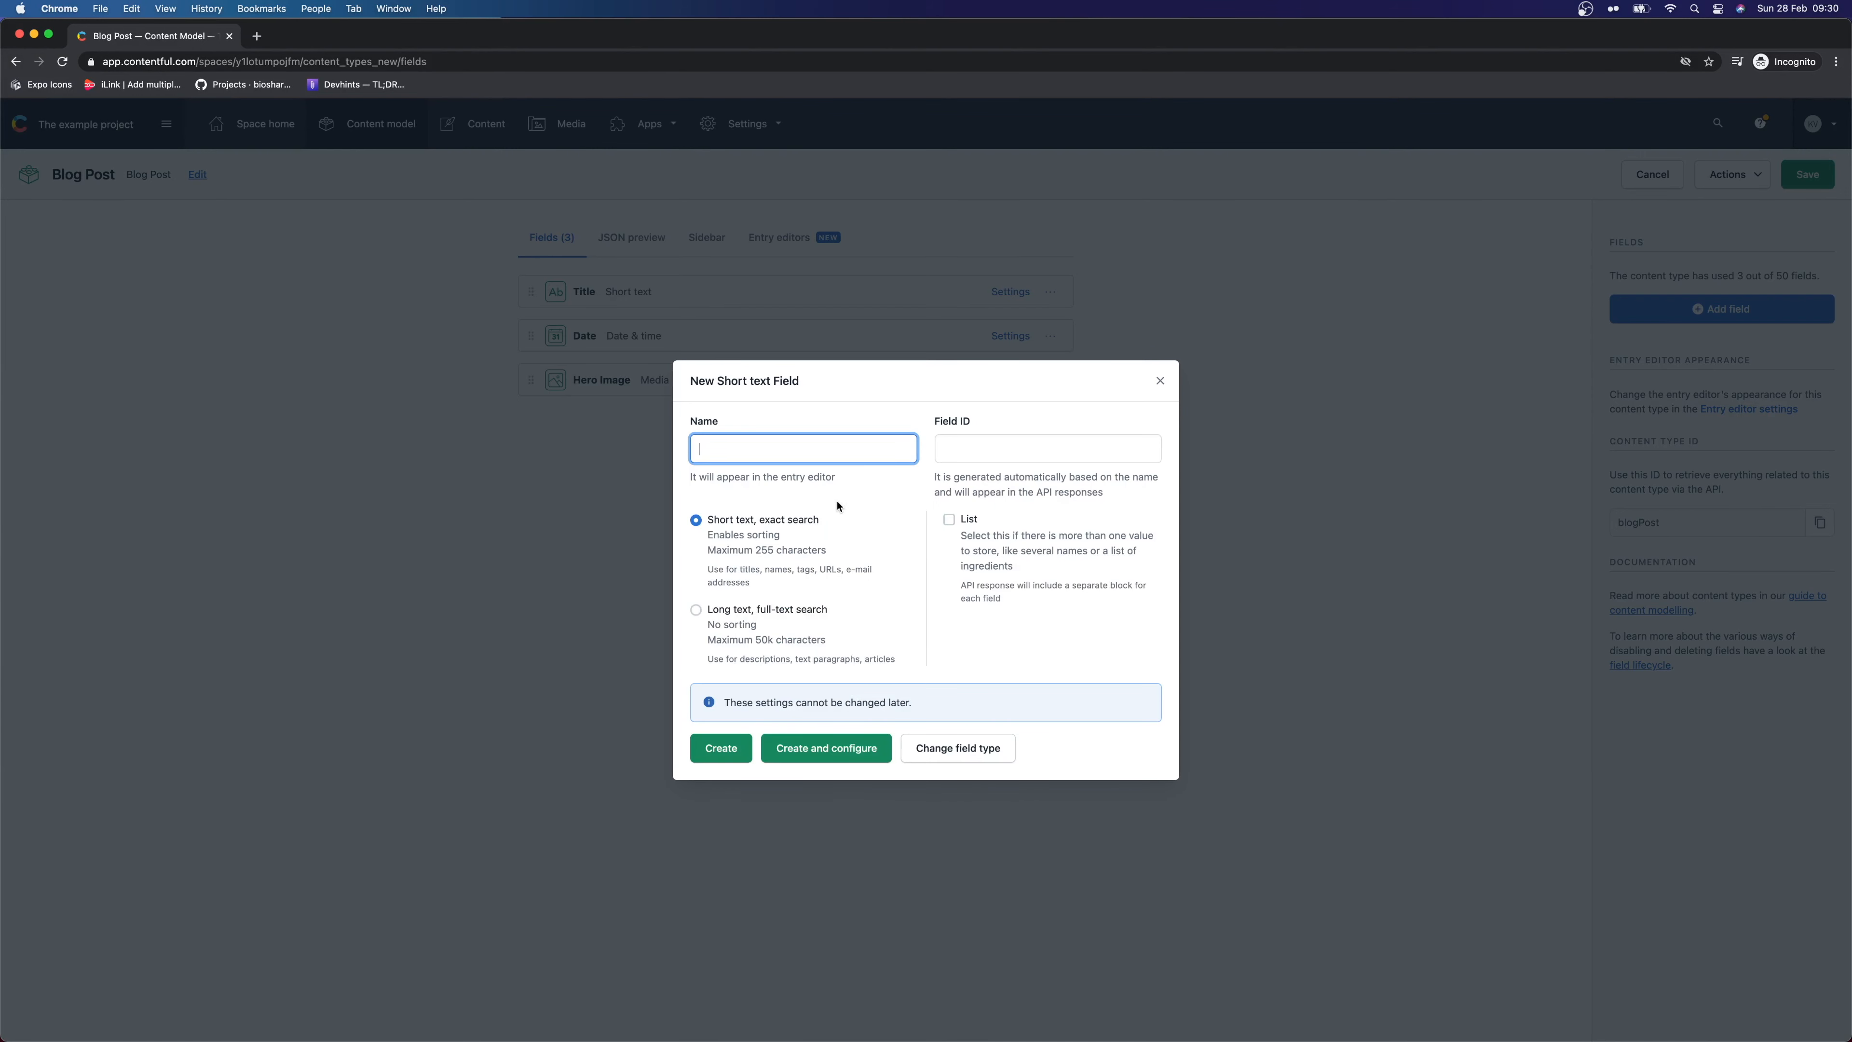
click(787, 615)
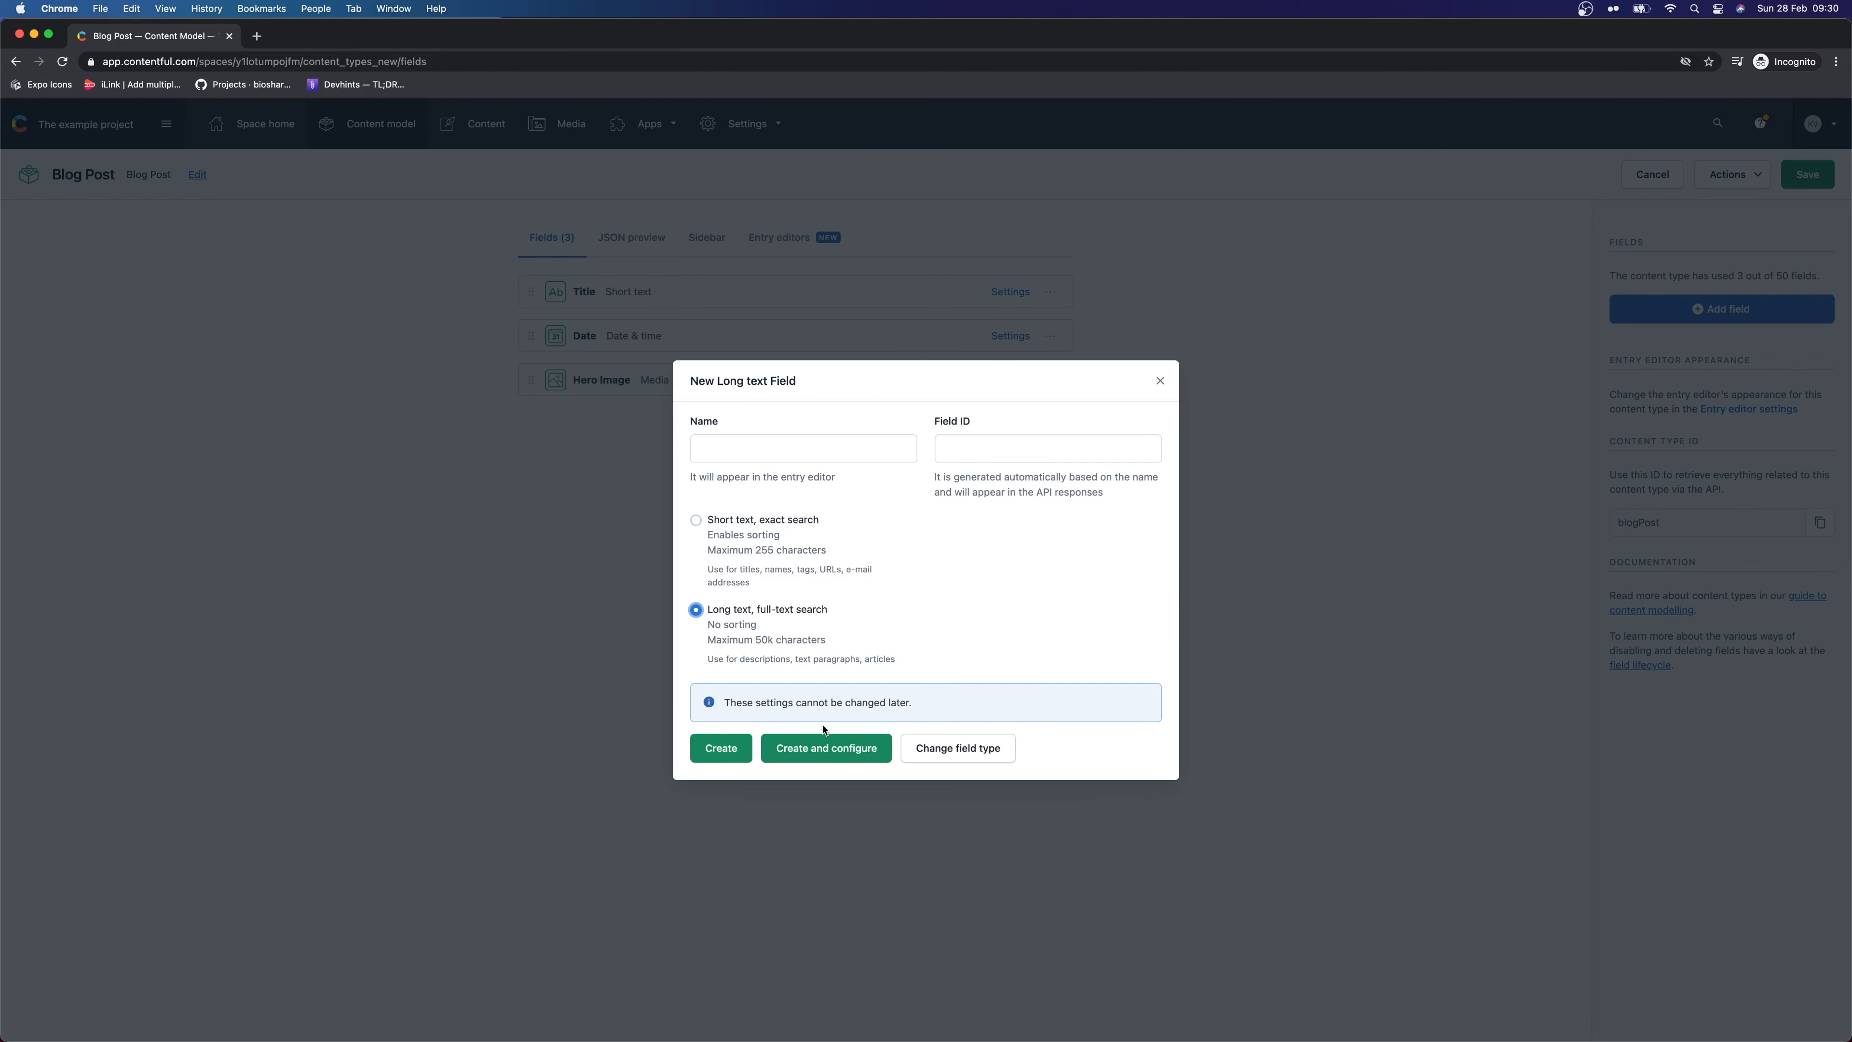
click(767, 448)
text(Article)
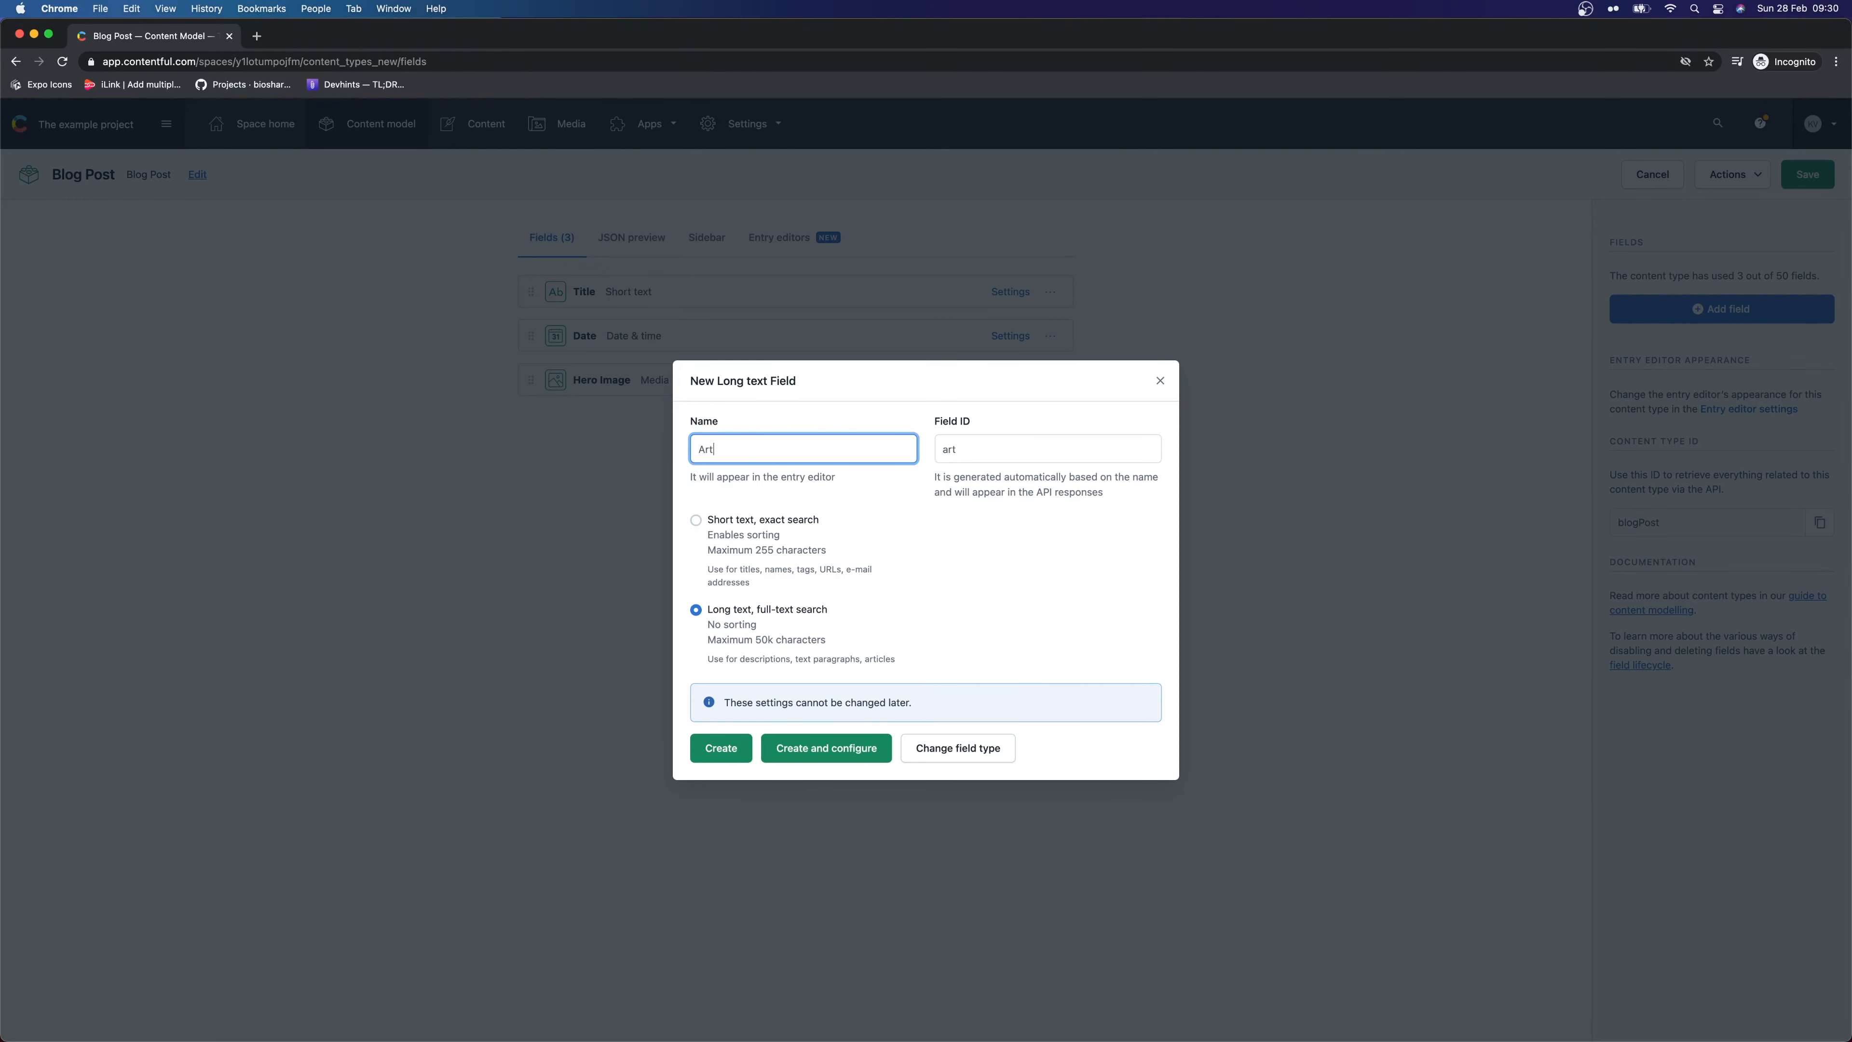
click(837, 737)
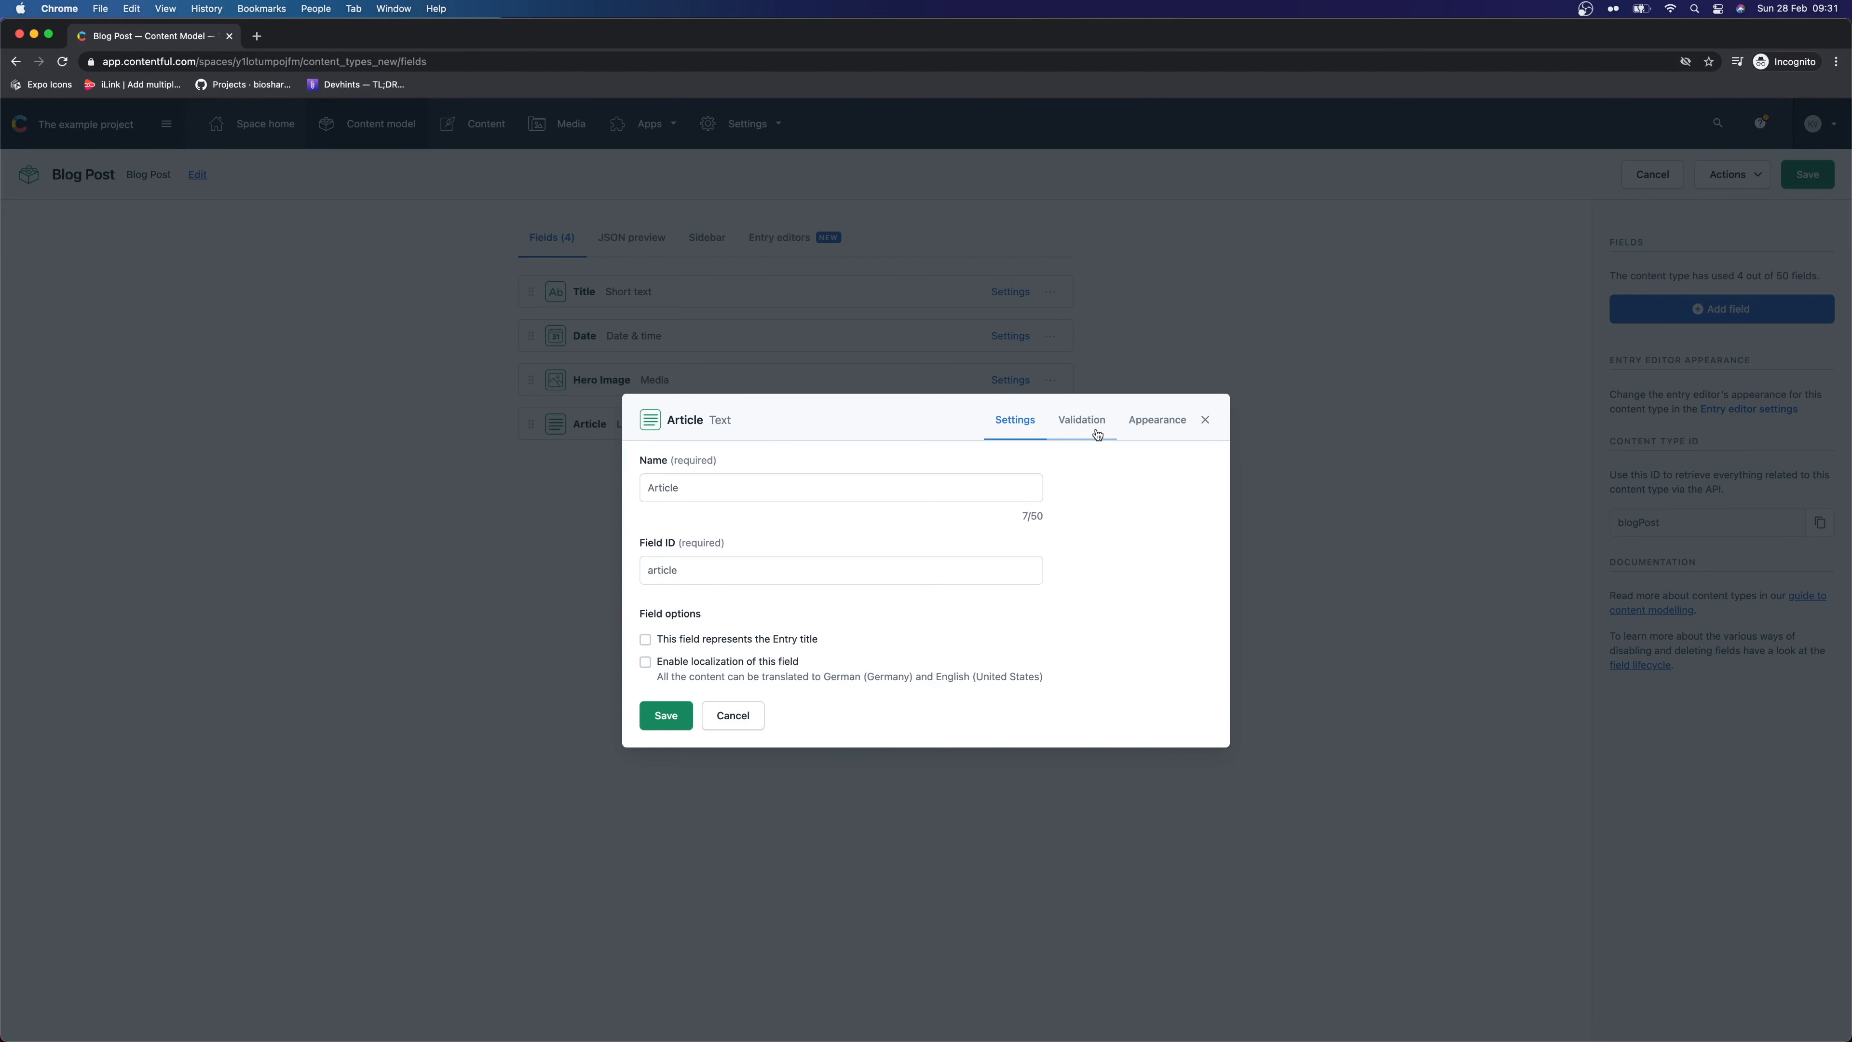
Make Article required, keep its Markdown appearance, and save the field
click(1083, 419)
click(999, 437)
click(1061, 436)
click(707, 483)
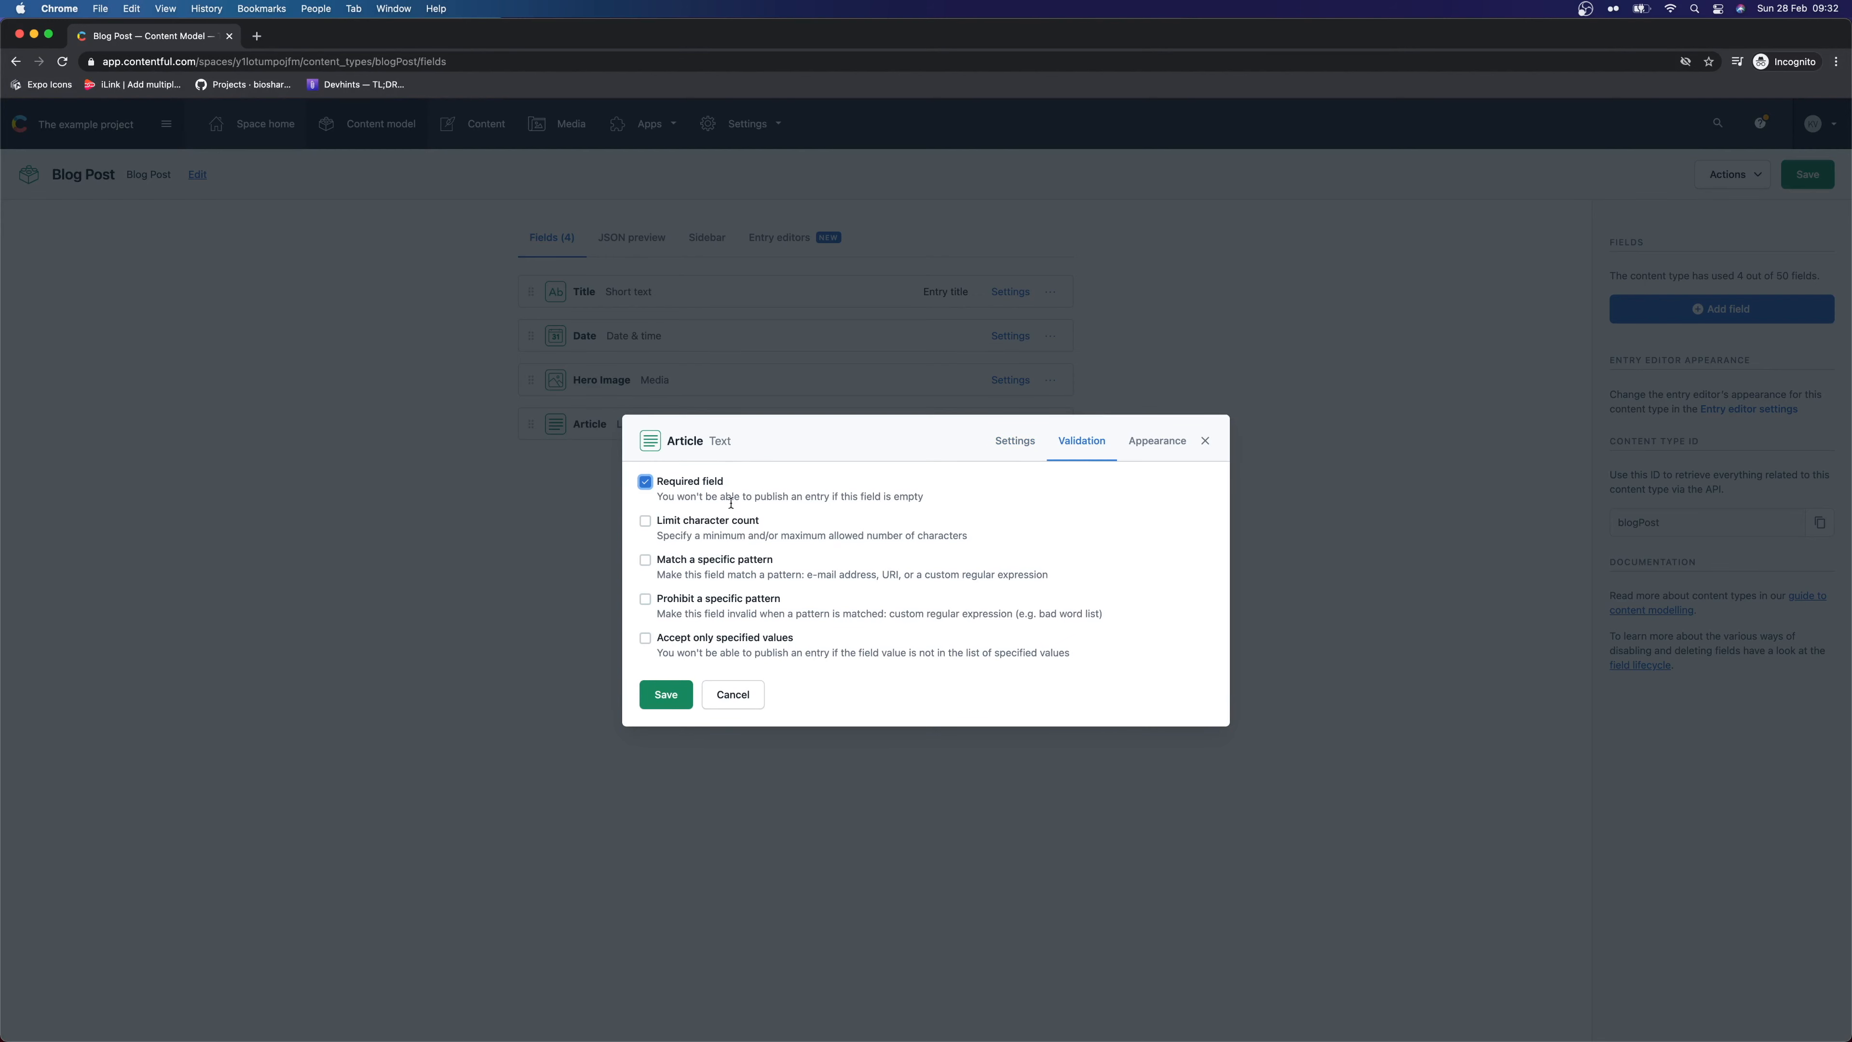
click(1157, 440)
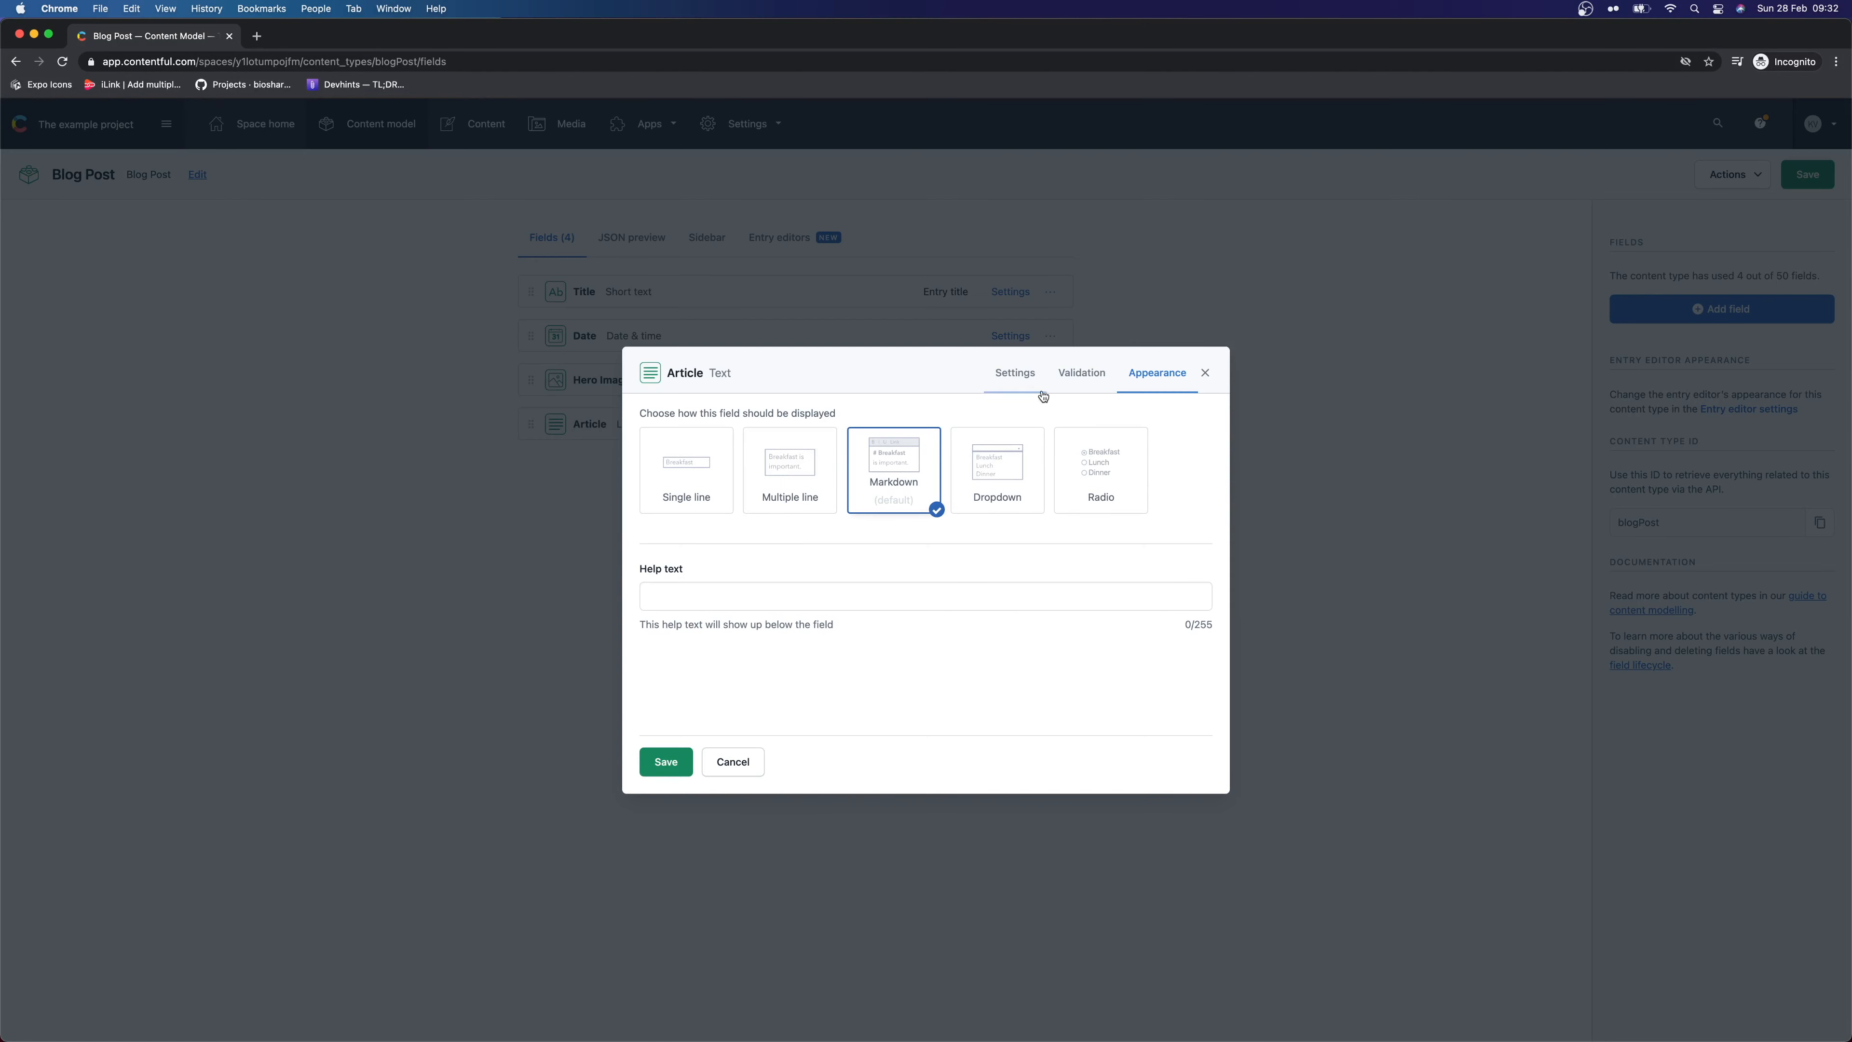
click(675, 758)
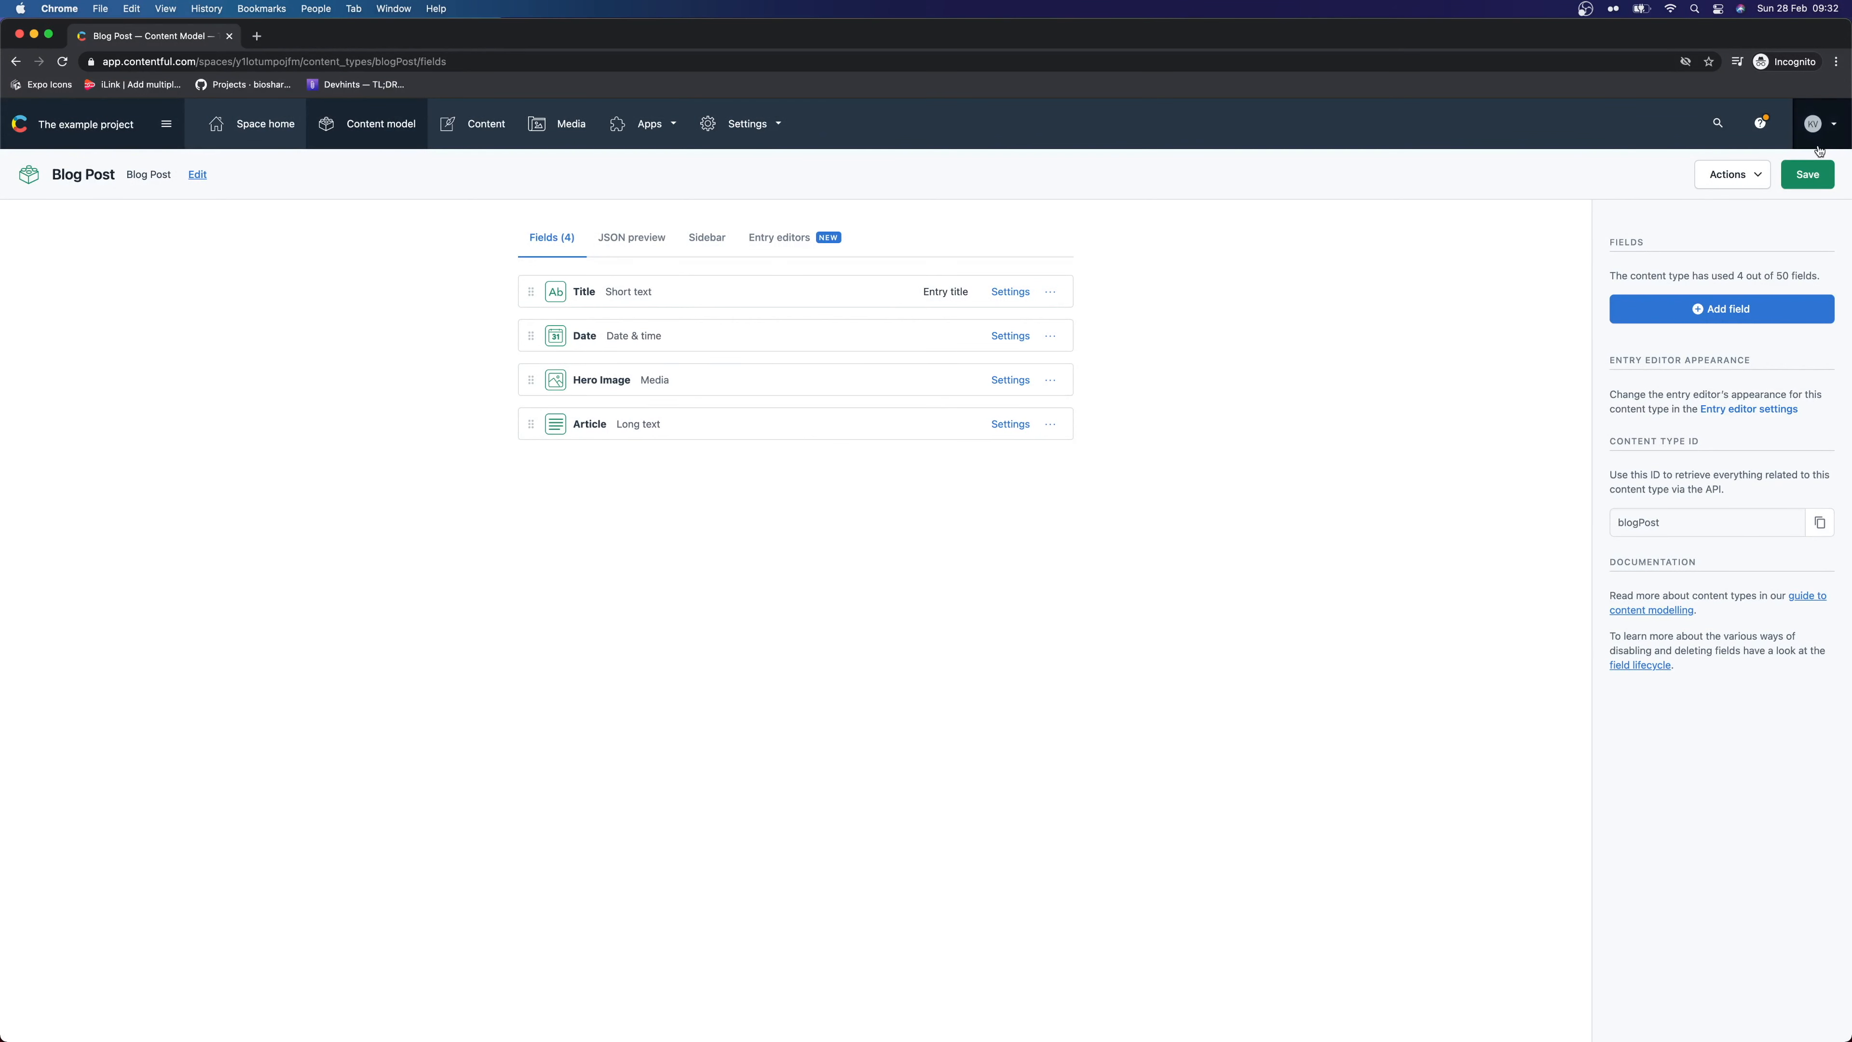
Save the Blog Post content type and view its still-empty entries list filtered to Blog Post
click(1808, 175)
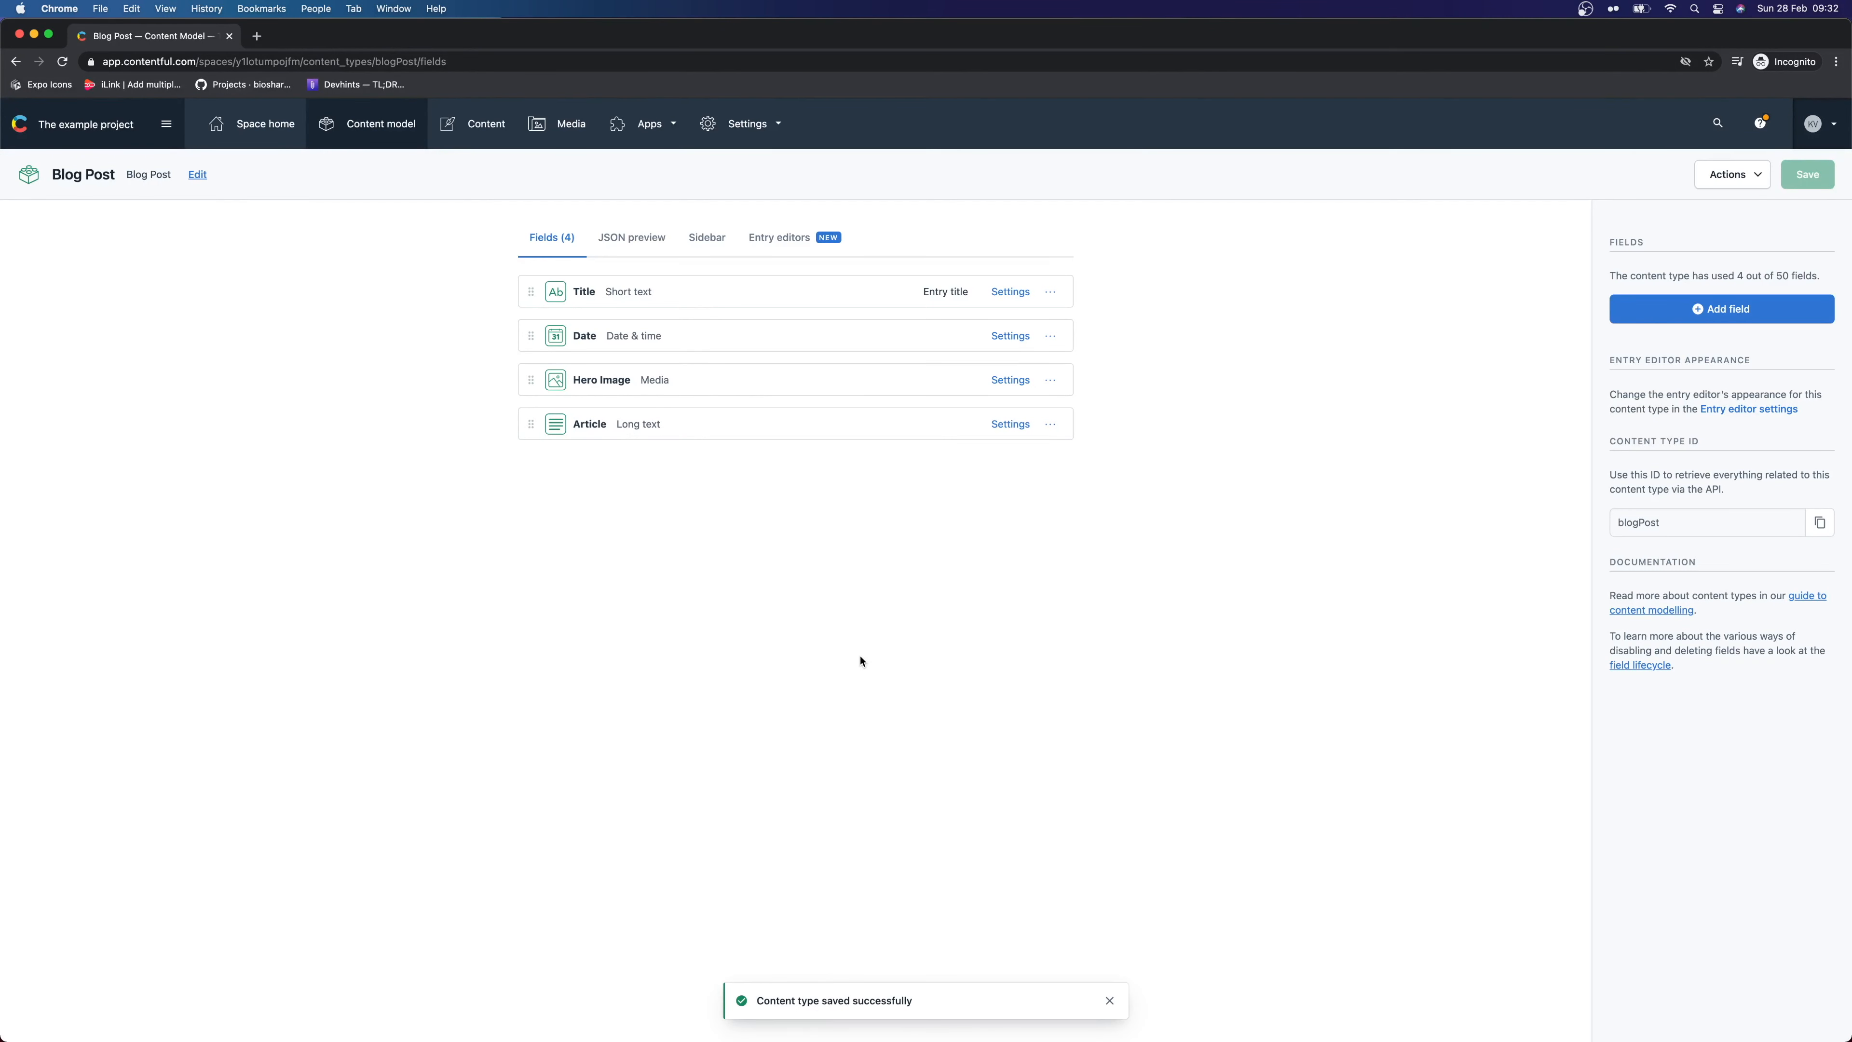
key(super+equal)
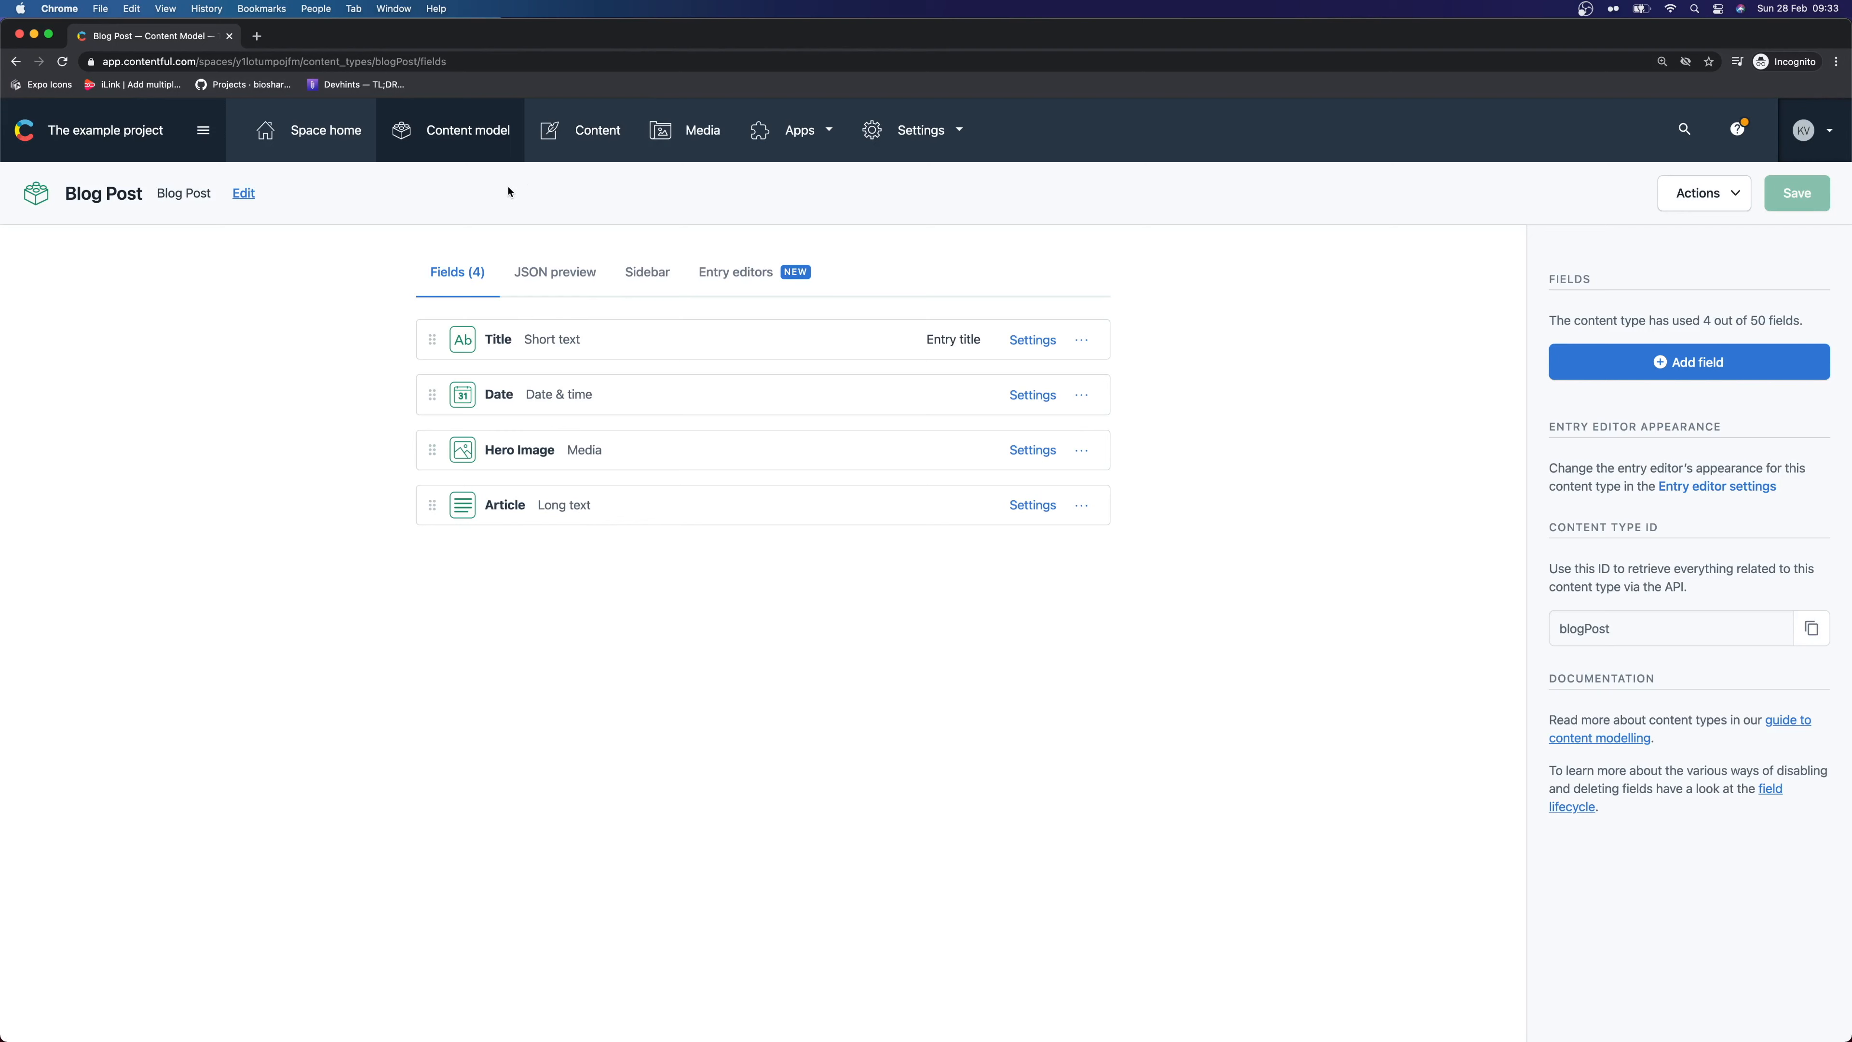
click(594, 131)
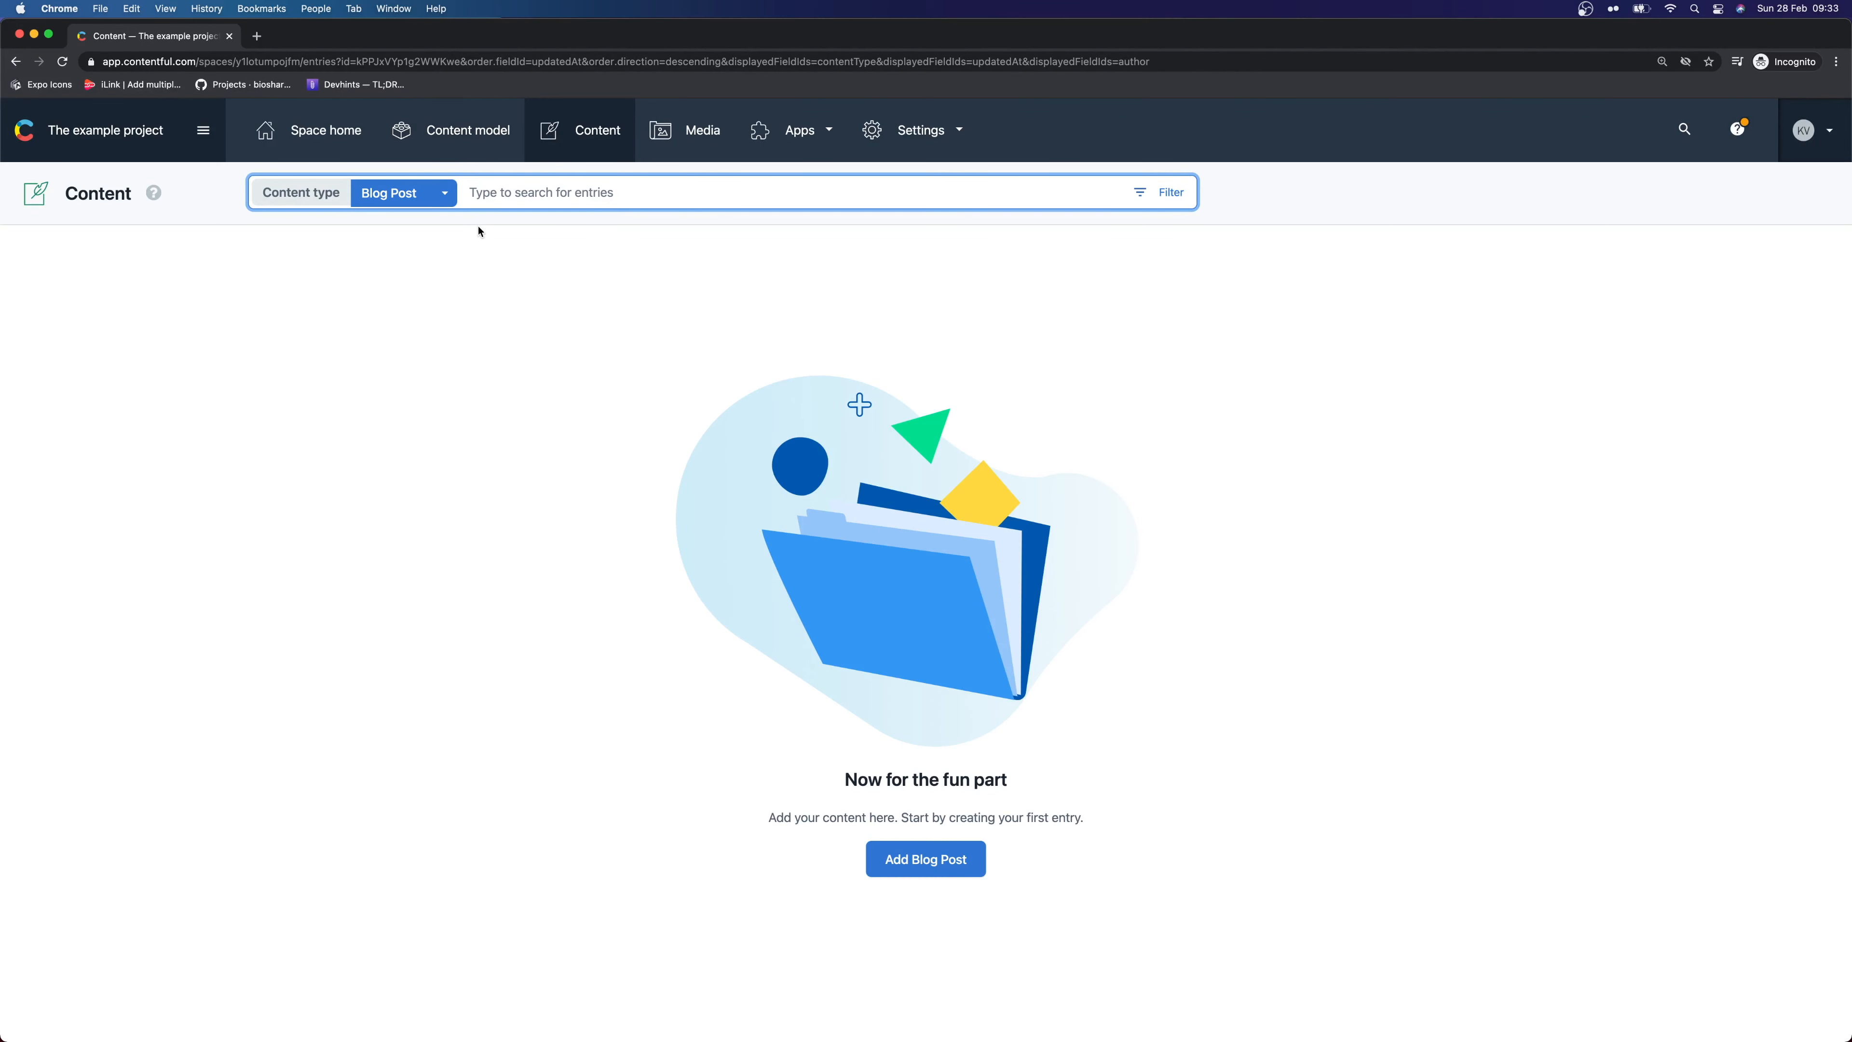
drag(289, 196, 302, 273)
click(302, 273)
click(414, 203)
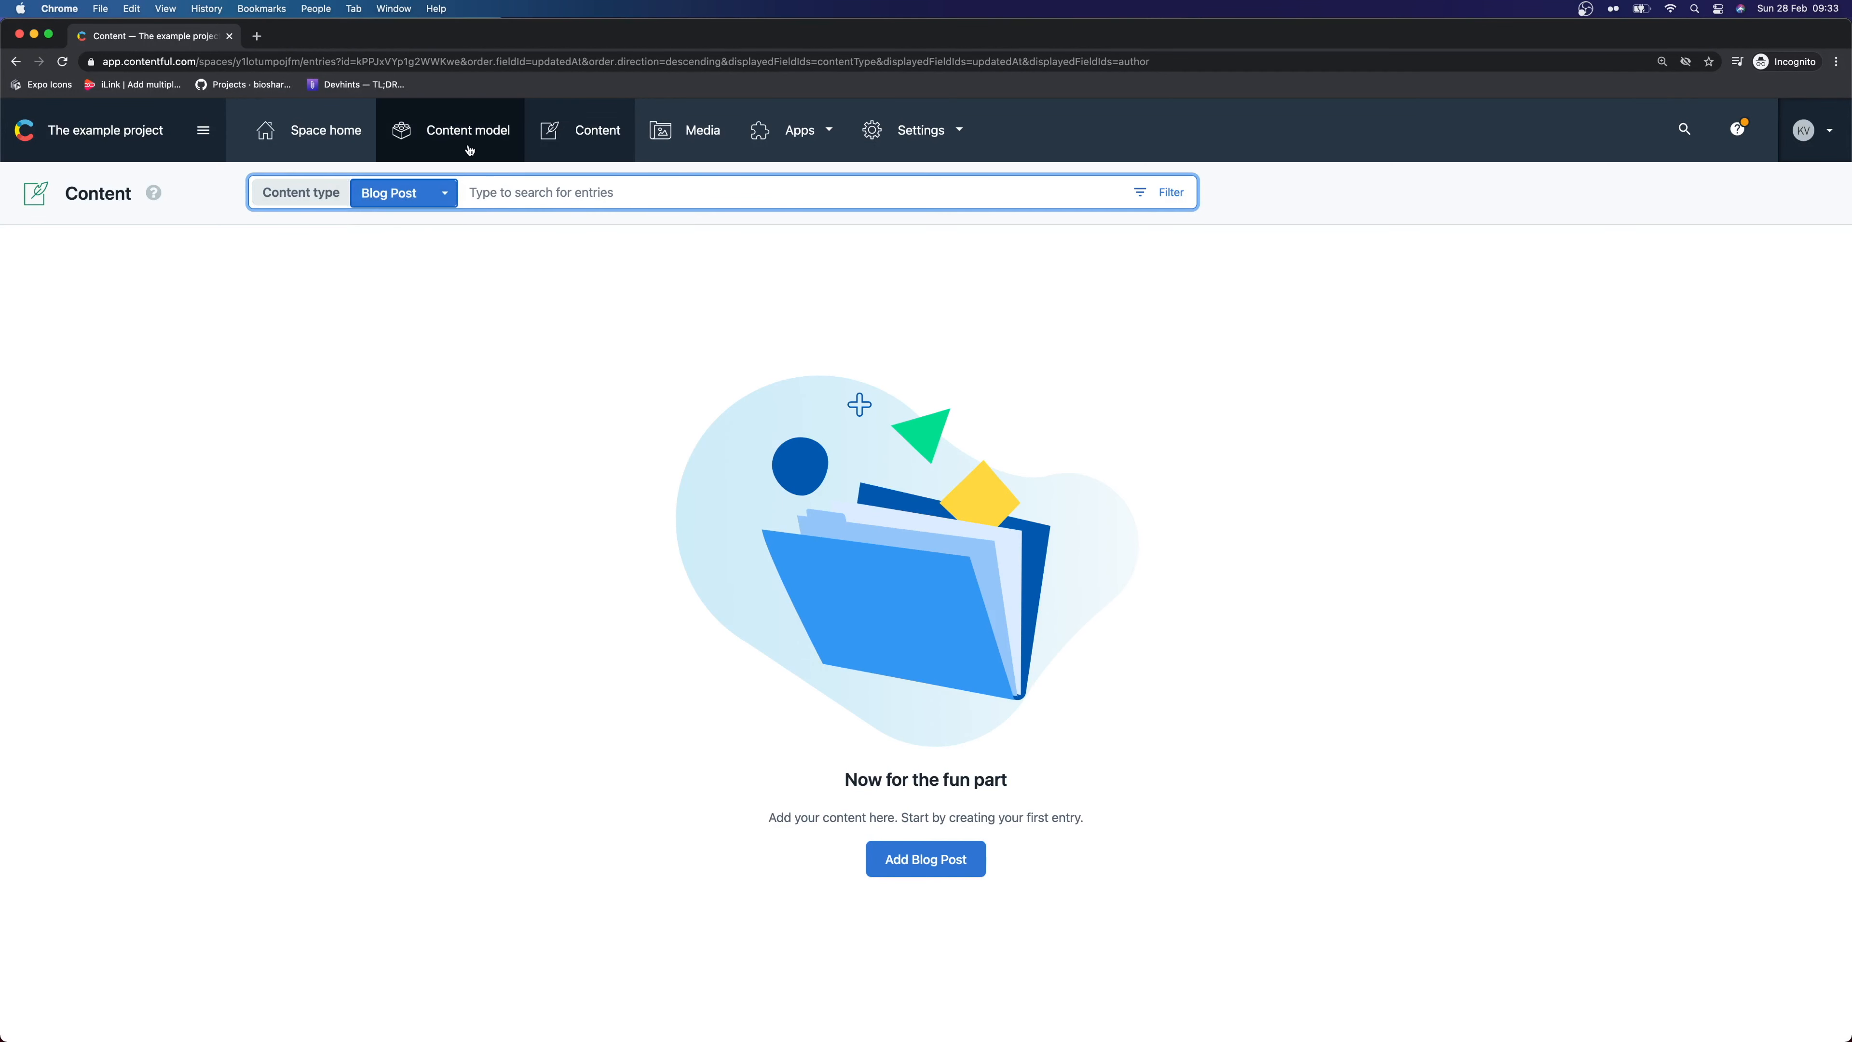
click(434, 195)
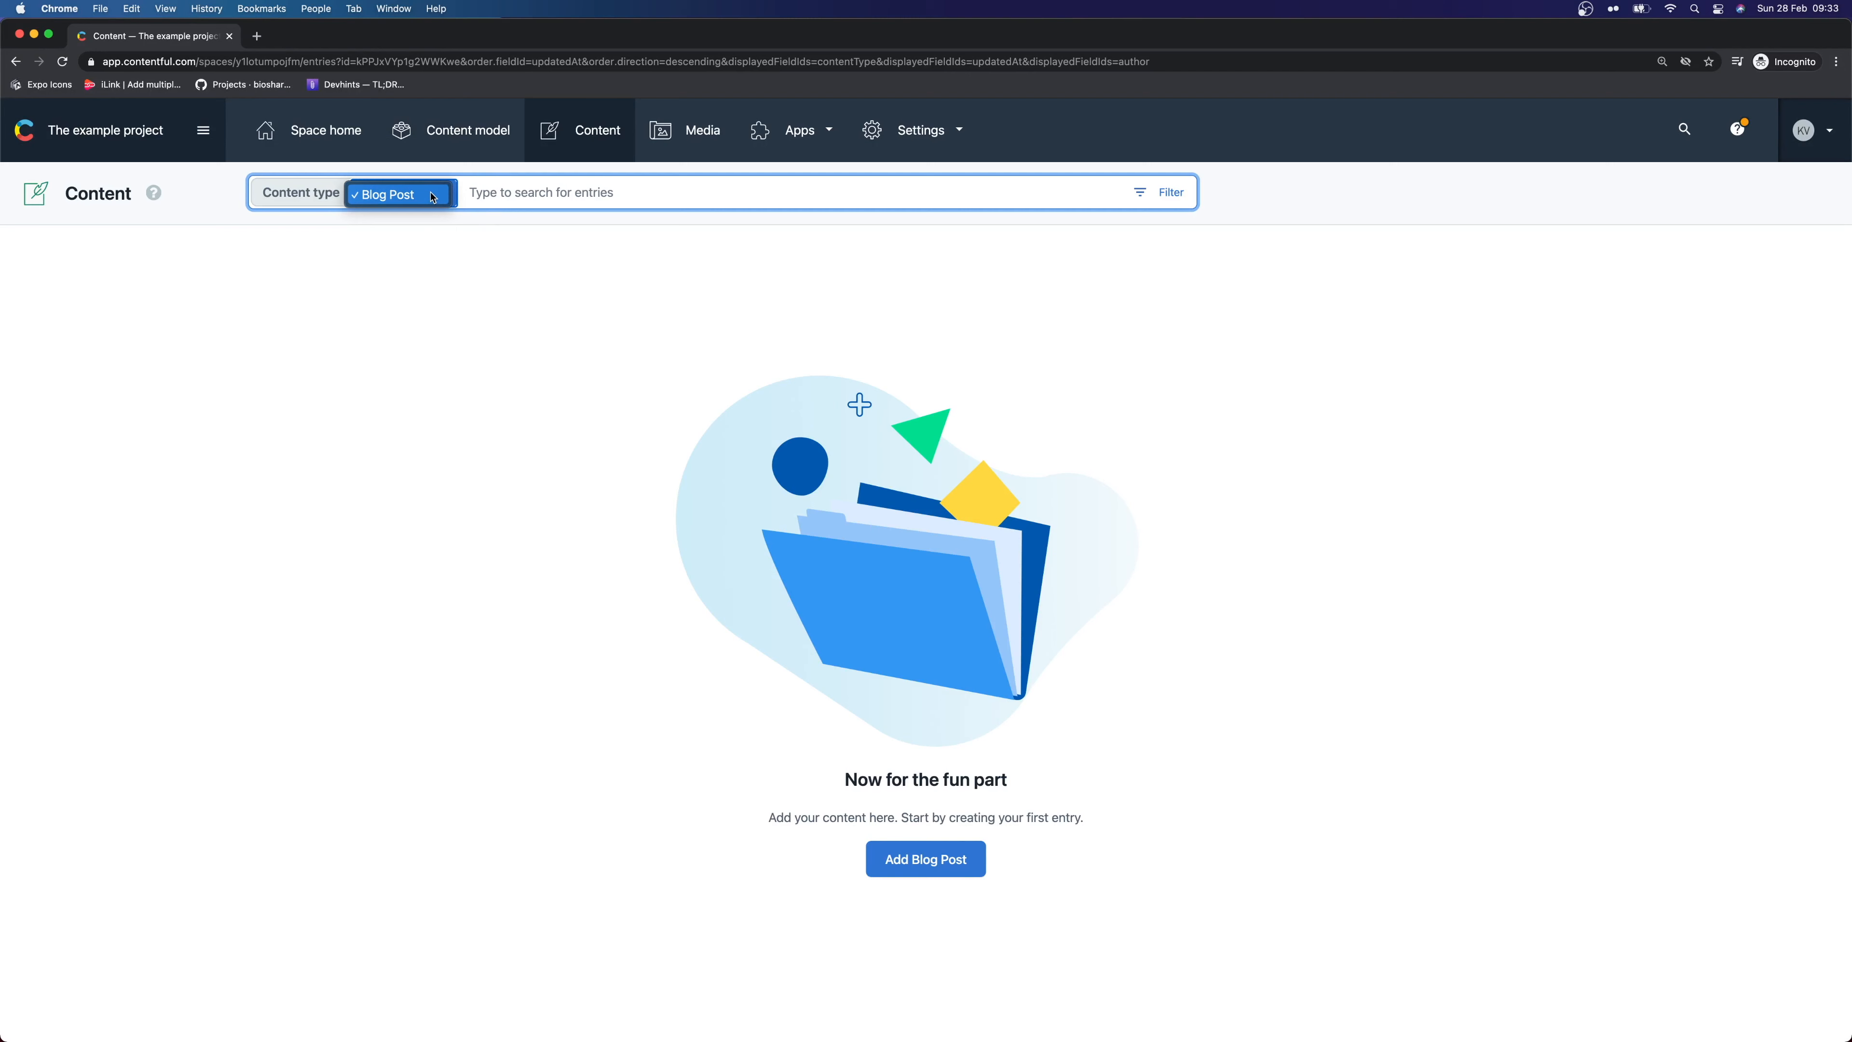
click(433, 196)
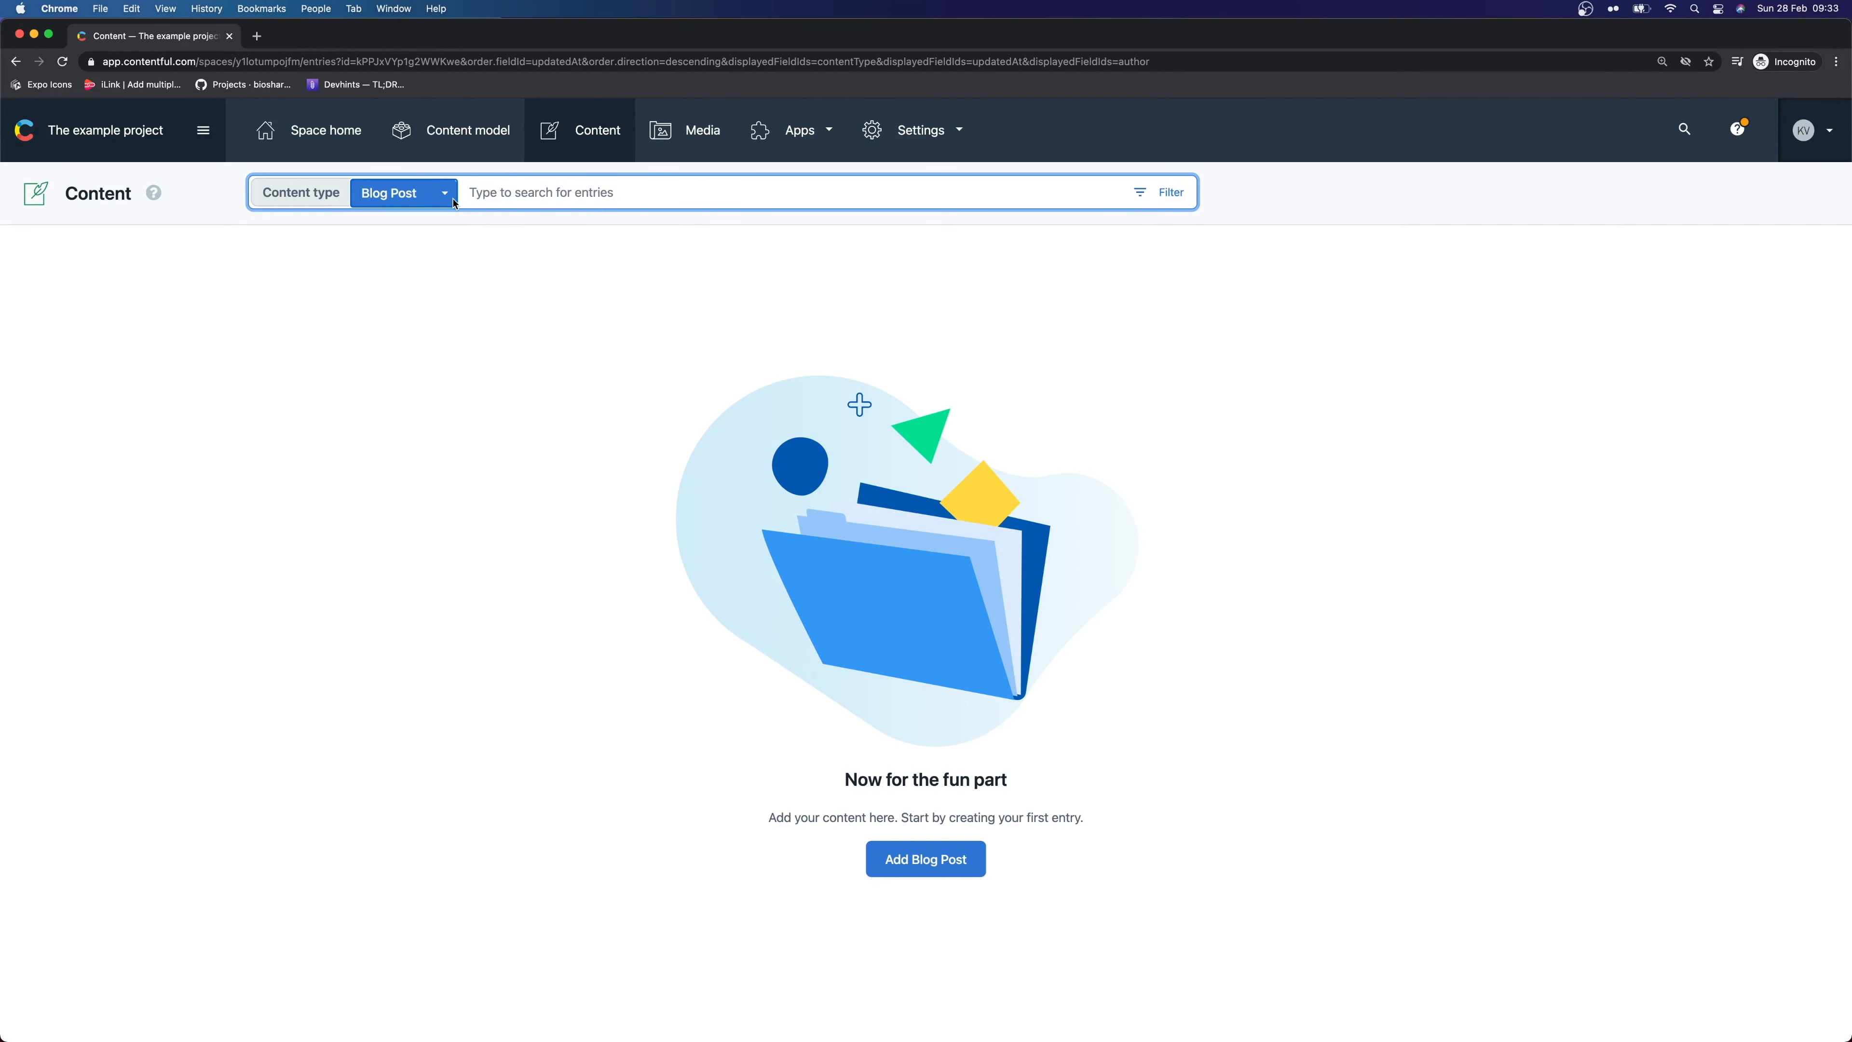
click(388, 197)
click(414, 195)
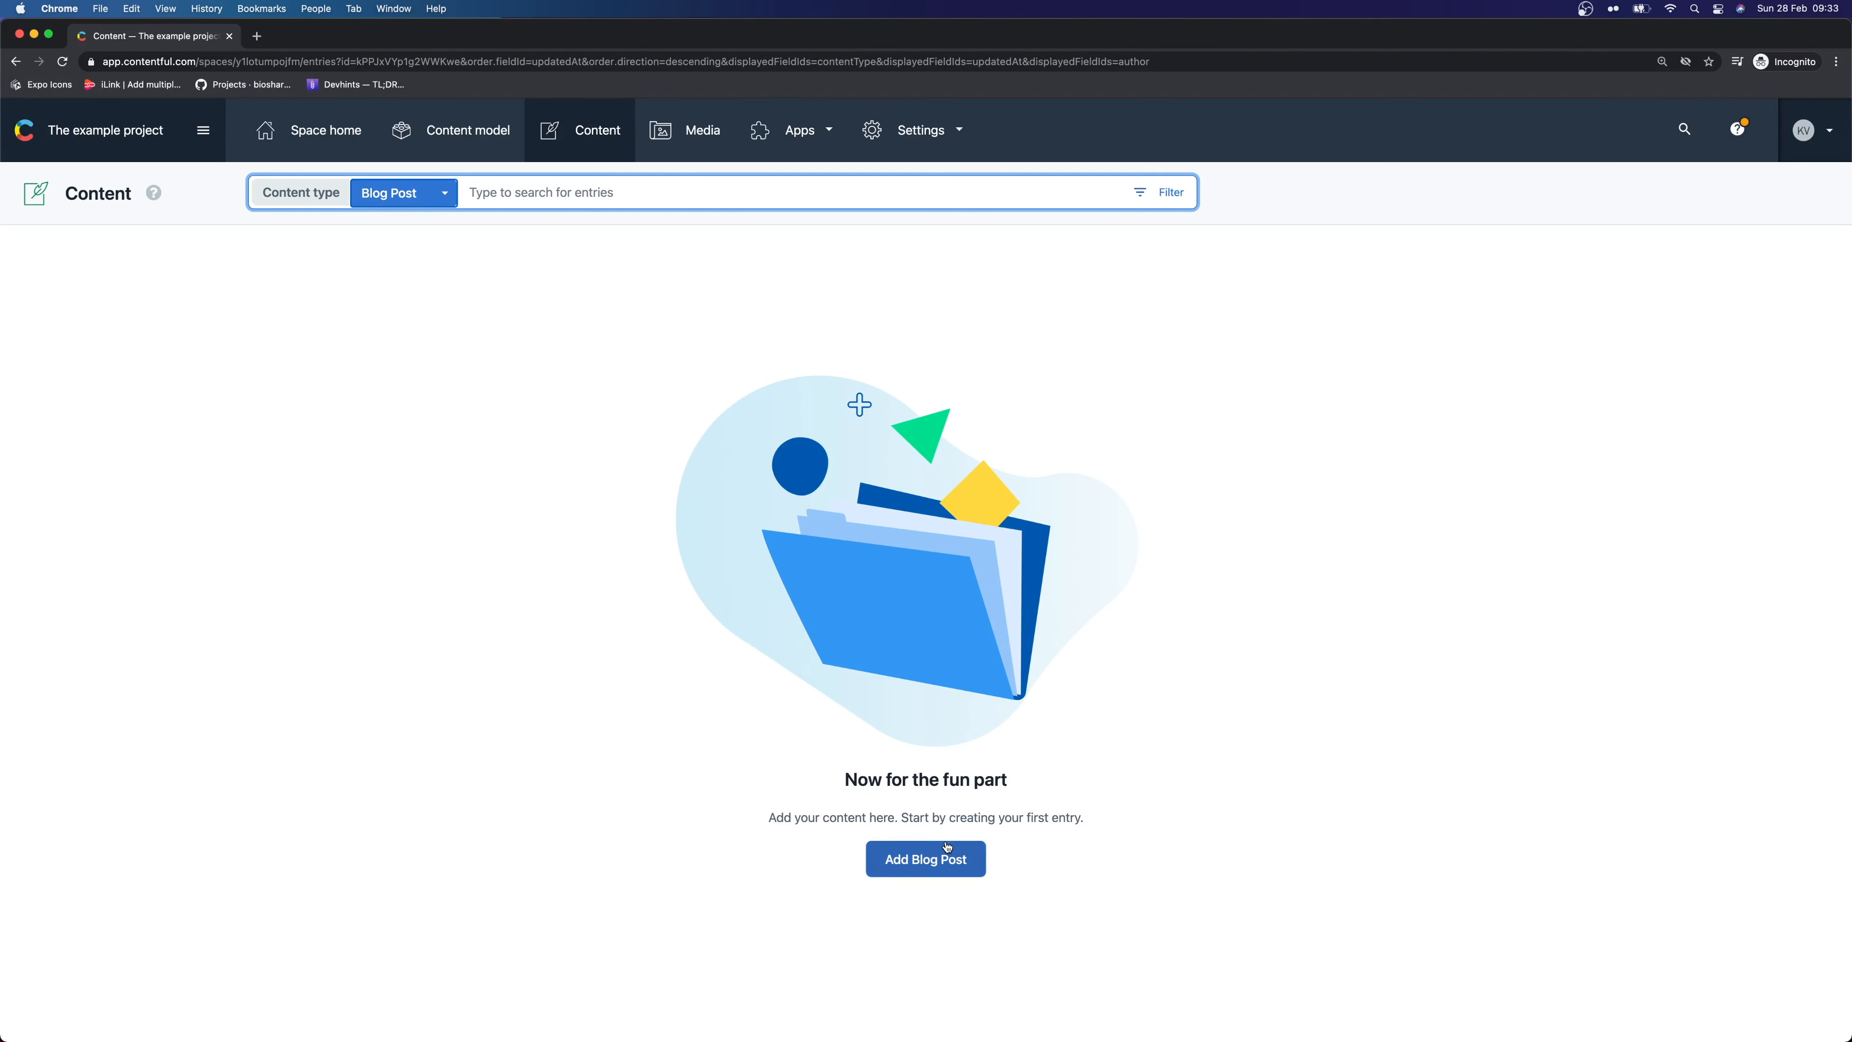
Create a new Blog Post entry and review its empty Title, Date, Hero Image and Article fields
click(947, 847)
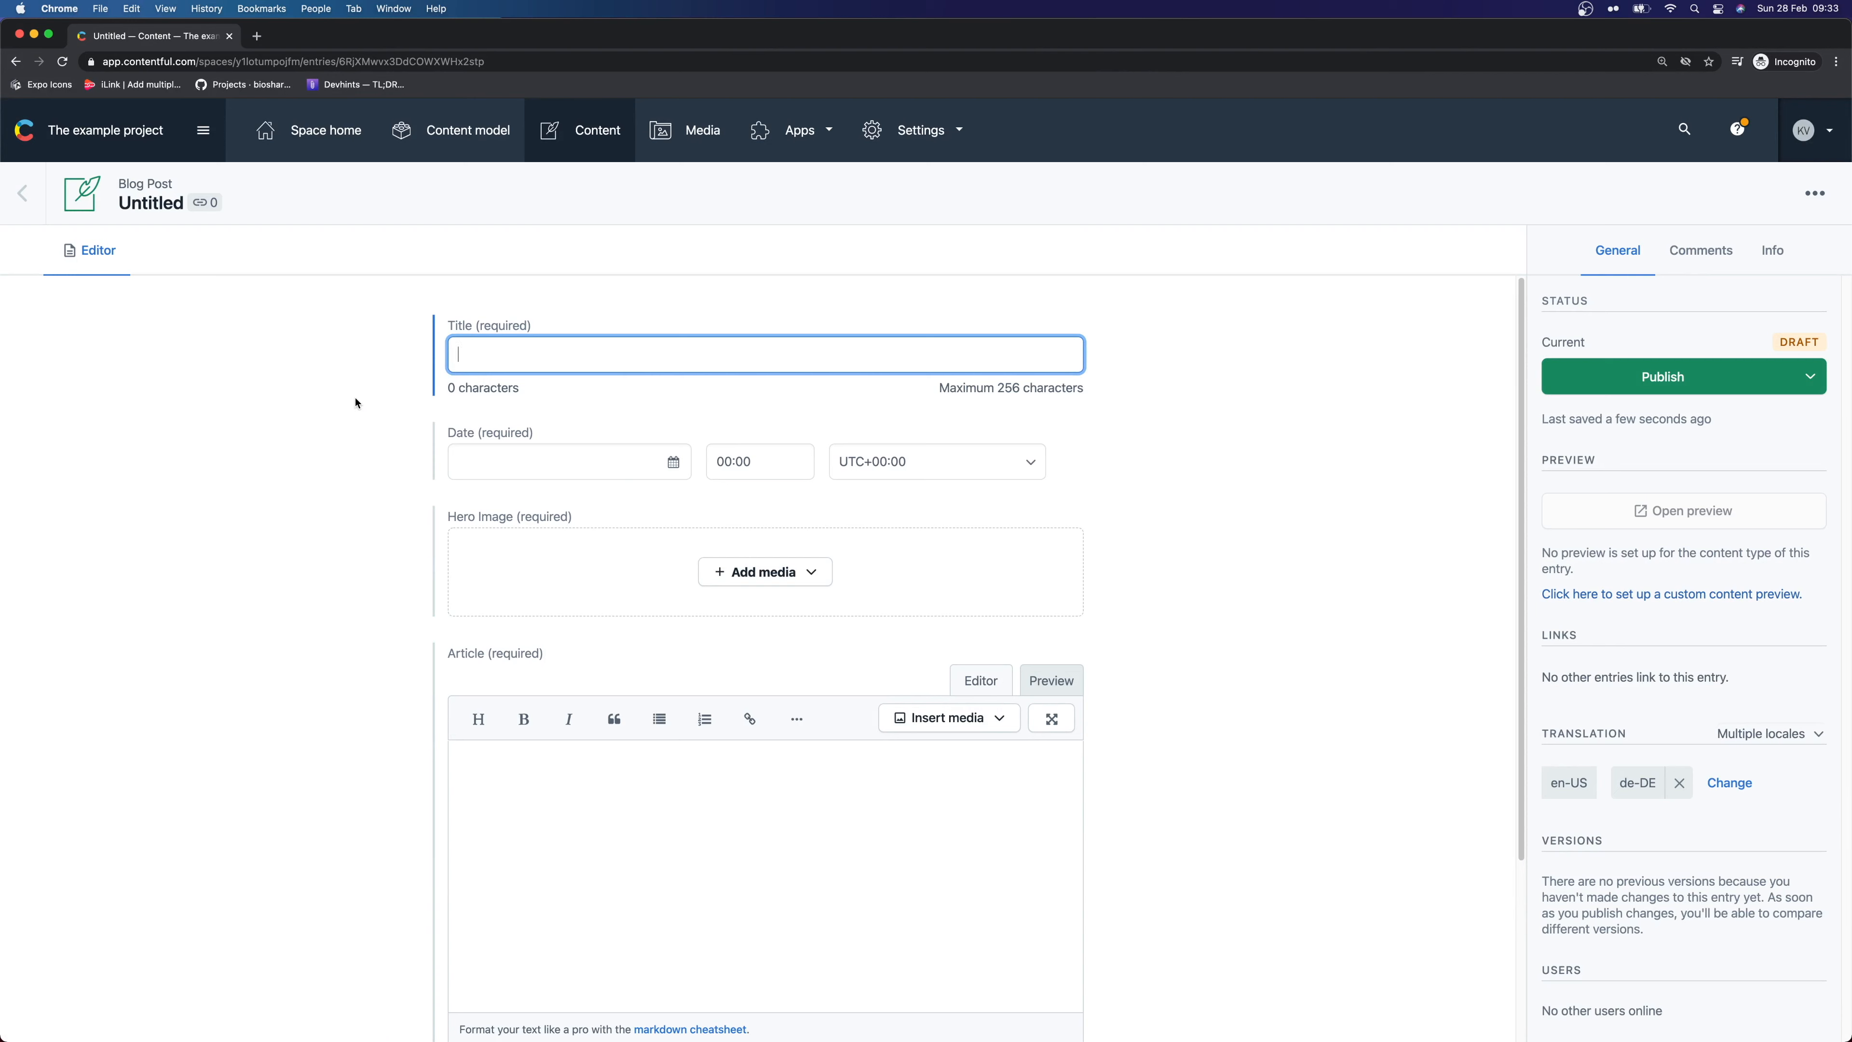
scroll(356, 404, down, 2)
scroll(428, 586, up, 2)
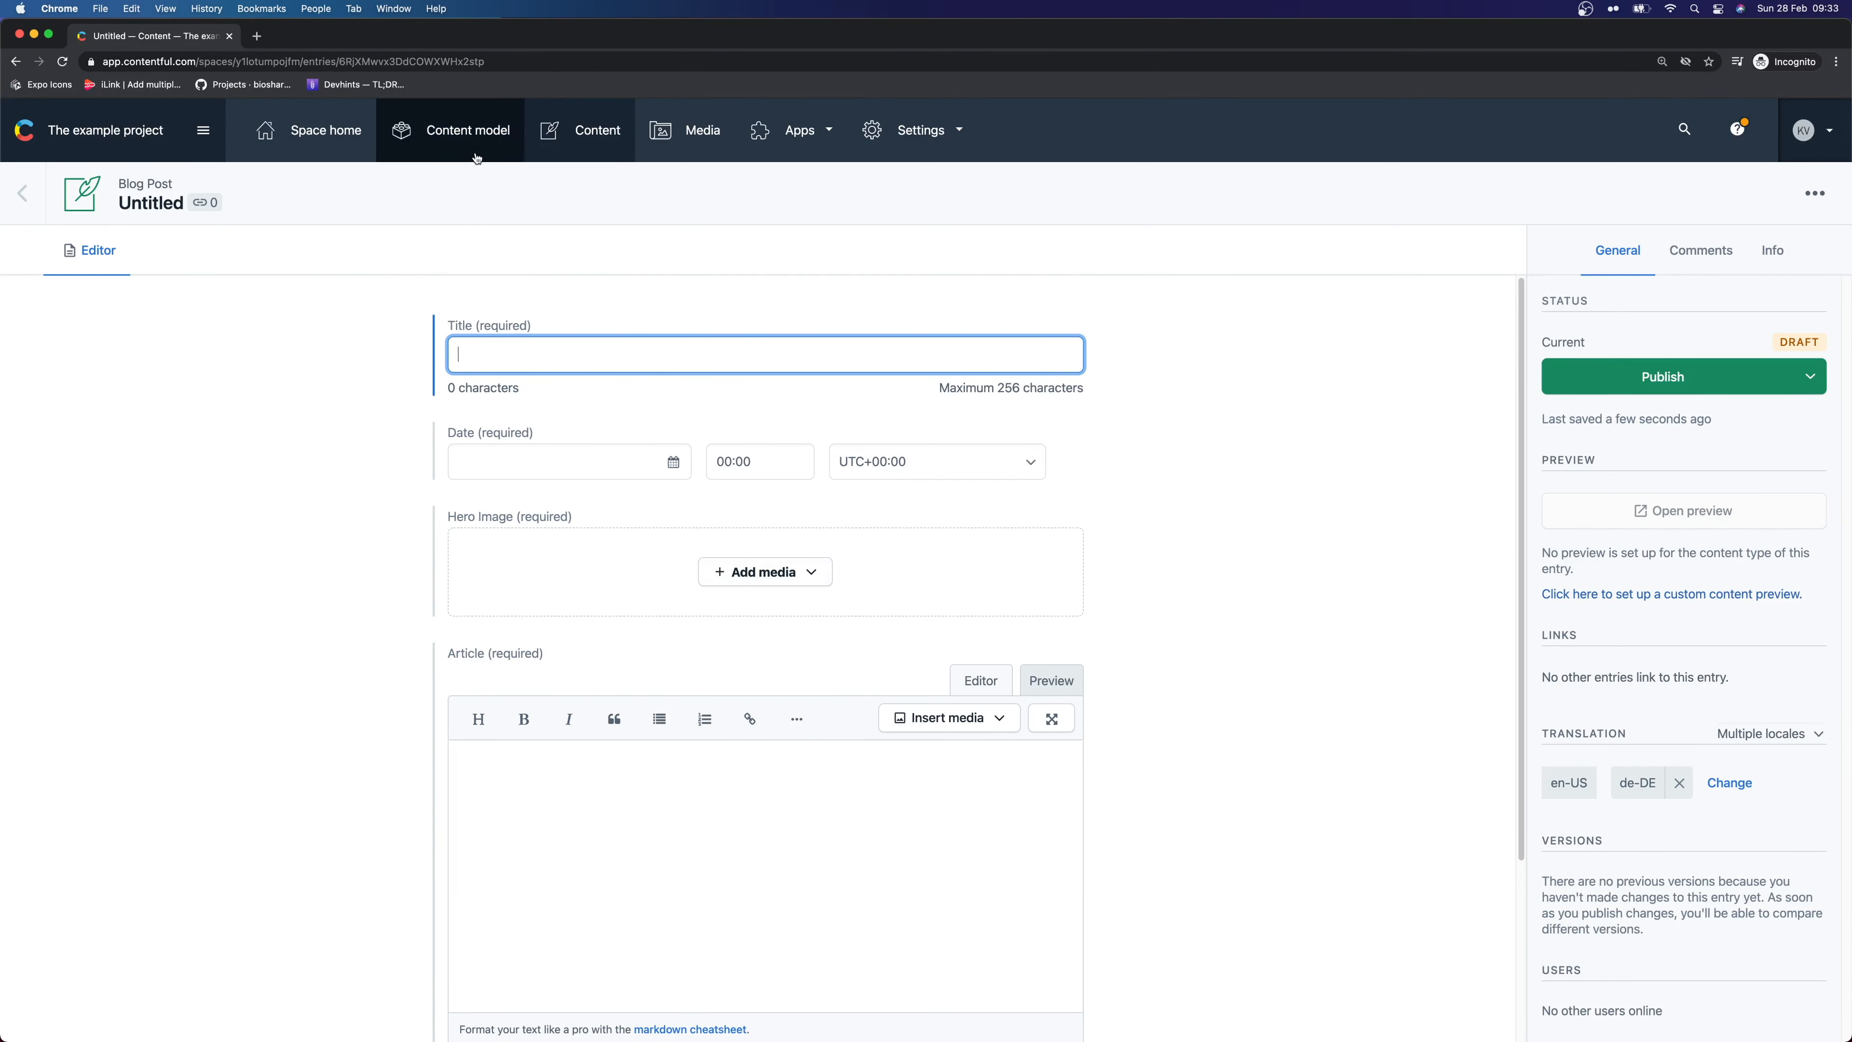
drag(416, 314, 598, 326)
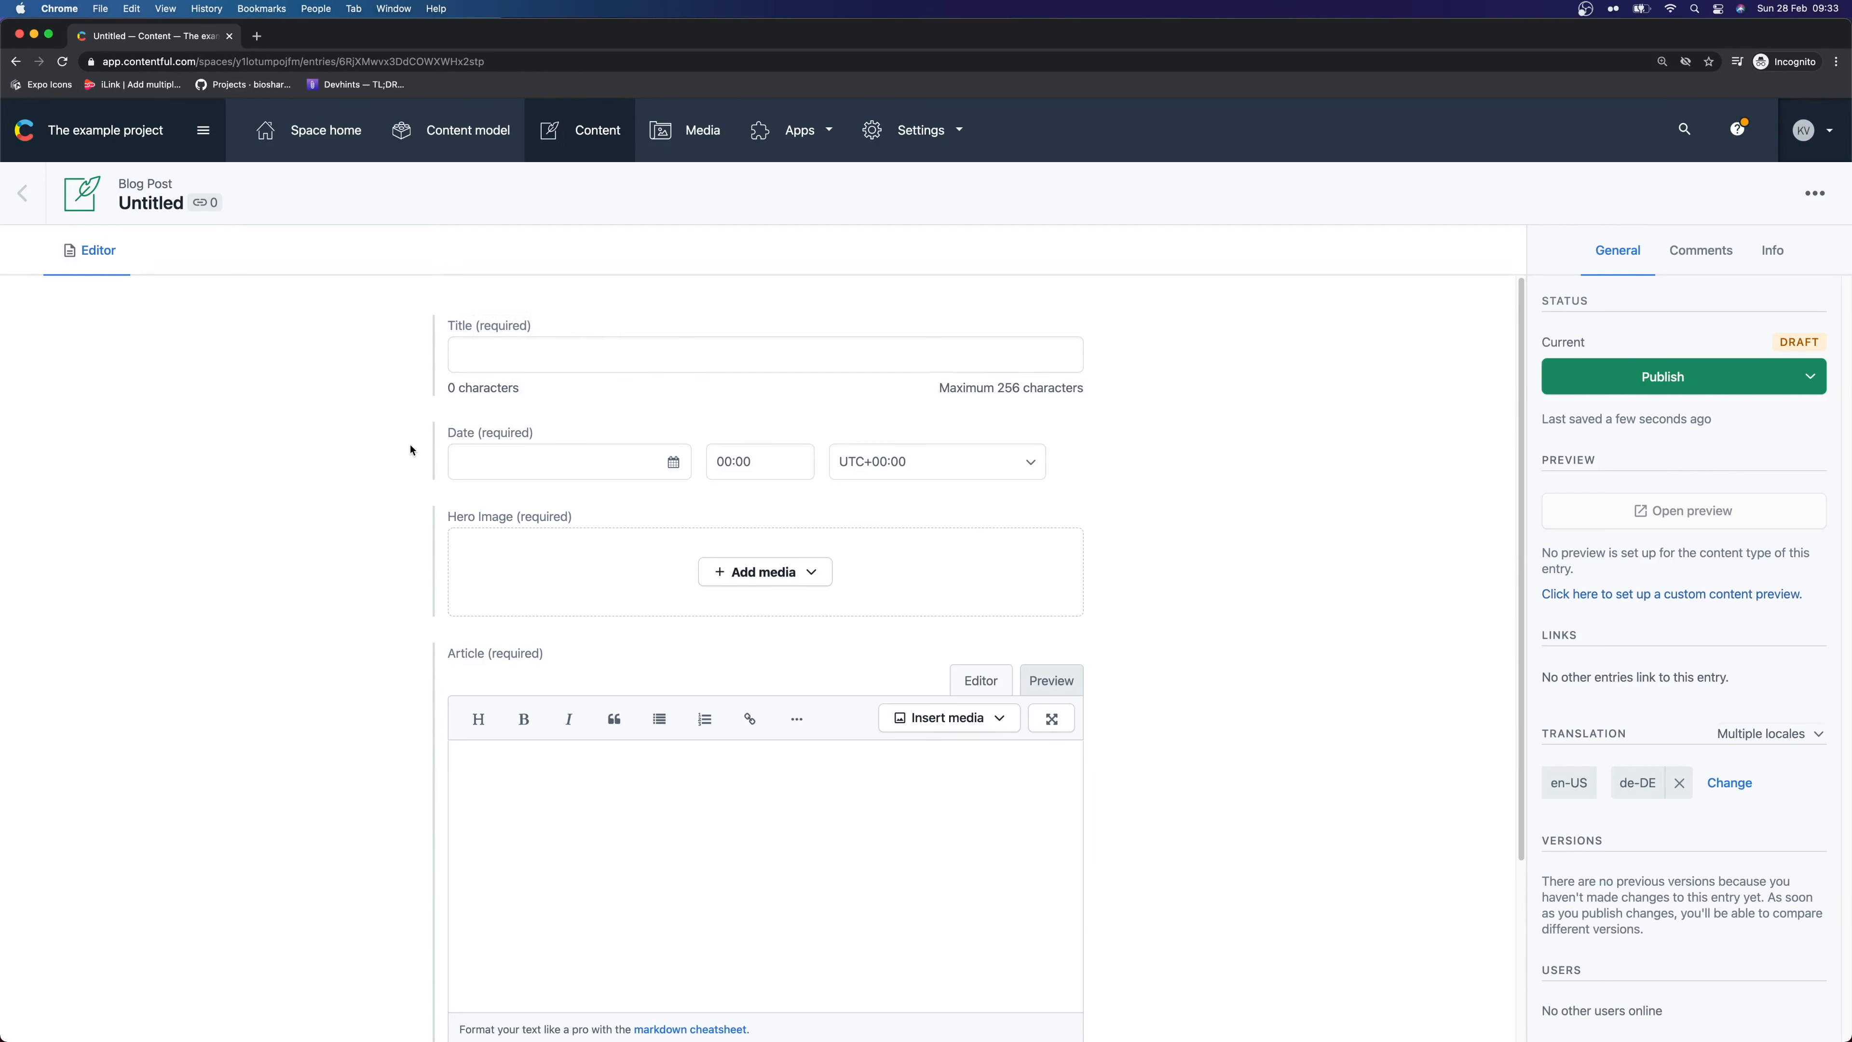
drag(512, 516, 616, 513)
drag(356, 672, 708, 653)
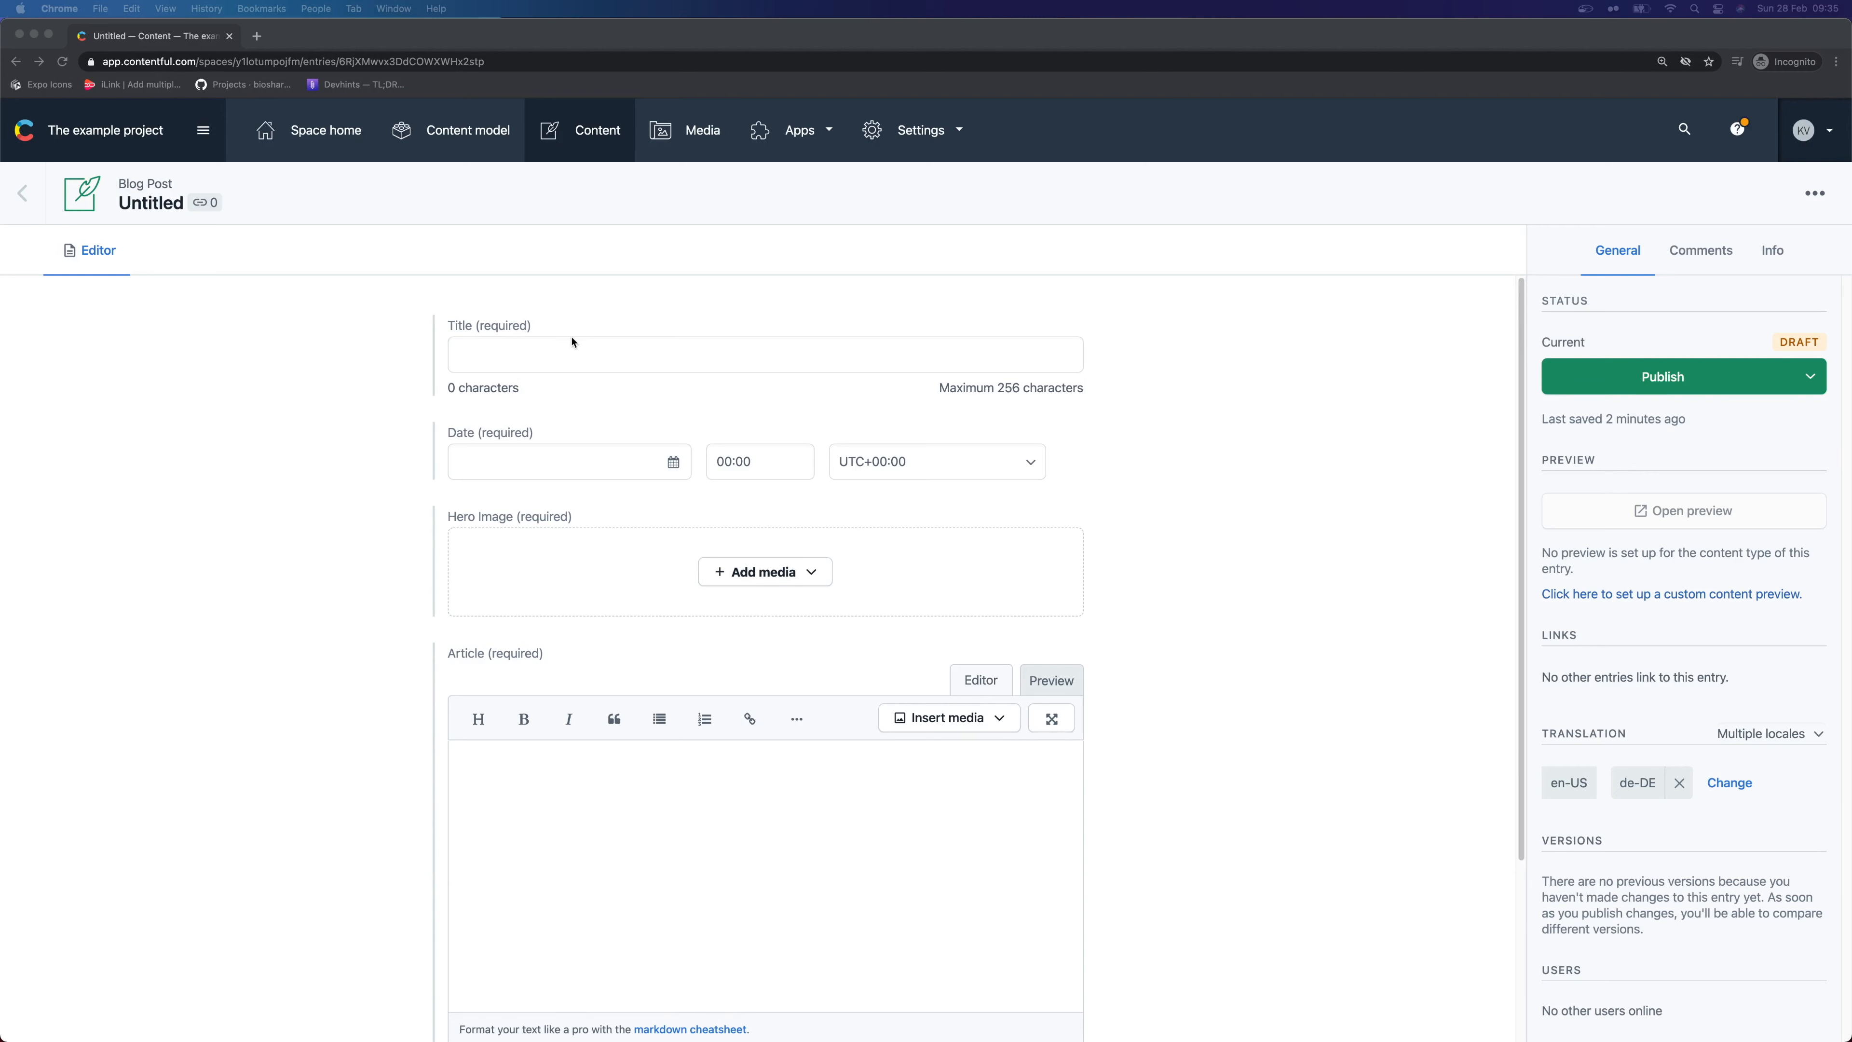
Paste 'Creating a Gatbys JS Website from scratch' as the entry's title
key(super+Tab)
click(678, 355)
text(Creating a Gatbys JS Website from scratch)
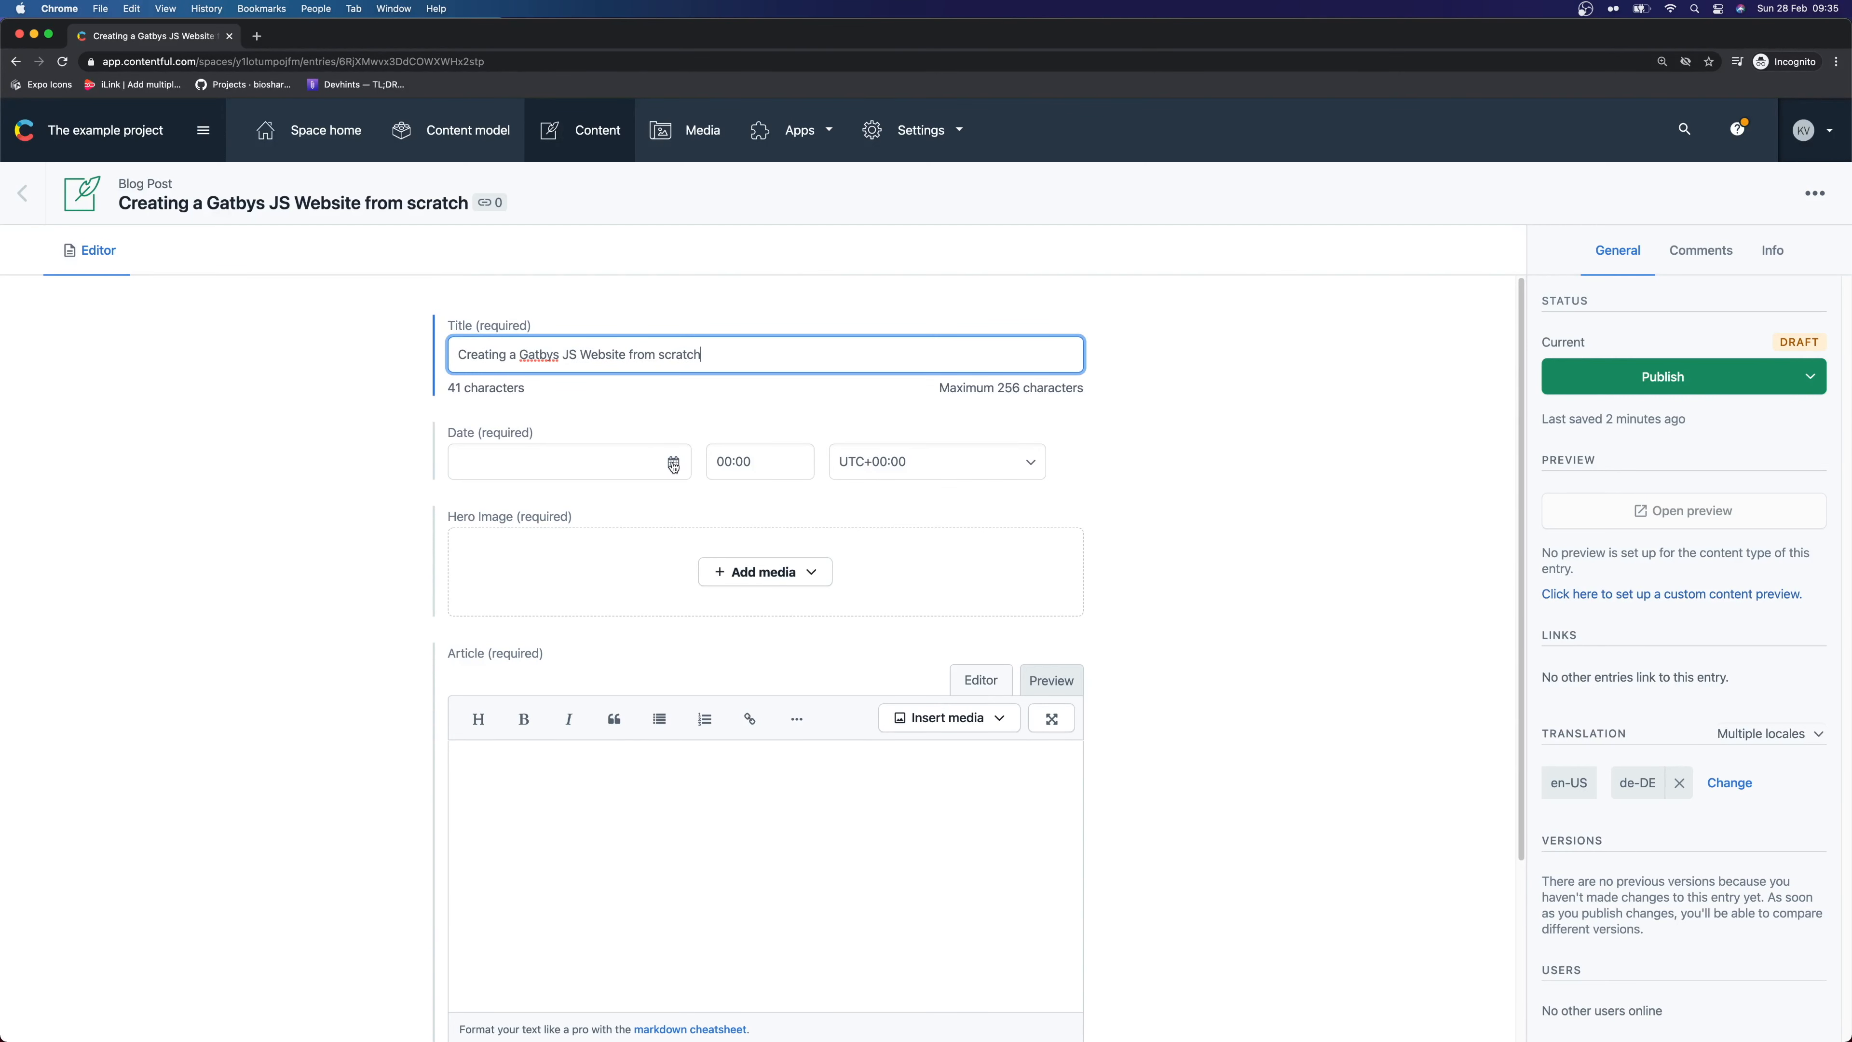
Set the entry date to March 16th 2021, keeping timezone UTC+00:00
click(670, 467)
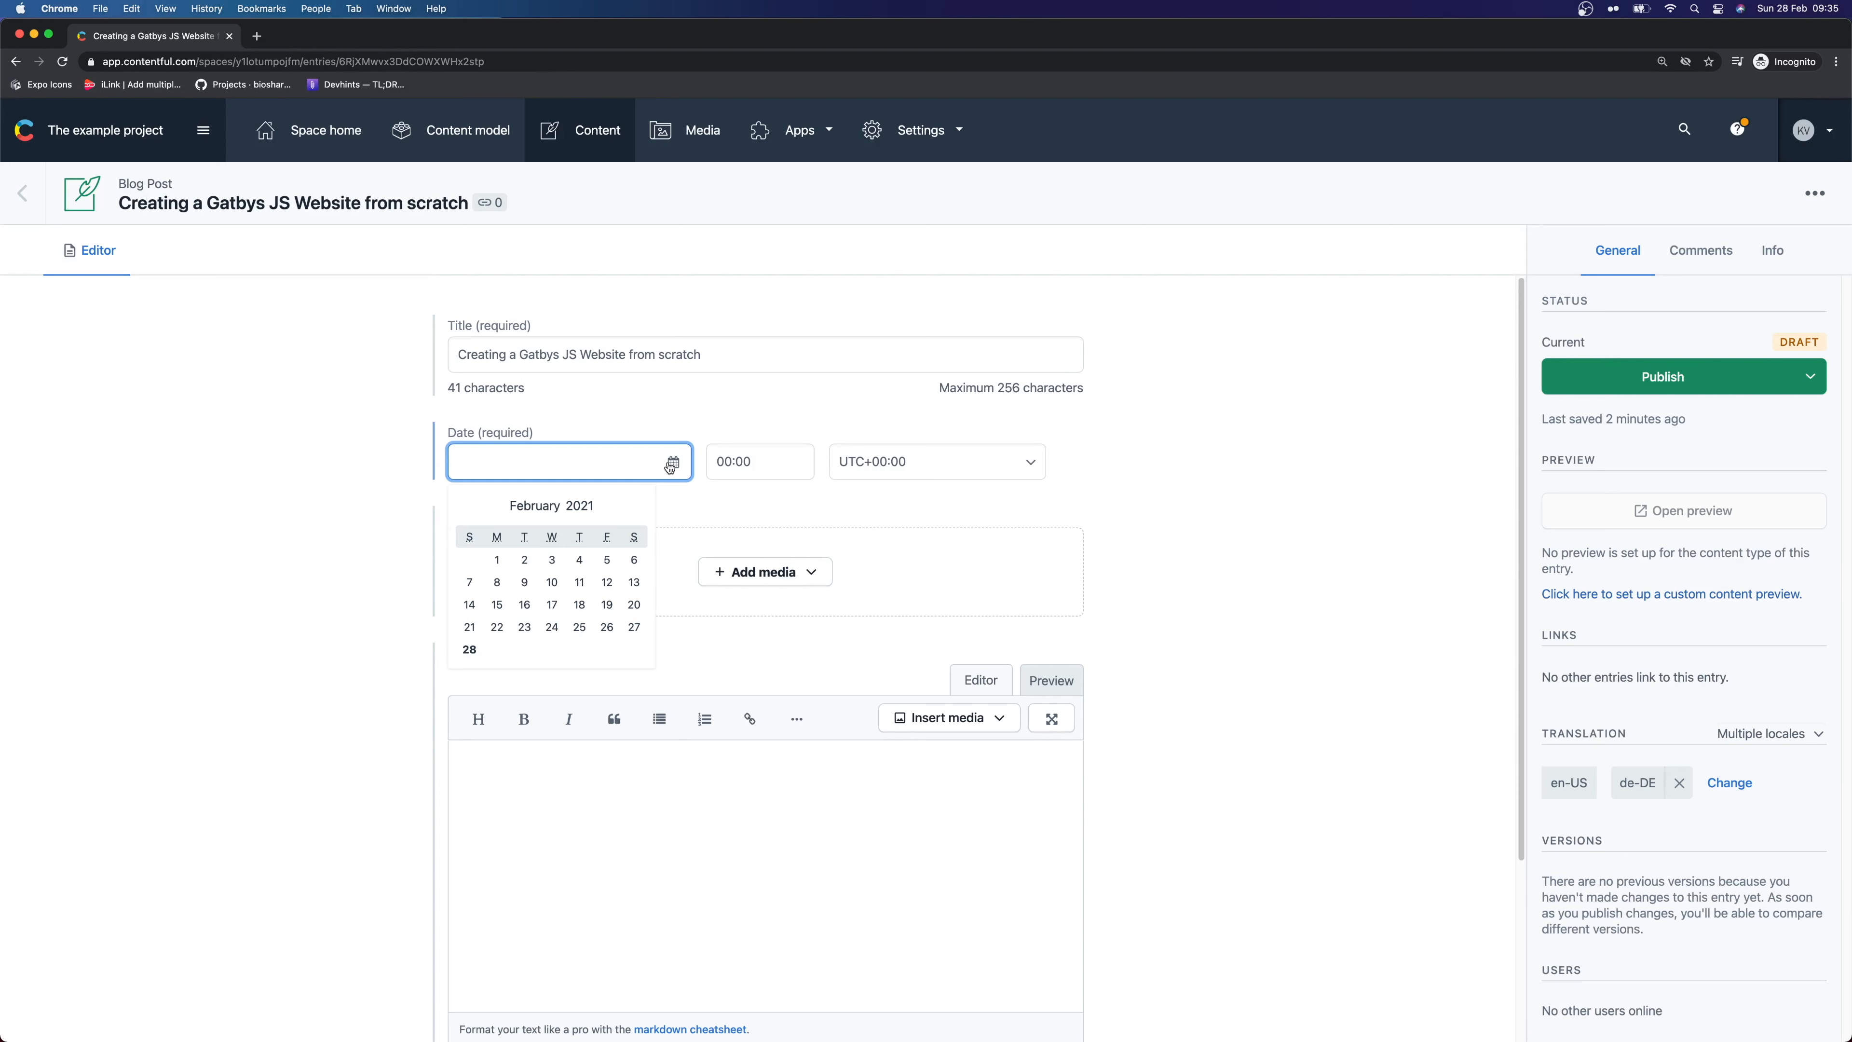
click(639, 507)
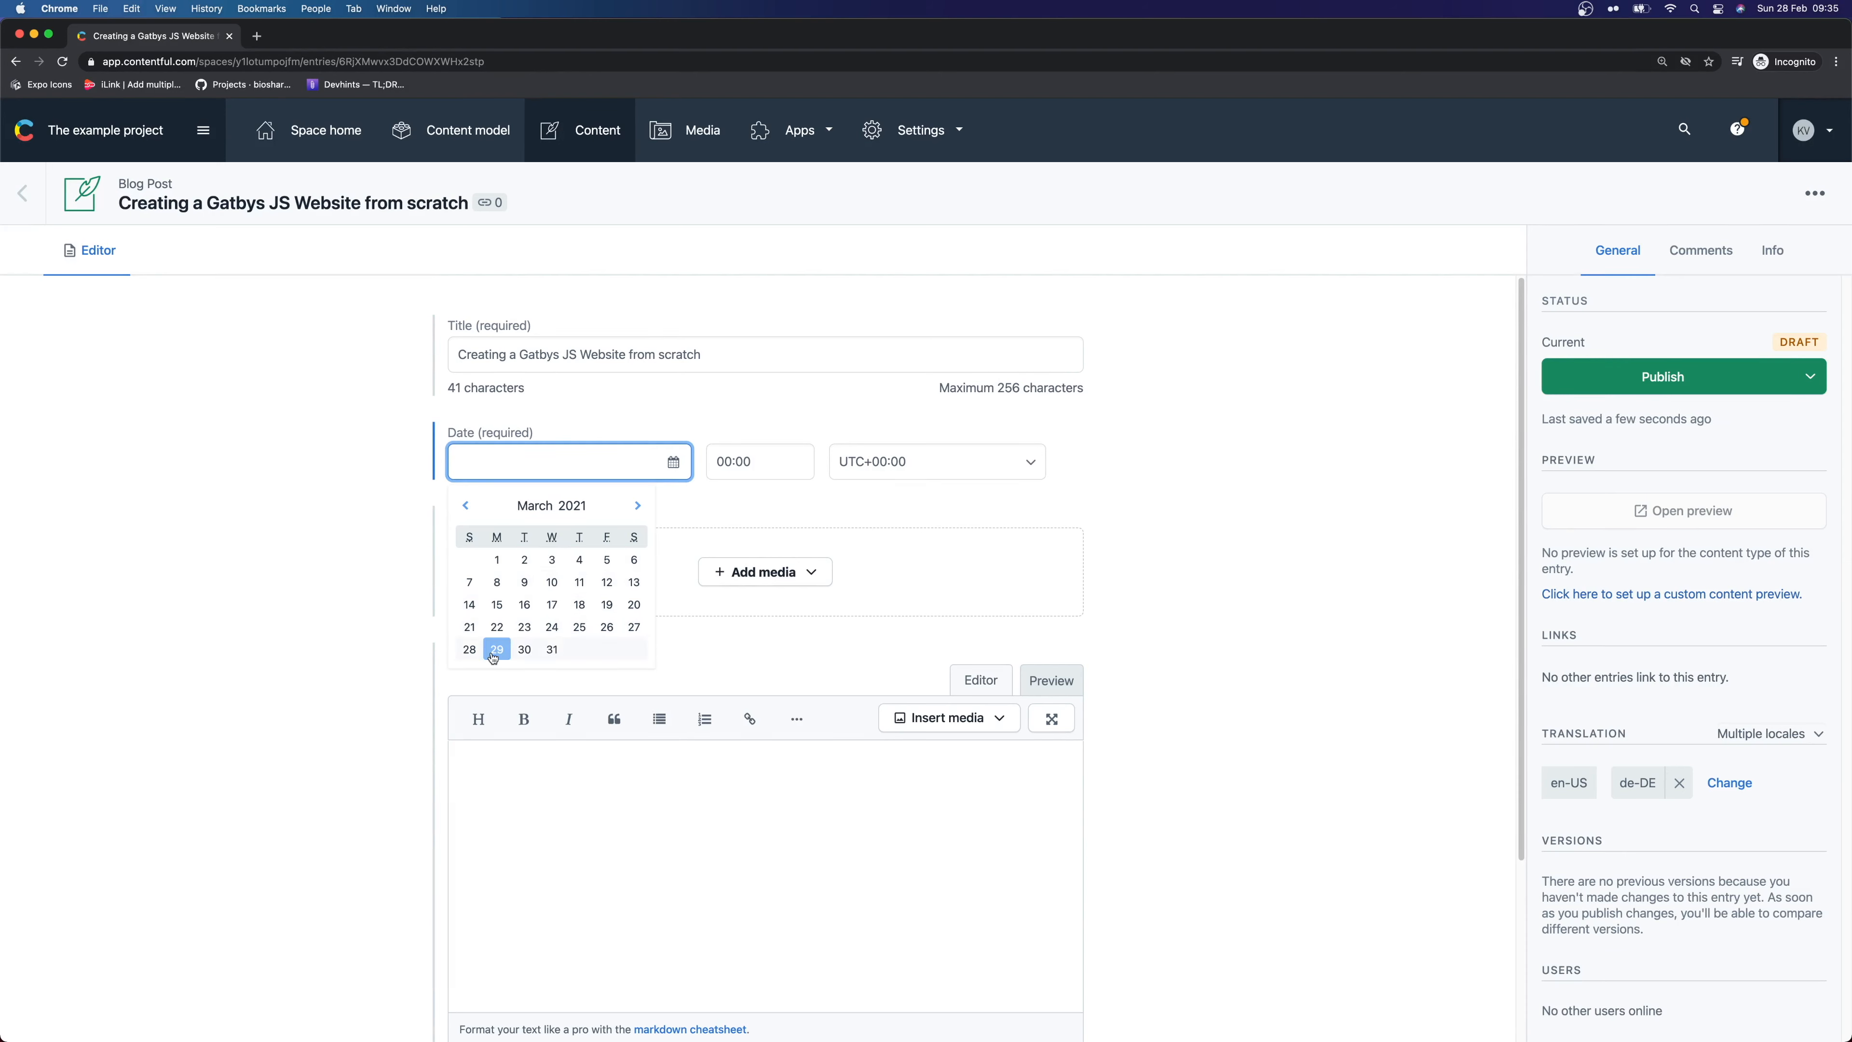
click(524, 604)
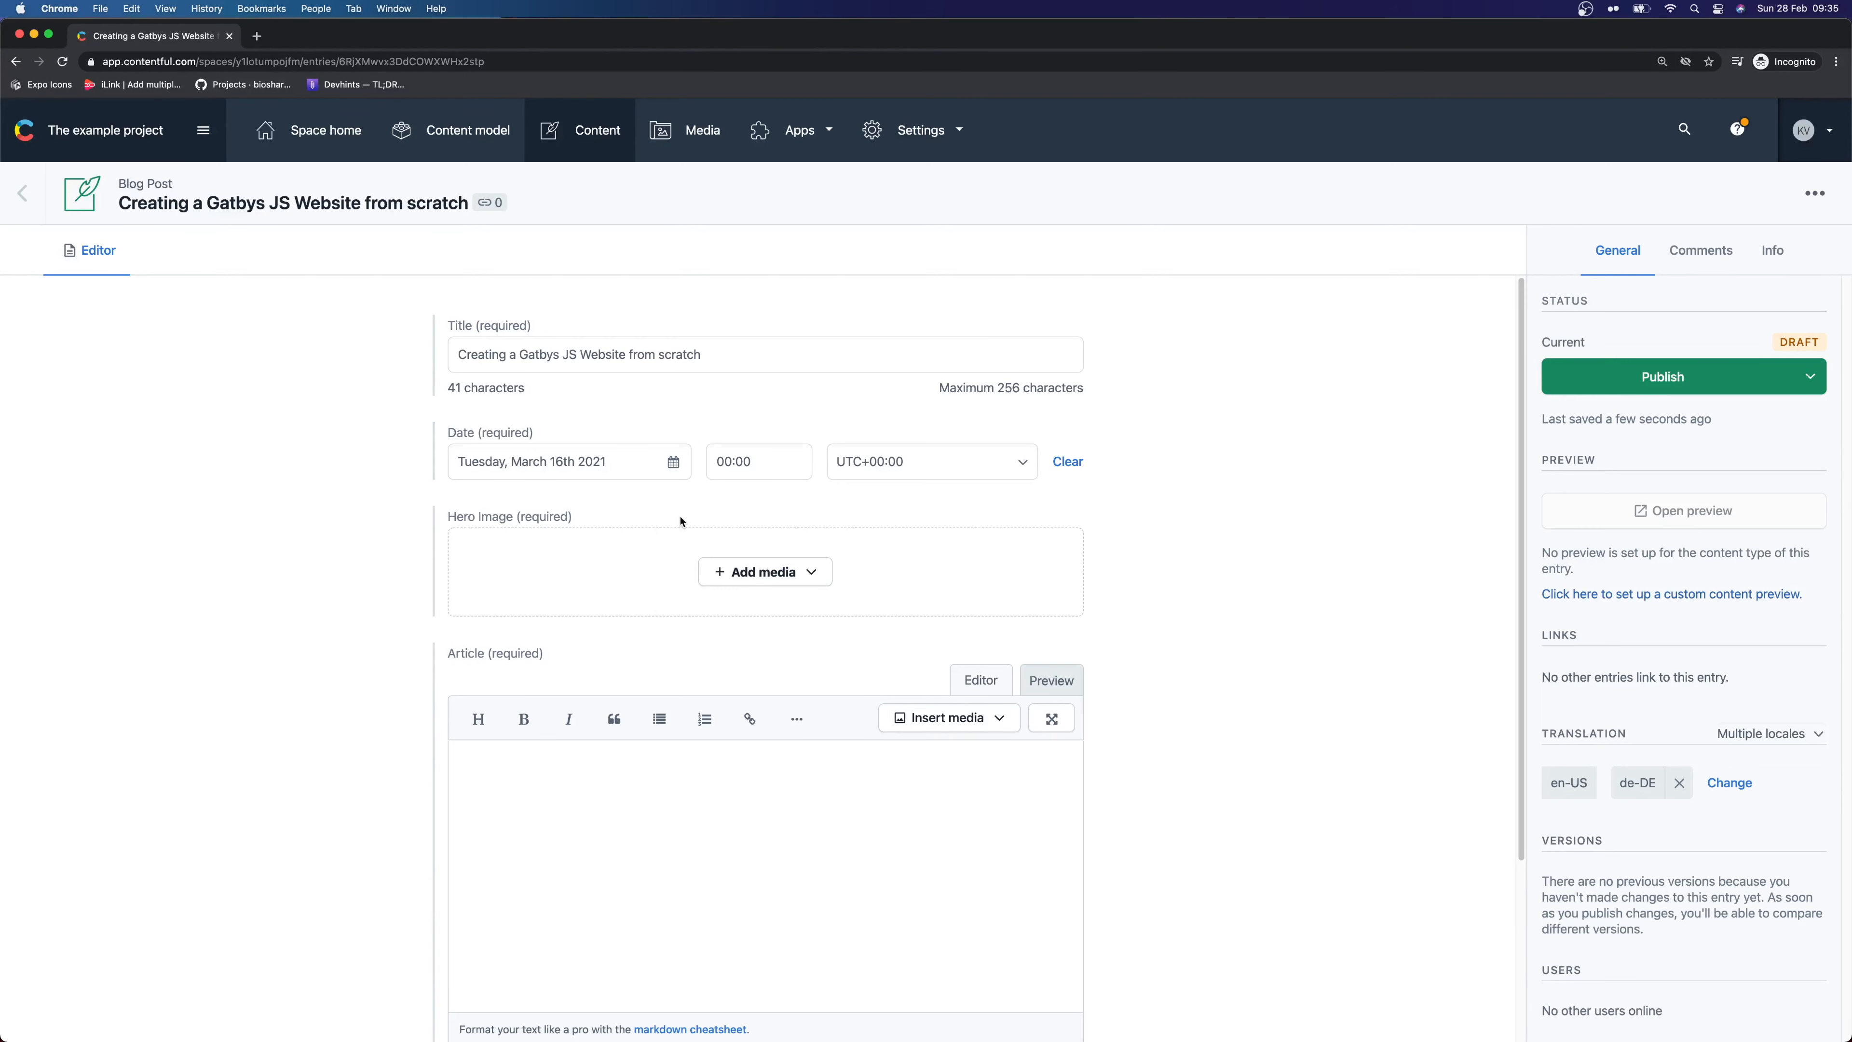
click(786, 447)
click(955, 465)
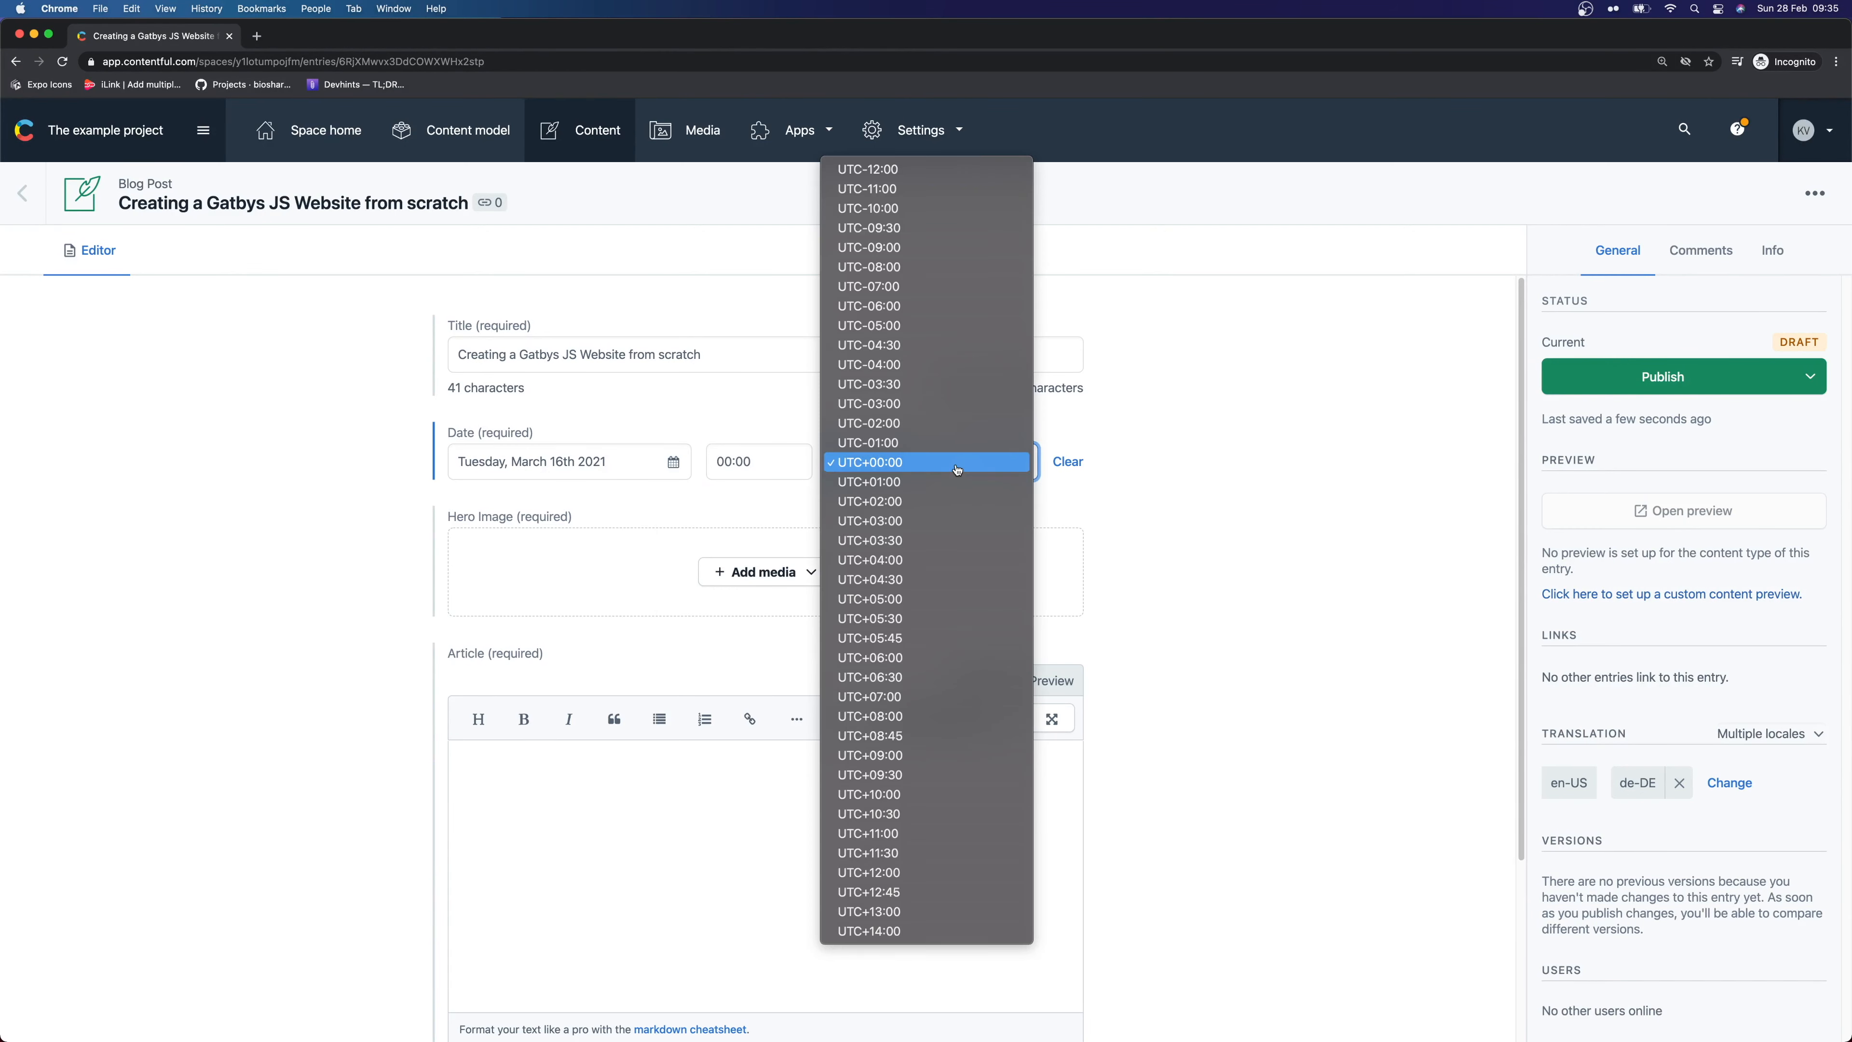
click(957, 469)
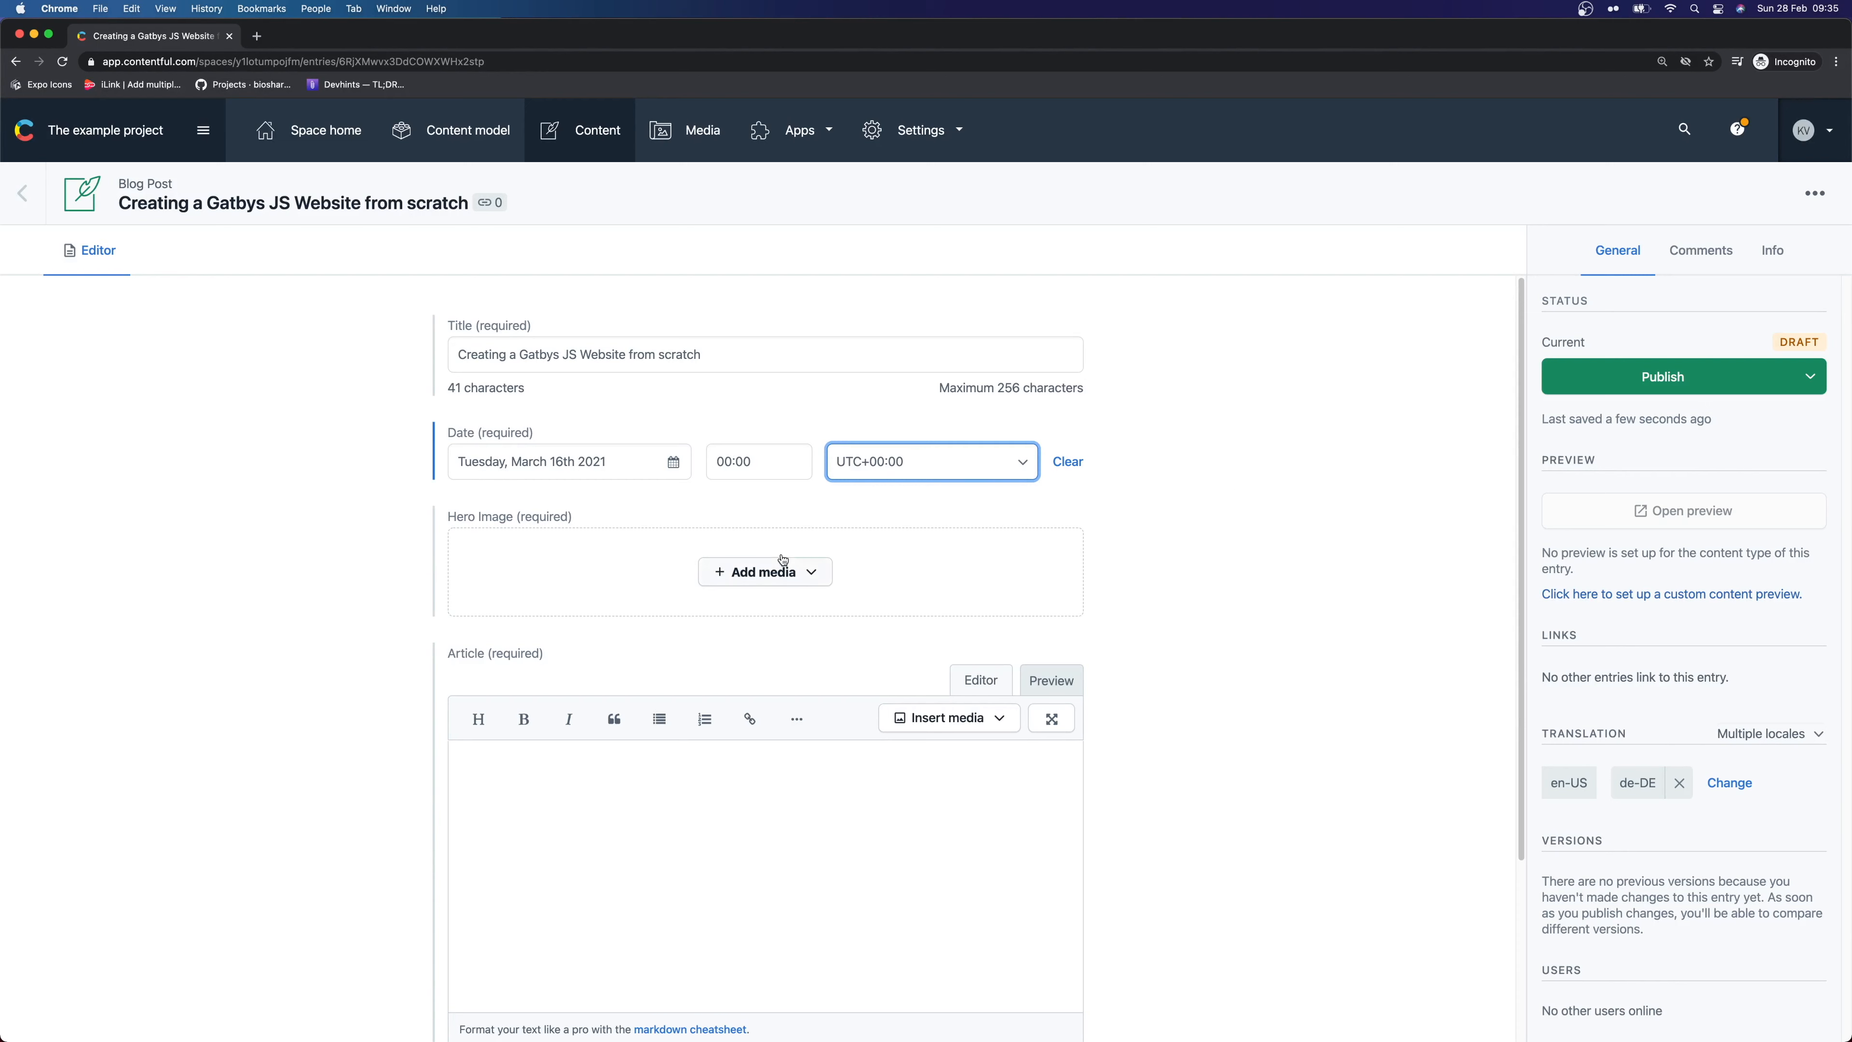
click(719, 591)
click(793, 577)
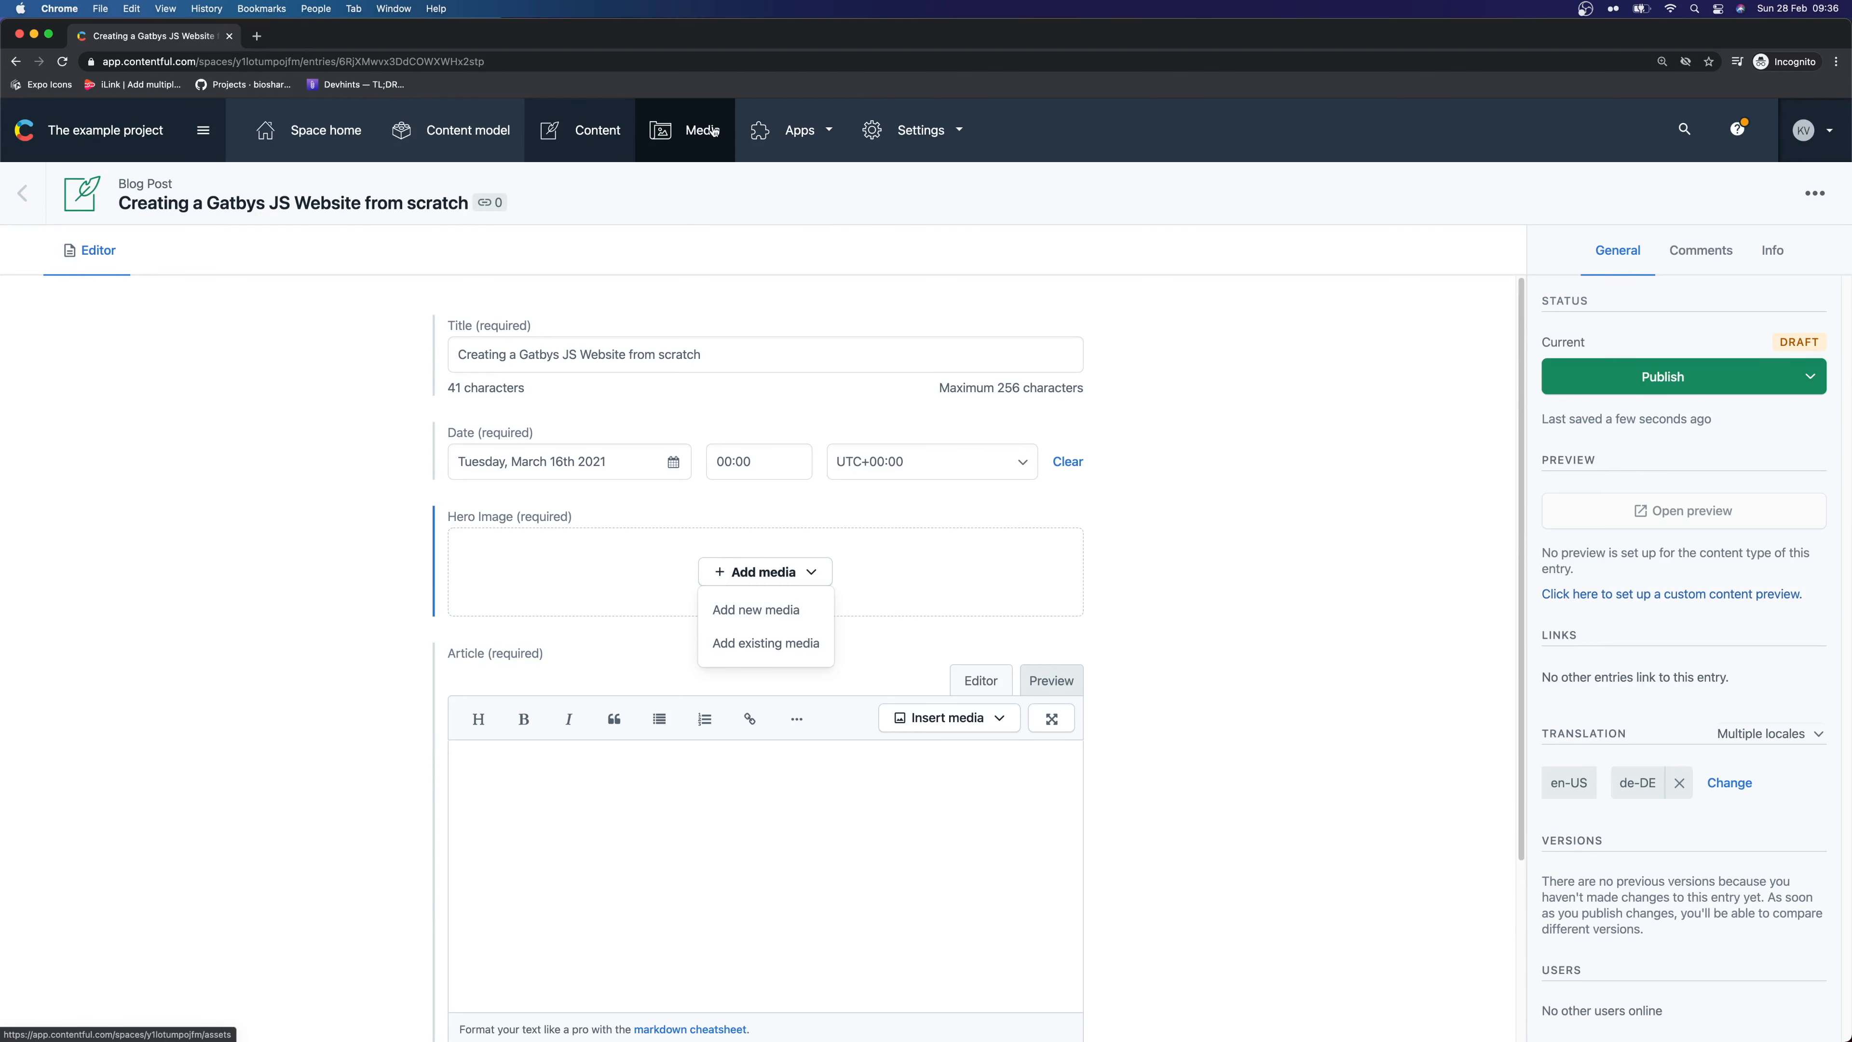
Dismiss the existing-asset picker and choose to add new media for the Hero Image
click(736, 659)
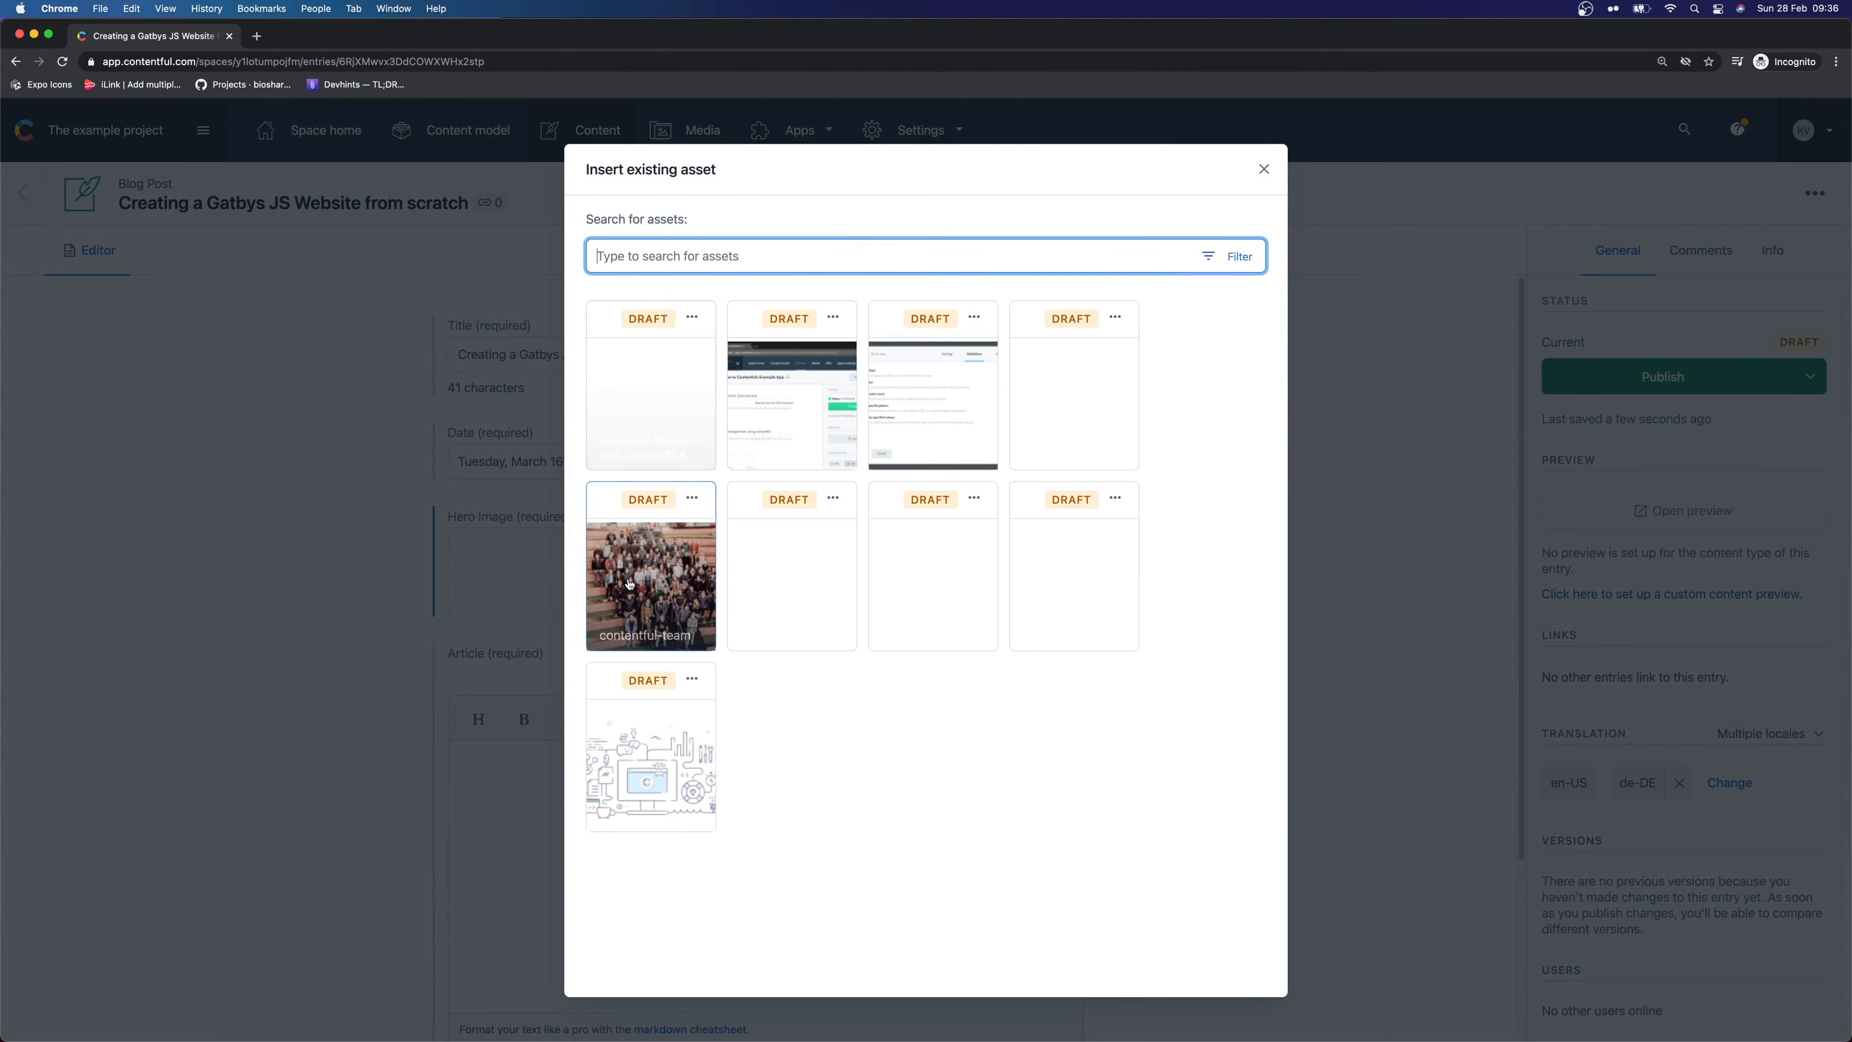
click(1270, 169)
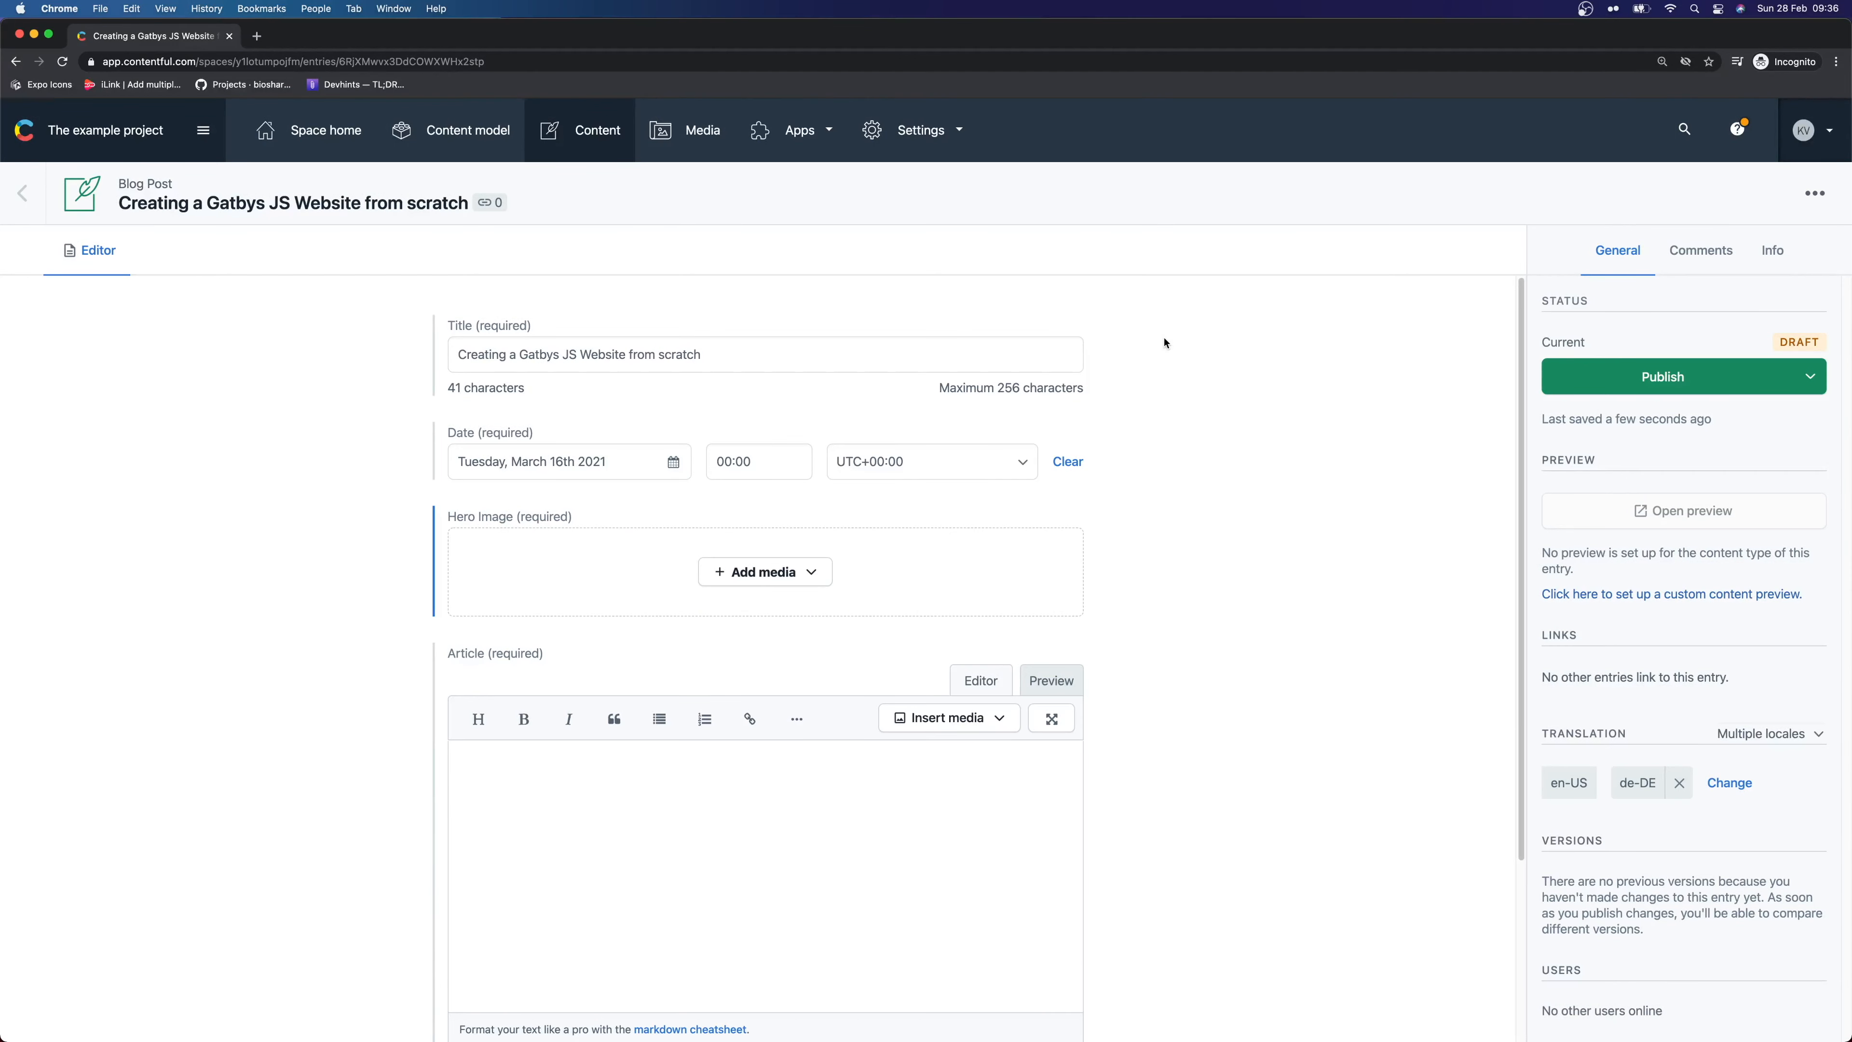
click(809, 571)
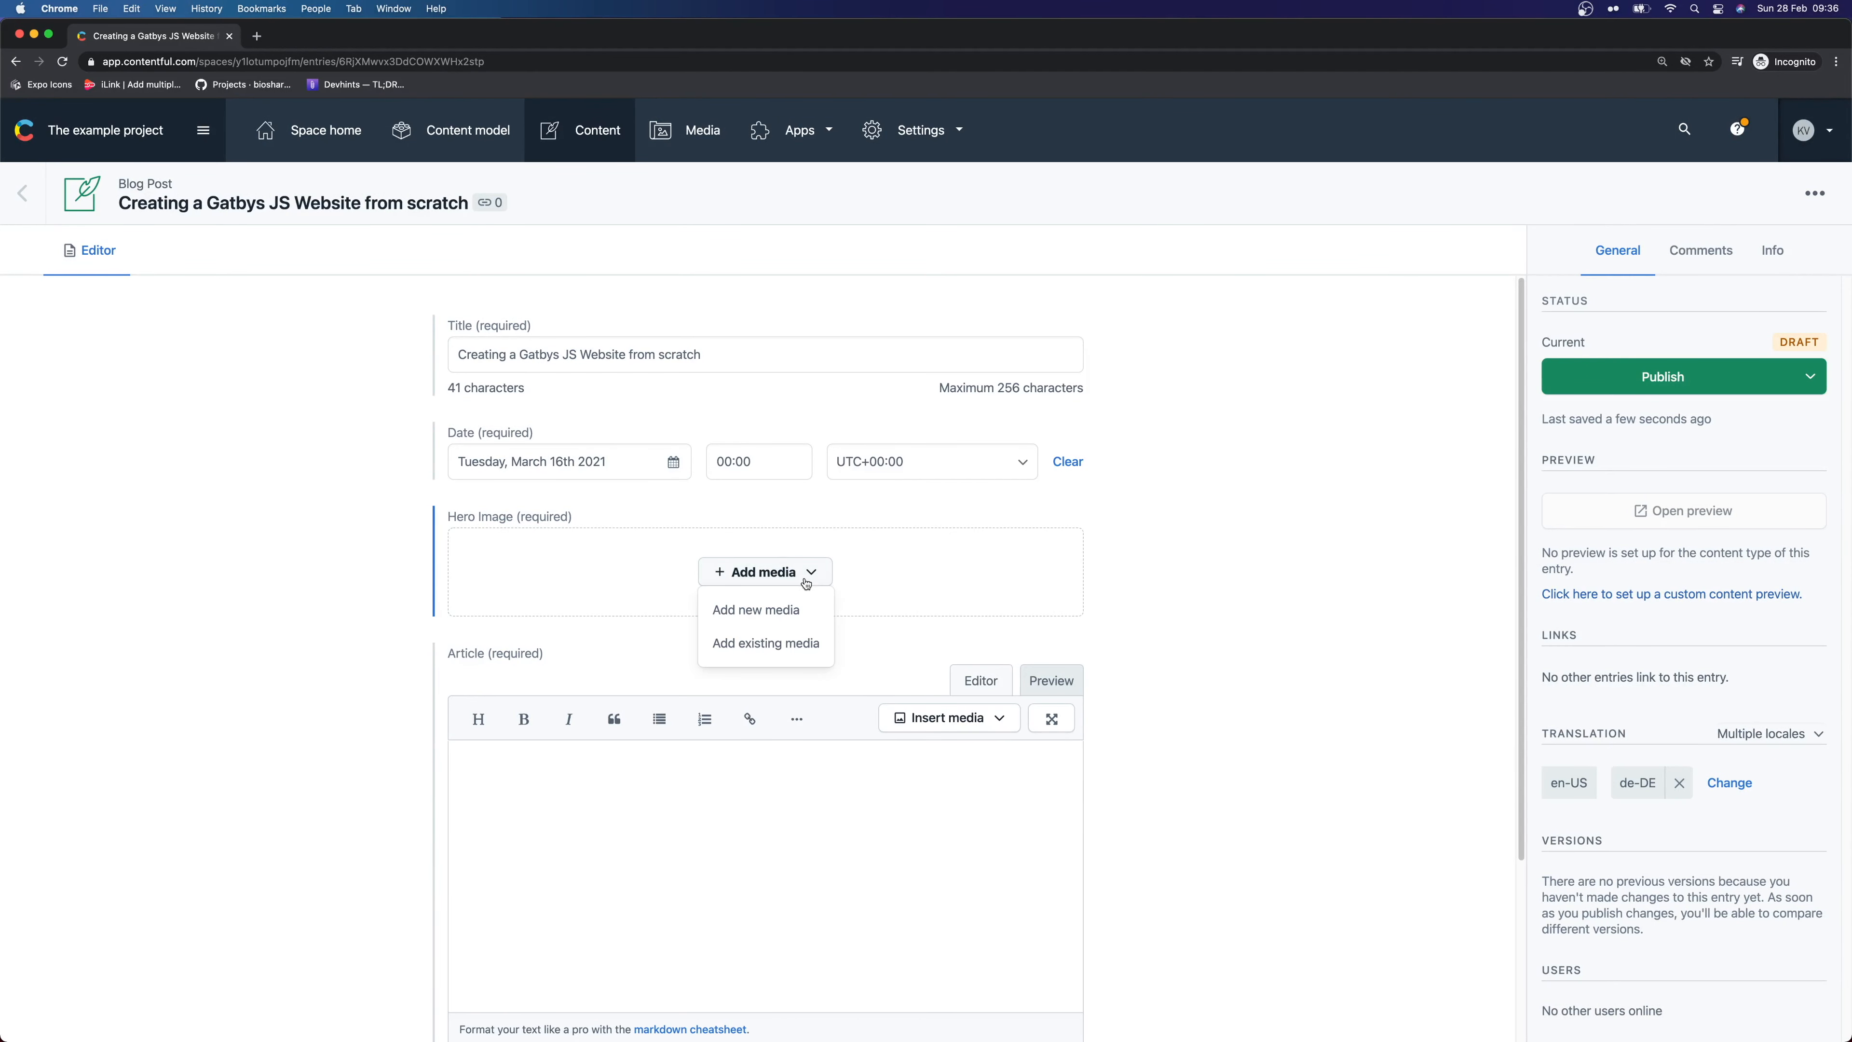
click(786, 609)
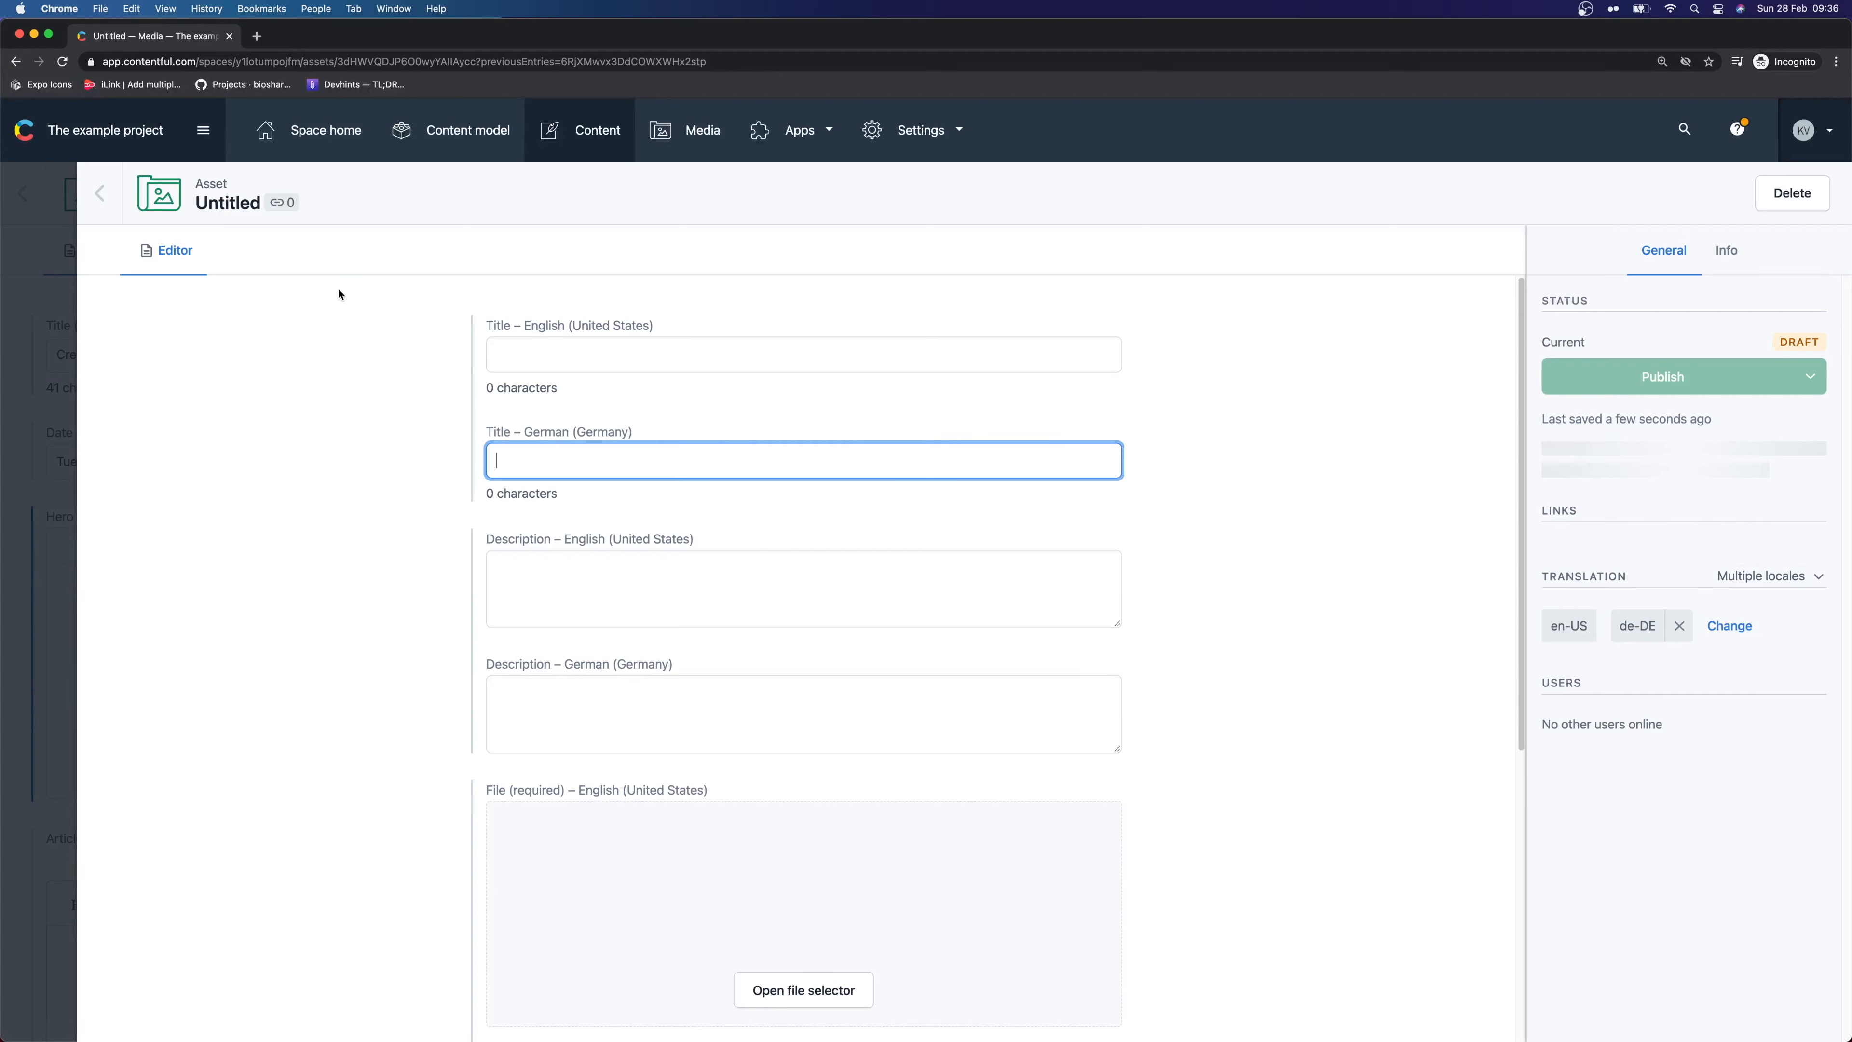
Title the new asset 'Gatsby Image' with the description 'Gatsby Image thumbnail'
scroll(645, 360, down, 3)
scroll(644, 361, down, 3)
scroll(828, 498, up, 6)
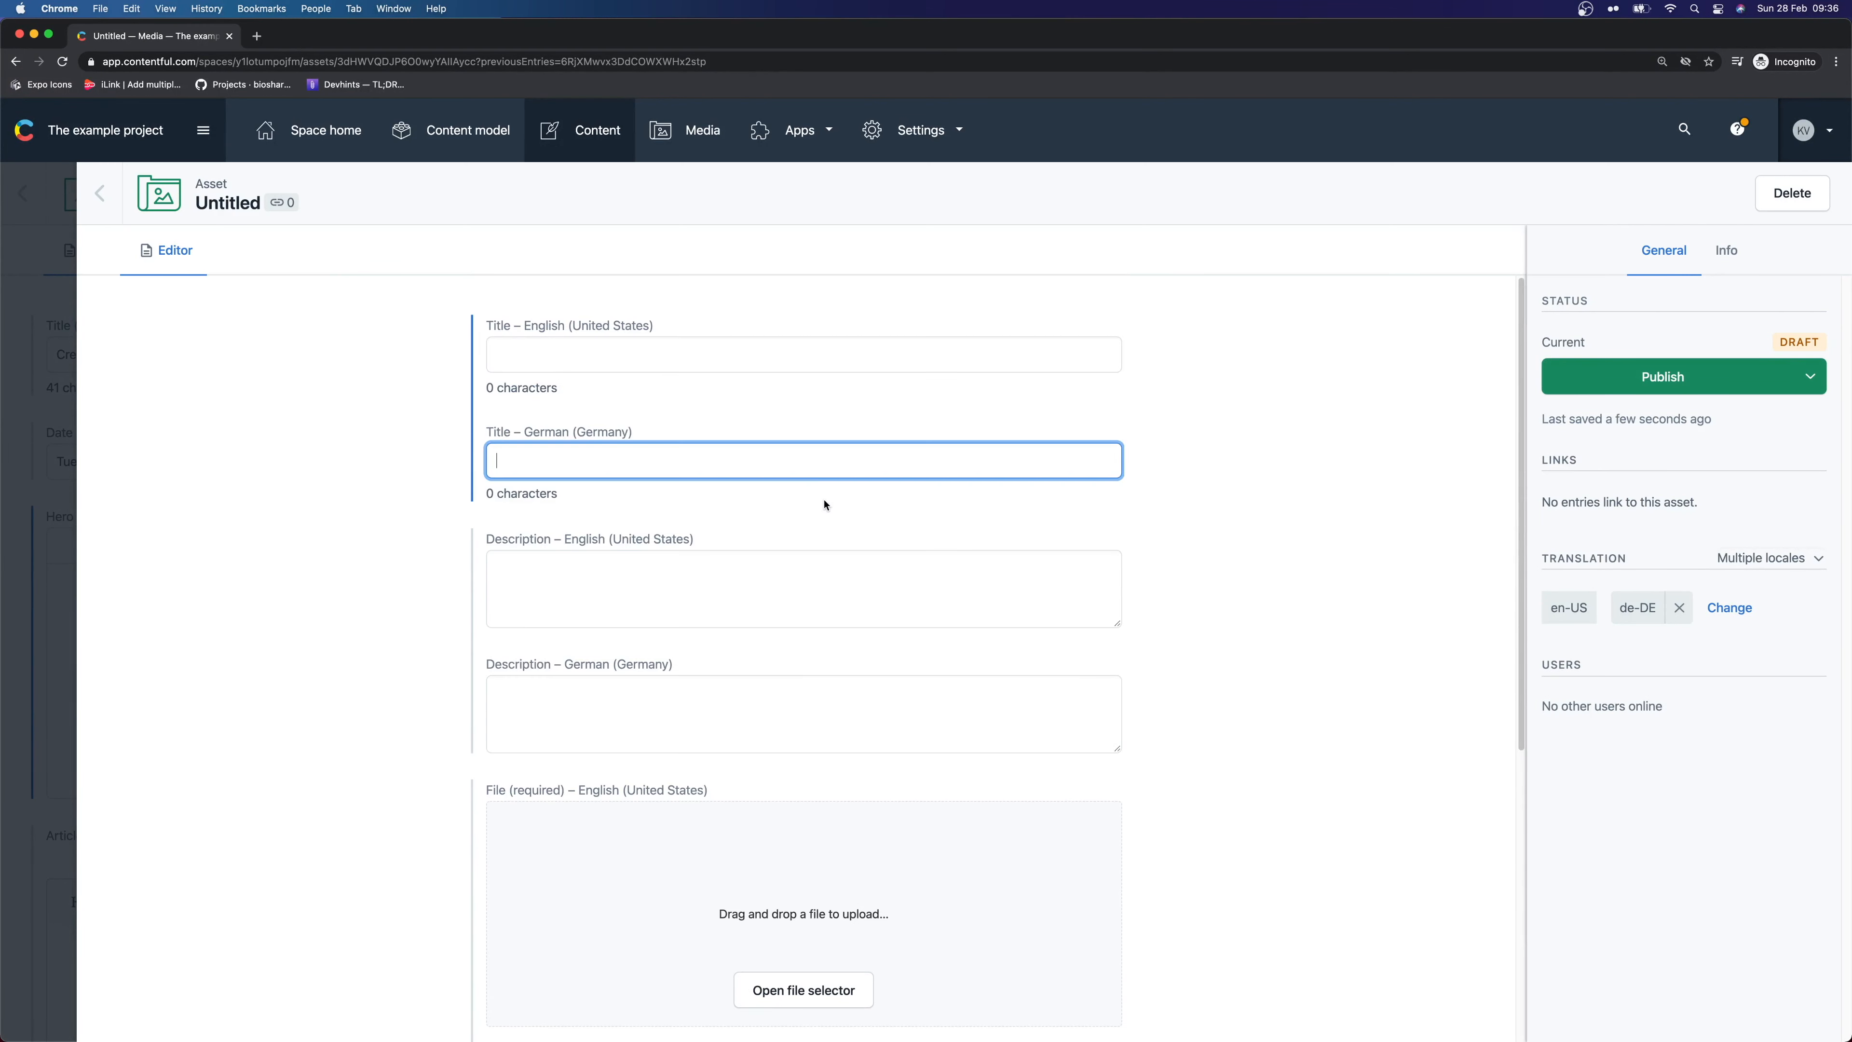
drag(489, 326, 872, 550)
click(390, 497)
click(566, 367)
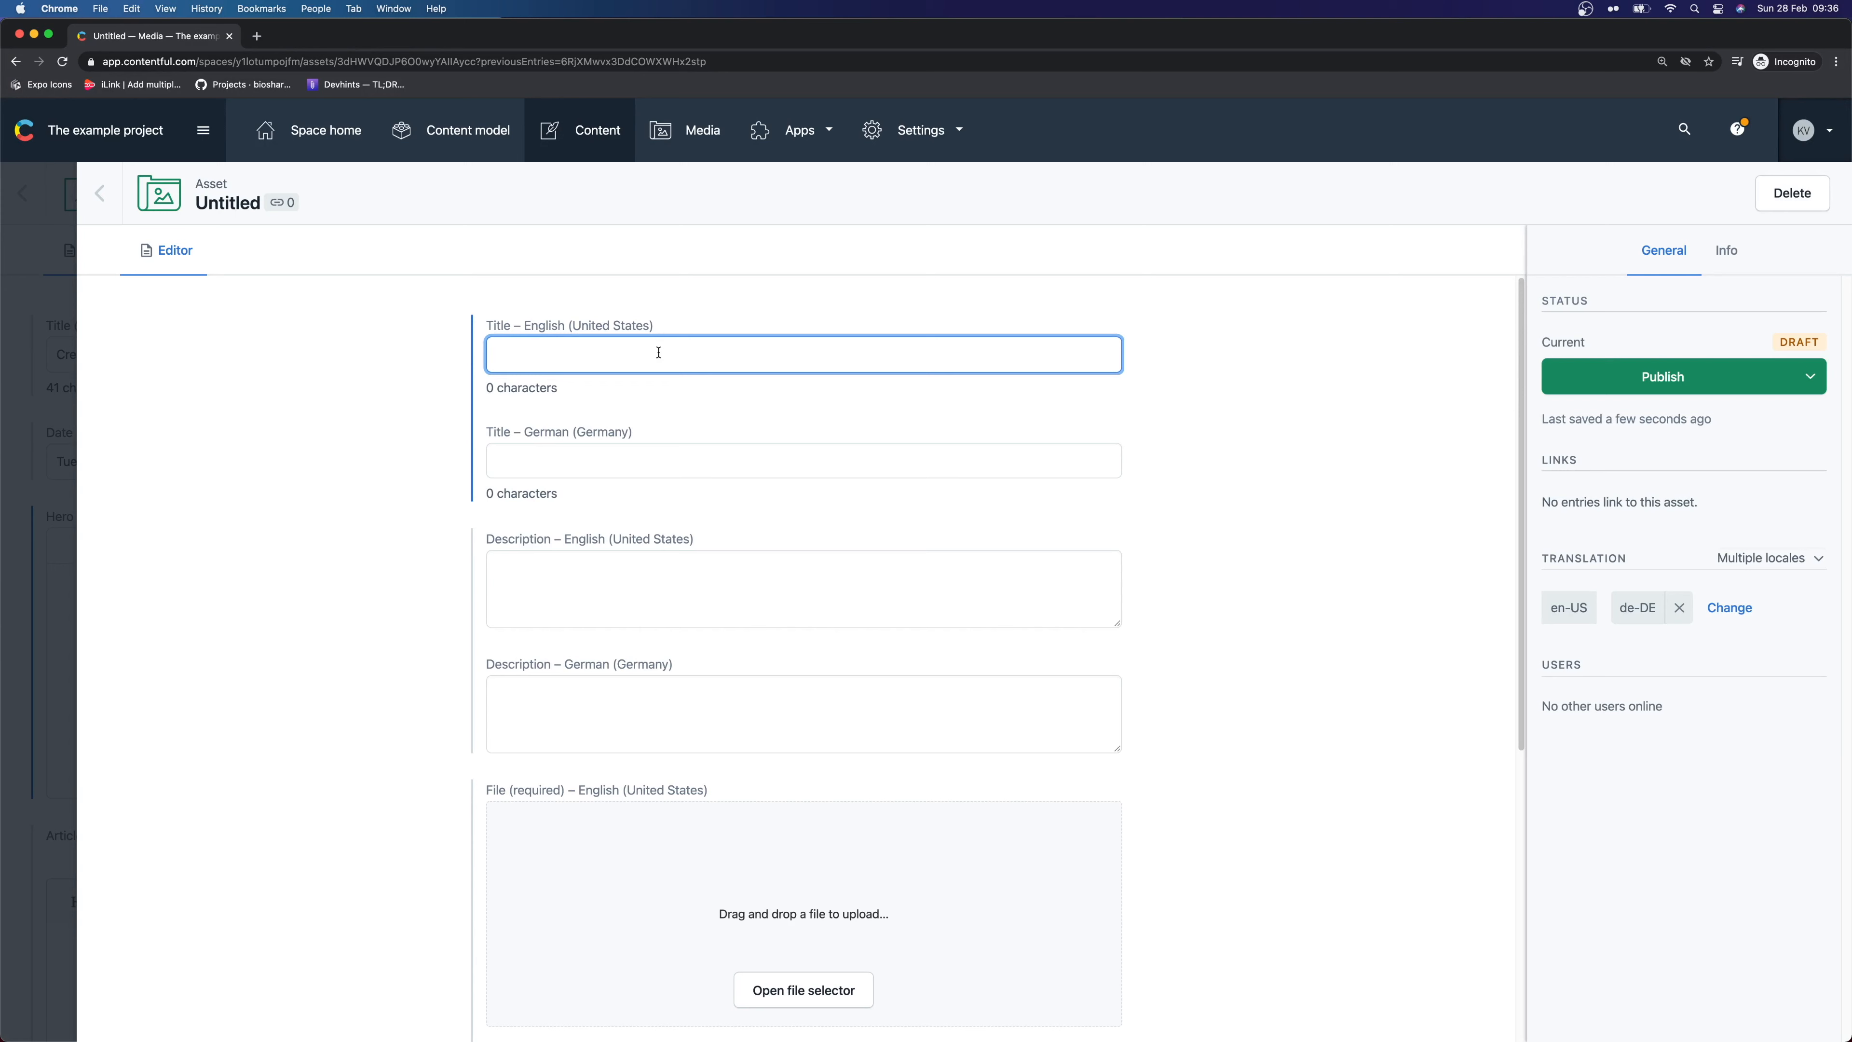
text(Gatsby Image)
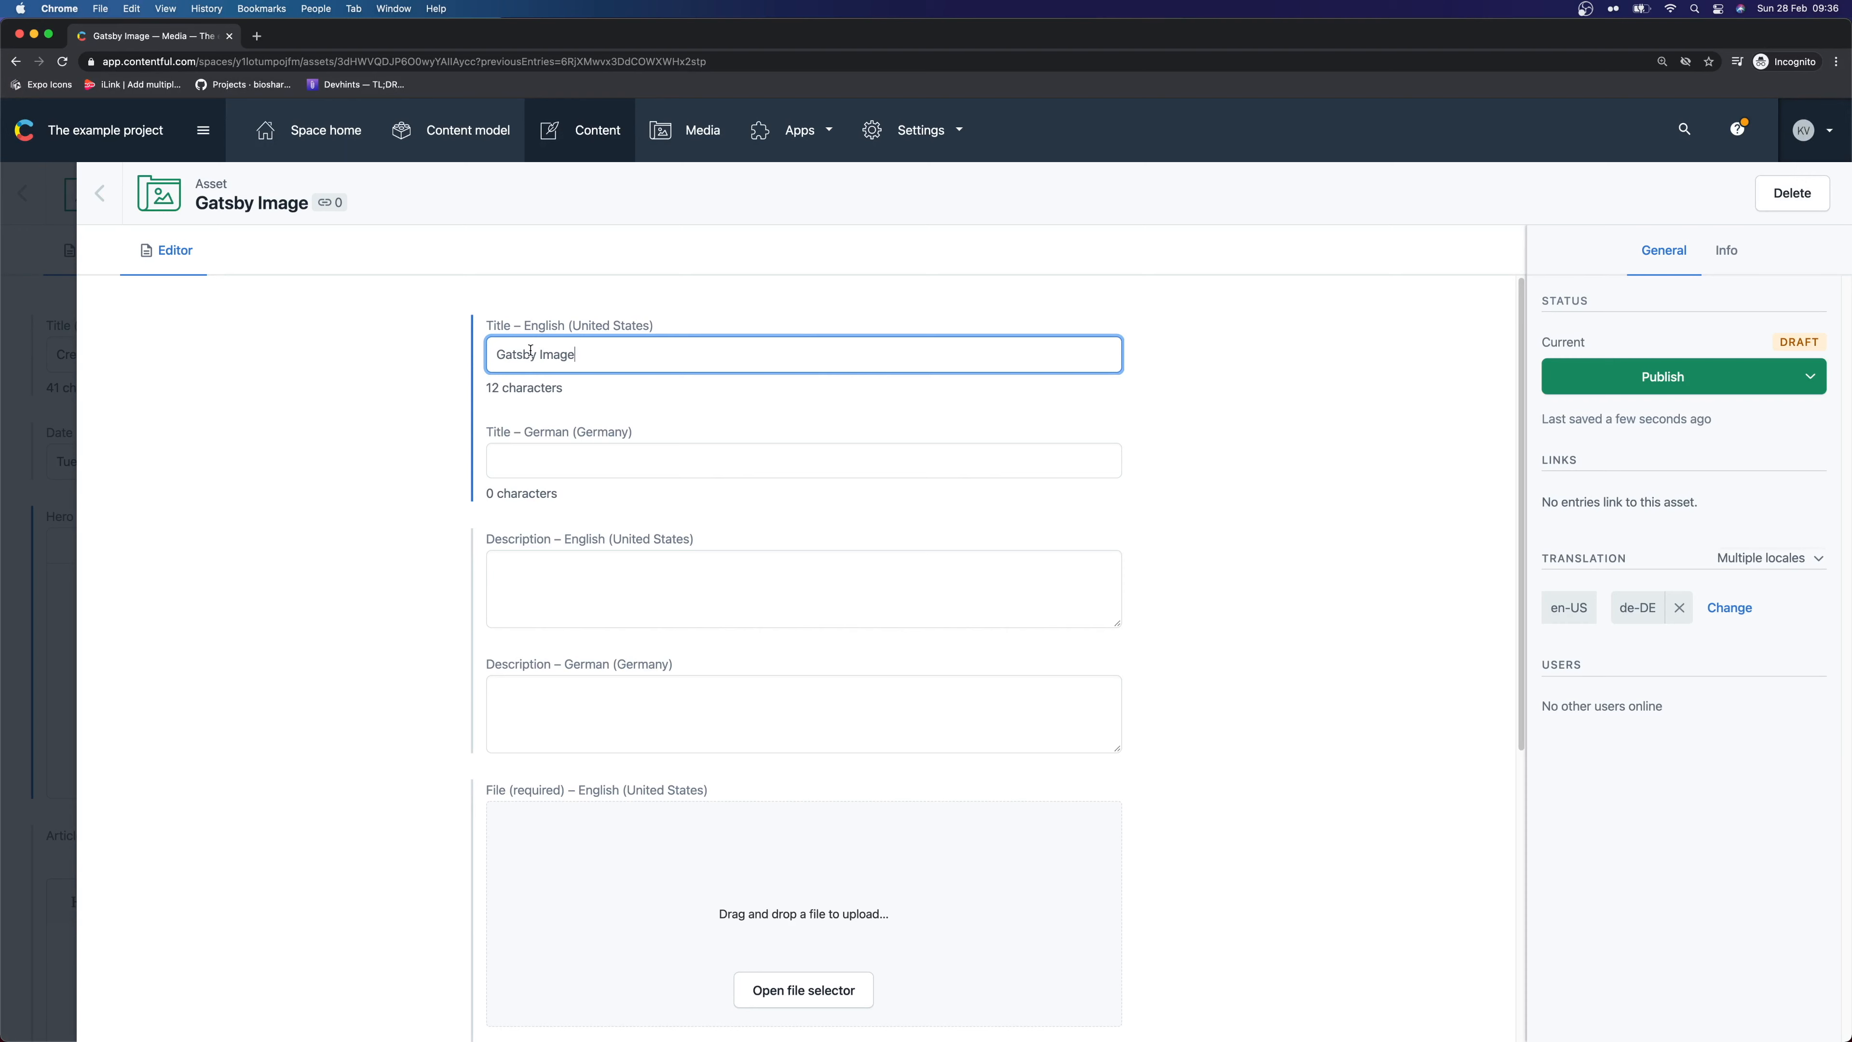
scroll(620, 538, down, 1)
click(619, 556)
click(497, 332)
click(649, 539)
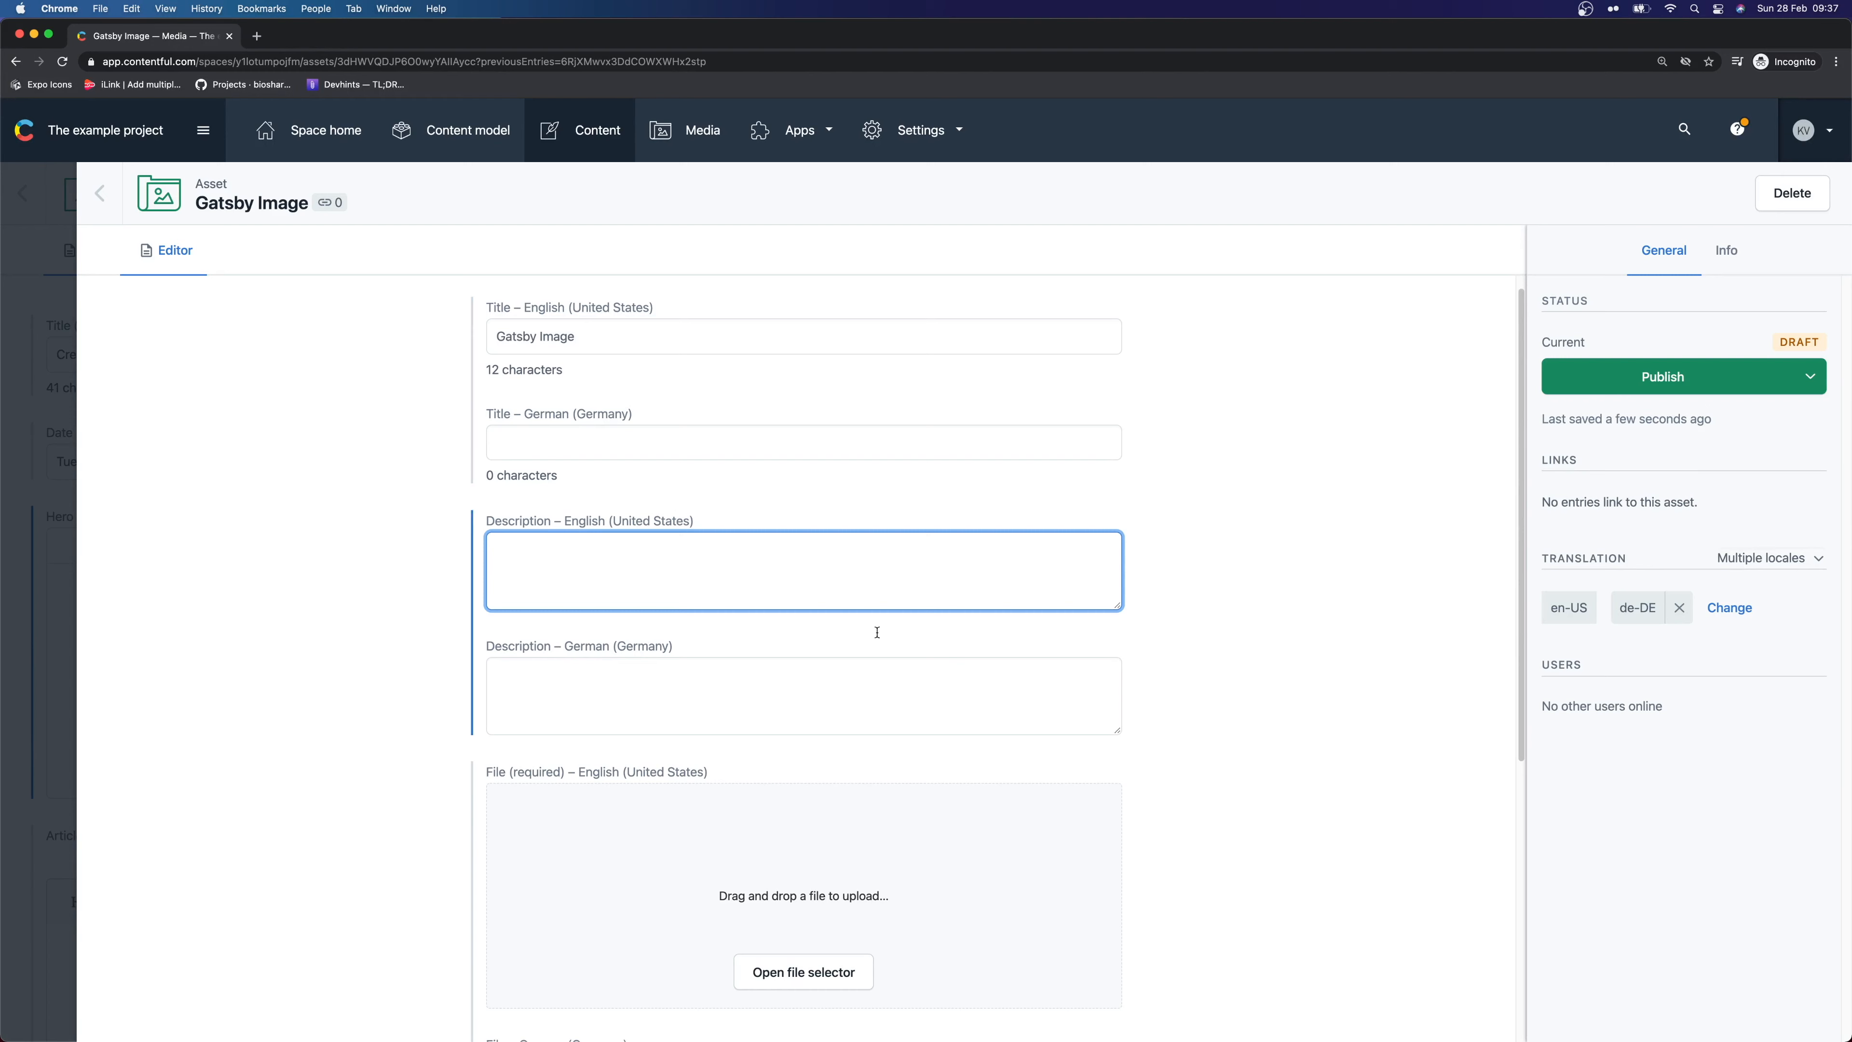
text(Gatsby Image thumbnail)
Upload gatsby.png to the asset, publish it, and return to the blog post entry
scroll(793, 542, down, 3)
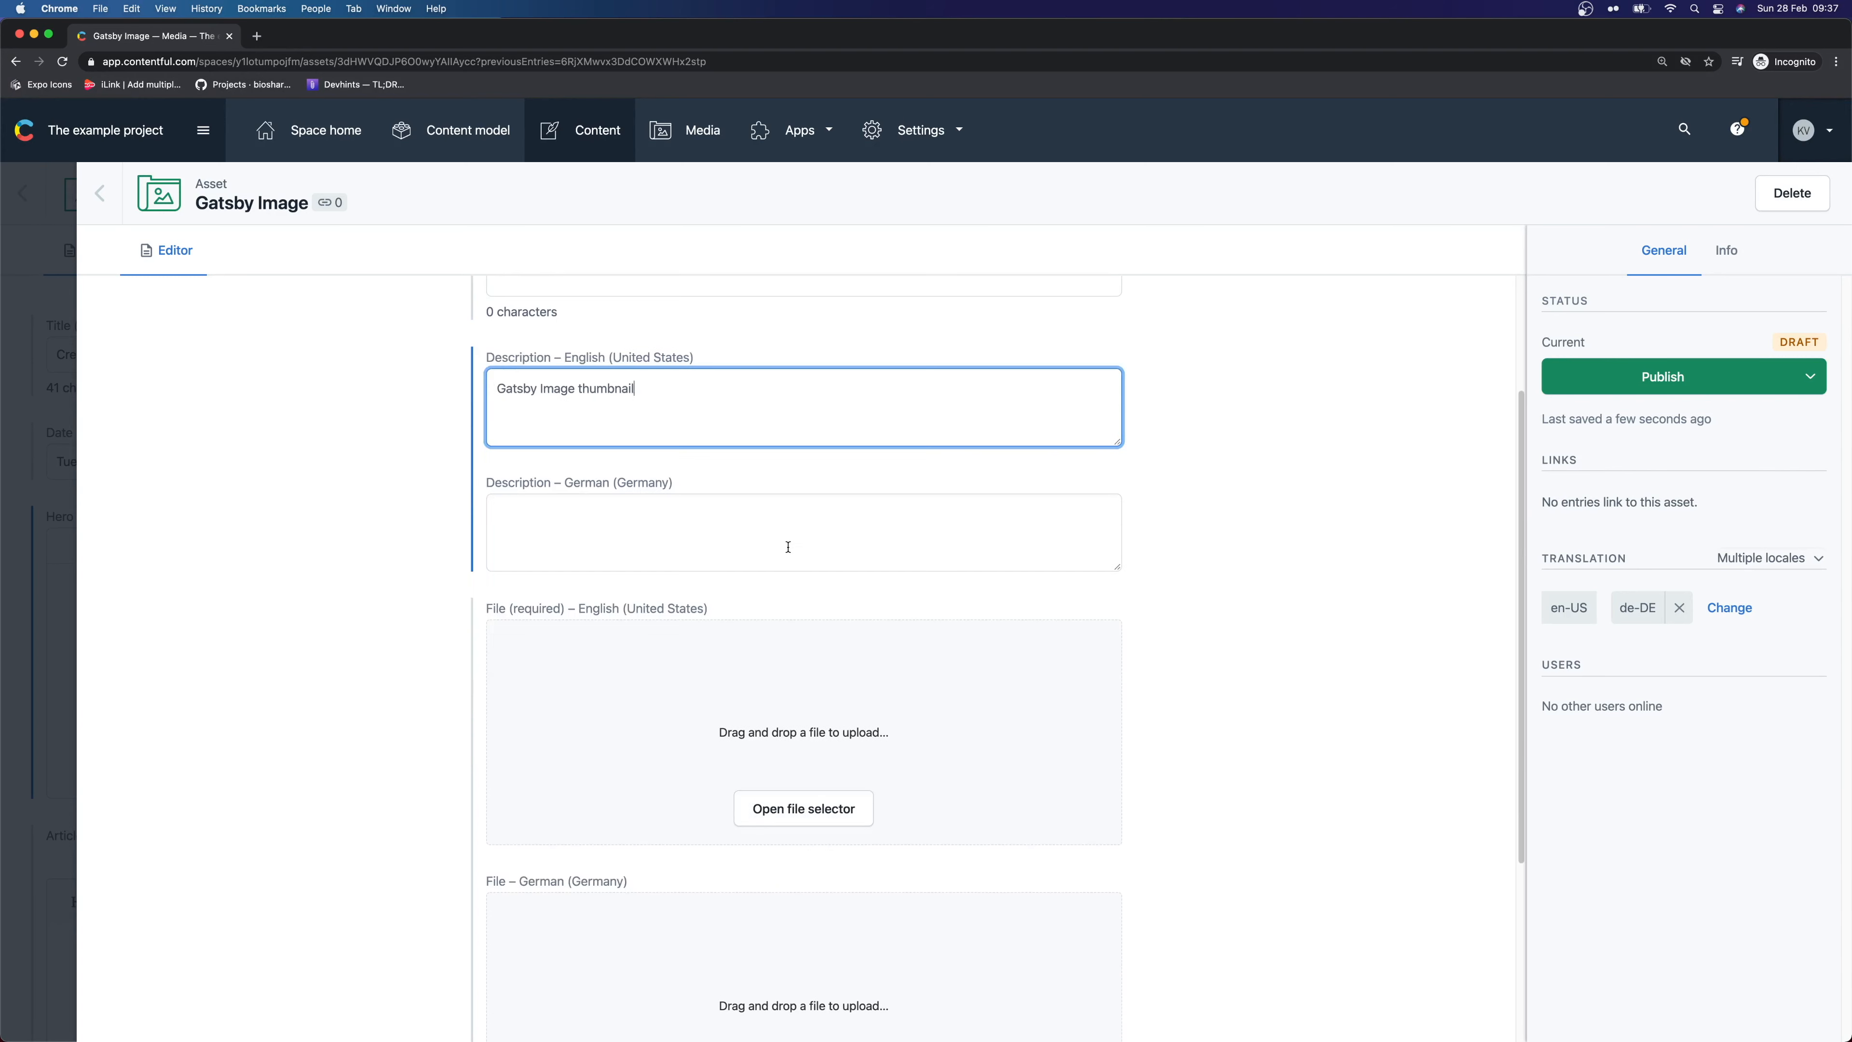
scroll(677, 535, down, 1)
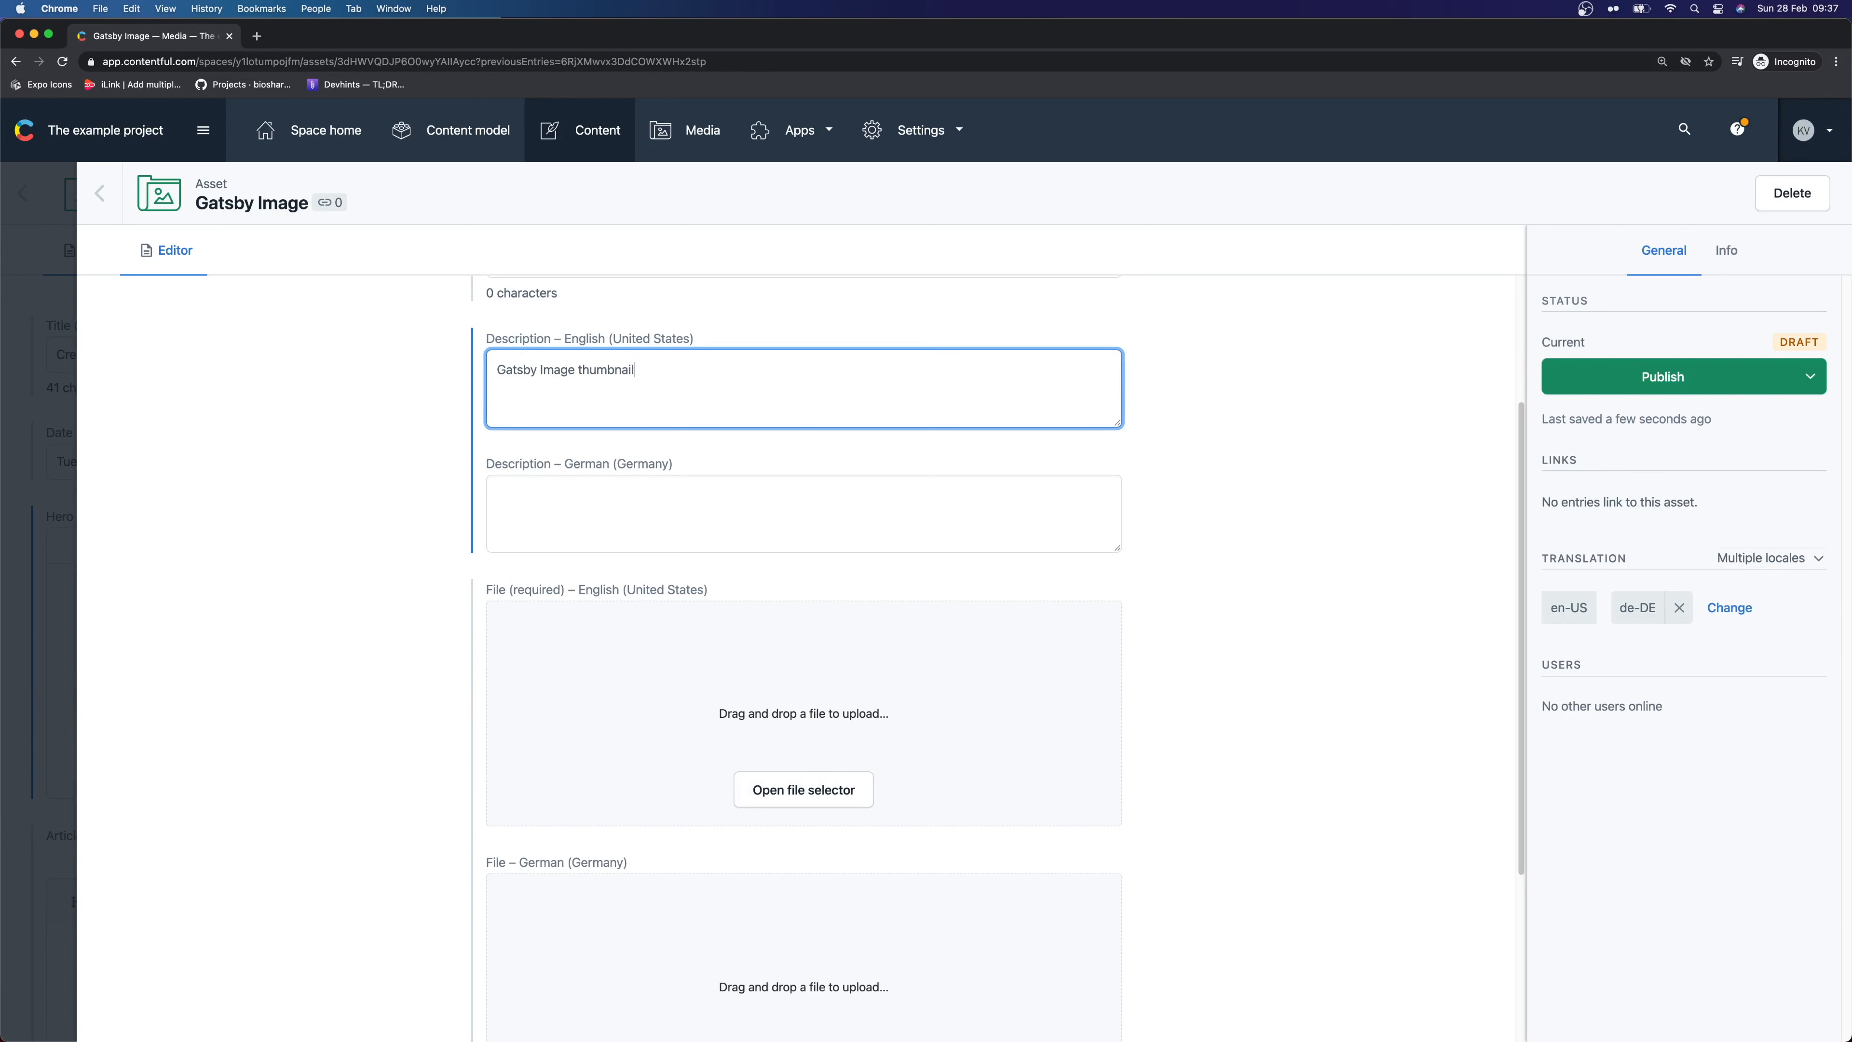
key(super+Tab)
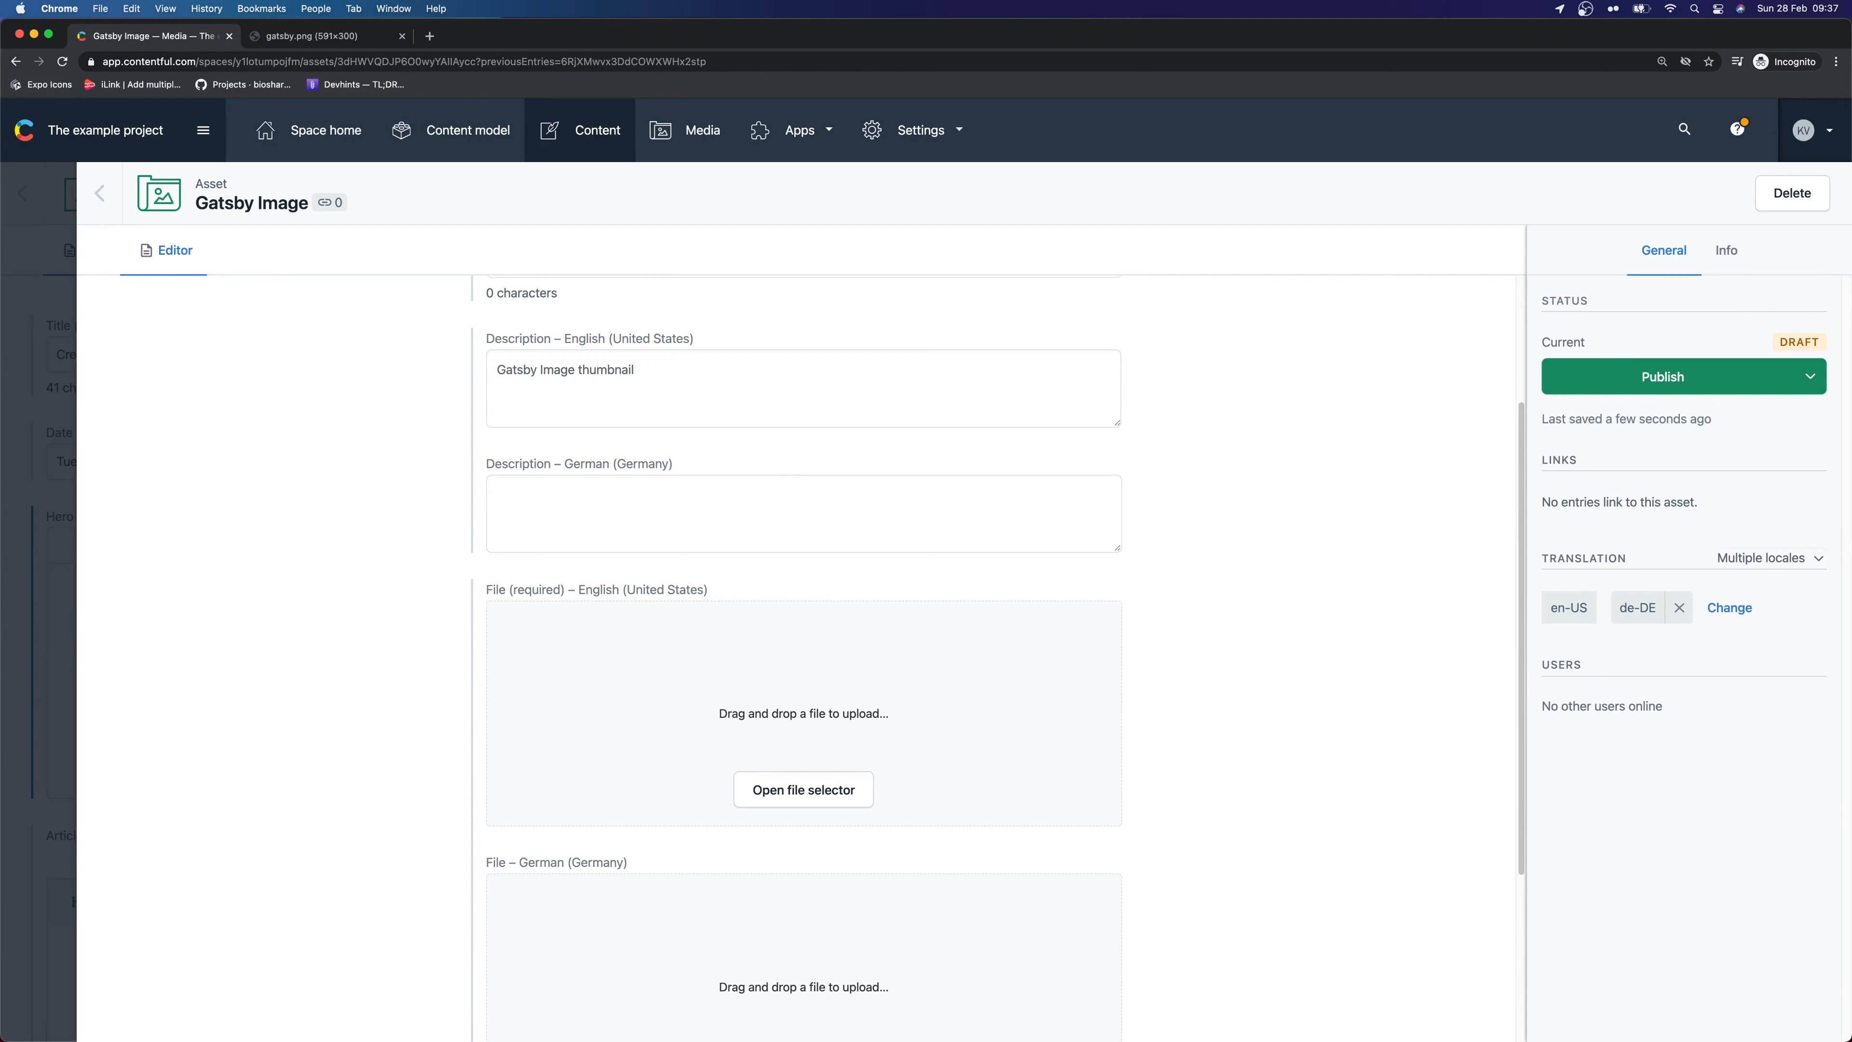
drag(182, 481, 955, 704)
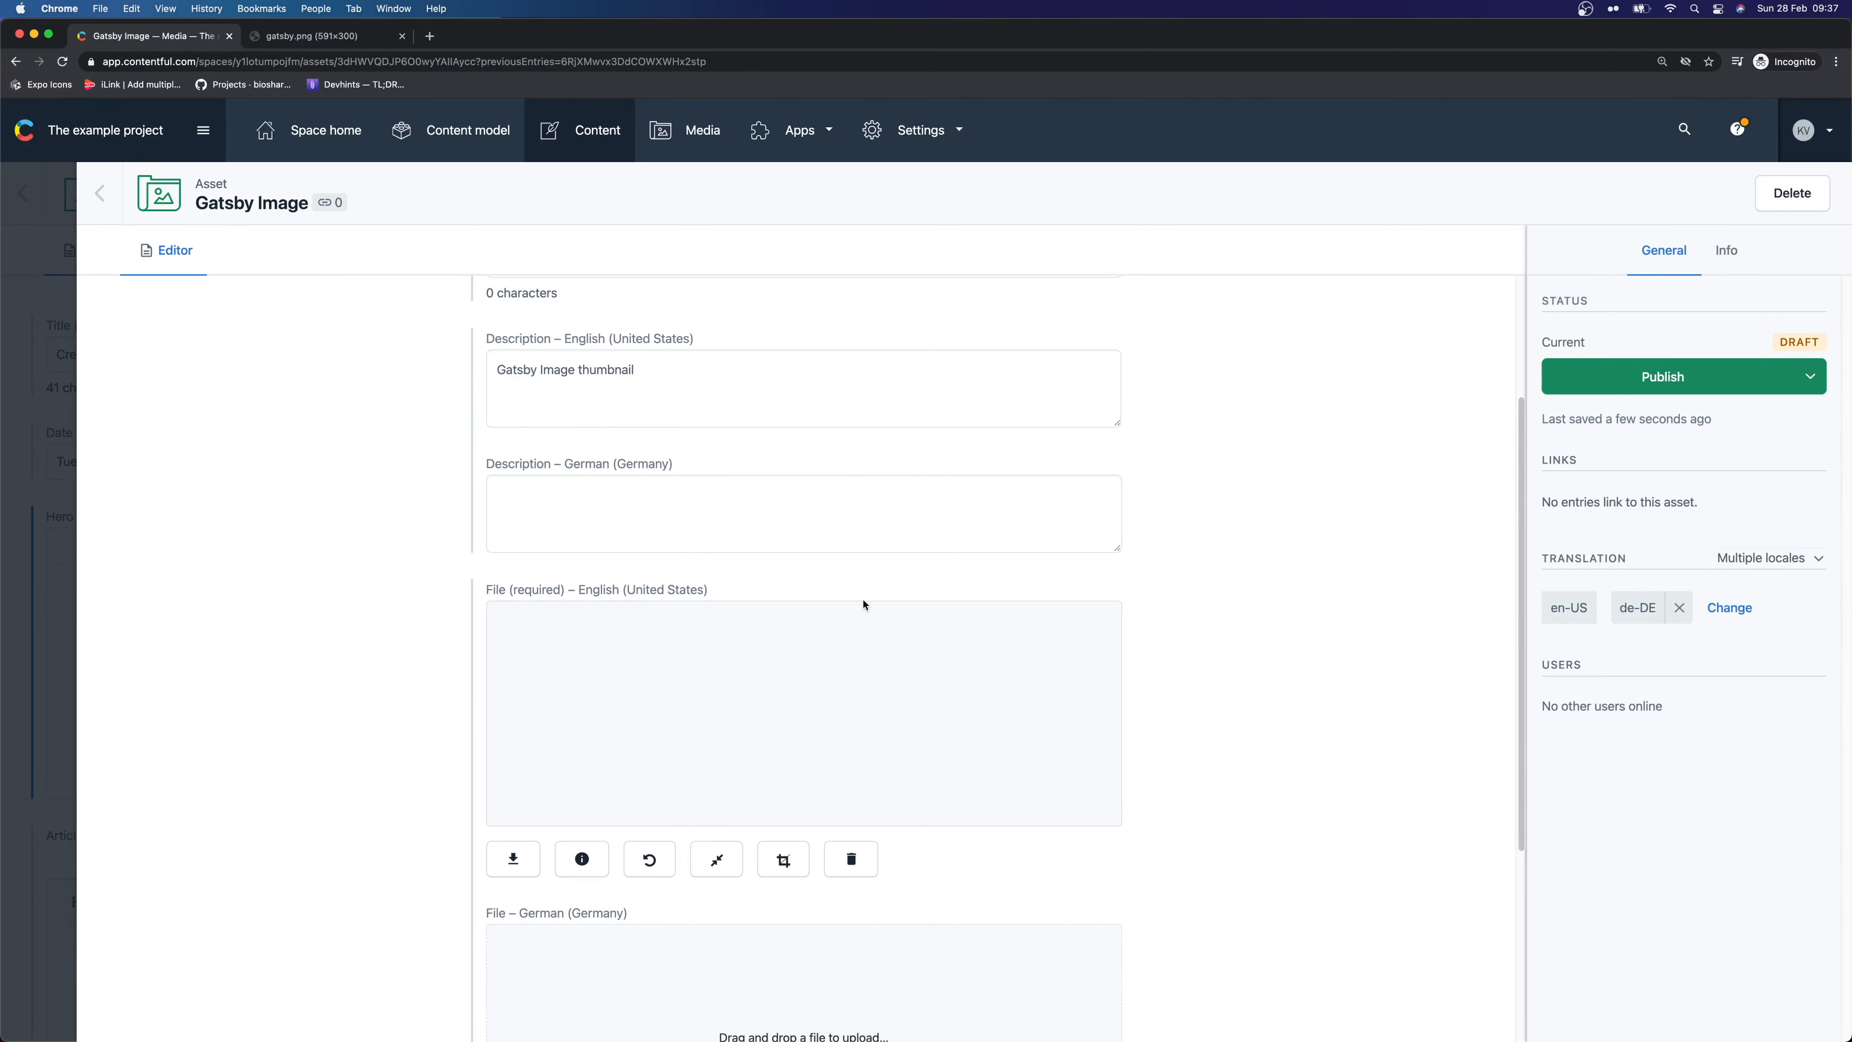
click(1699, 376)
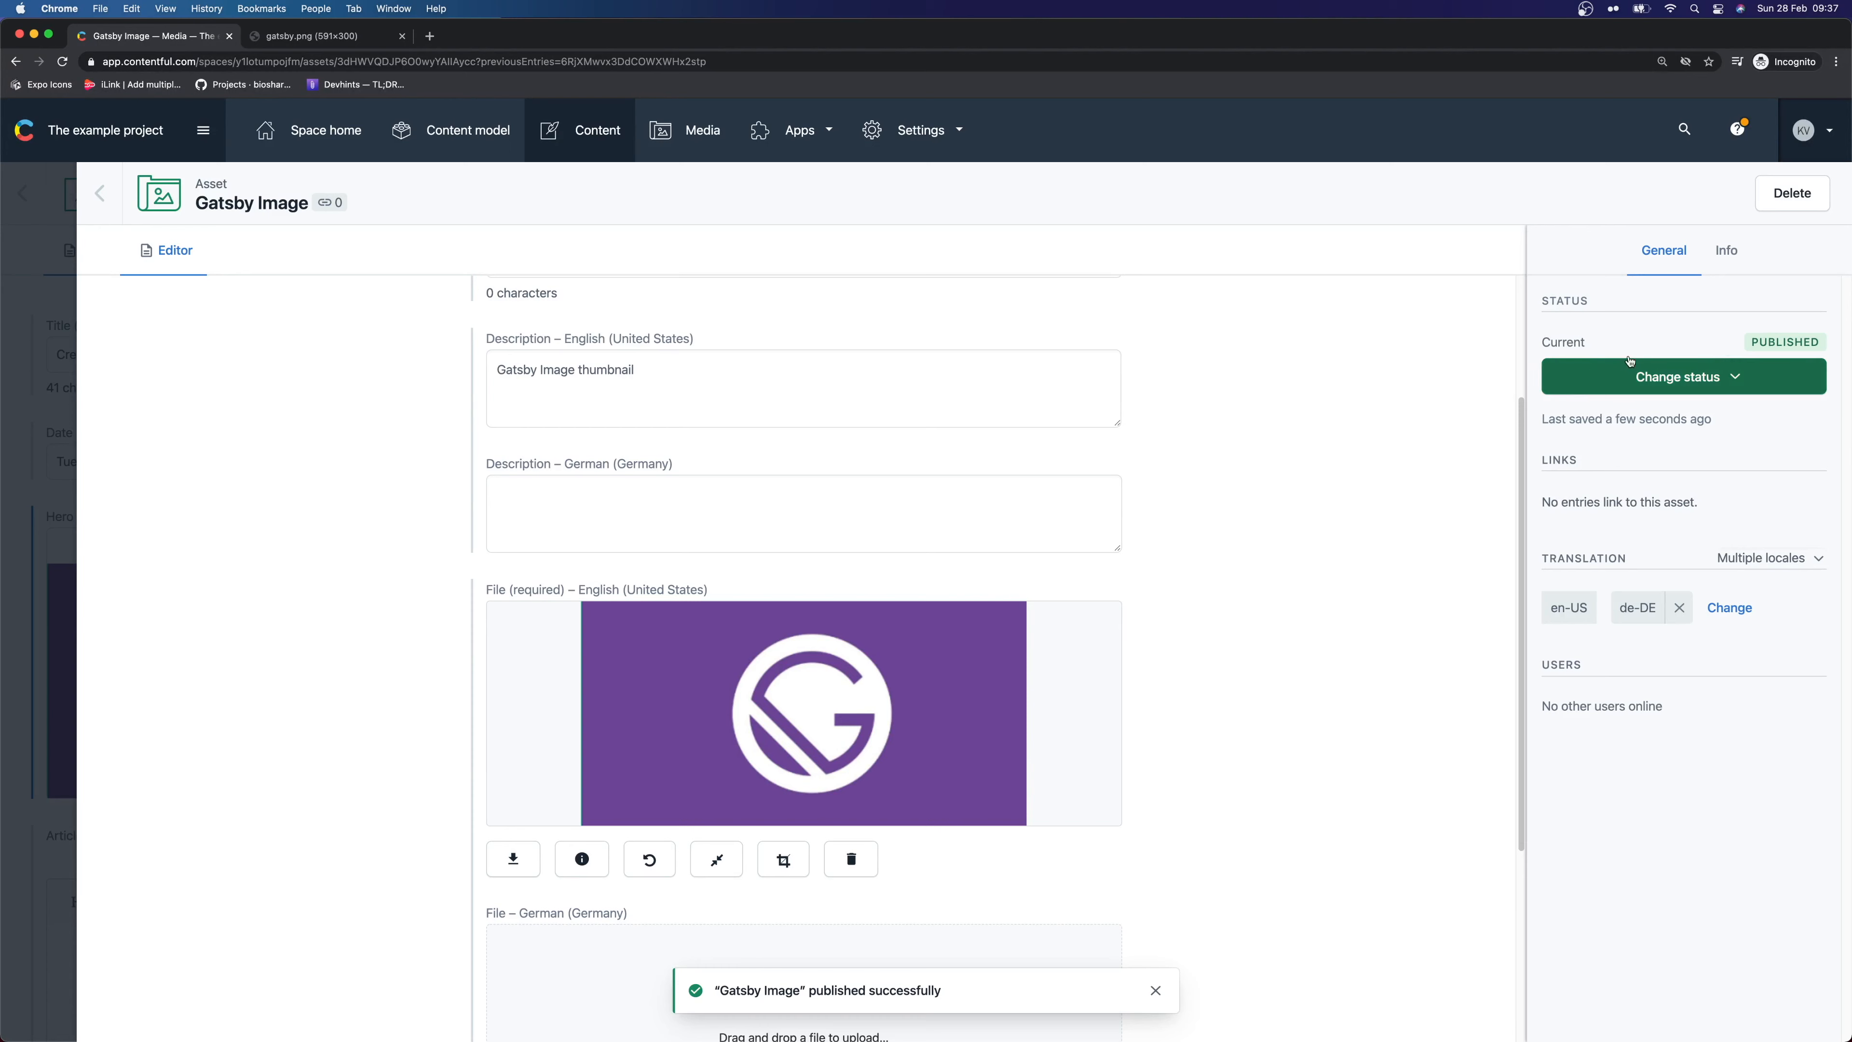
click(100, 193)
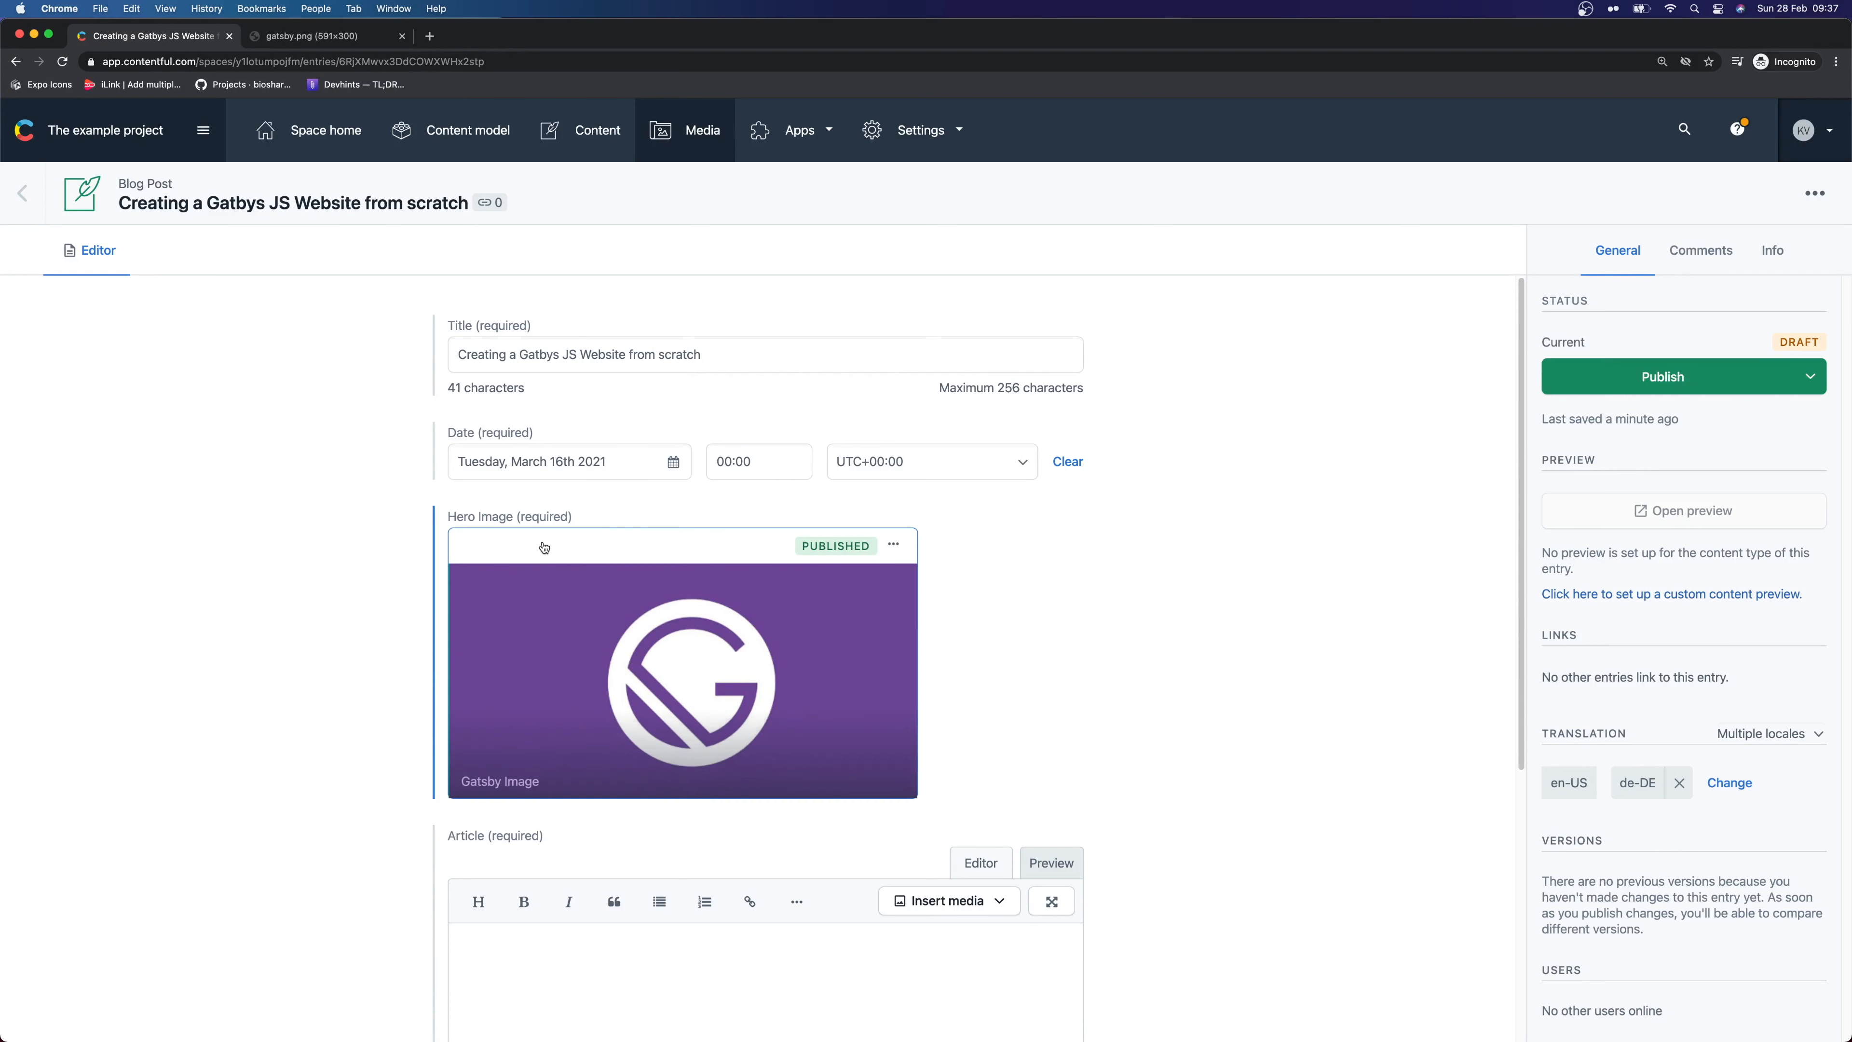
scroll(543, 555, down, 5)
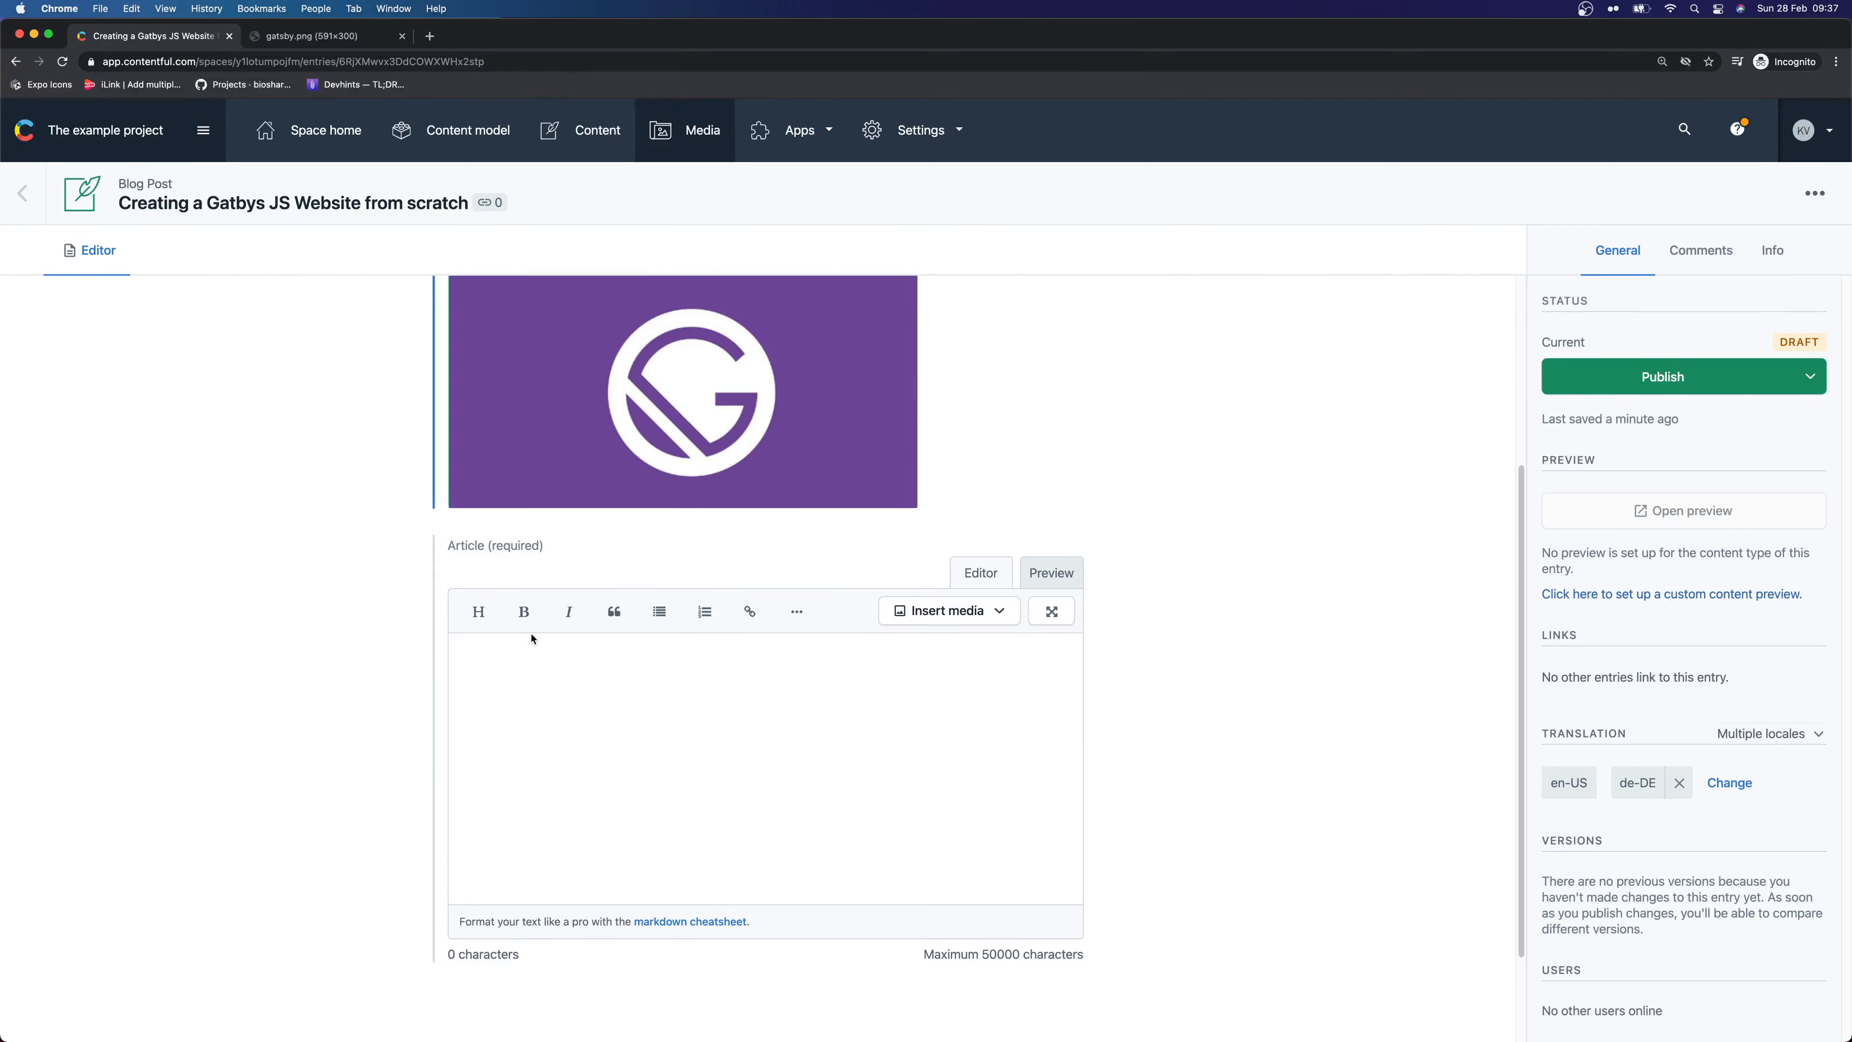
key(super+Tab)
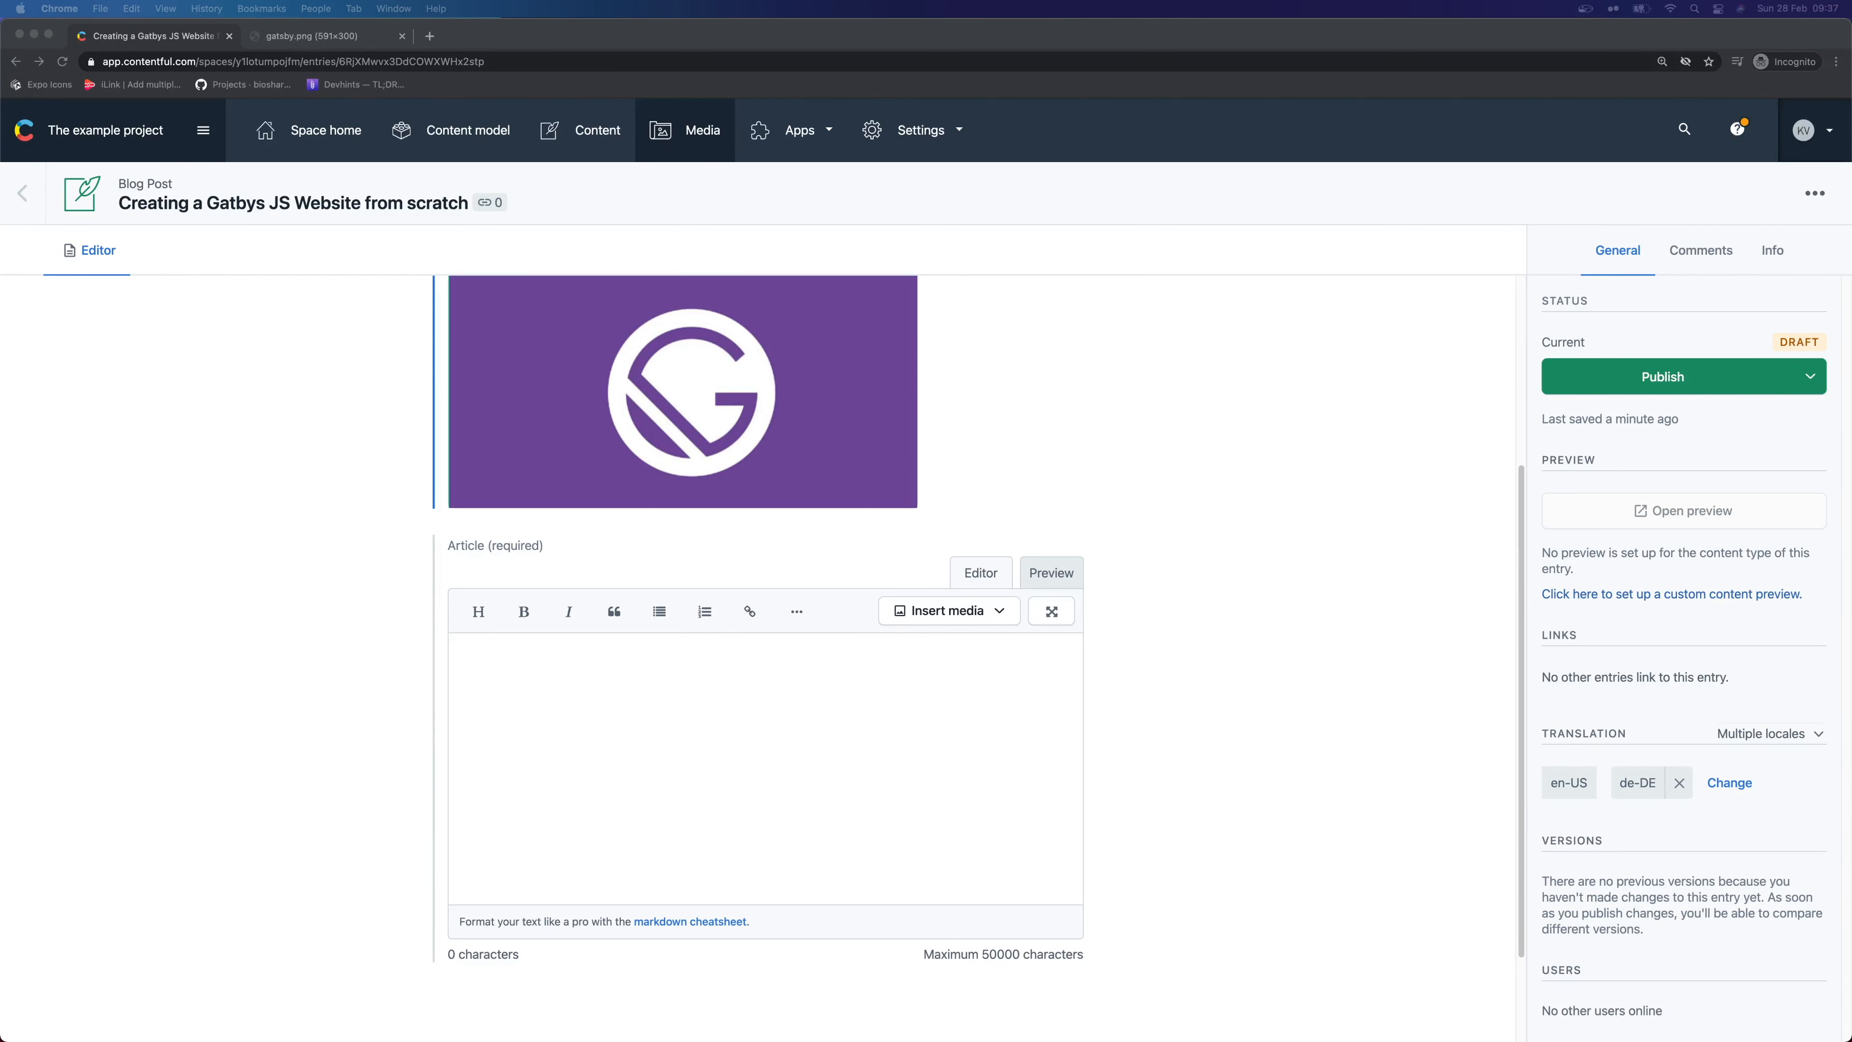
click(429, 42)
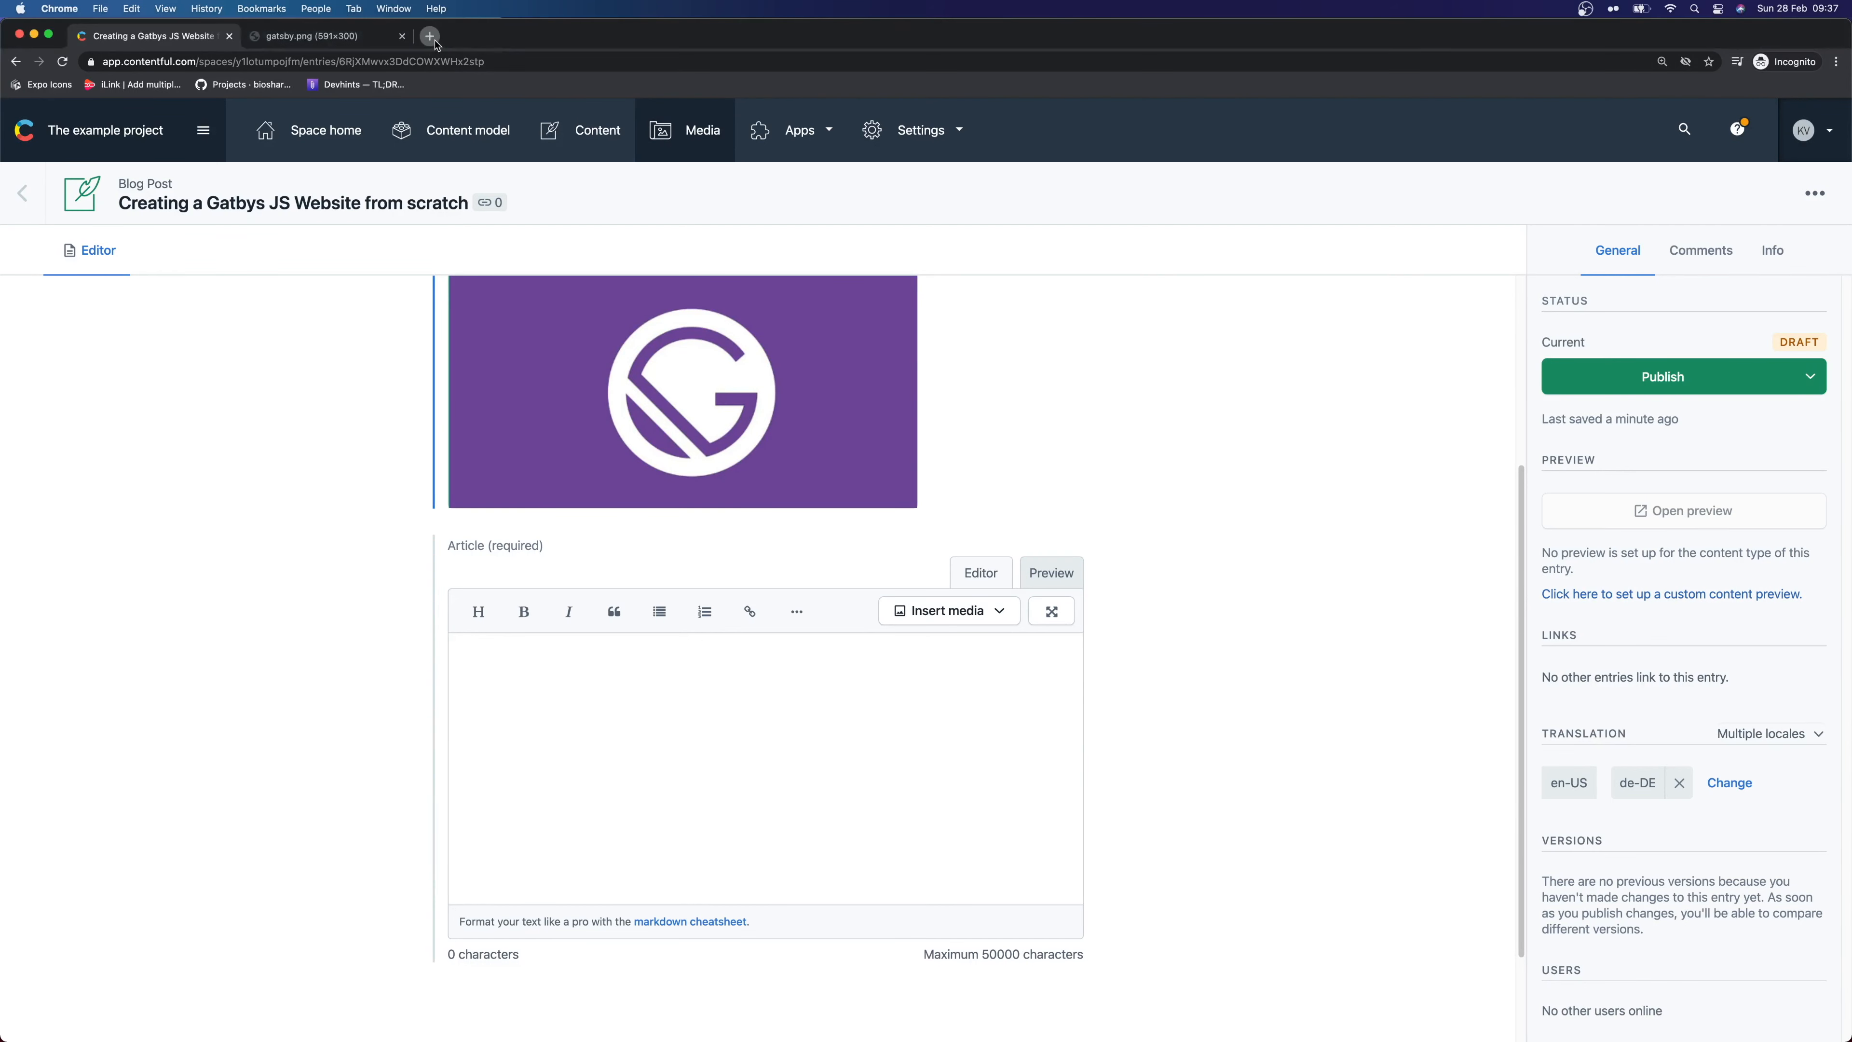
Generate five Lorem Ipsum paragraphs on lipsum.com and select them
text(lorem ipsum)
key(Return)
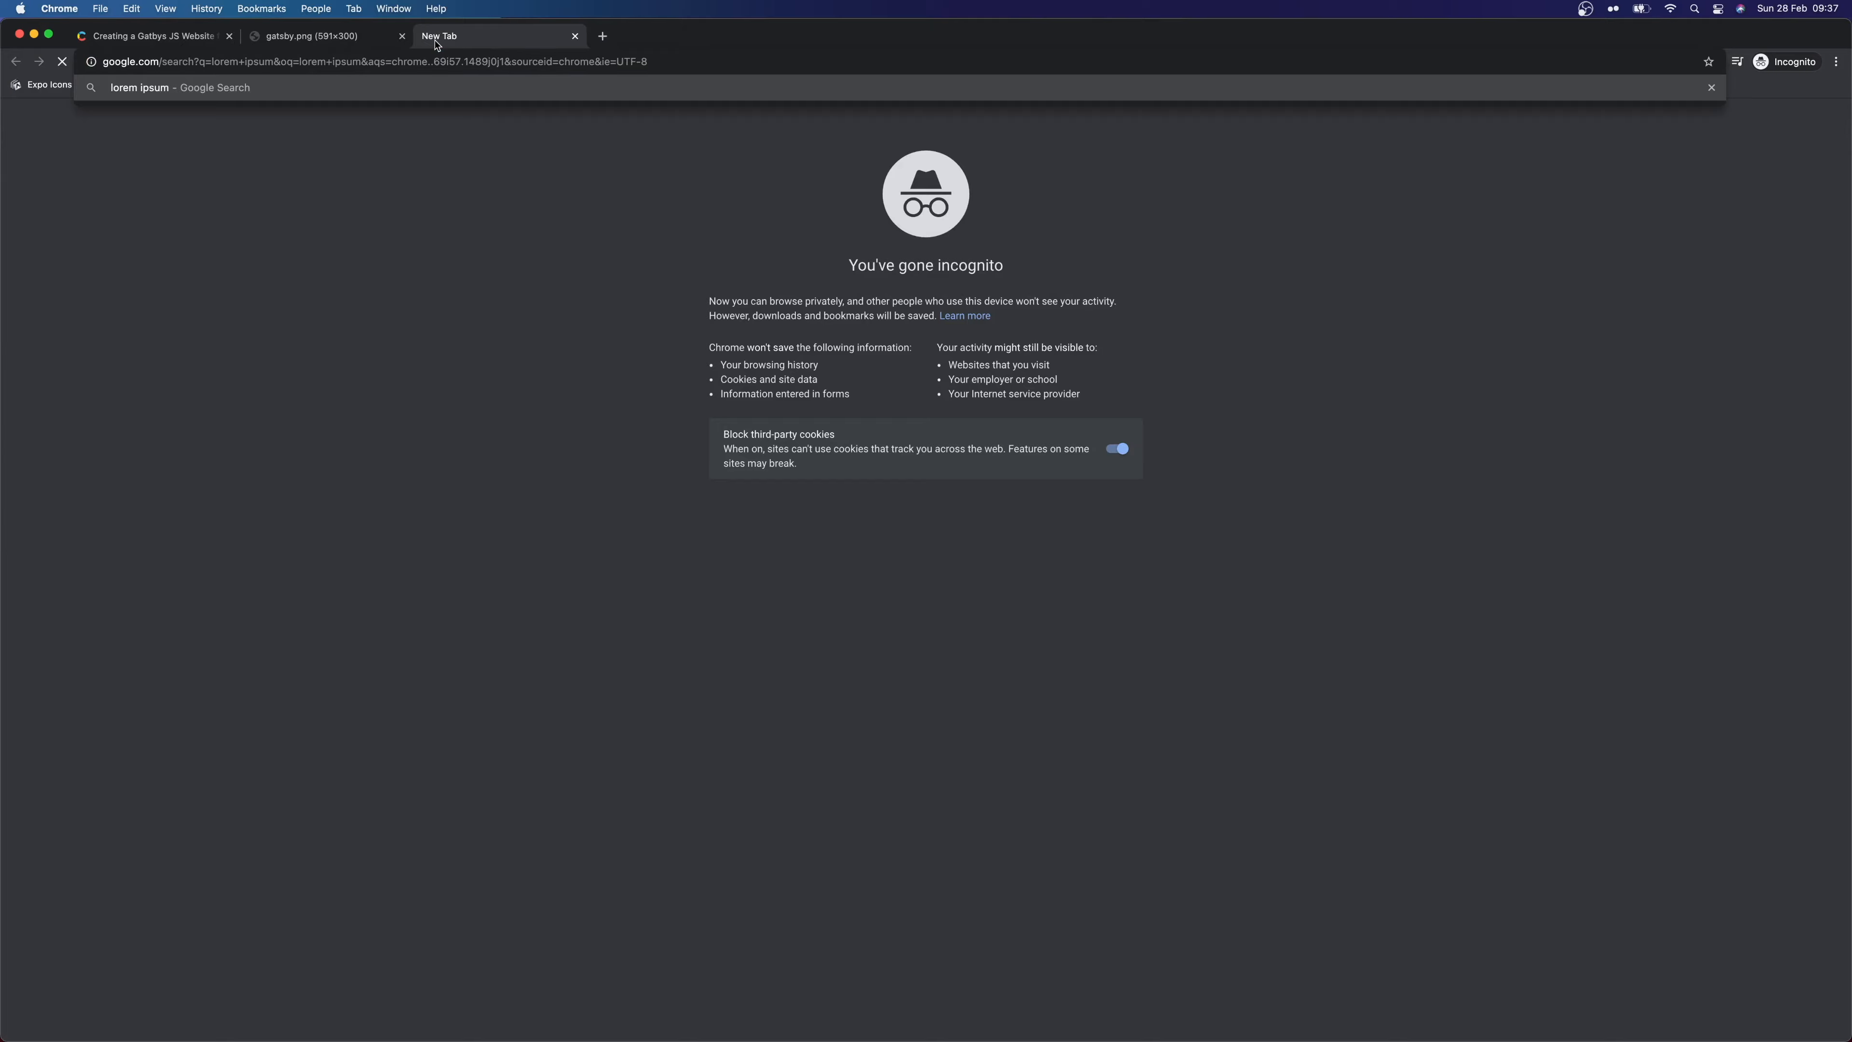
click(244, 251)
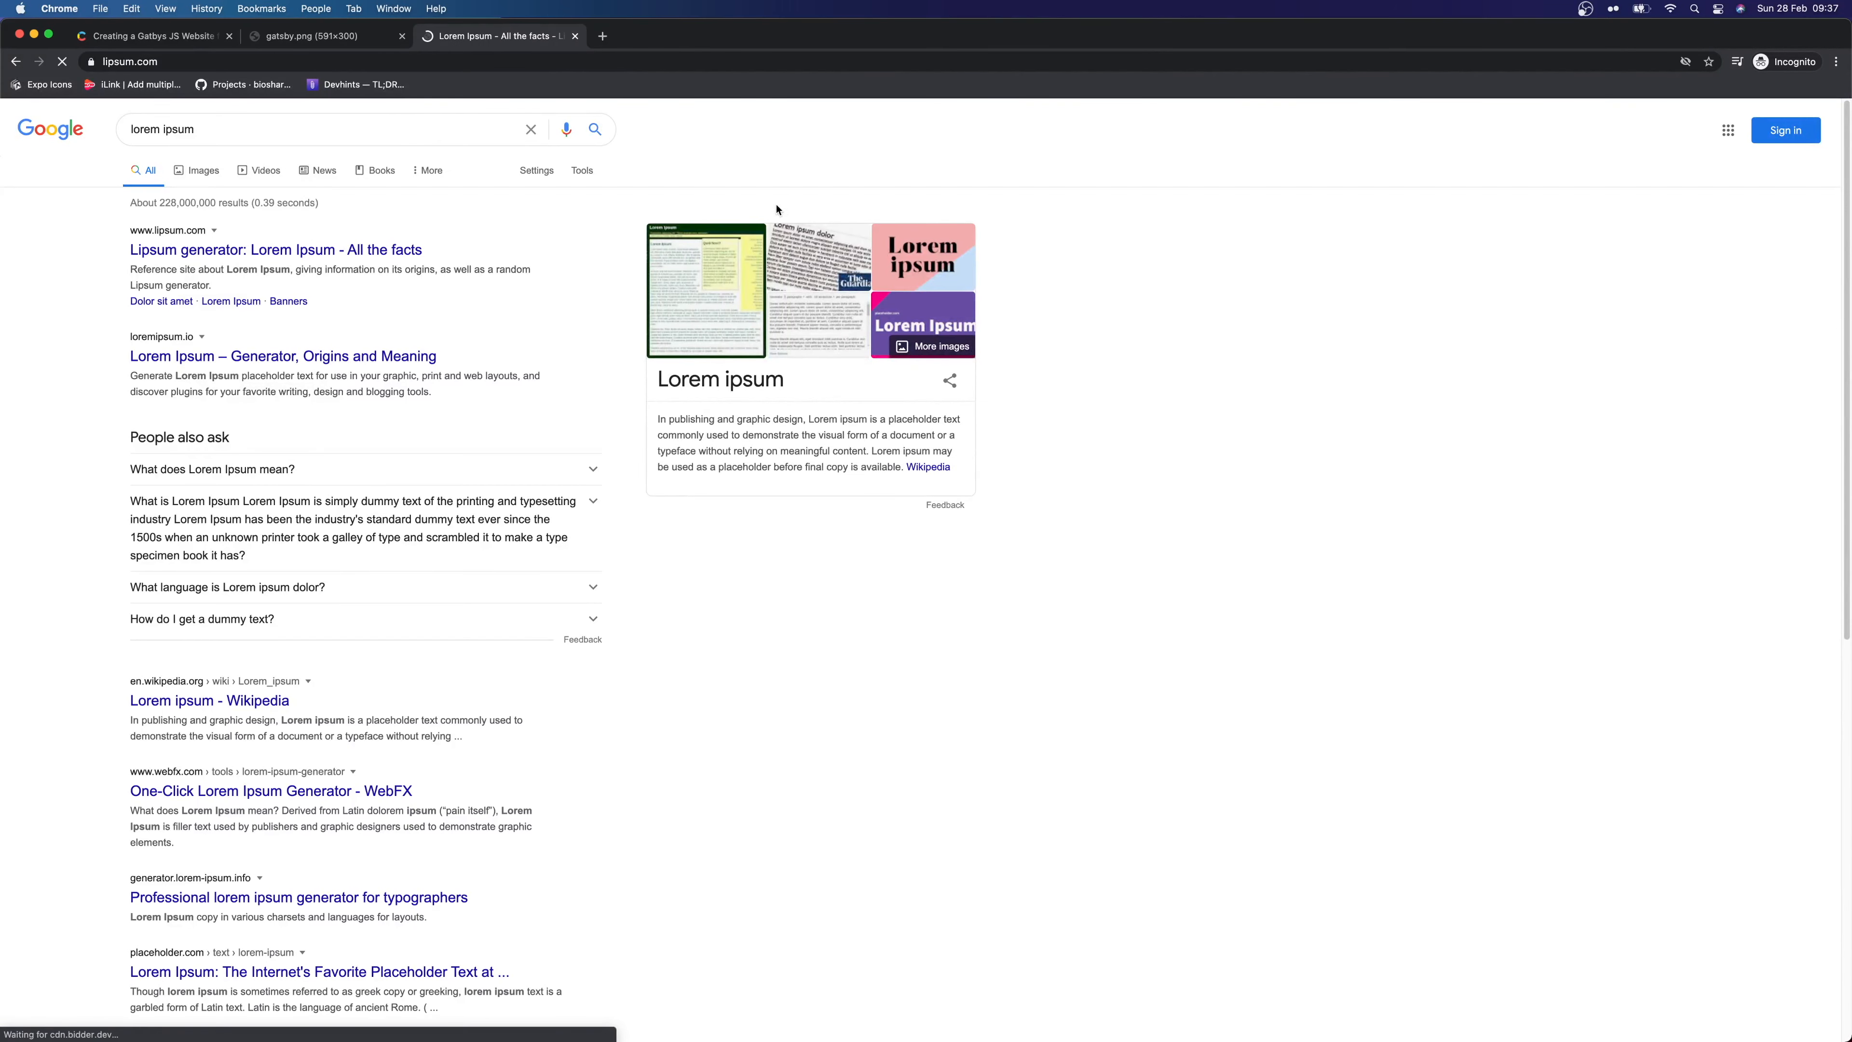
scroll(822, 554, down, 5)
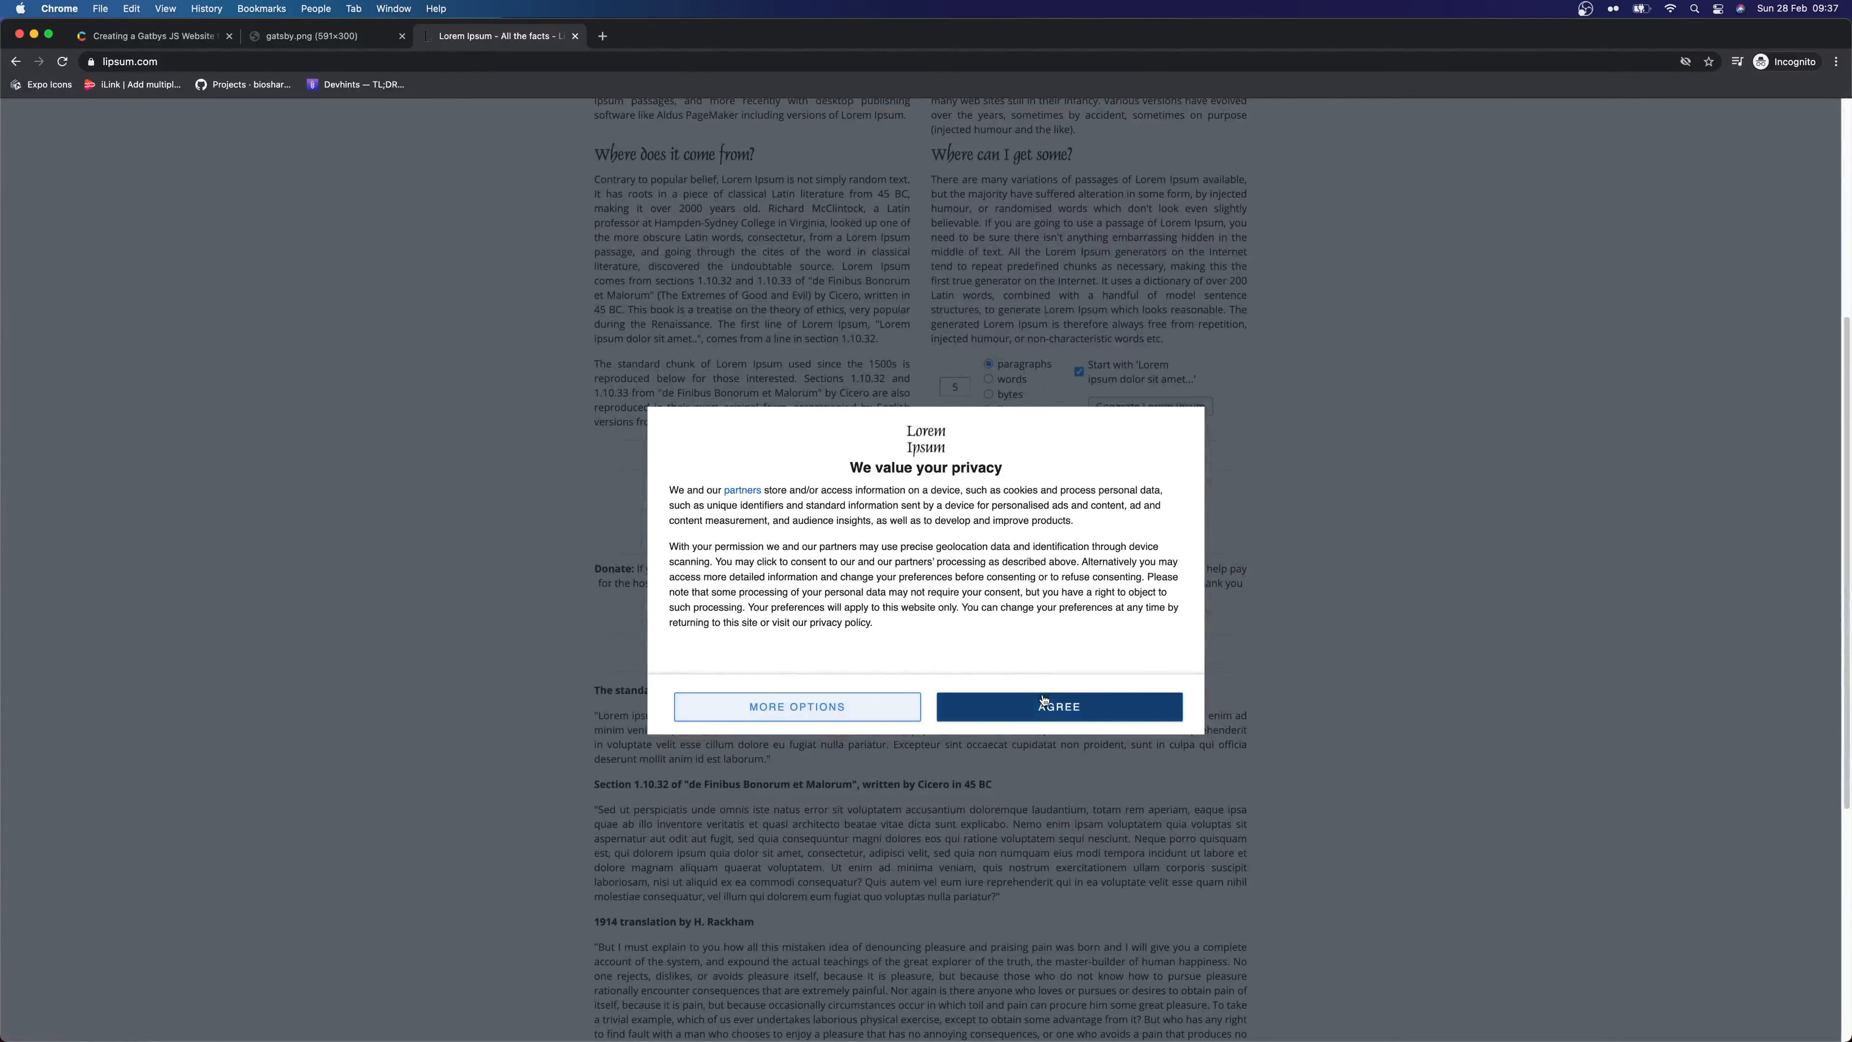
click(1059, 707)
key(super+equal)
click(1209, 482)
drag(754, 850, 507, 460)
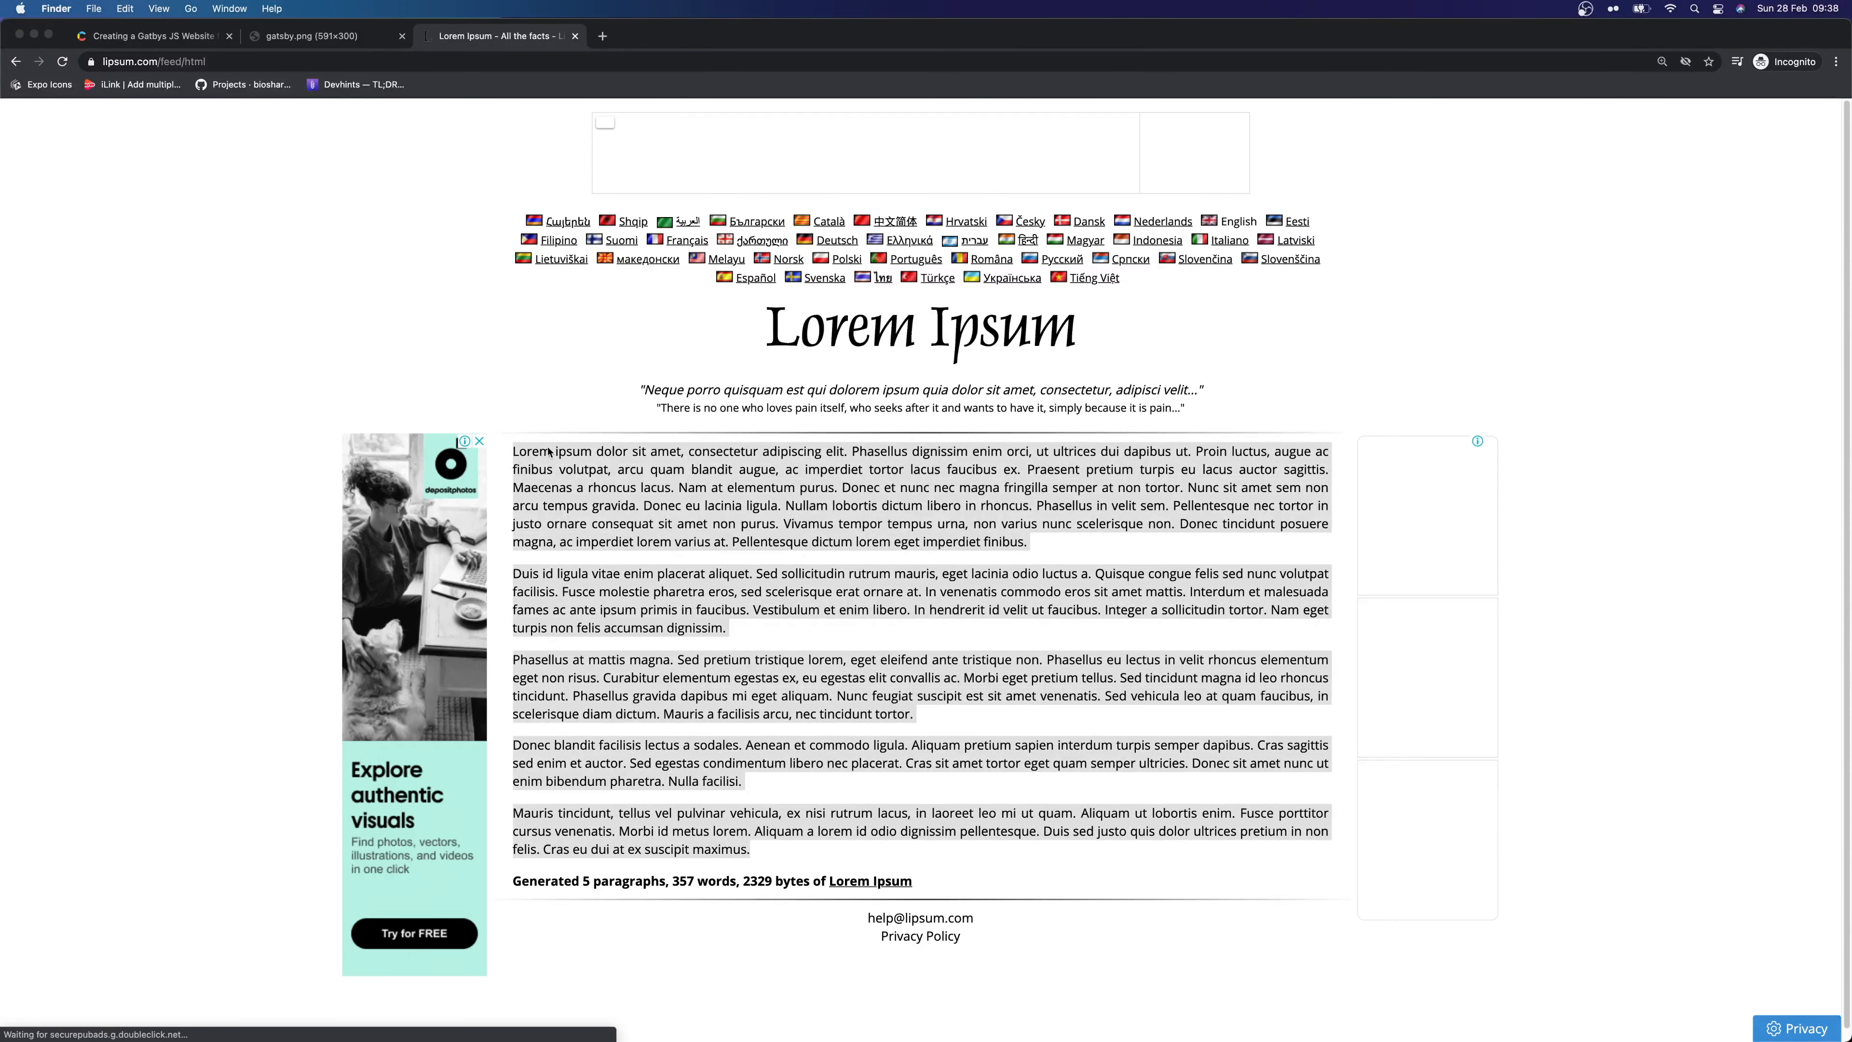
Close the gatsby.png tab and return to the Contentful blog entry
click(325, 36)
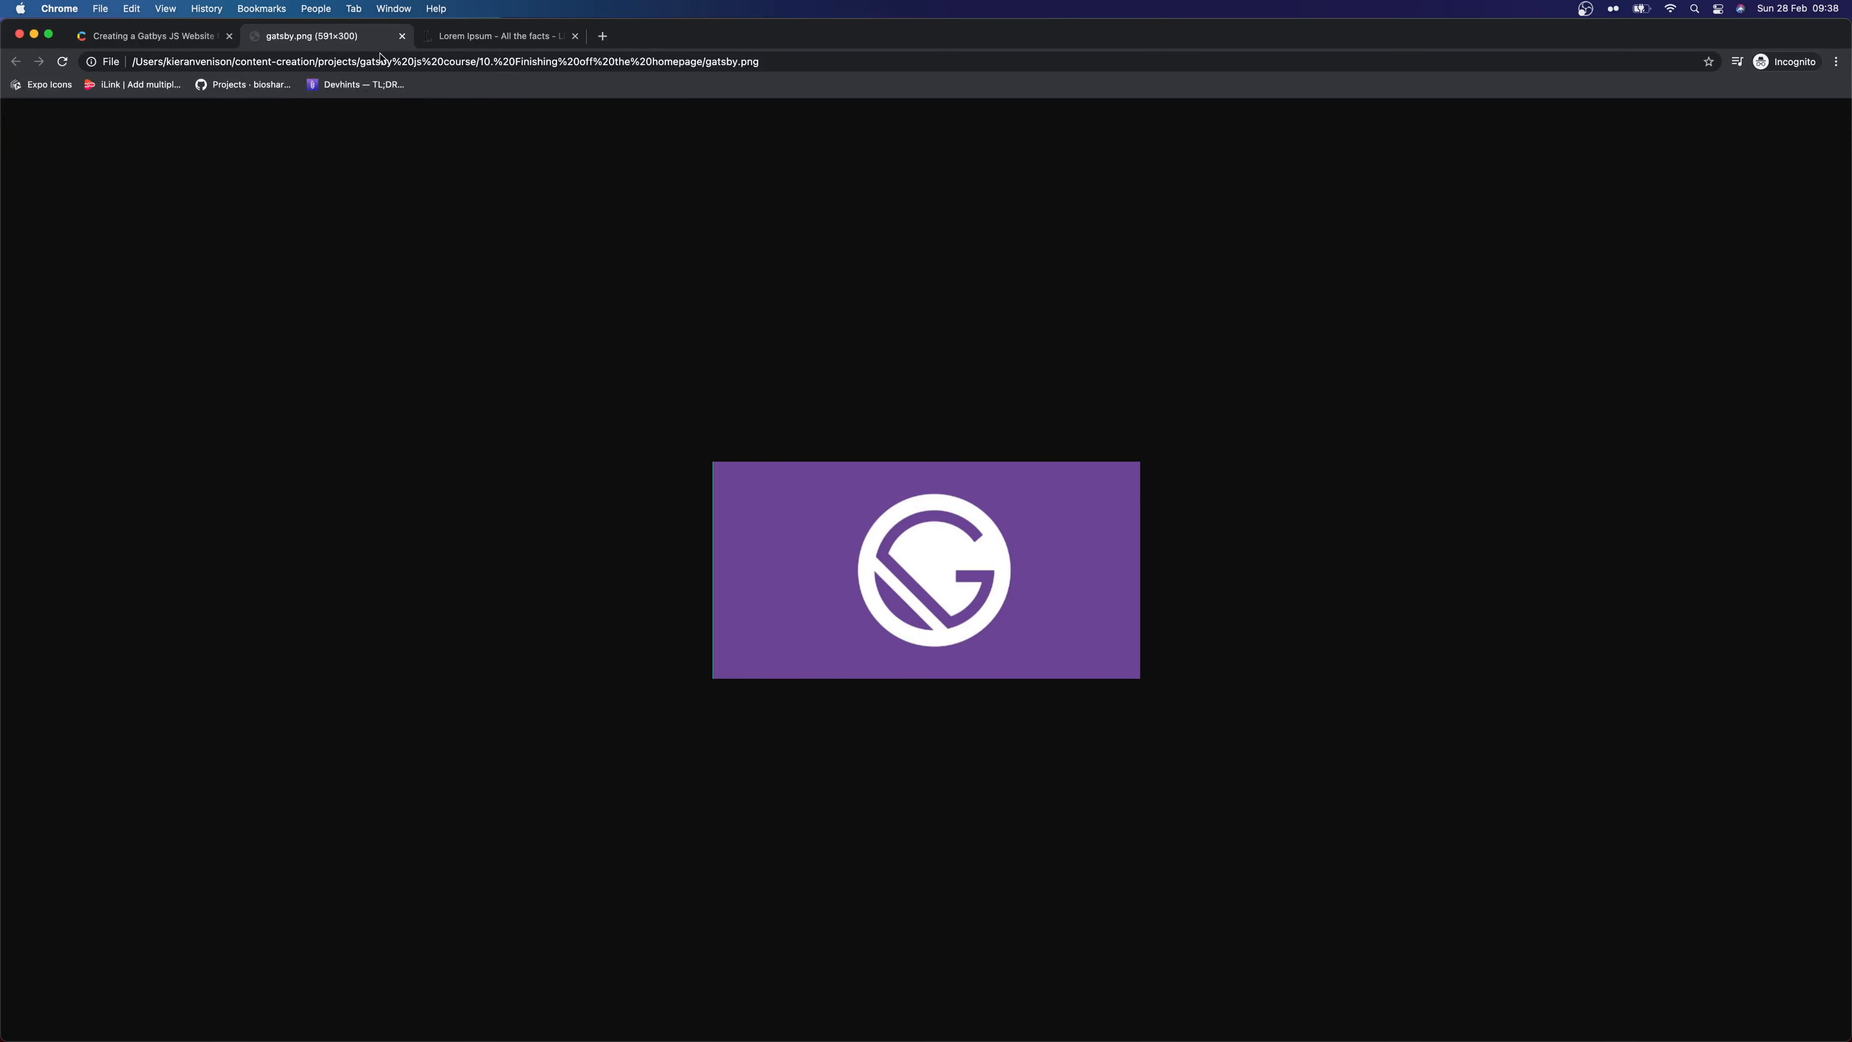
click(402, 36)
click(153, 35)
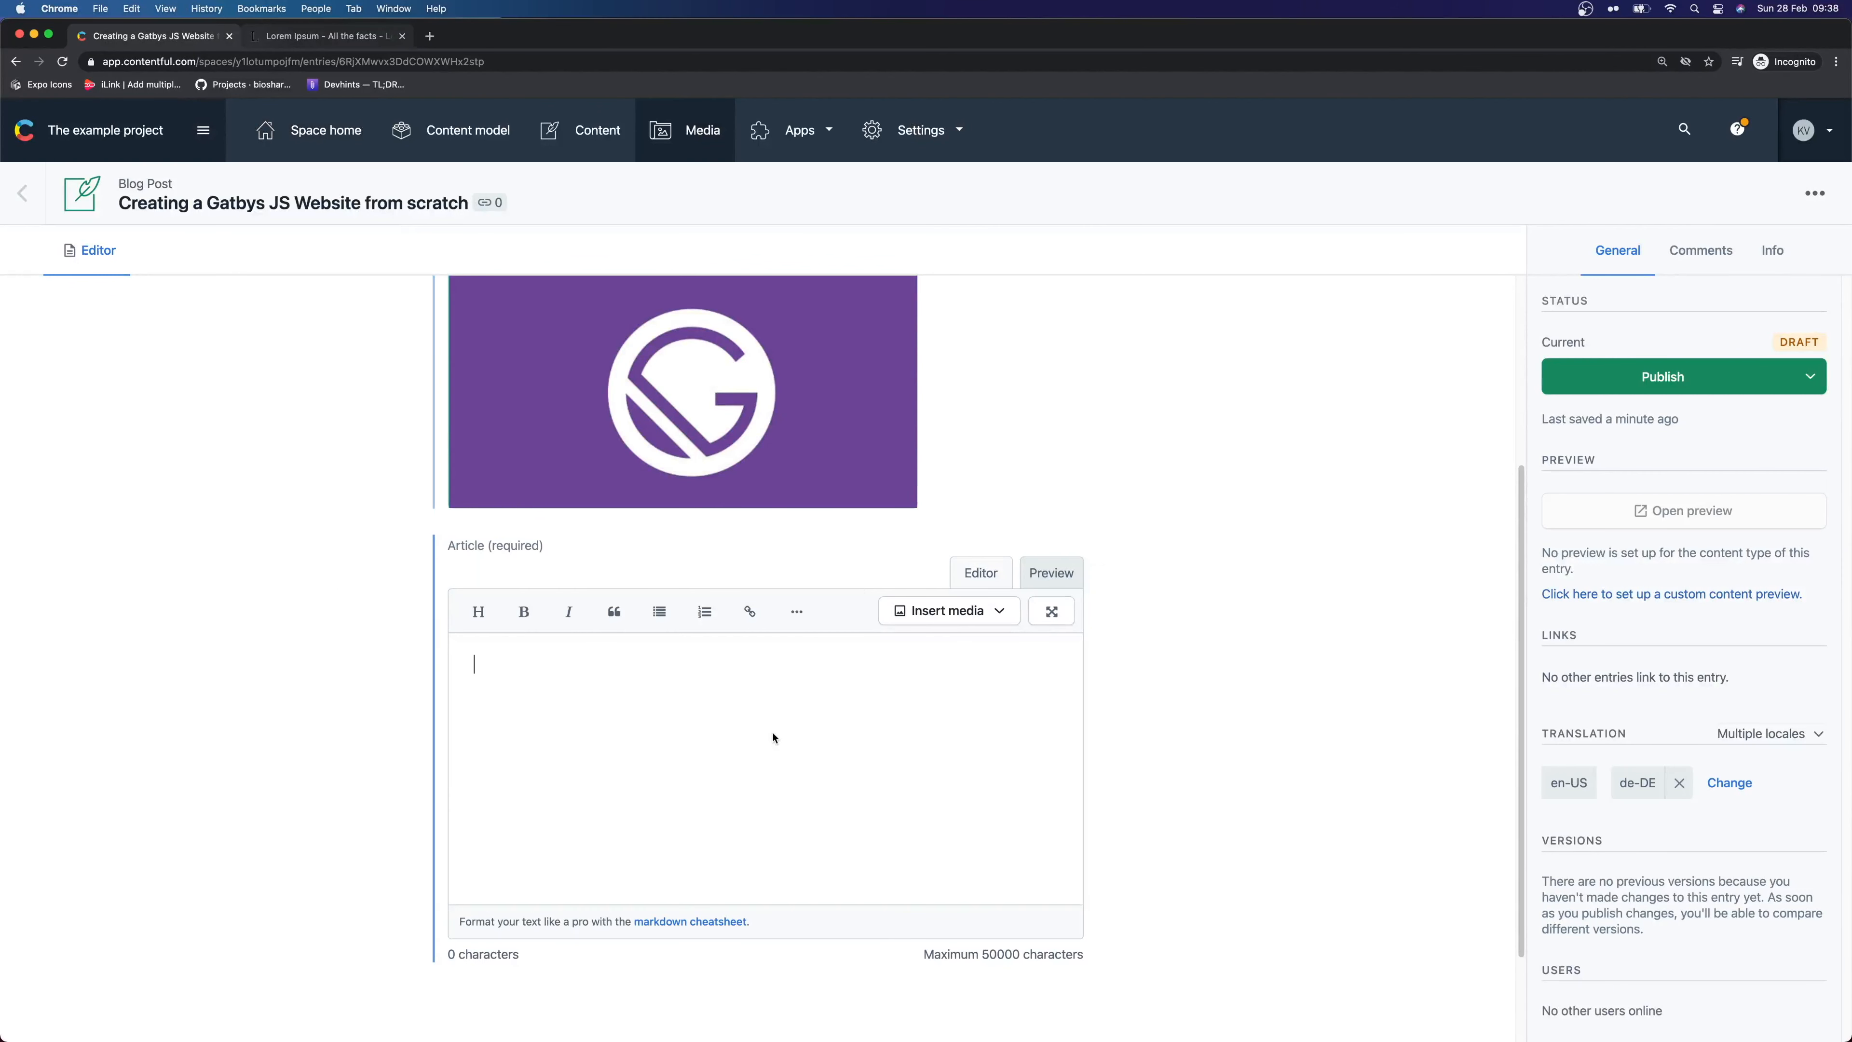
Paste the Lorem Ipsum paragraphs into the Article field
key(super+f)
click(753, 703)
key(super+v)
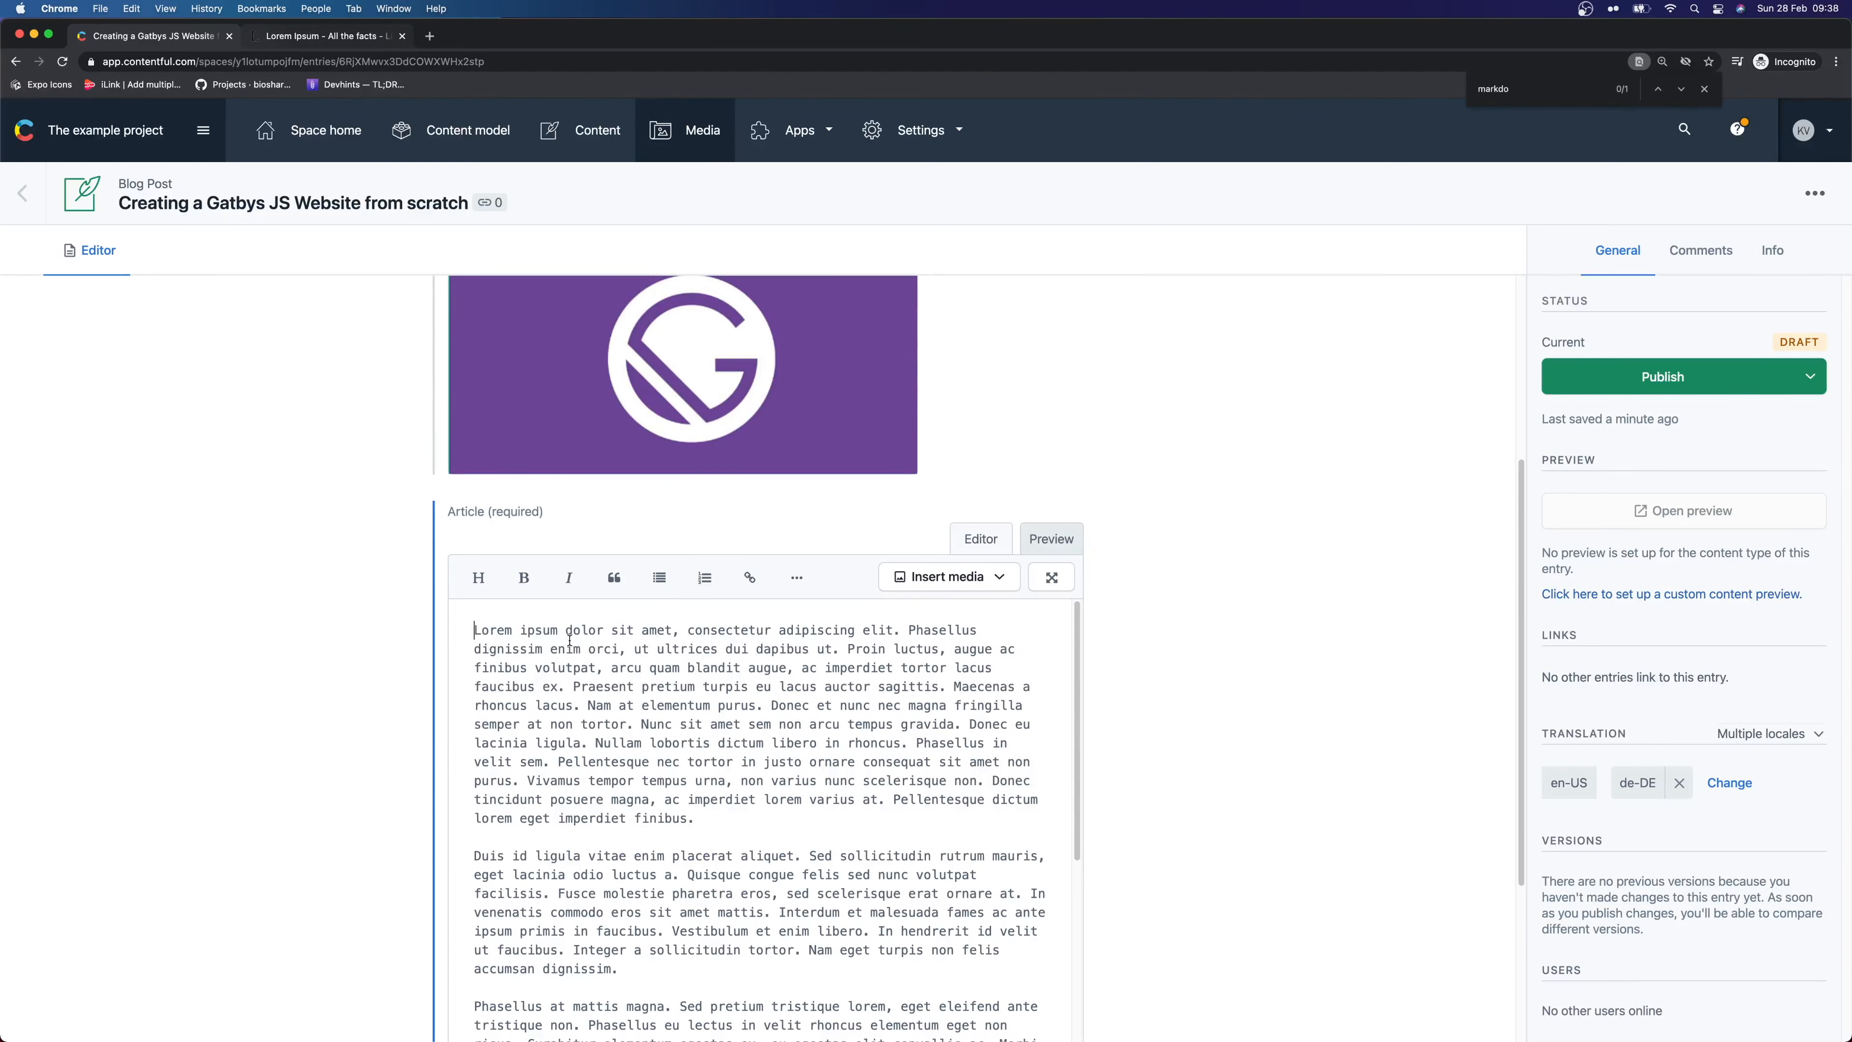
Add a '## Gatsby blogpost stuff' heading line above the first paragraph
key(Return)
key(Up)
text(Gatsby)
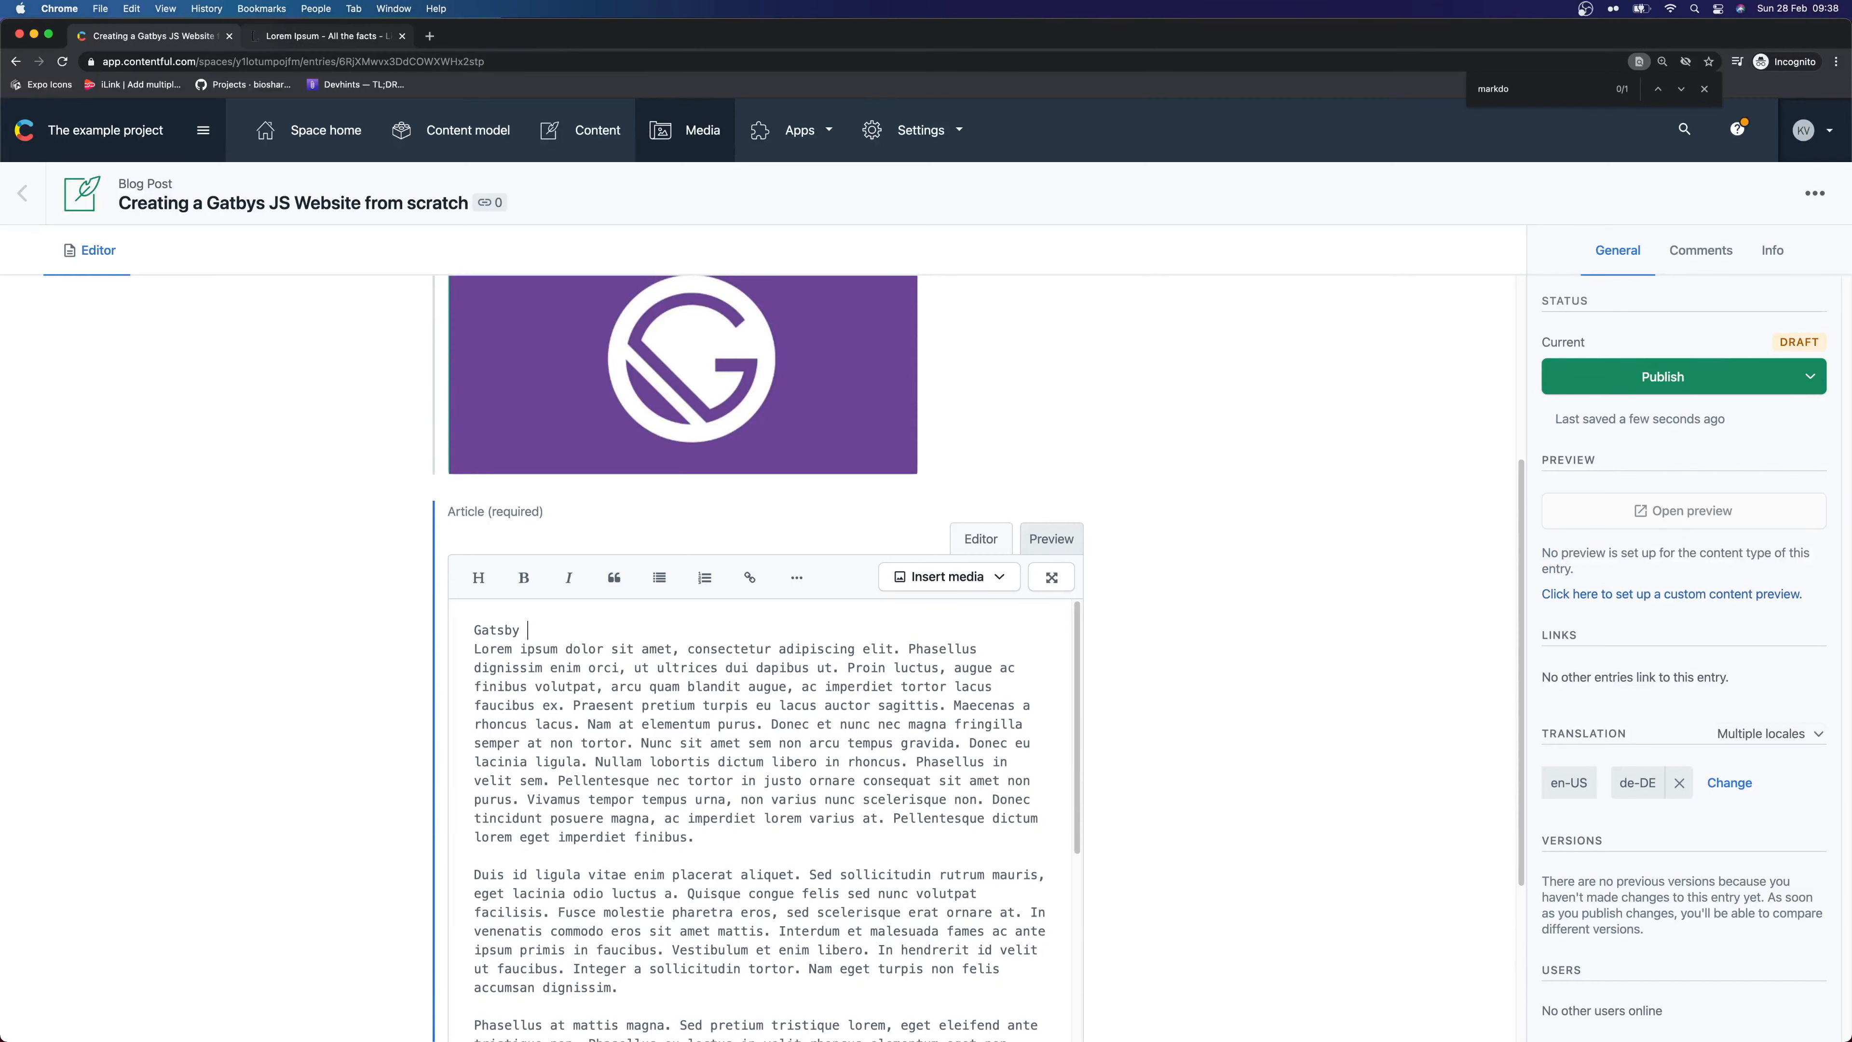
text( blogpost s)
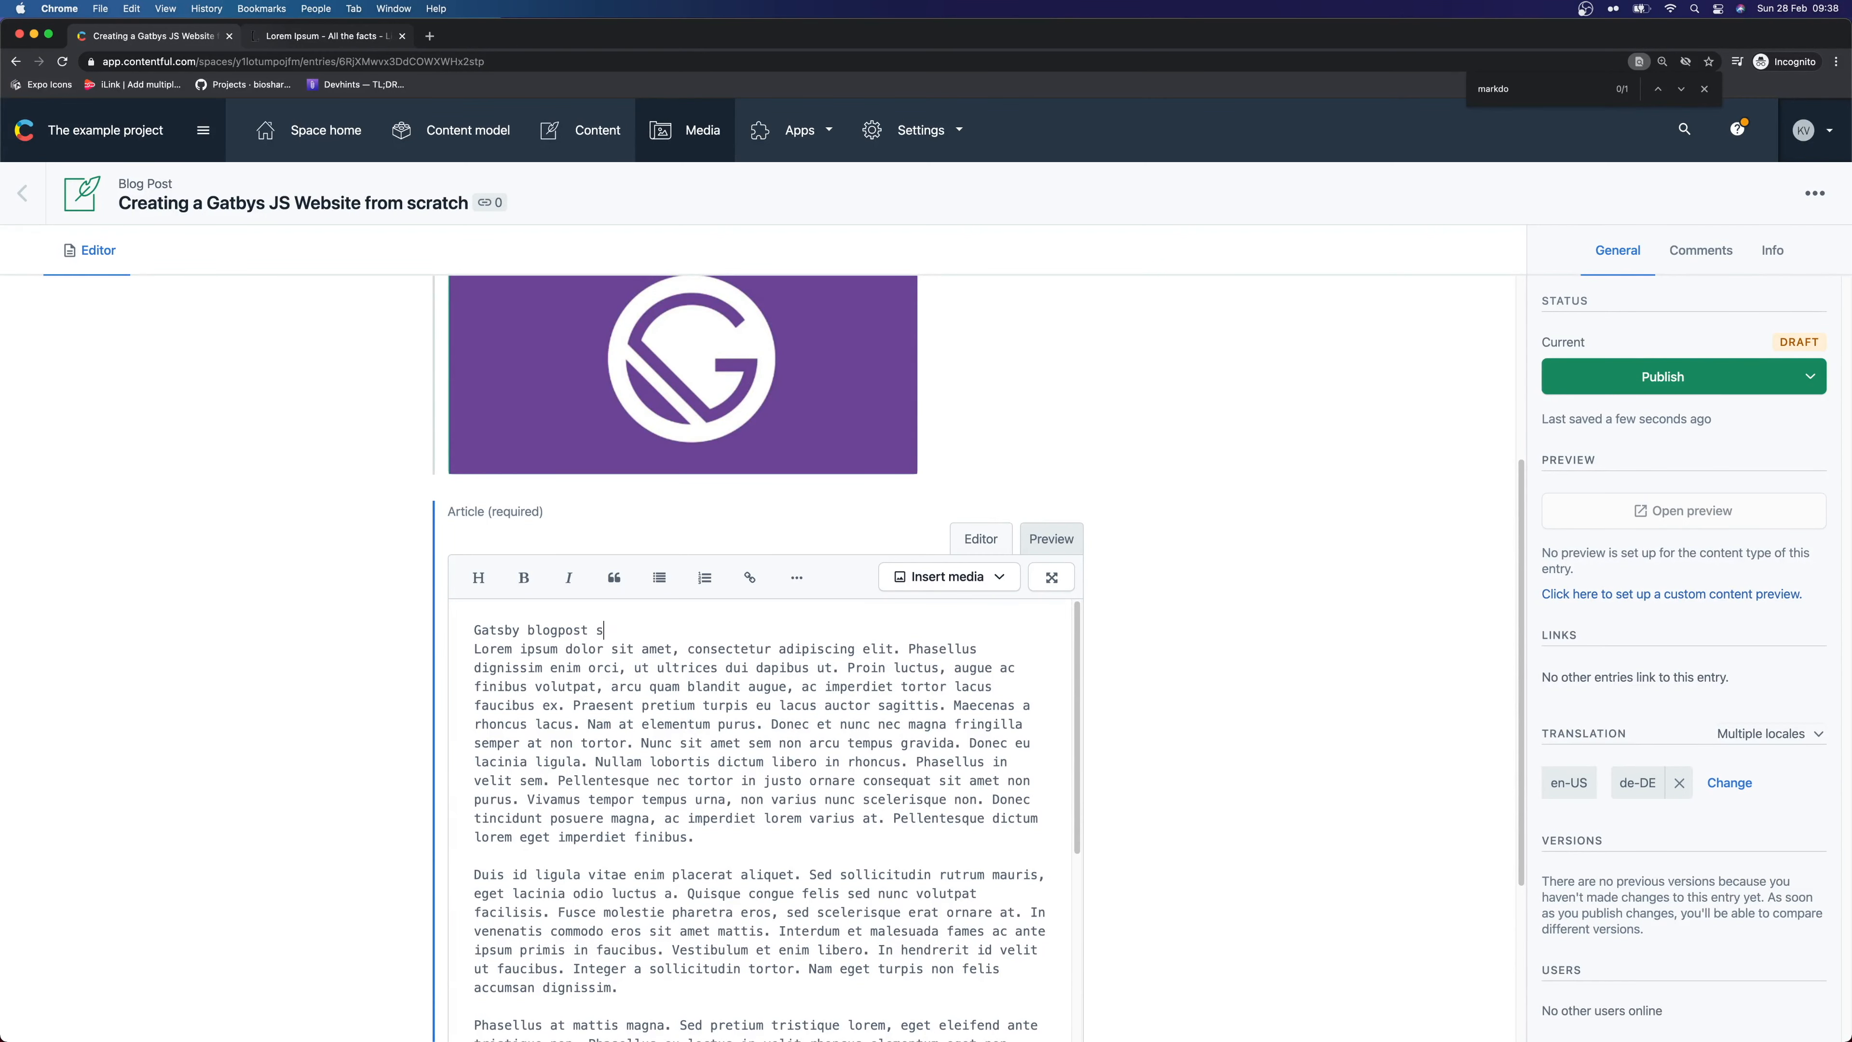
text(tuff)
key(super+Left)
text(##)
drag(926, 637, 928, 620)
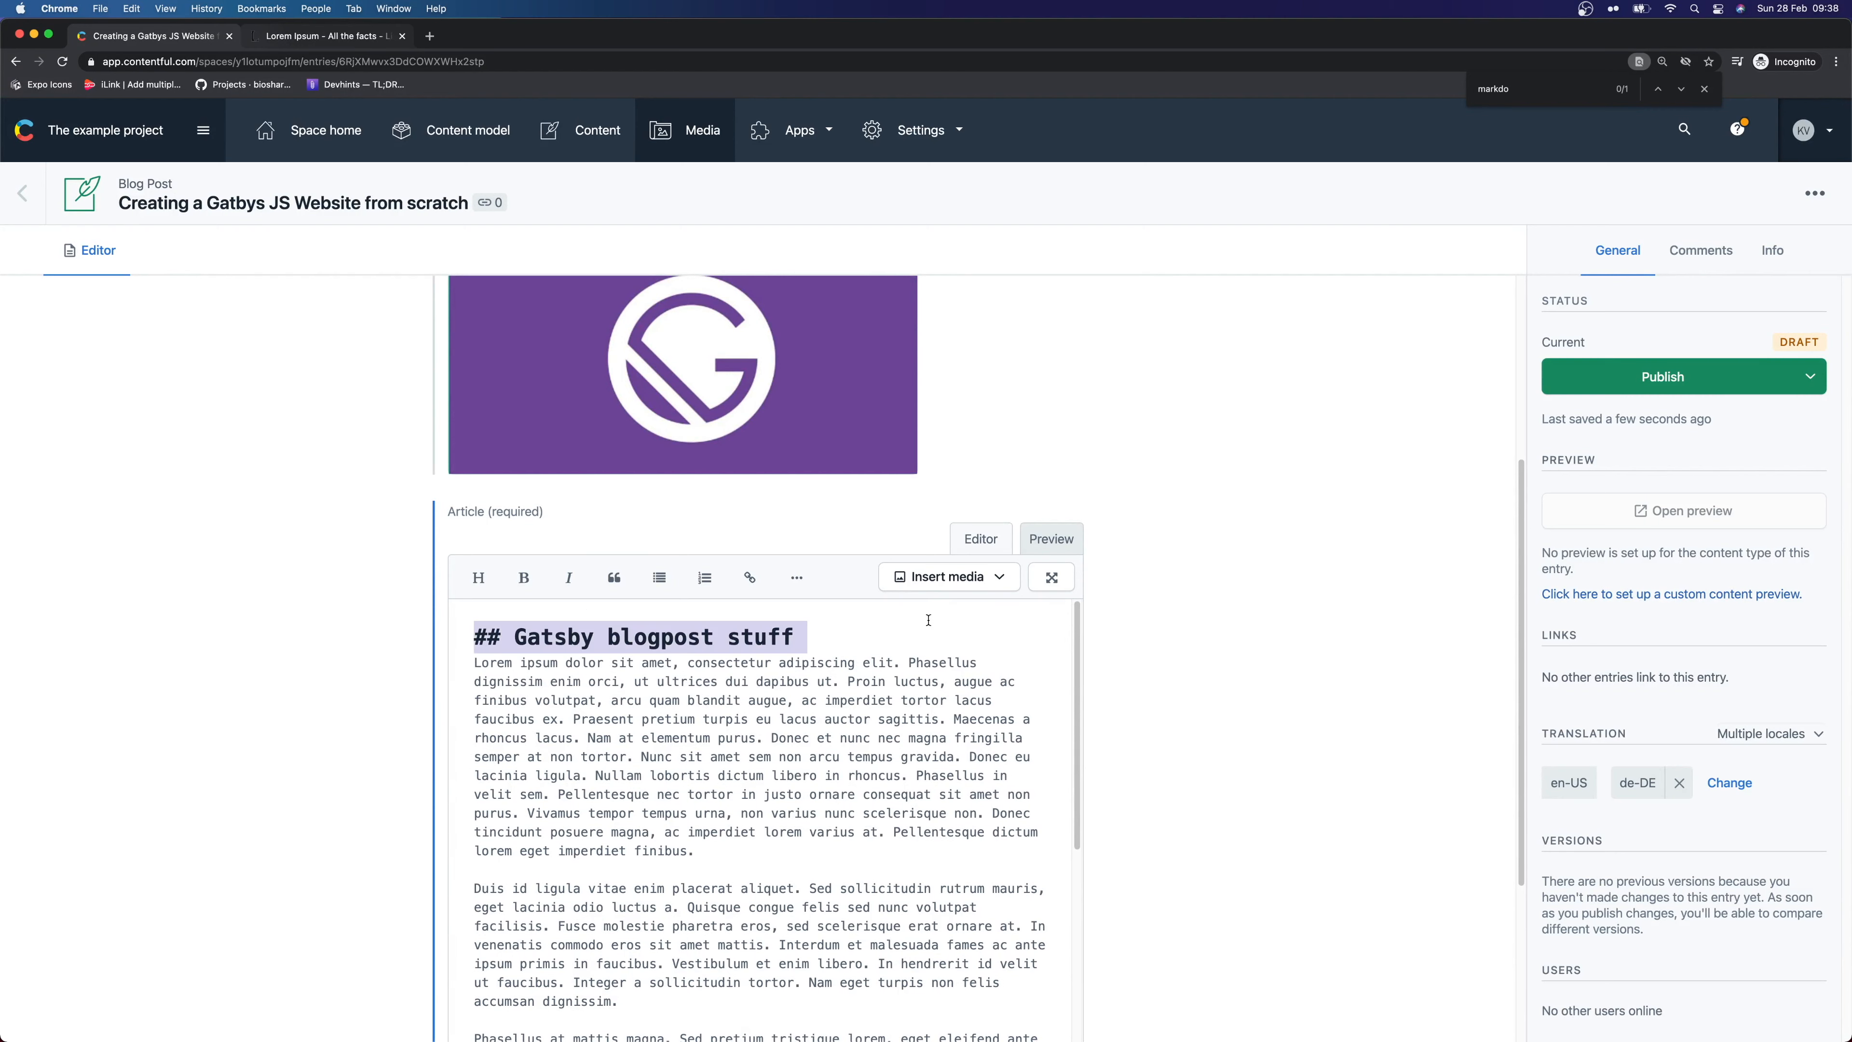
click(929, 620)
key(Return)
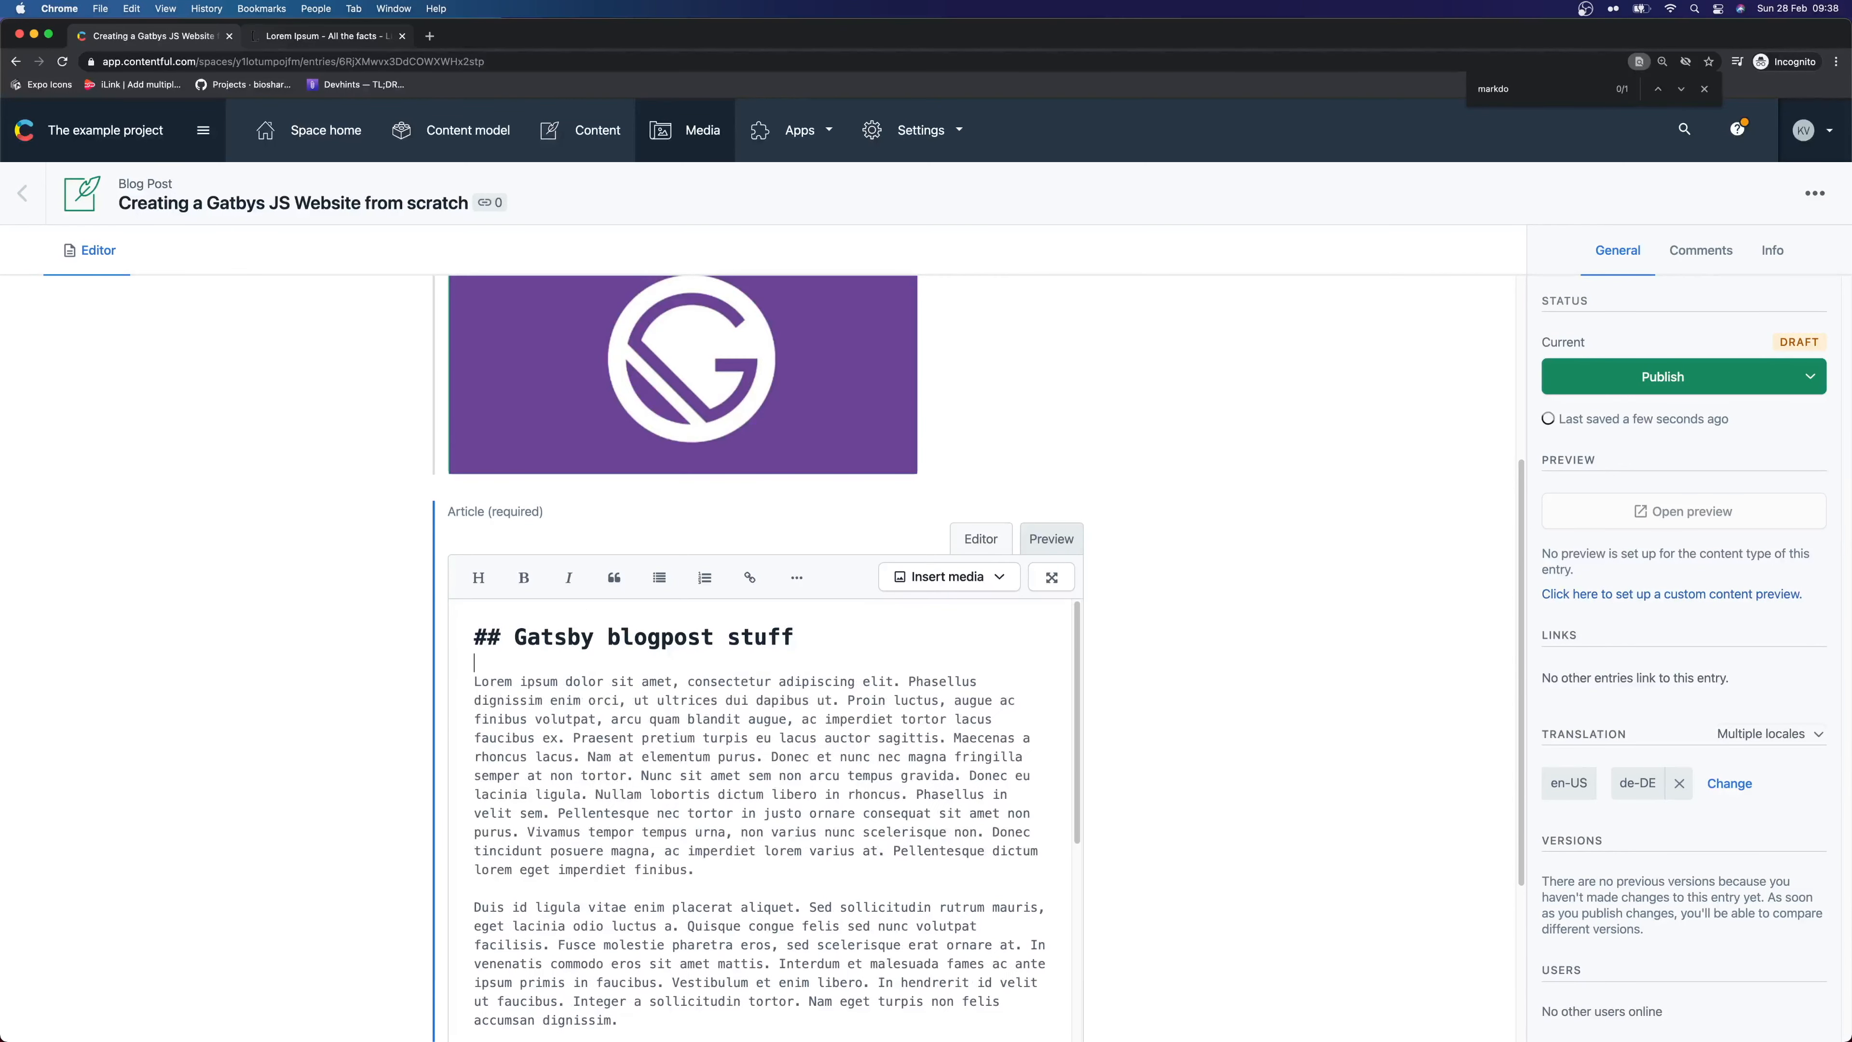
Preview how the article renders, then switch back to the Markdown editor
scroll(955, 602, down, 2)
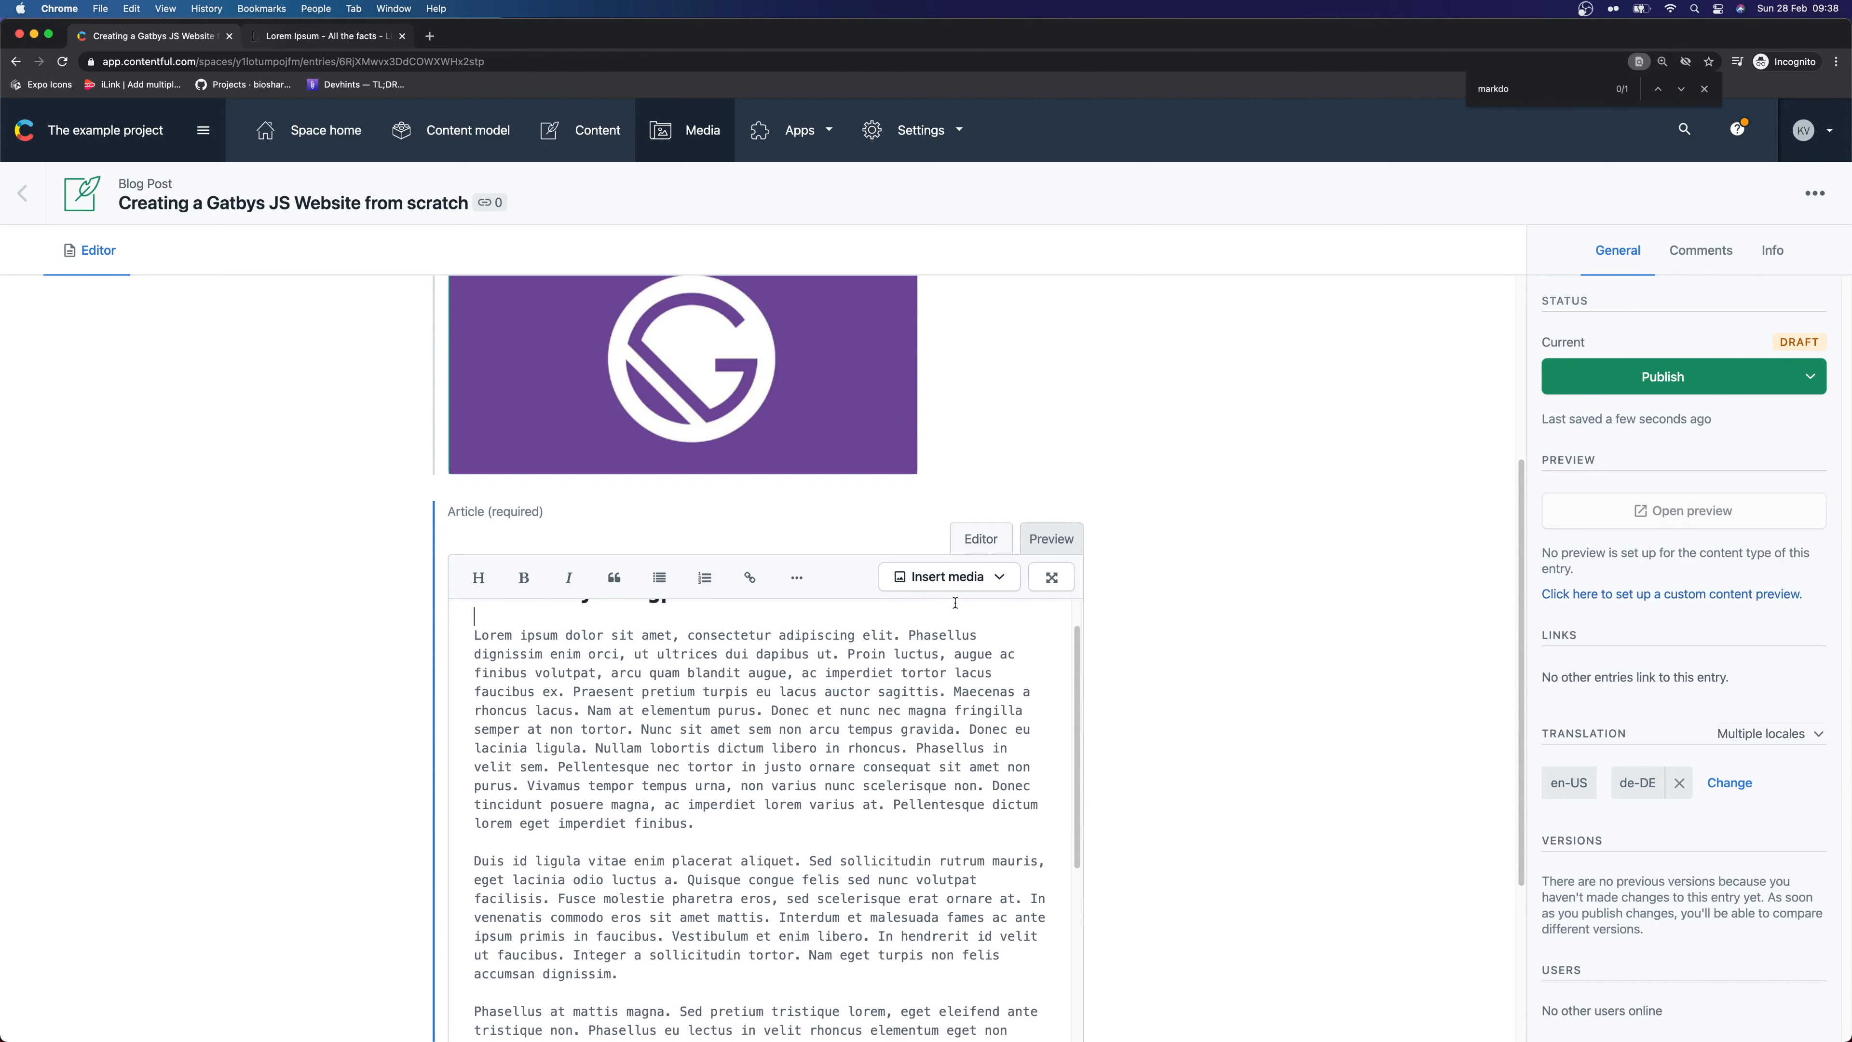
scroll(967, 649, up, 2)
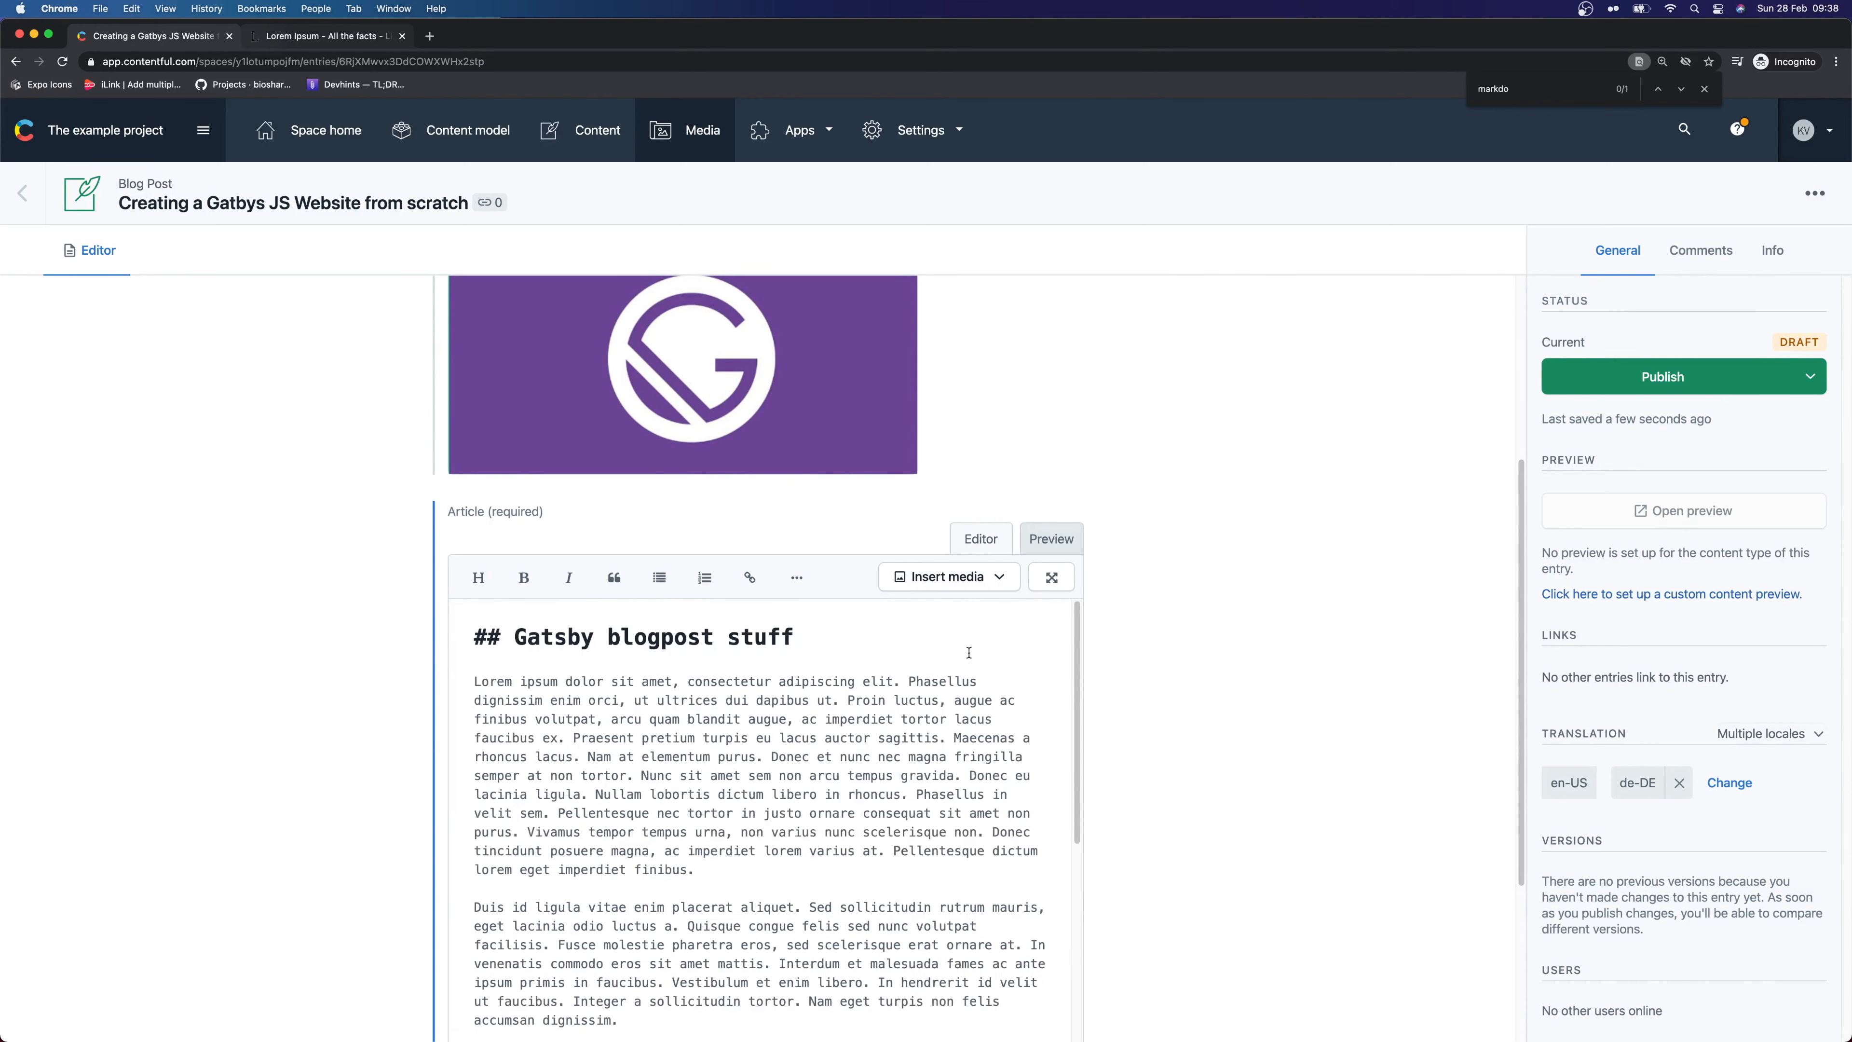
click(1047, 551)
scroll(206, 694, down, 1)
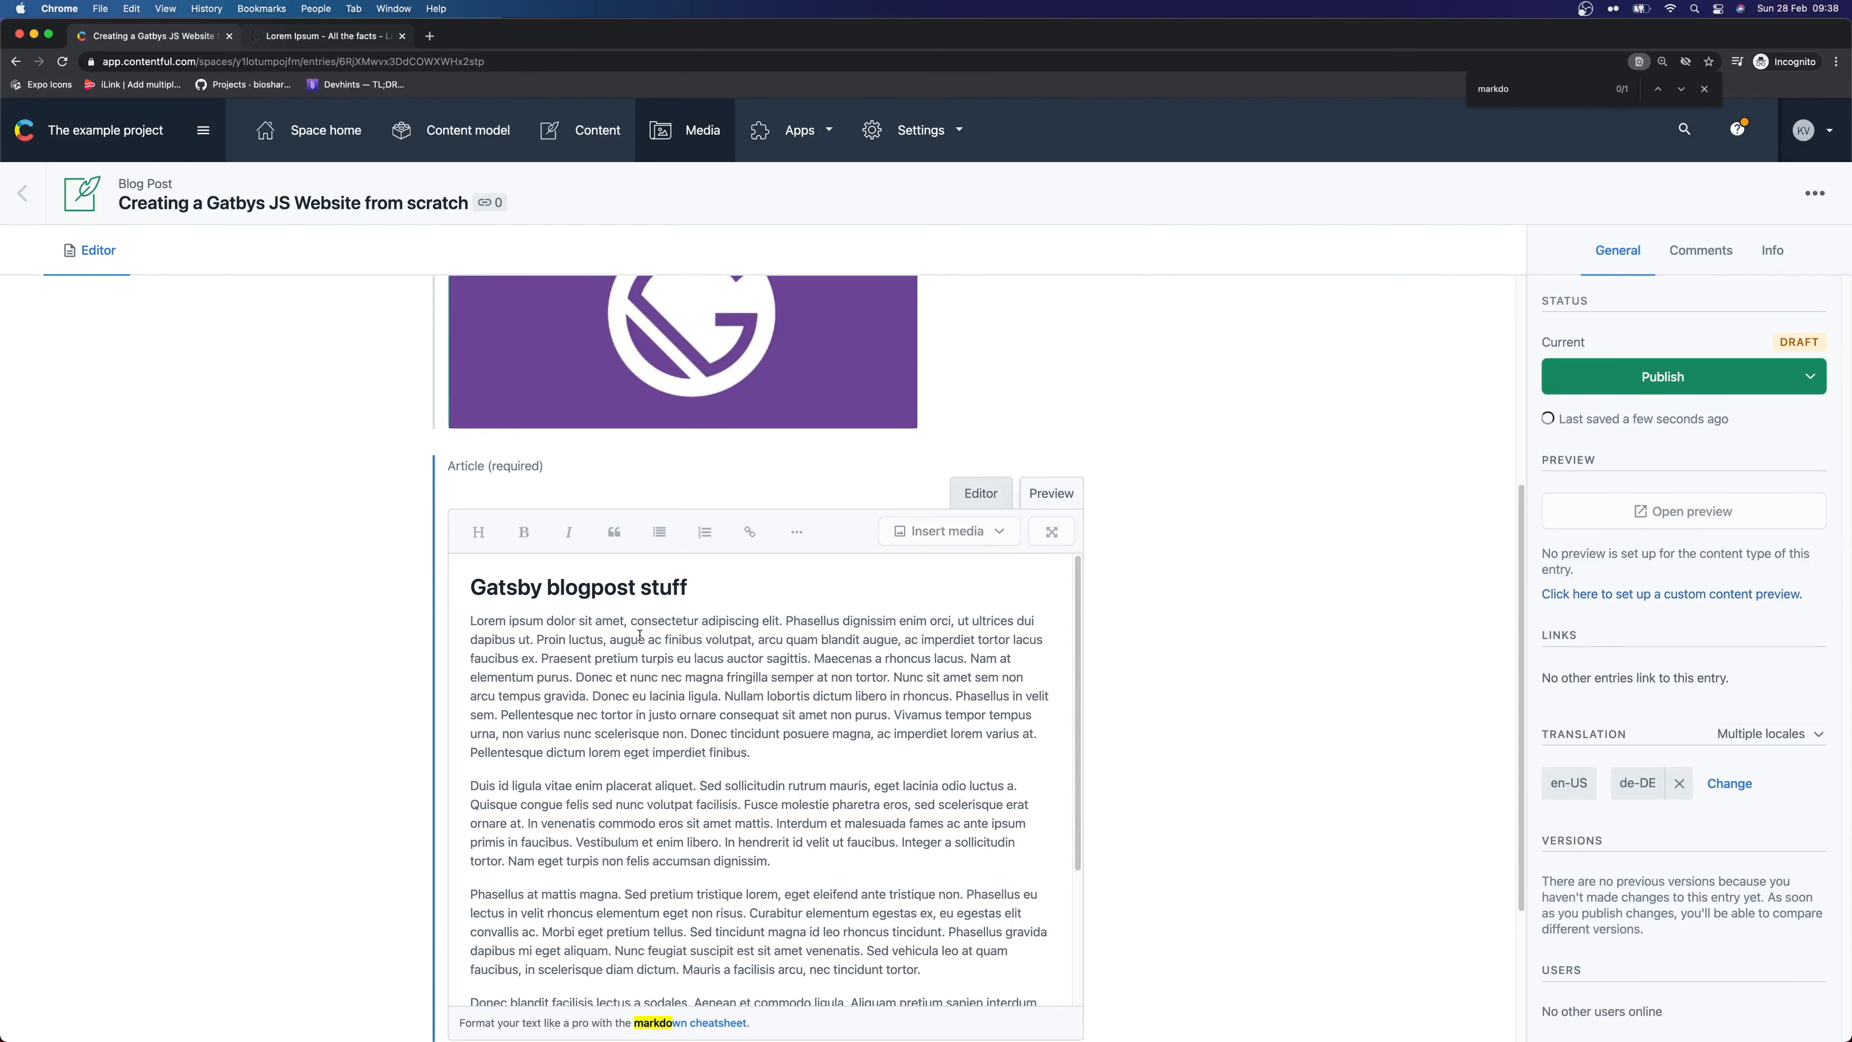
click(992, 502)
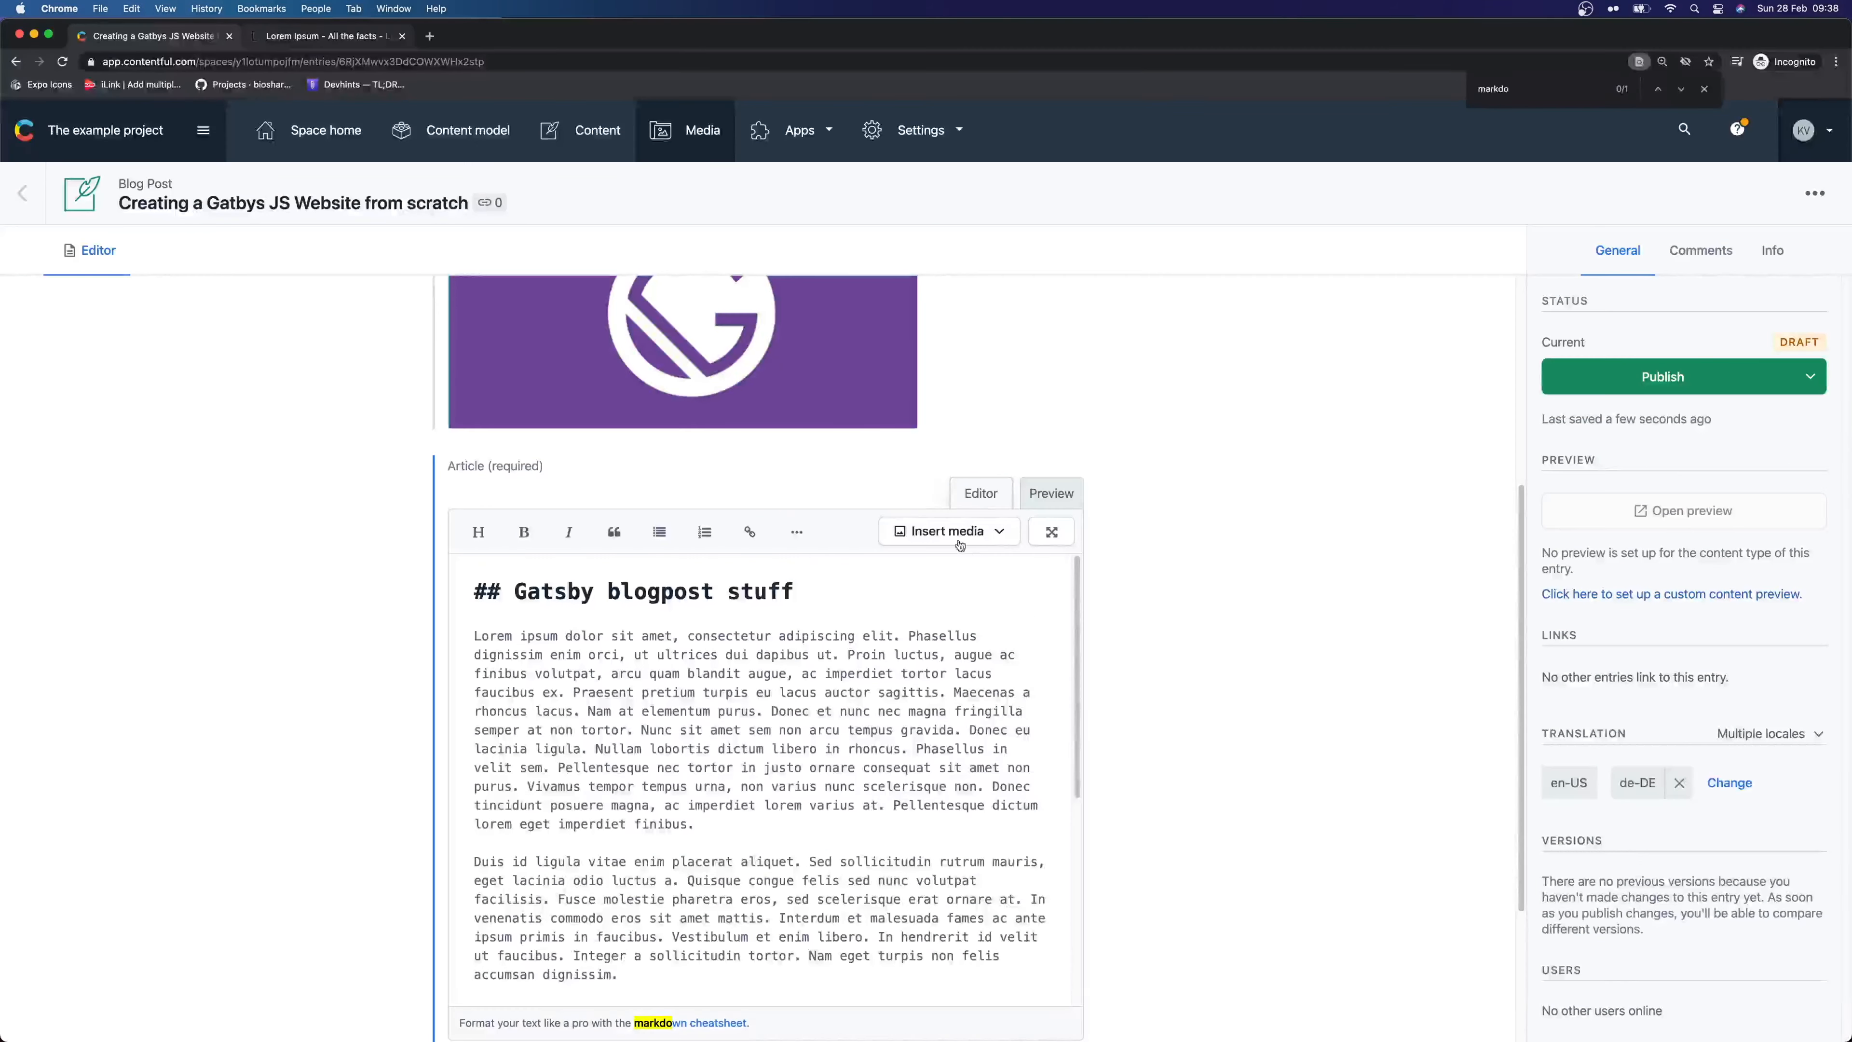
scroll(1284, 588, down, 5)
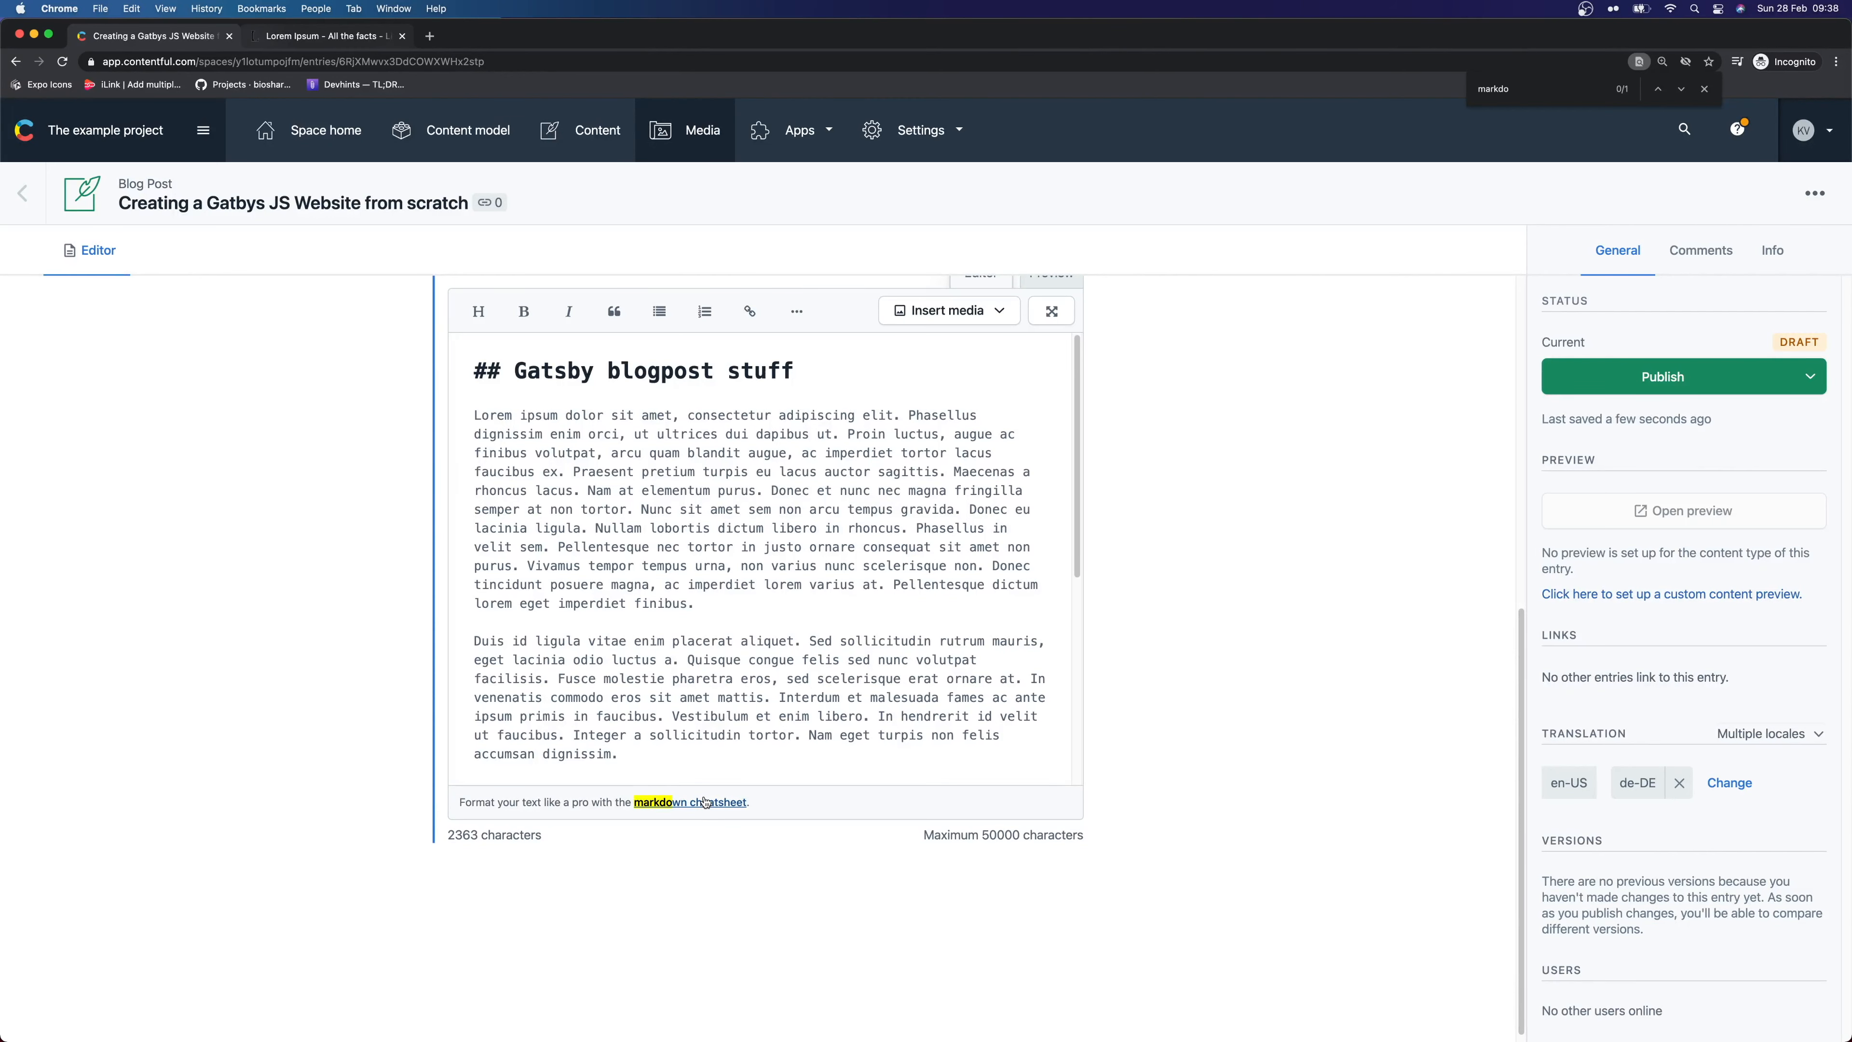
scroll(1203, 656, up, 3)
scroll(1200, 663, up, 6)
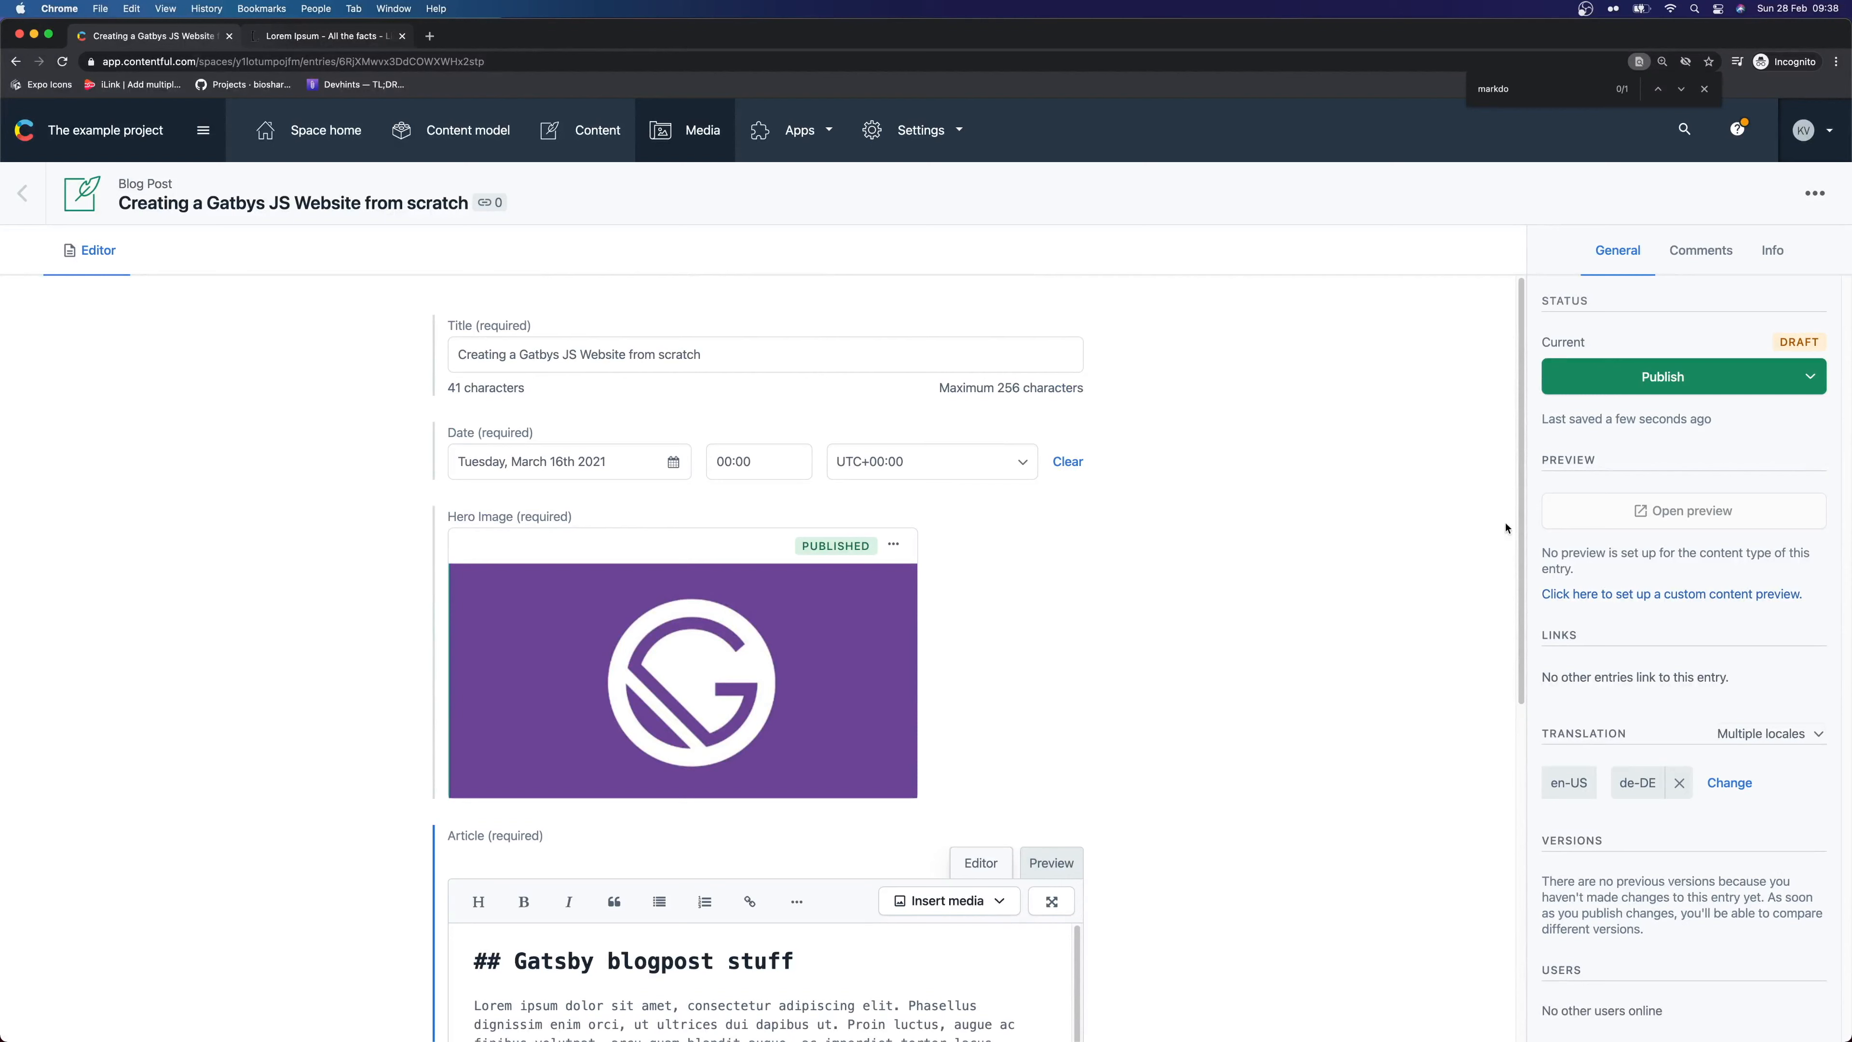
Publish the Gatsby post, then add a new Blog Post entry from the Content list
click(1647, 378)
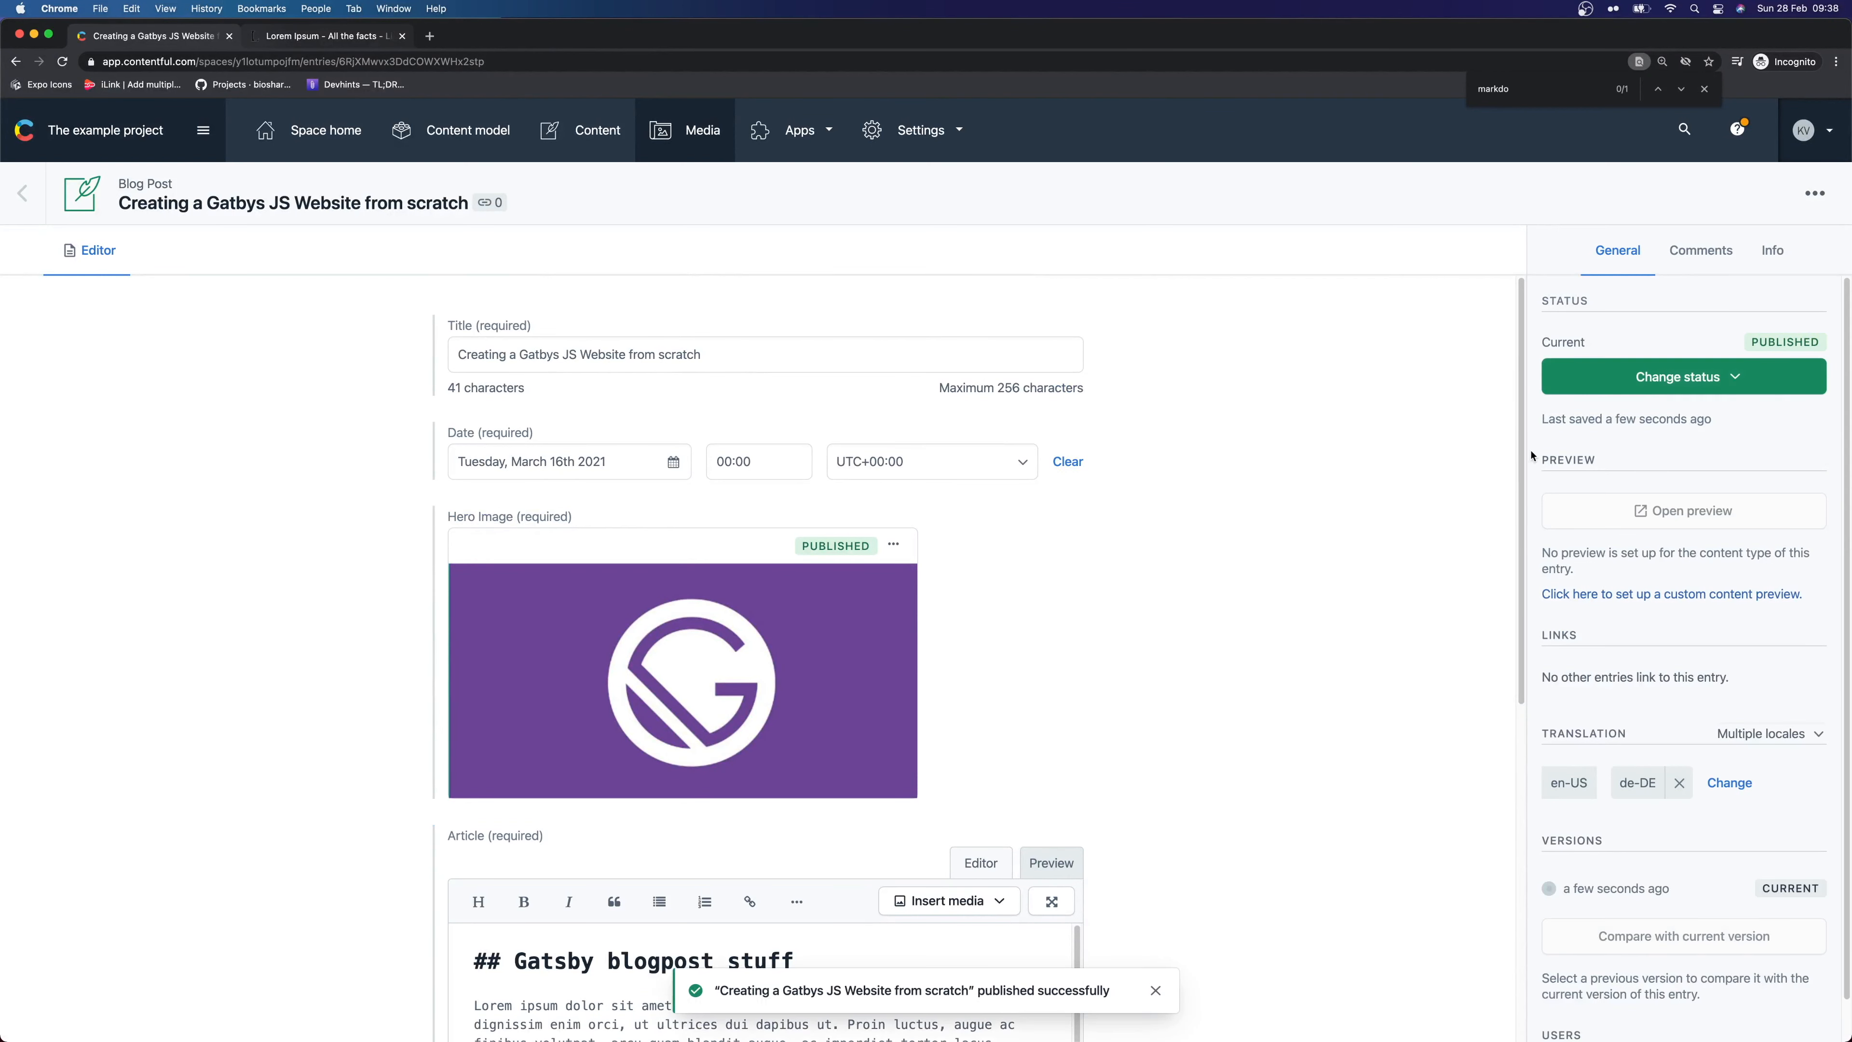
click(26, 195)
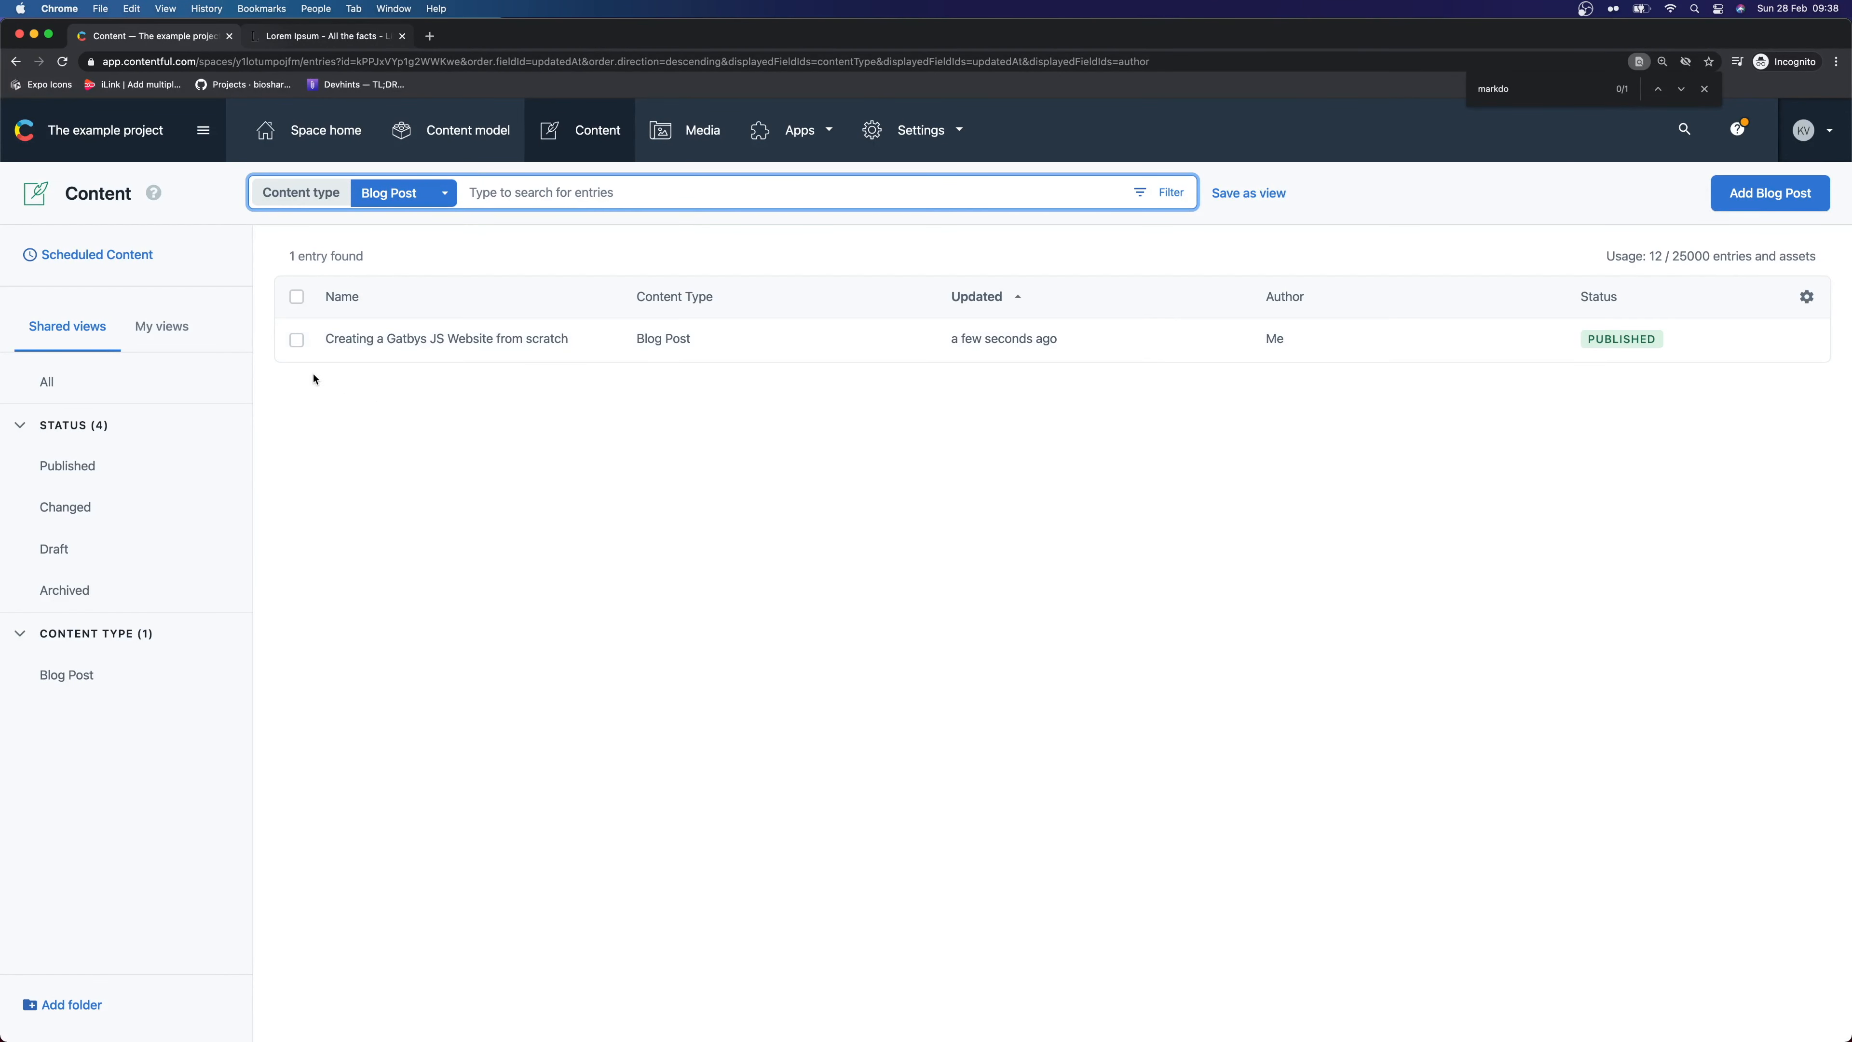
click(1818, 207)
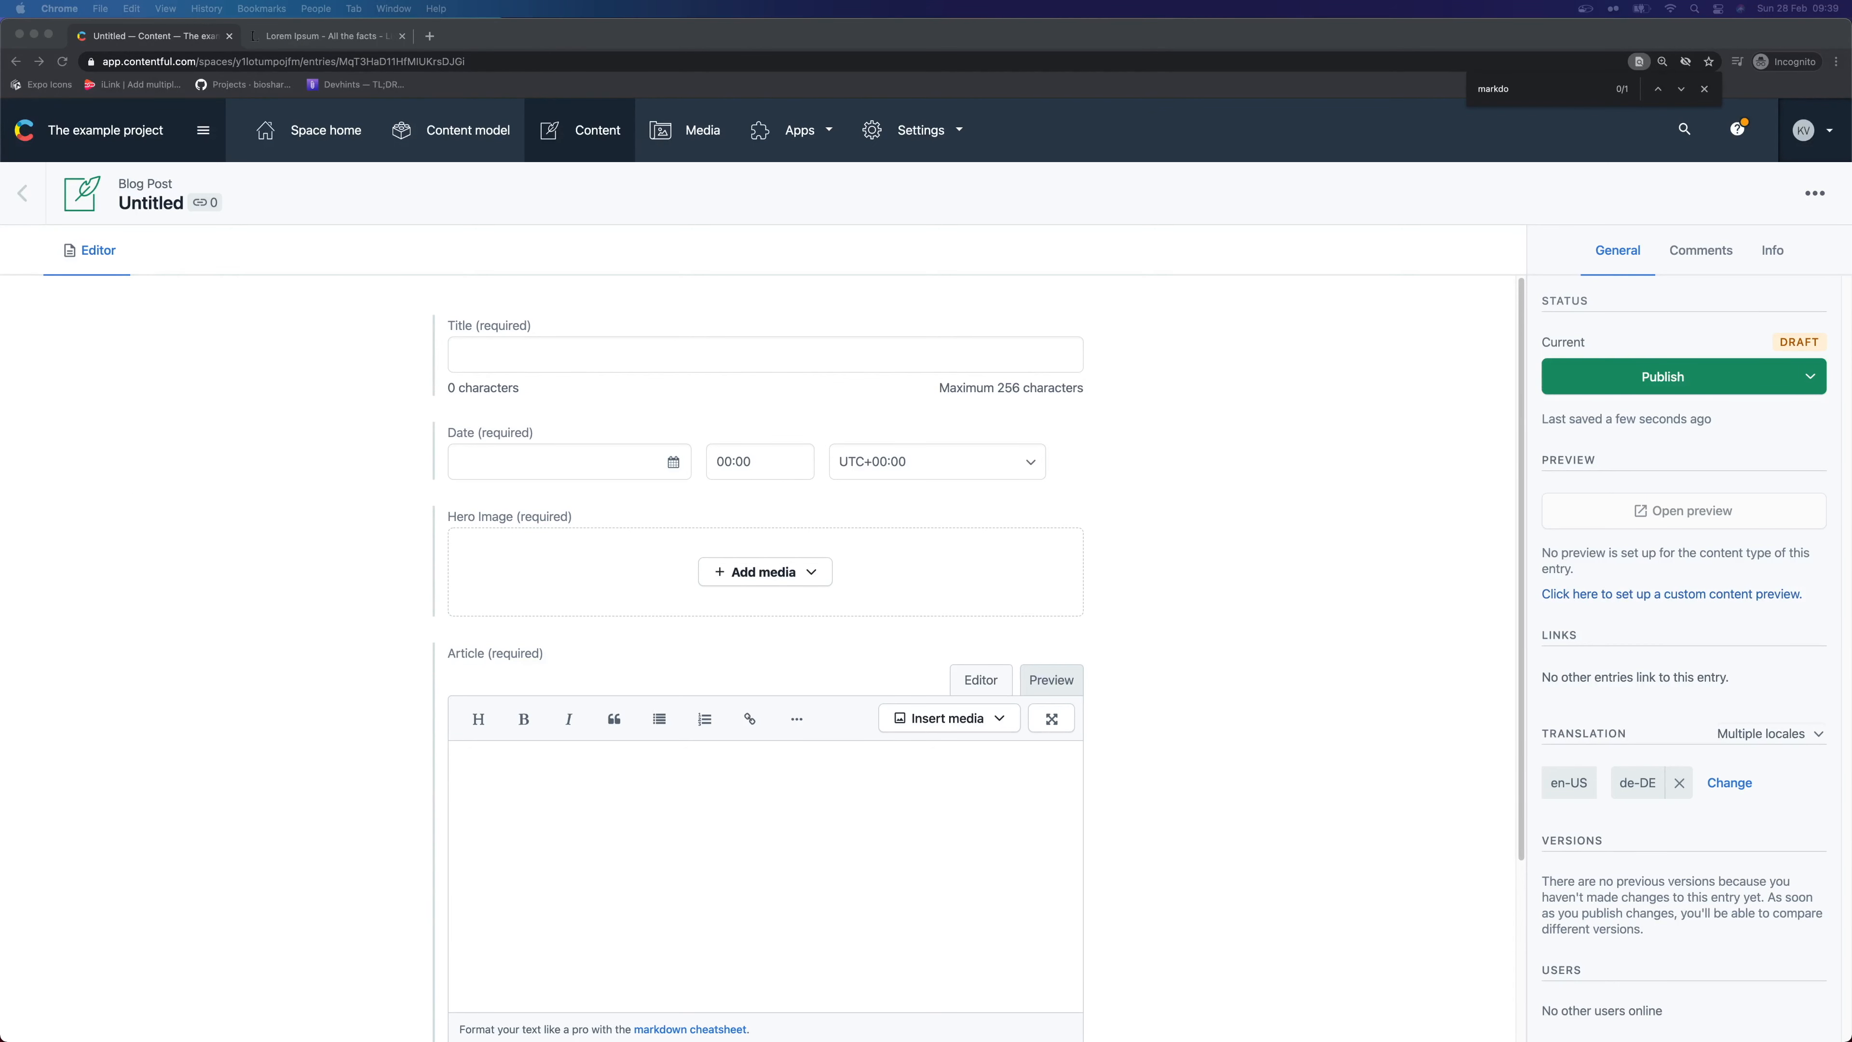
Paste 'Taking our first steps into VueJS' as the new post's title
click(509, 356)
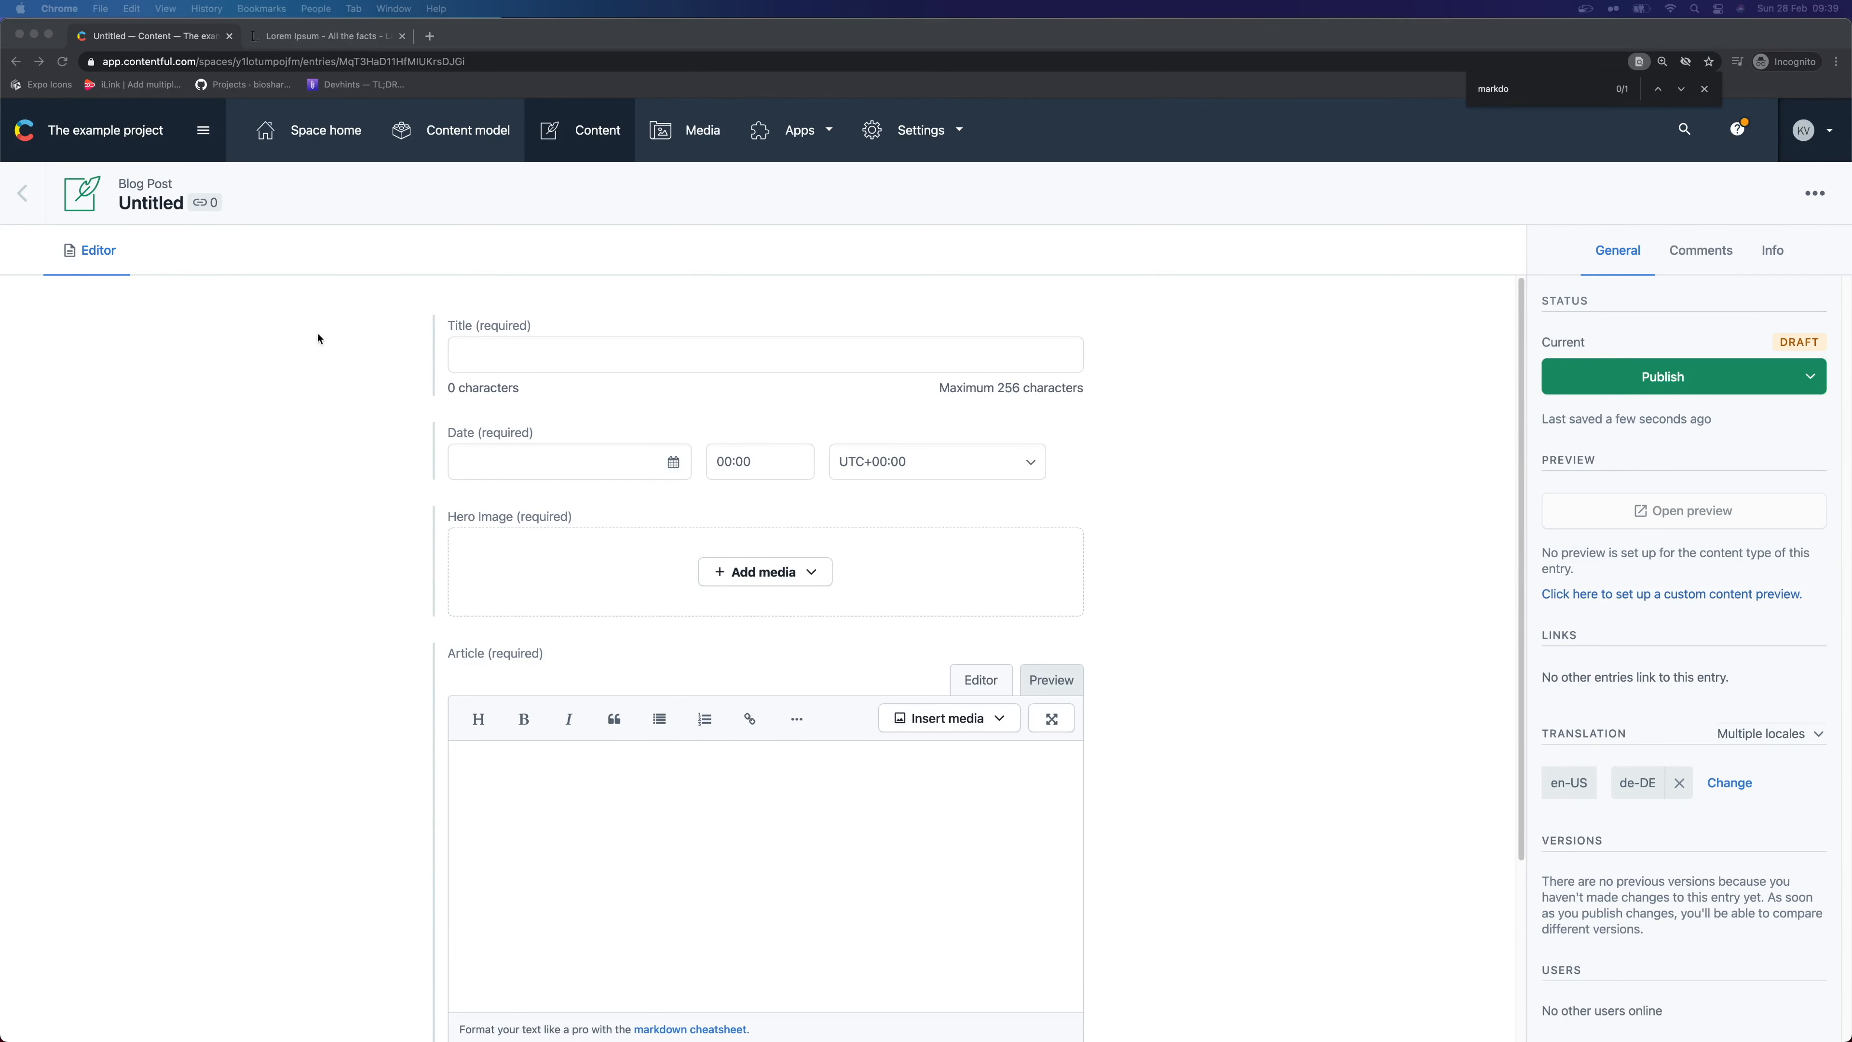
click(512, 356)
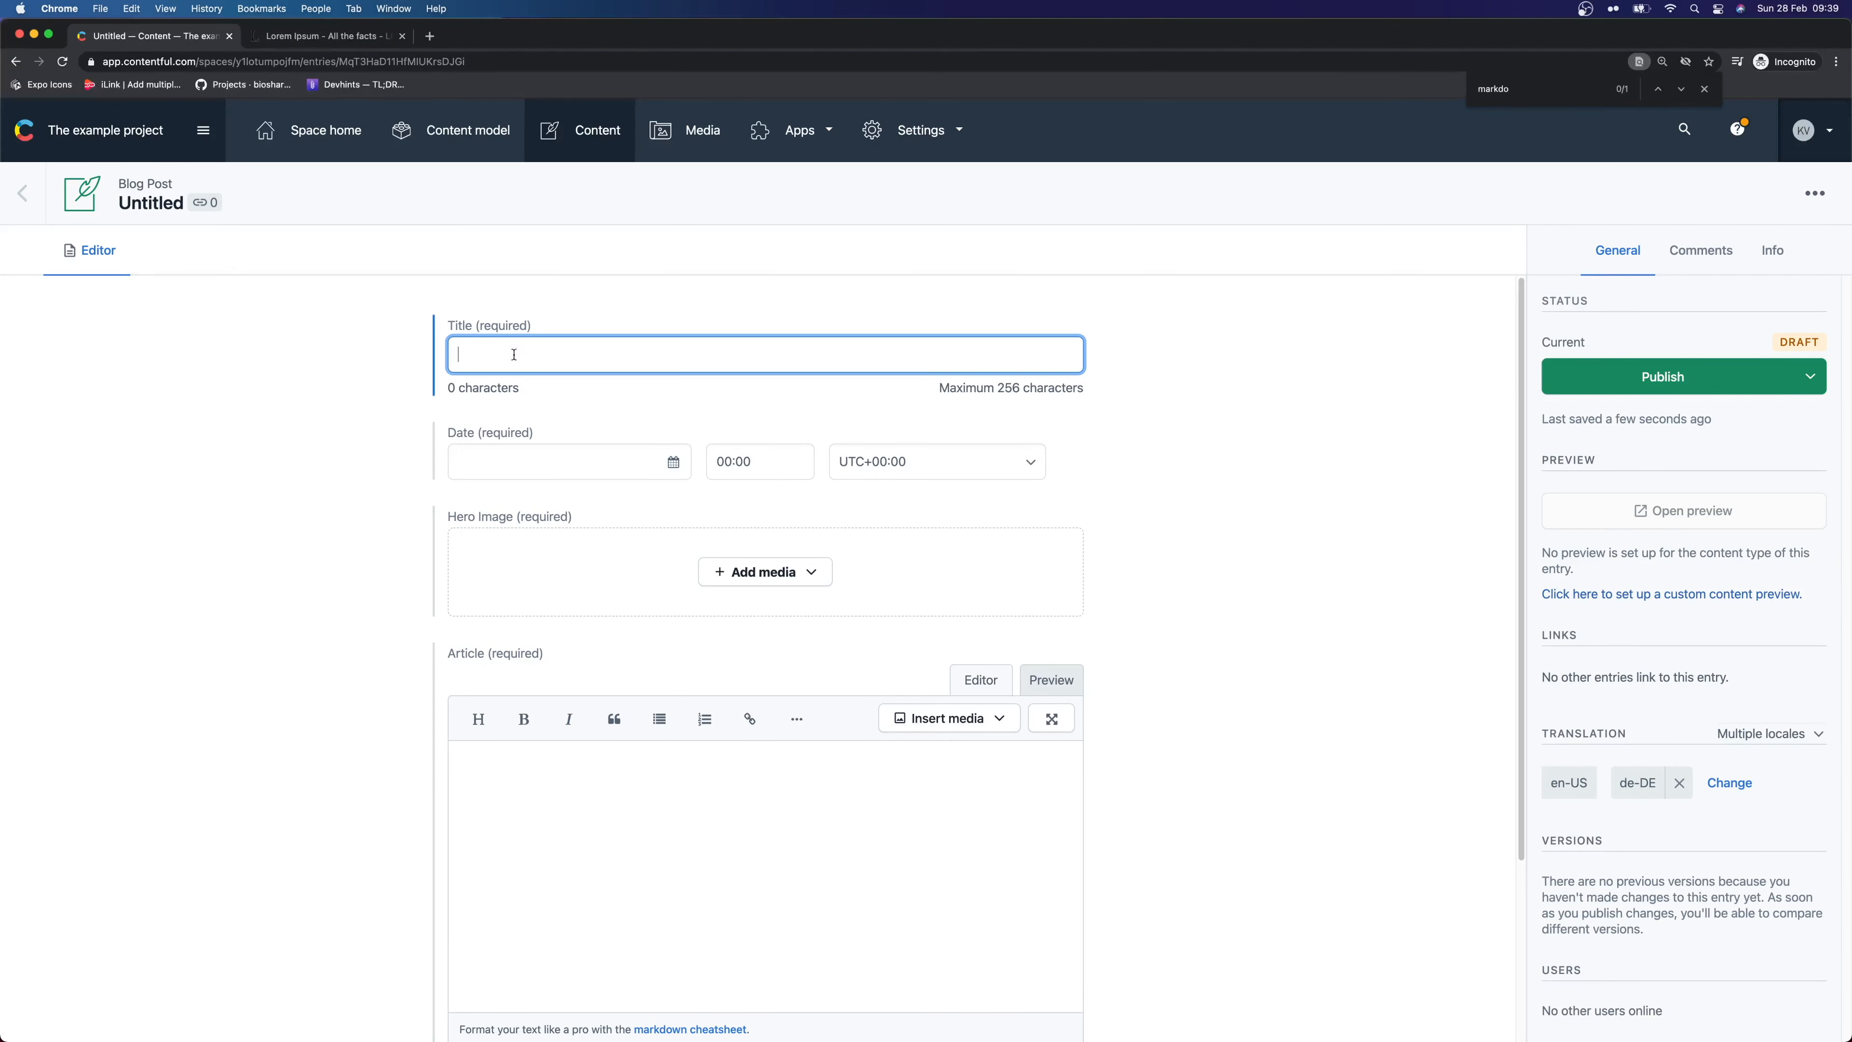
text(Taking our first steps into VueJS)
Set the post date to Tuesday, March 16th 2021
click(671, 462)
click(637, 505)
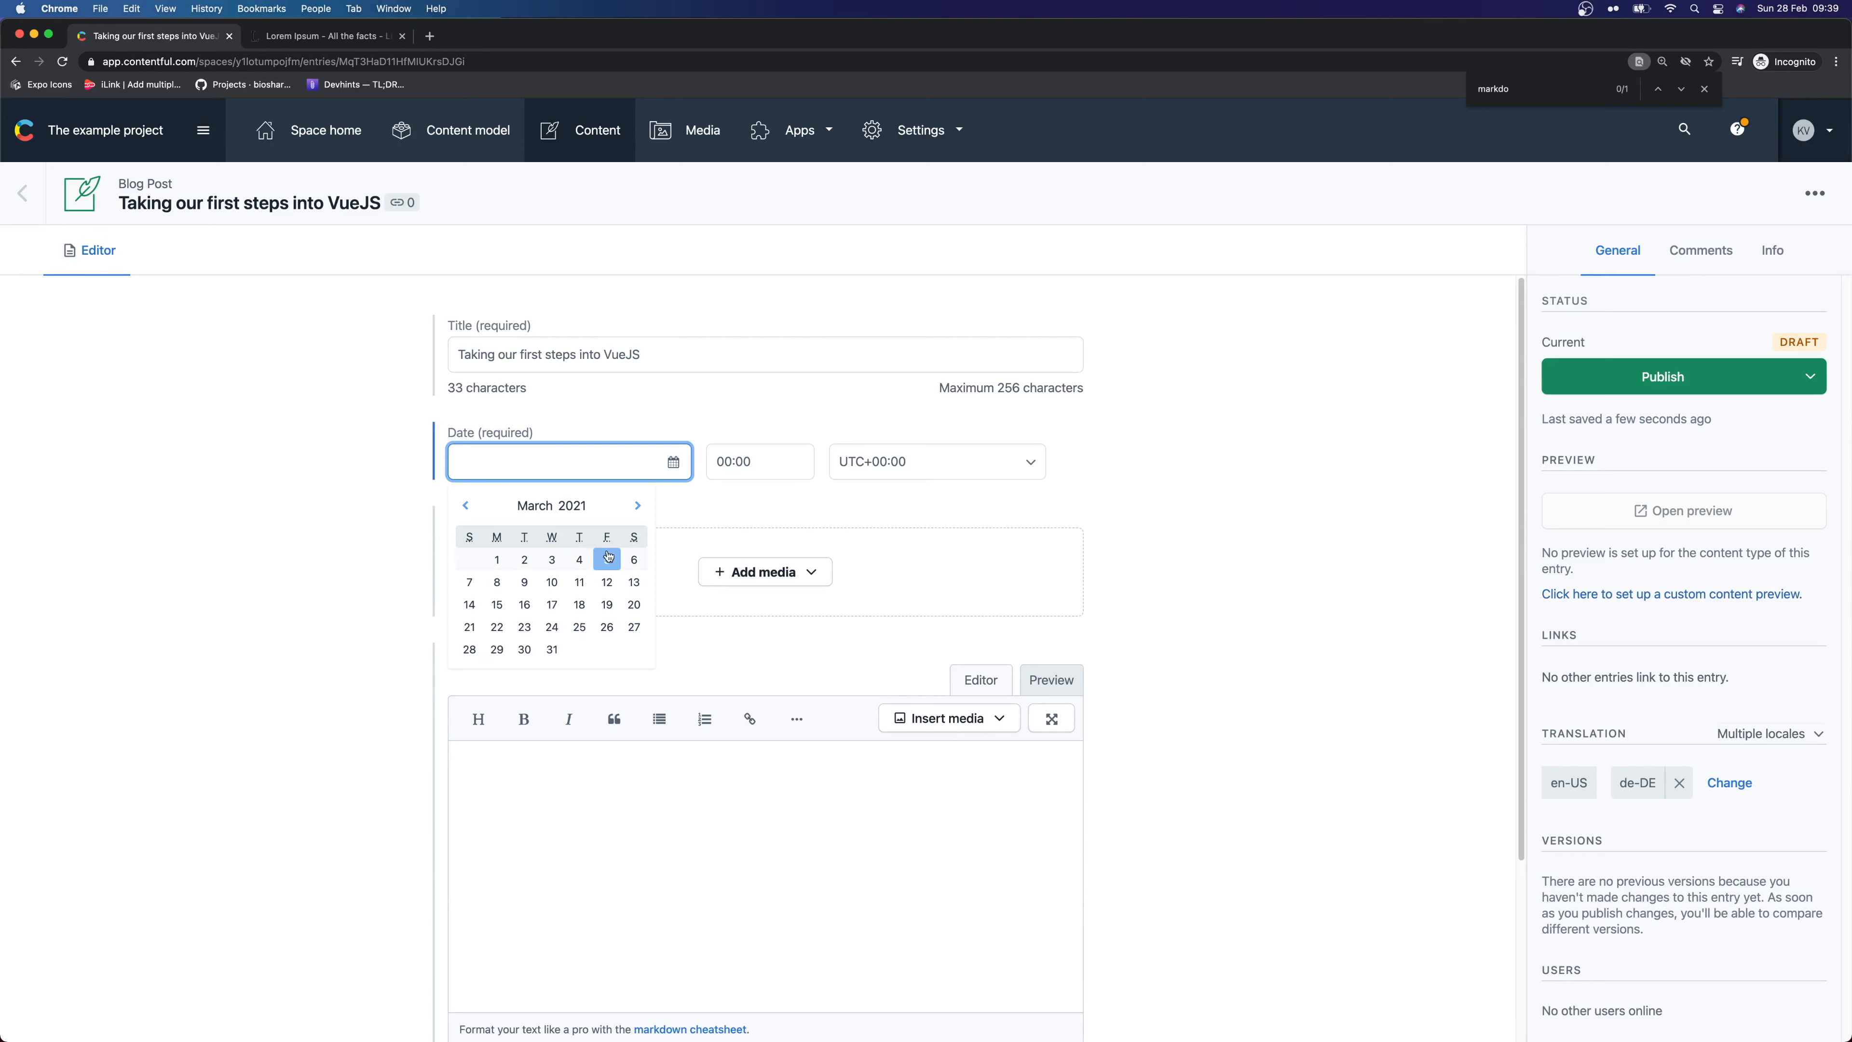
click(524, 604)
click(754, 574)
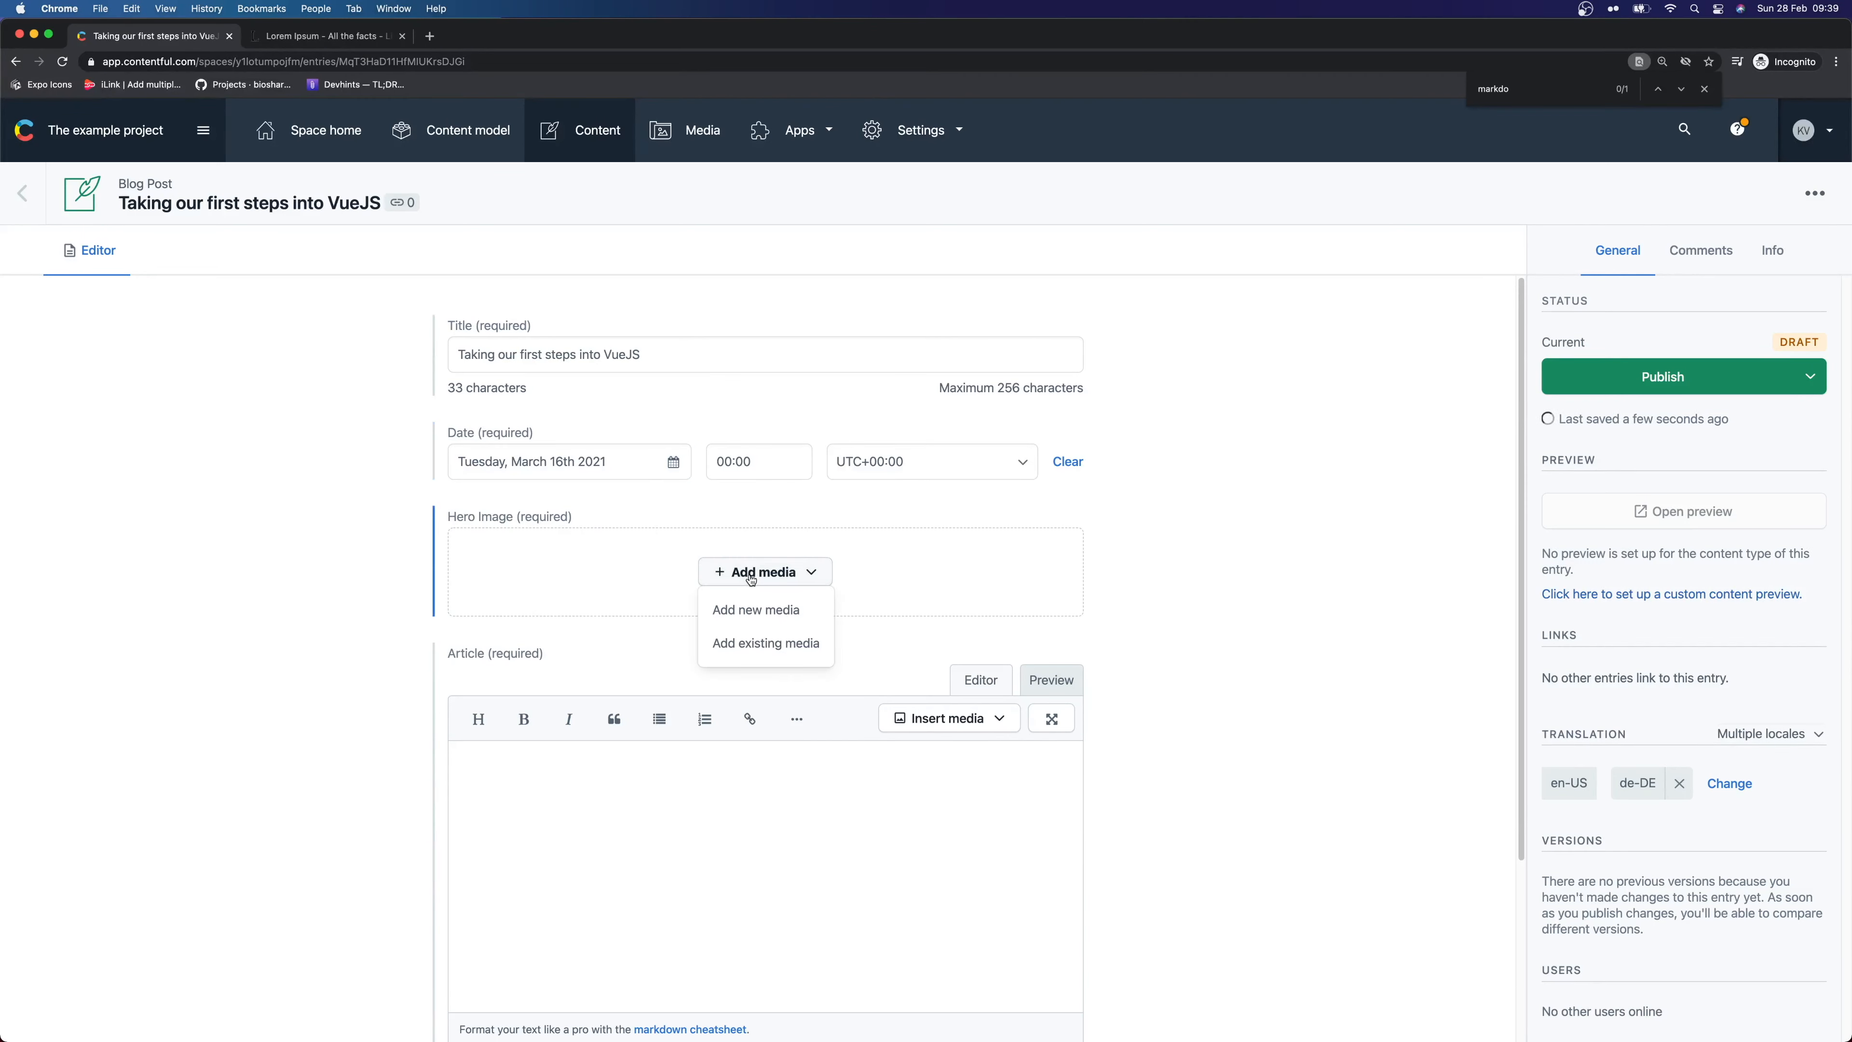
Create a new media asset titled 'Vue Image' with a Vue Image thumbnail description
click(767, 610)
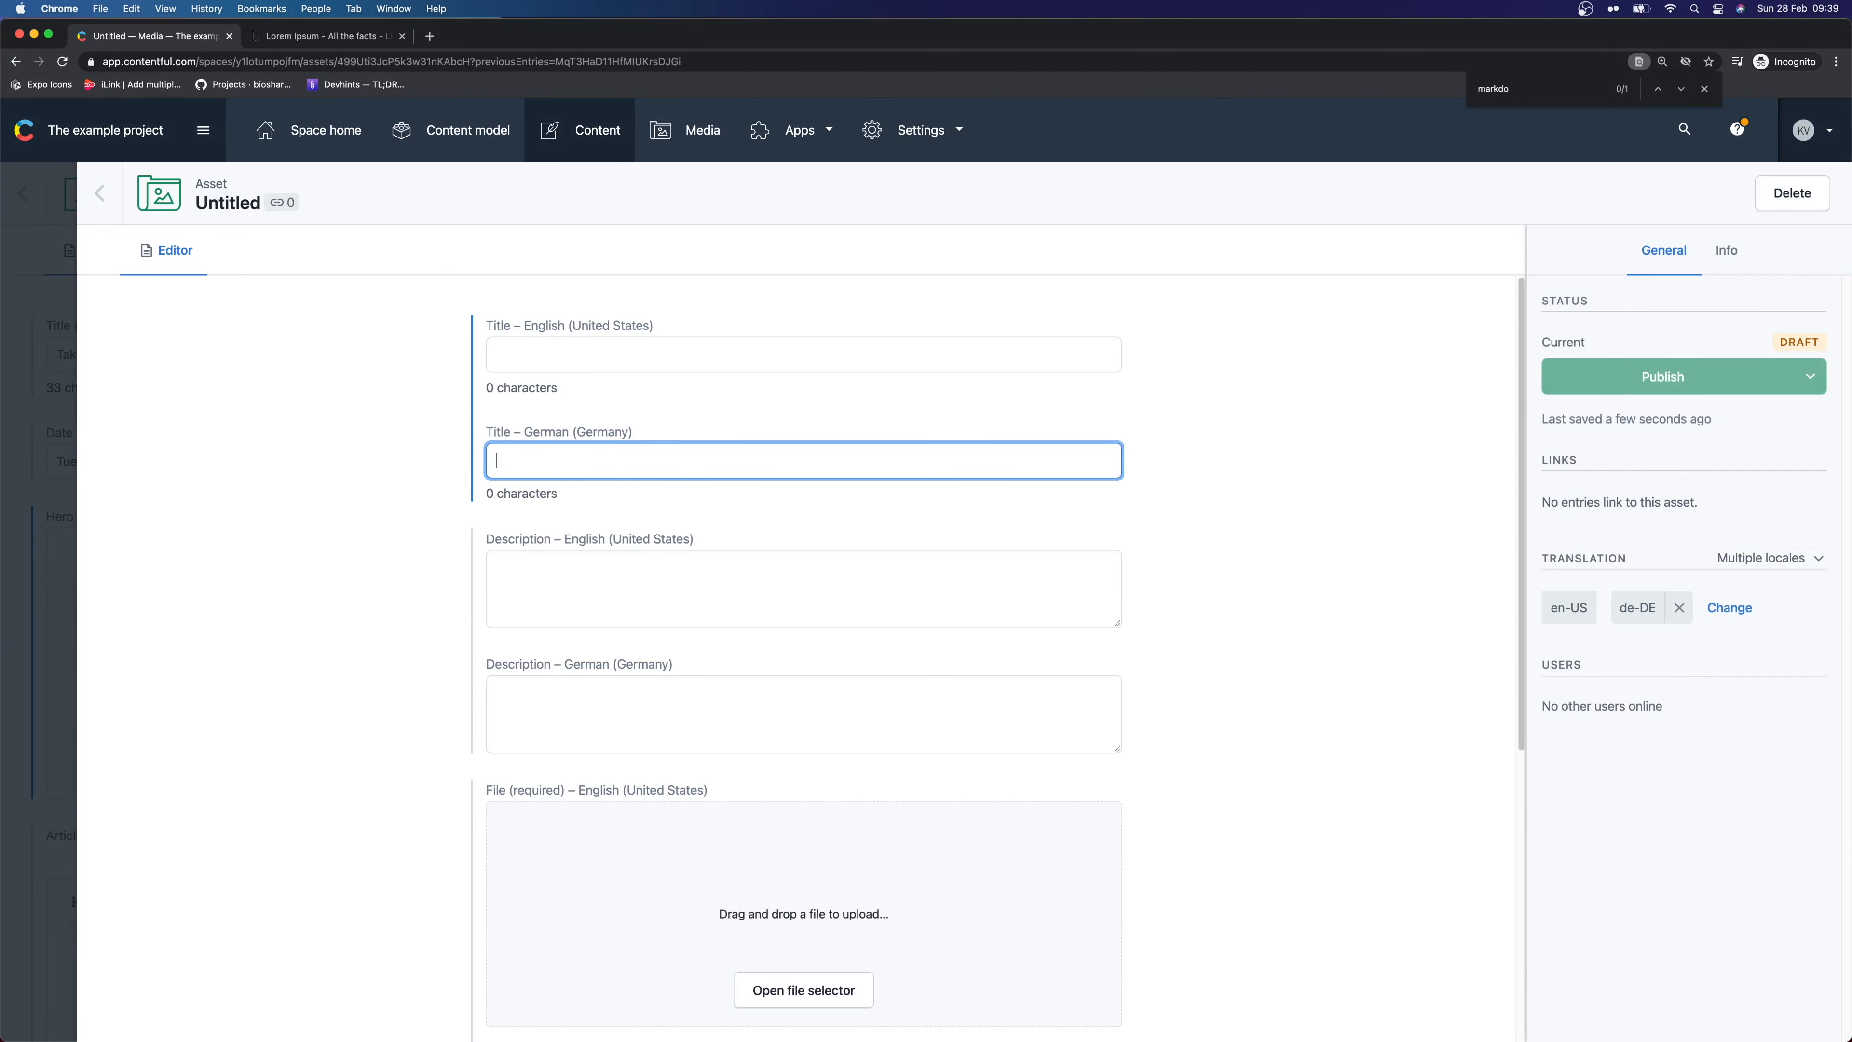
key(super+Tab)
click(541, 358)
text(Vue Imagwe)
key(Tab)
key(Tab)
key(shift+Tab)
key(shift+Tab)
key(Right)
key(Left)
key(BackSpace)
key(Tab)
key(Tab)
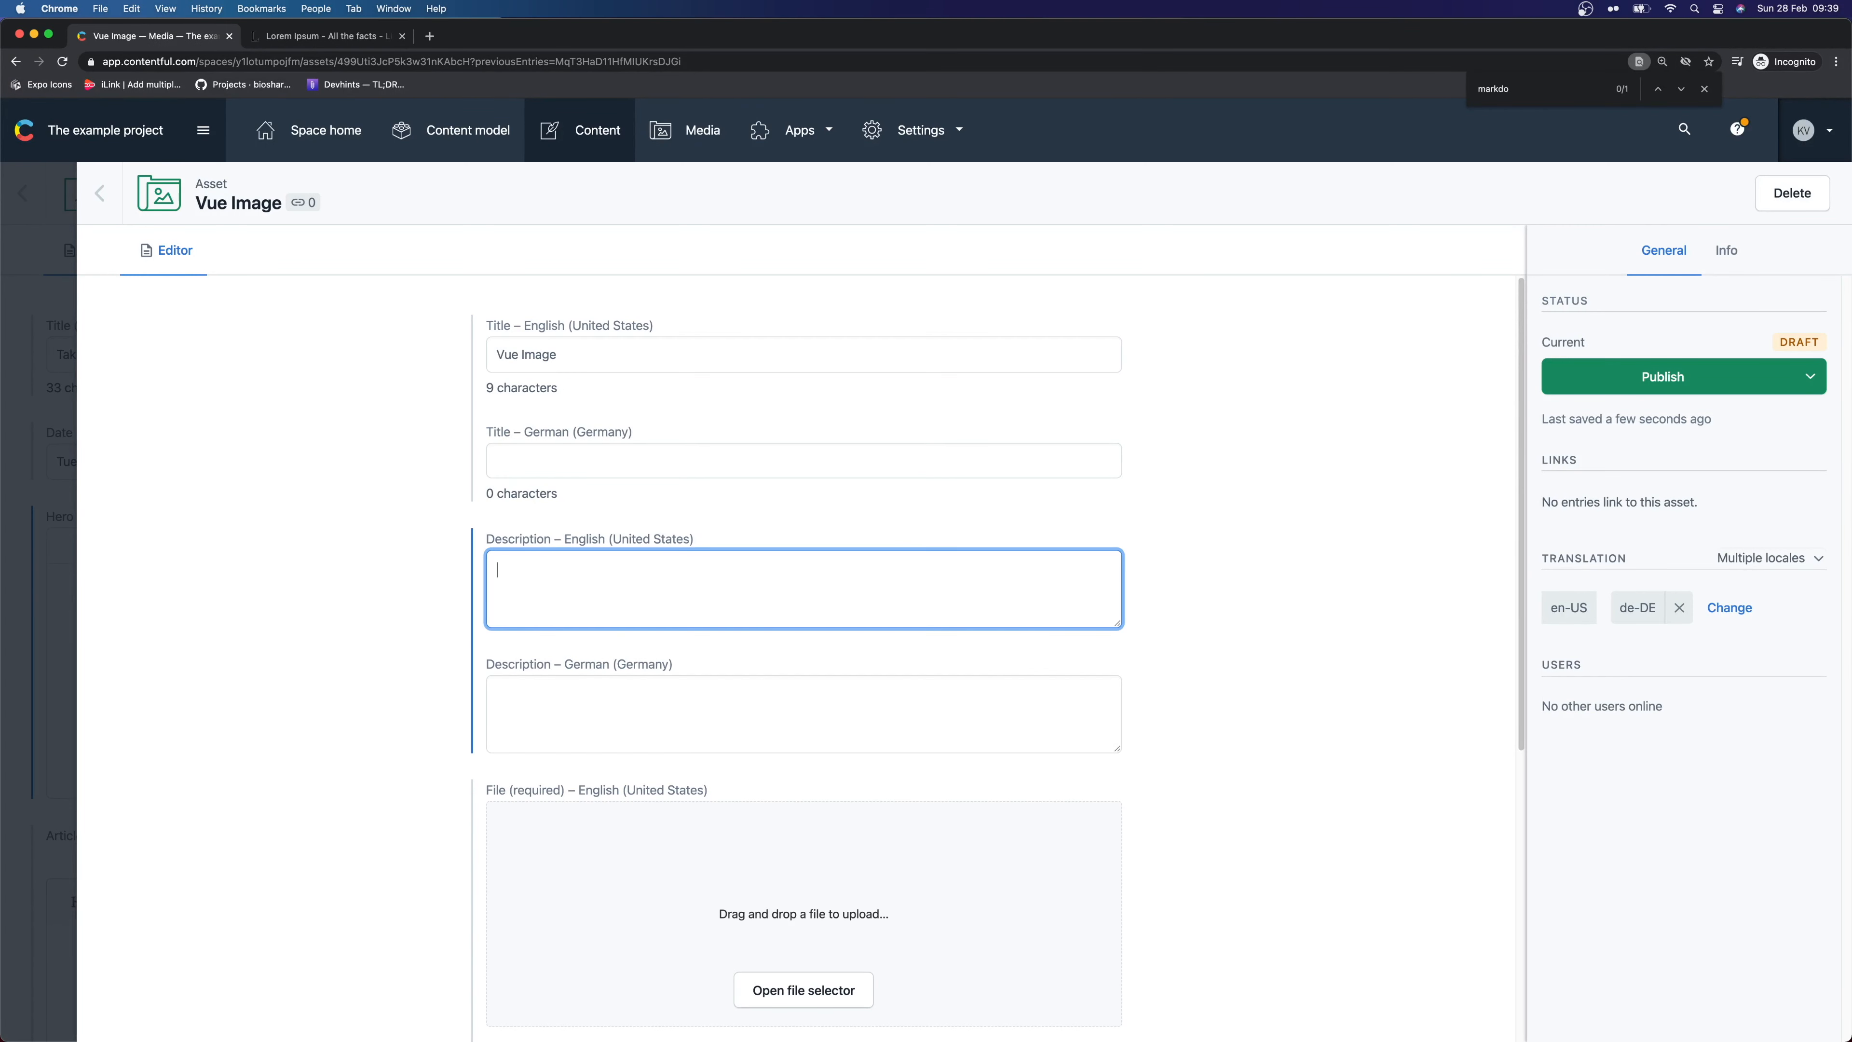
text(Vue I)
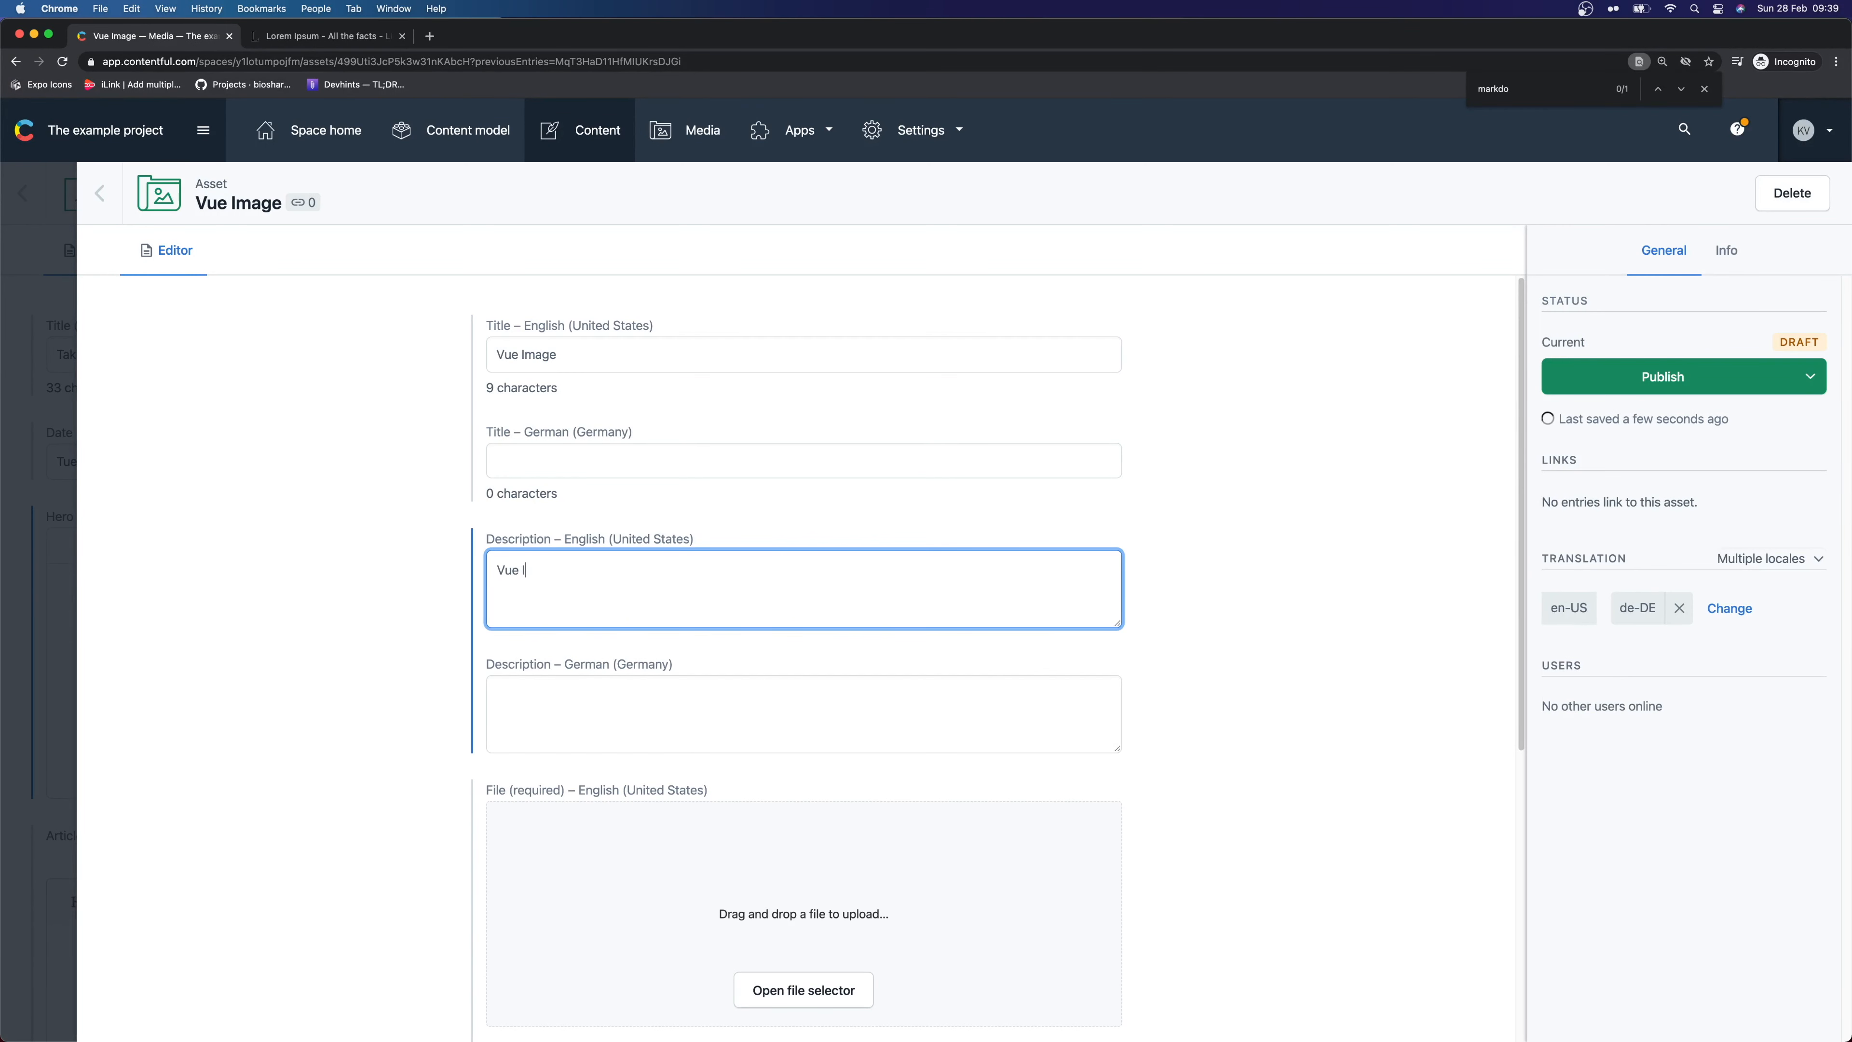
text(mage Thumbnau)
Upload the Vue.js image file, publish the asset, and return to the post
scroll(666, 715, down, 3)
click(450, 731)
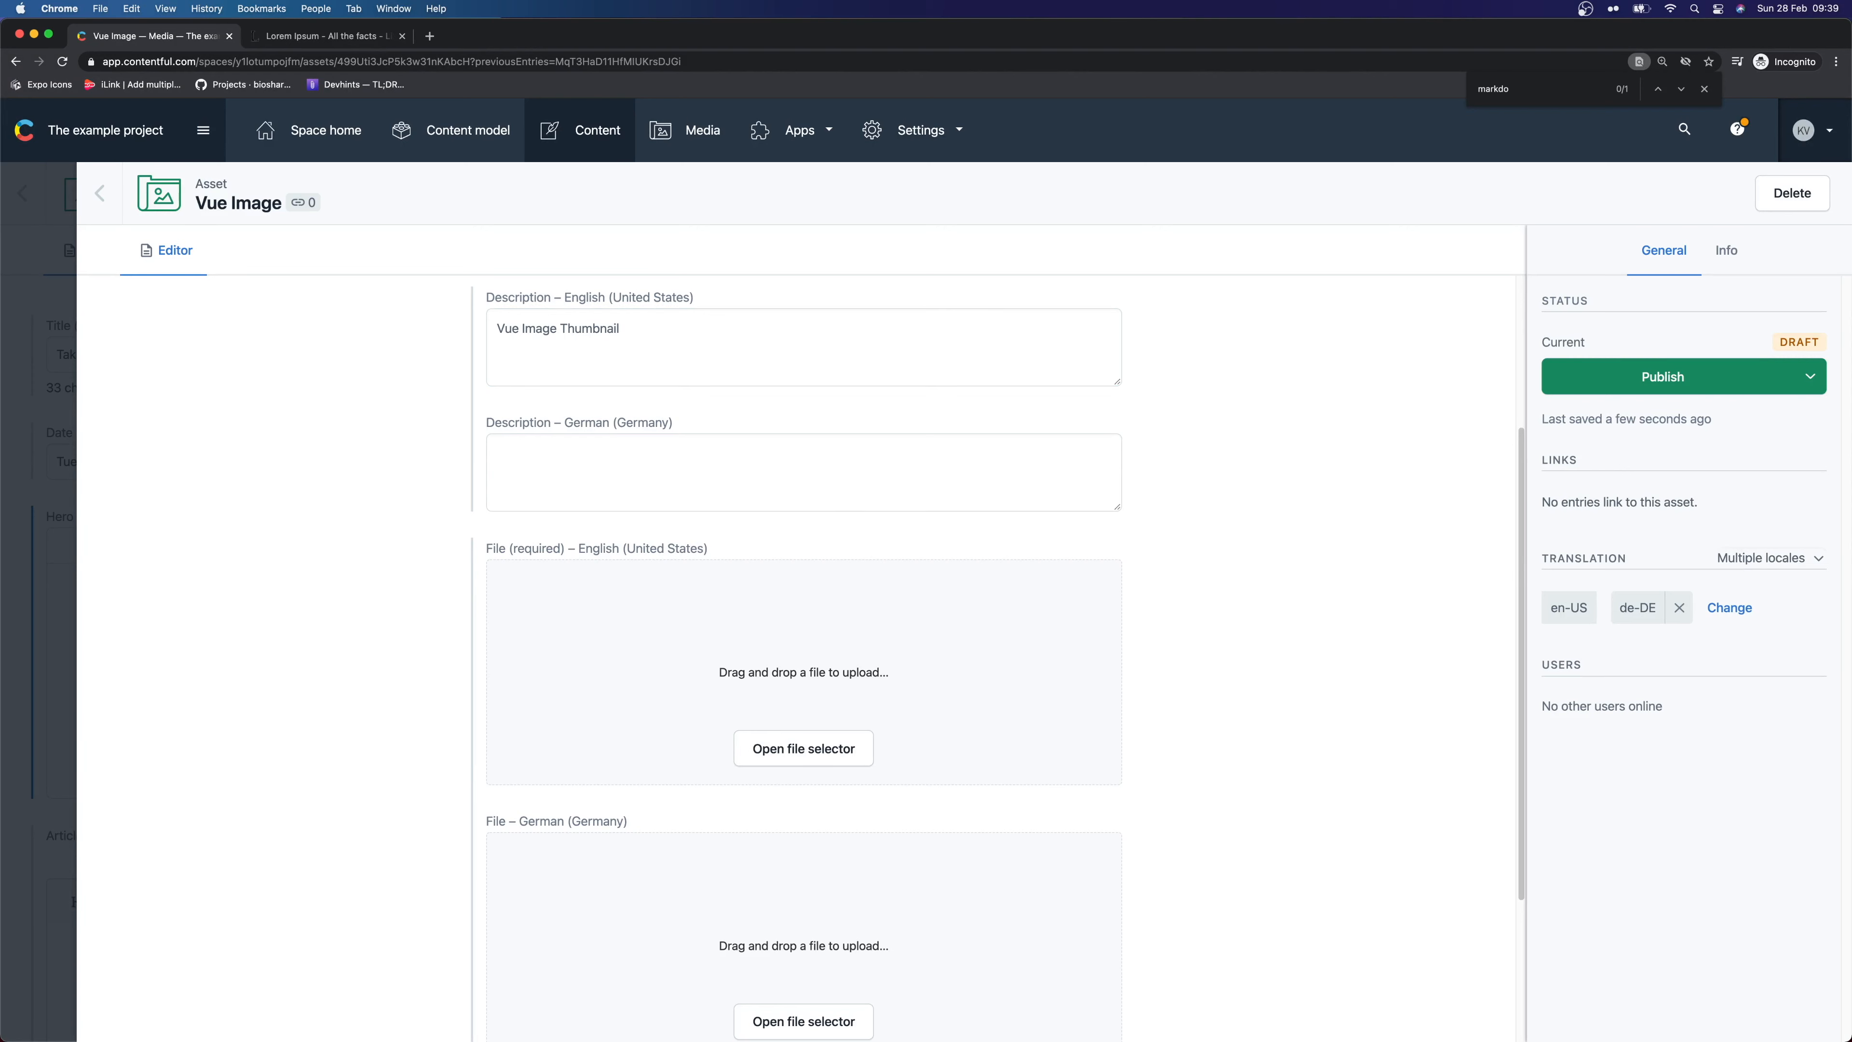
drag(358, 672, 966, 659)
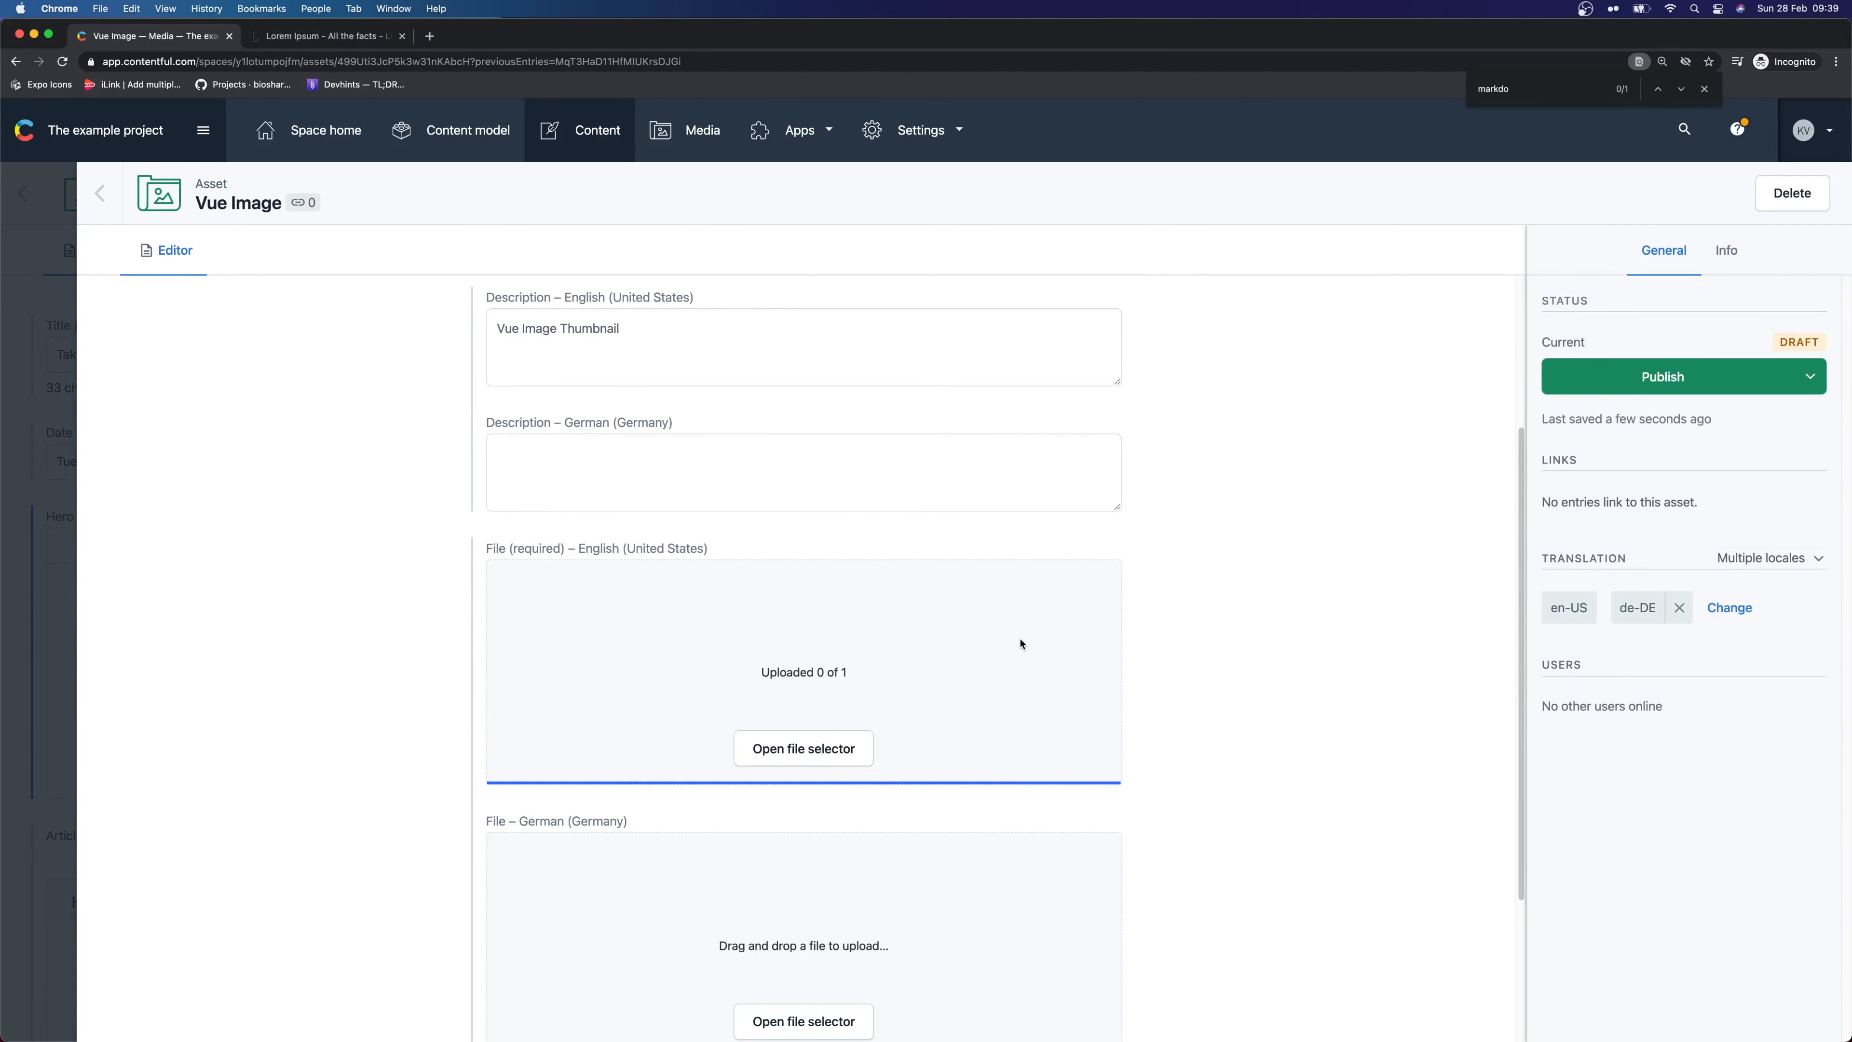
scroll(1024, 648, down, 2)
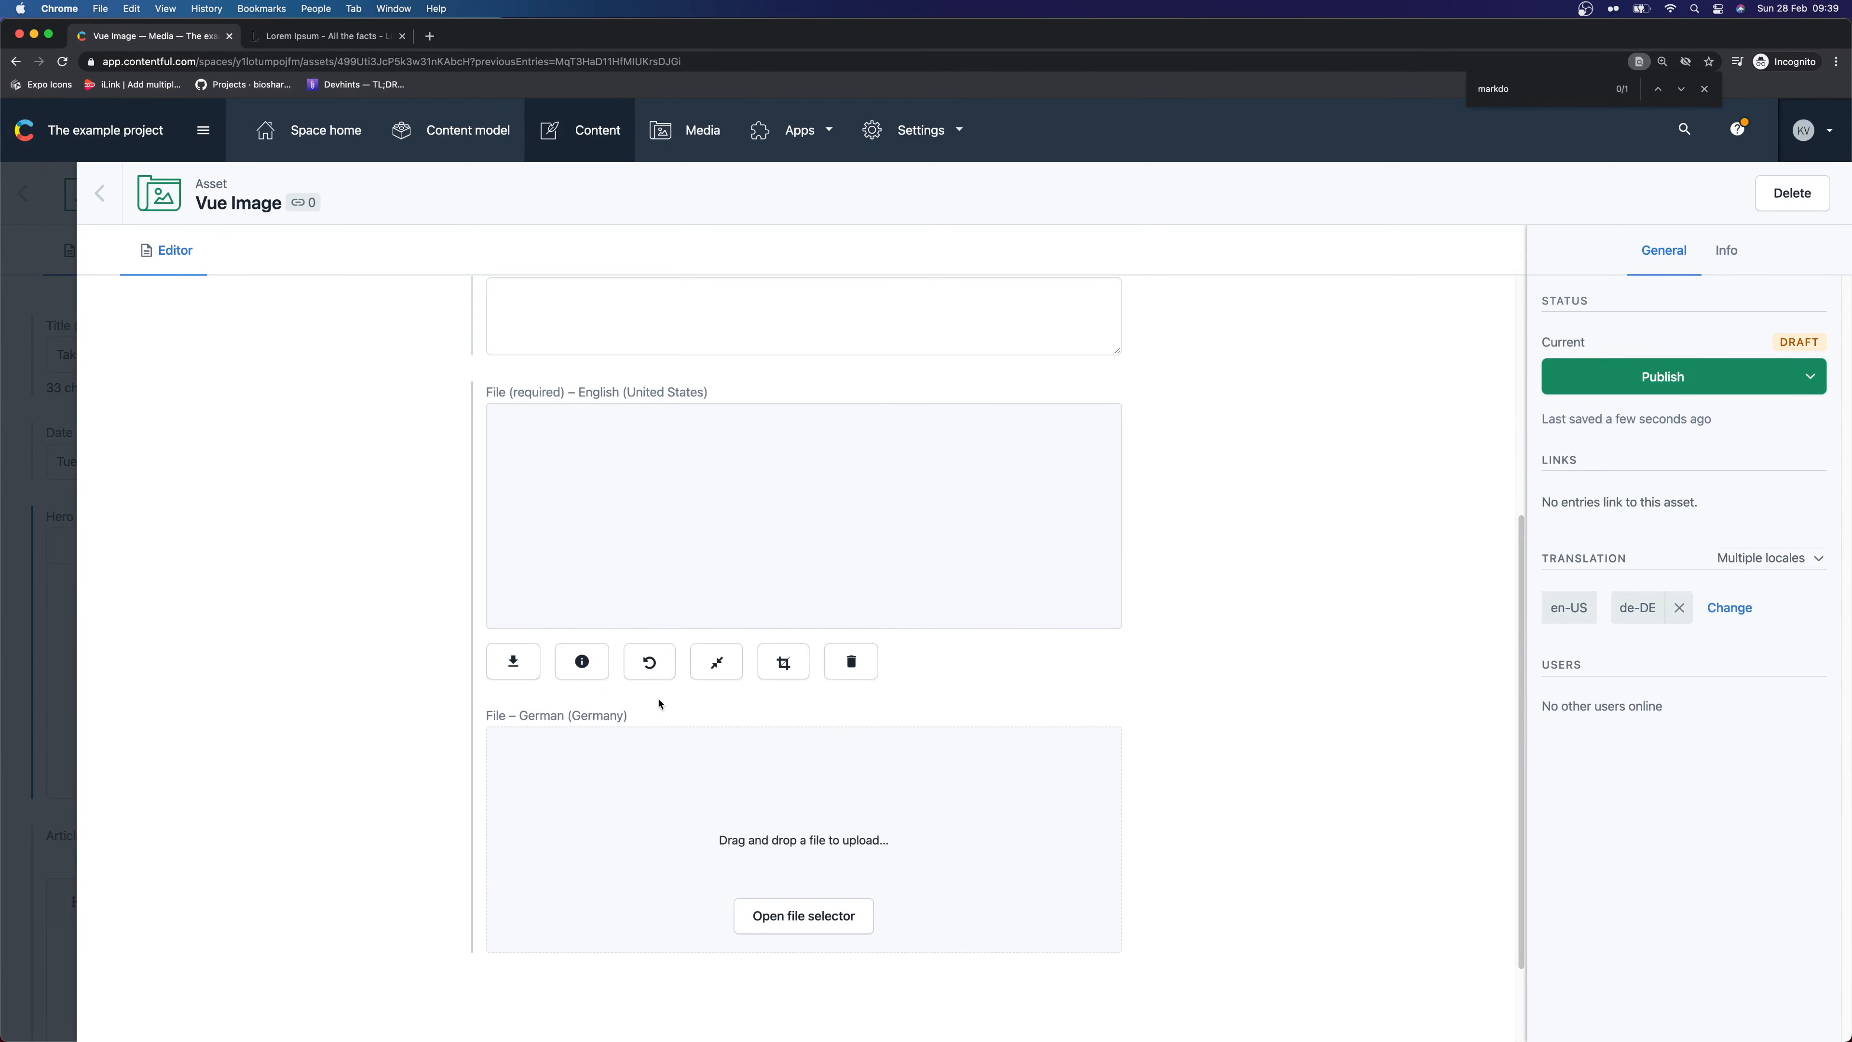
click(1670, 377)
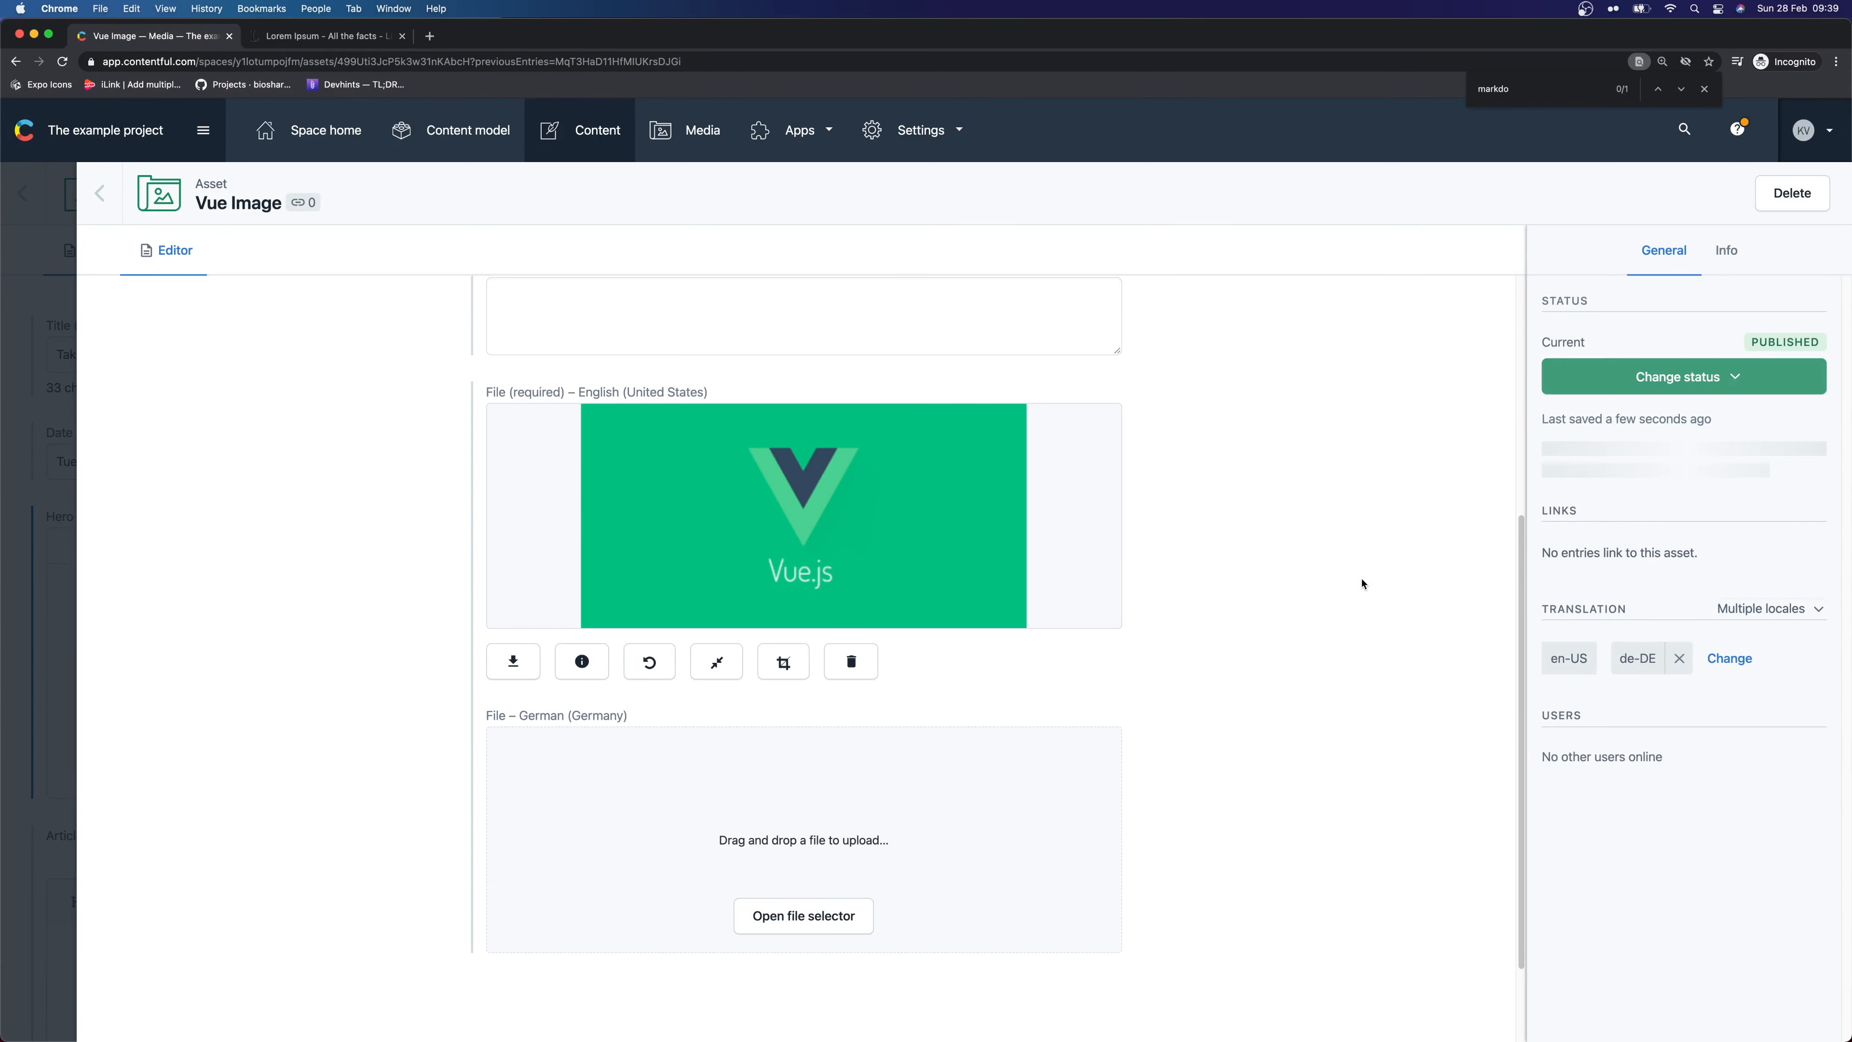
click(99, 194)
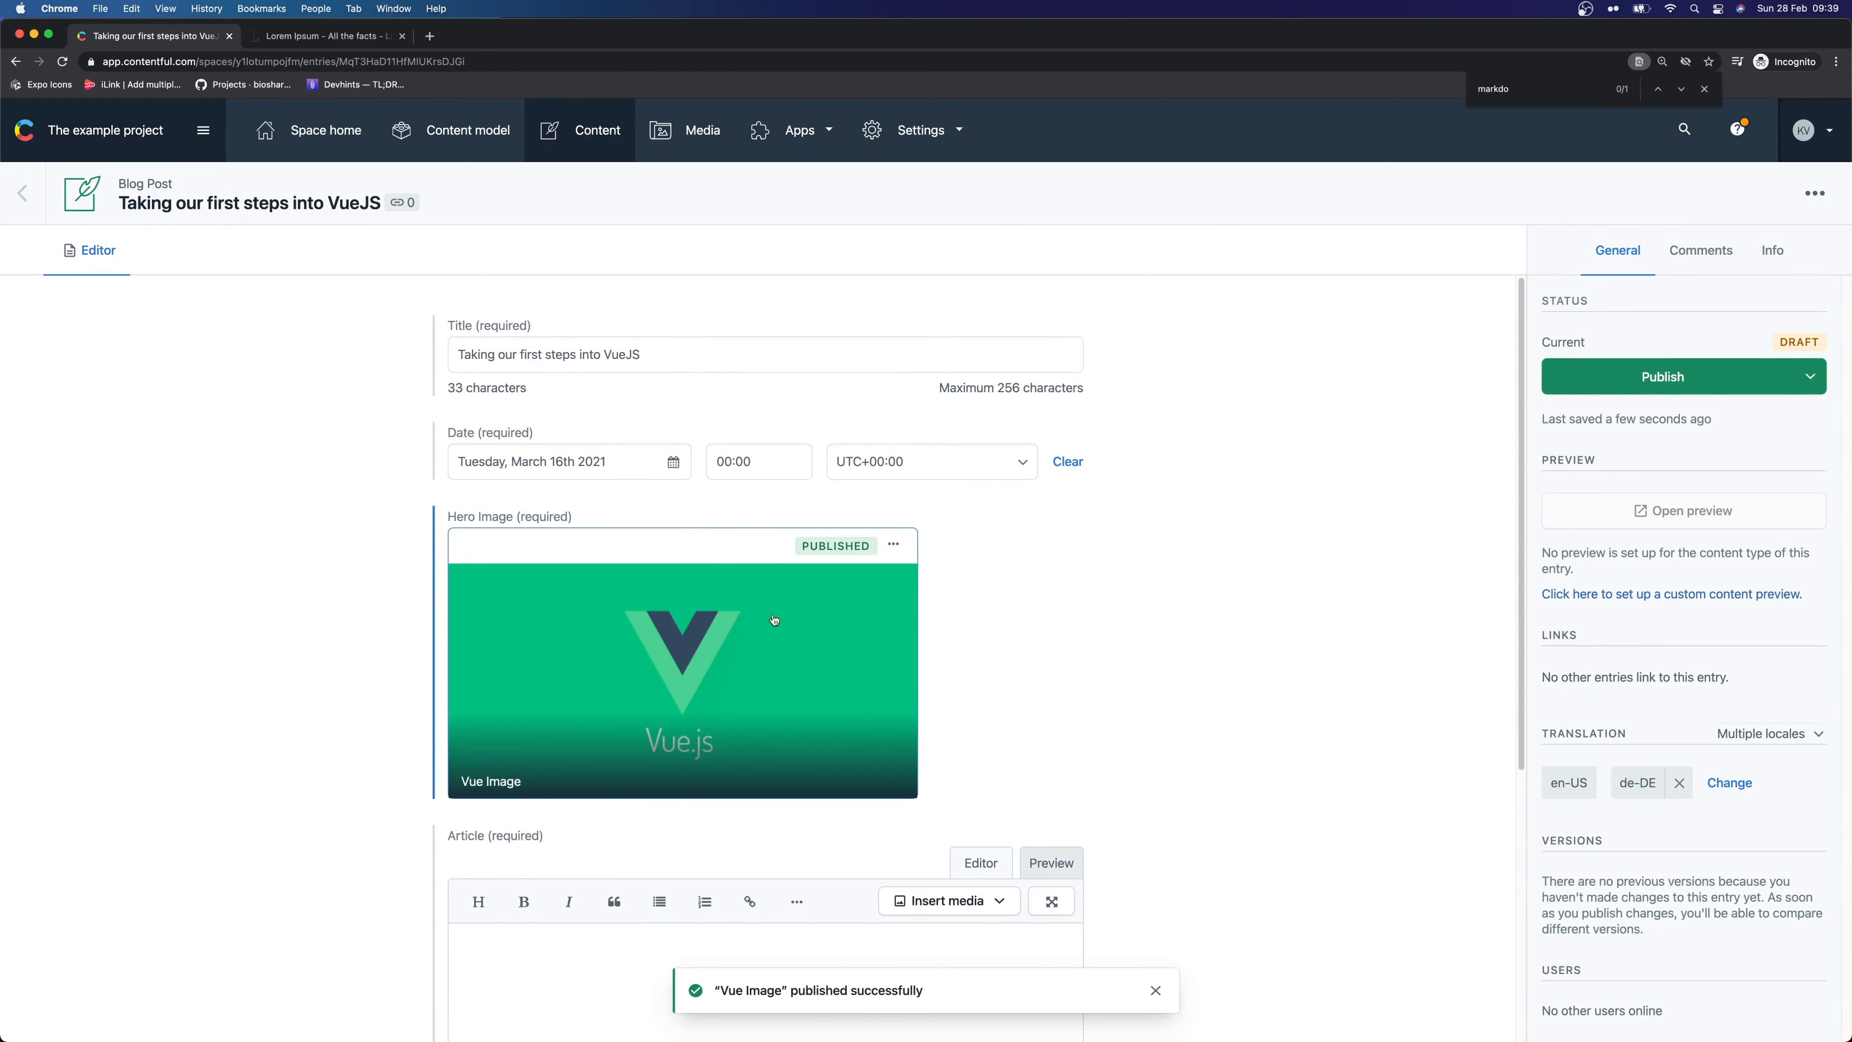
Copy the lorem ipsum paragraphs from the text page into the VueJS article
scroll(849, 619, down, 1)
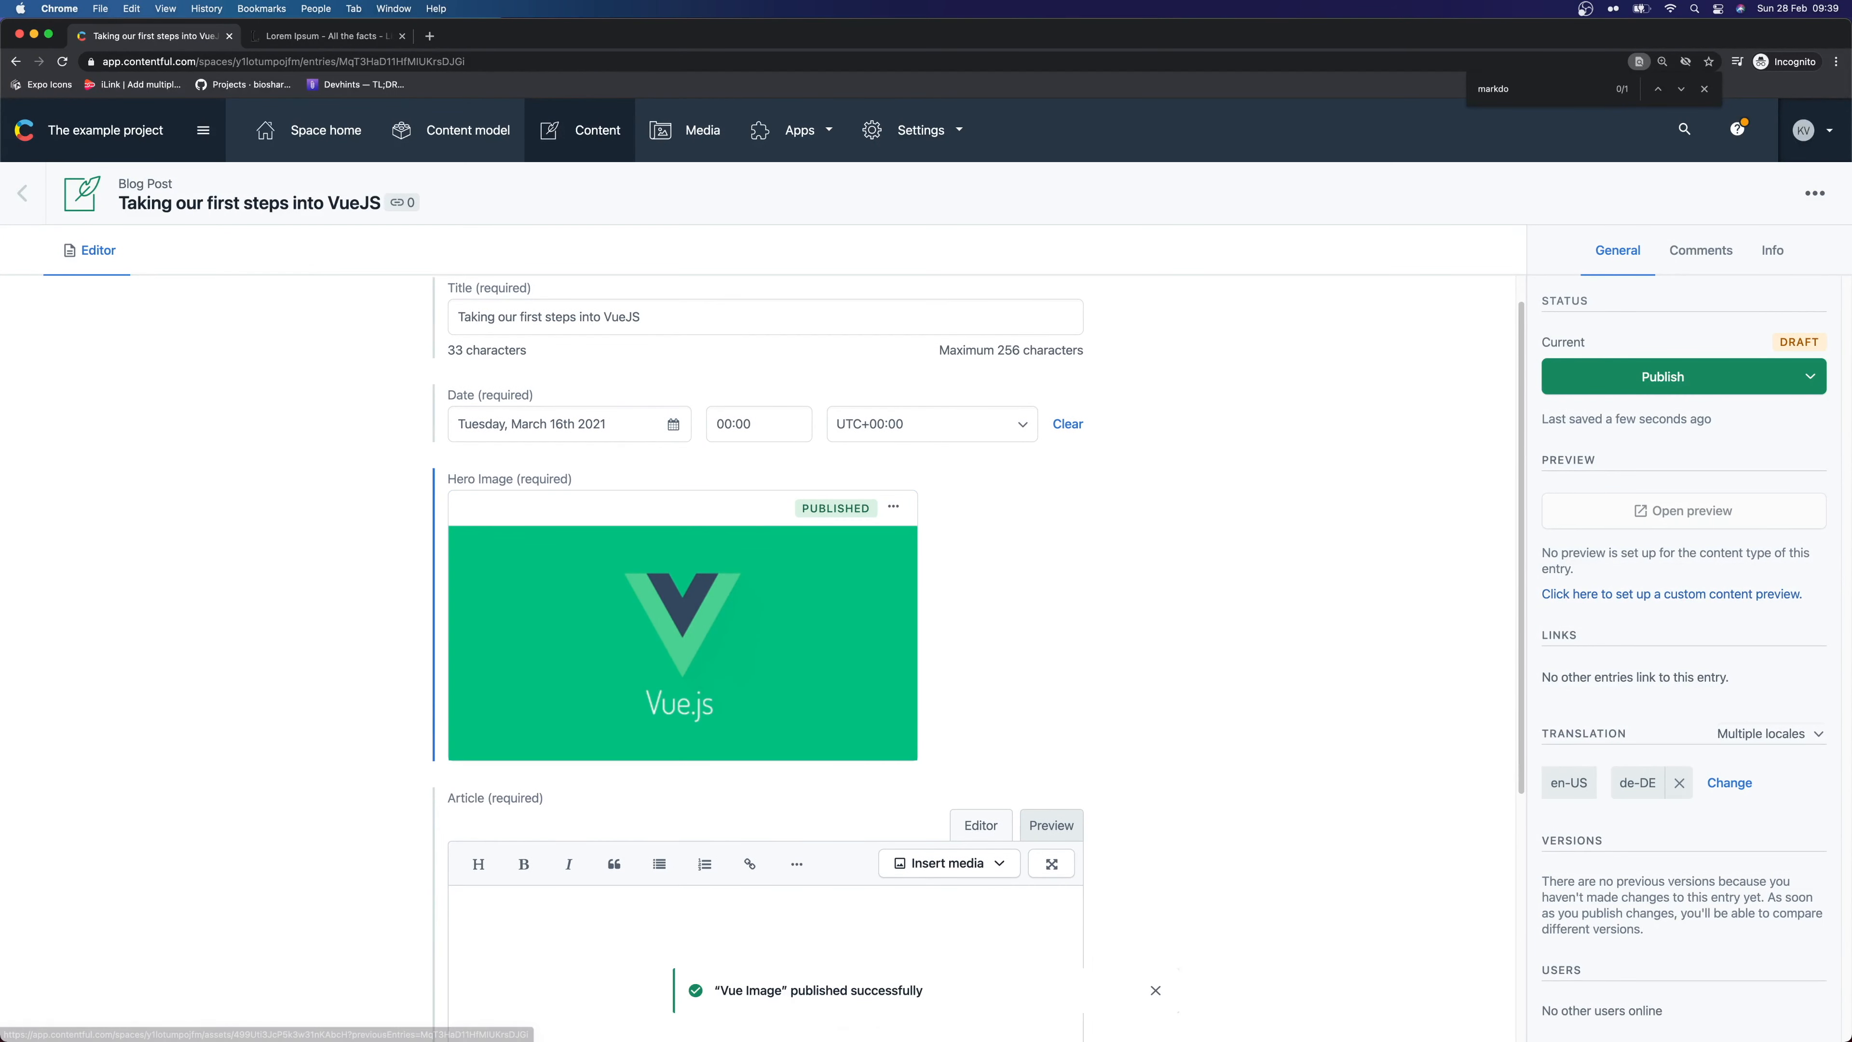
click(353, 38)
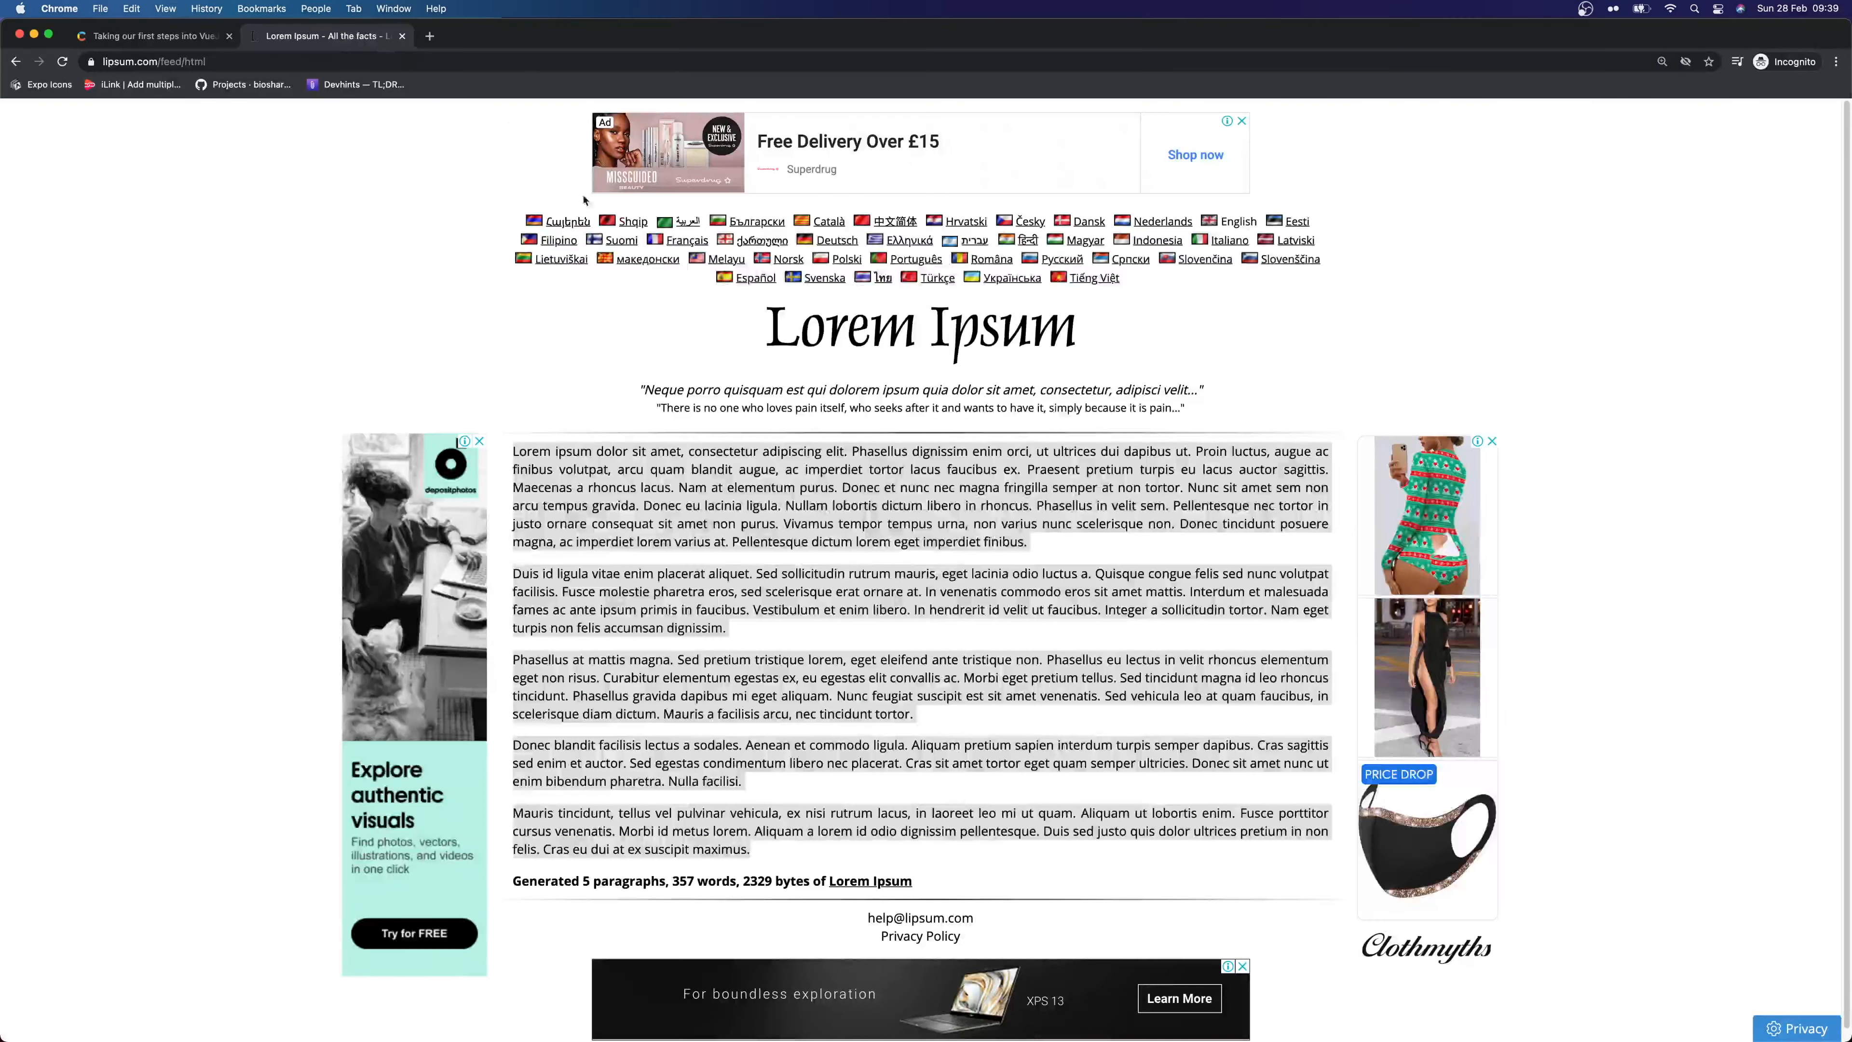
right_click(636, 472)
click(660, 505)
key(super+1)
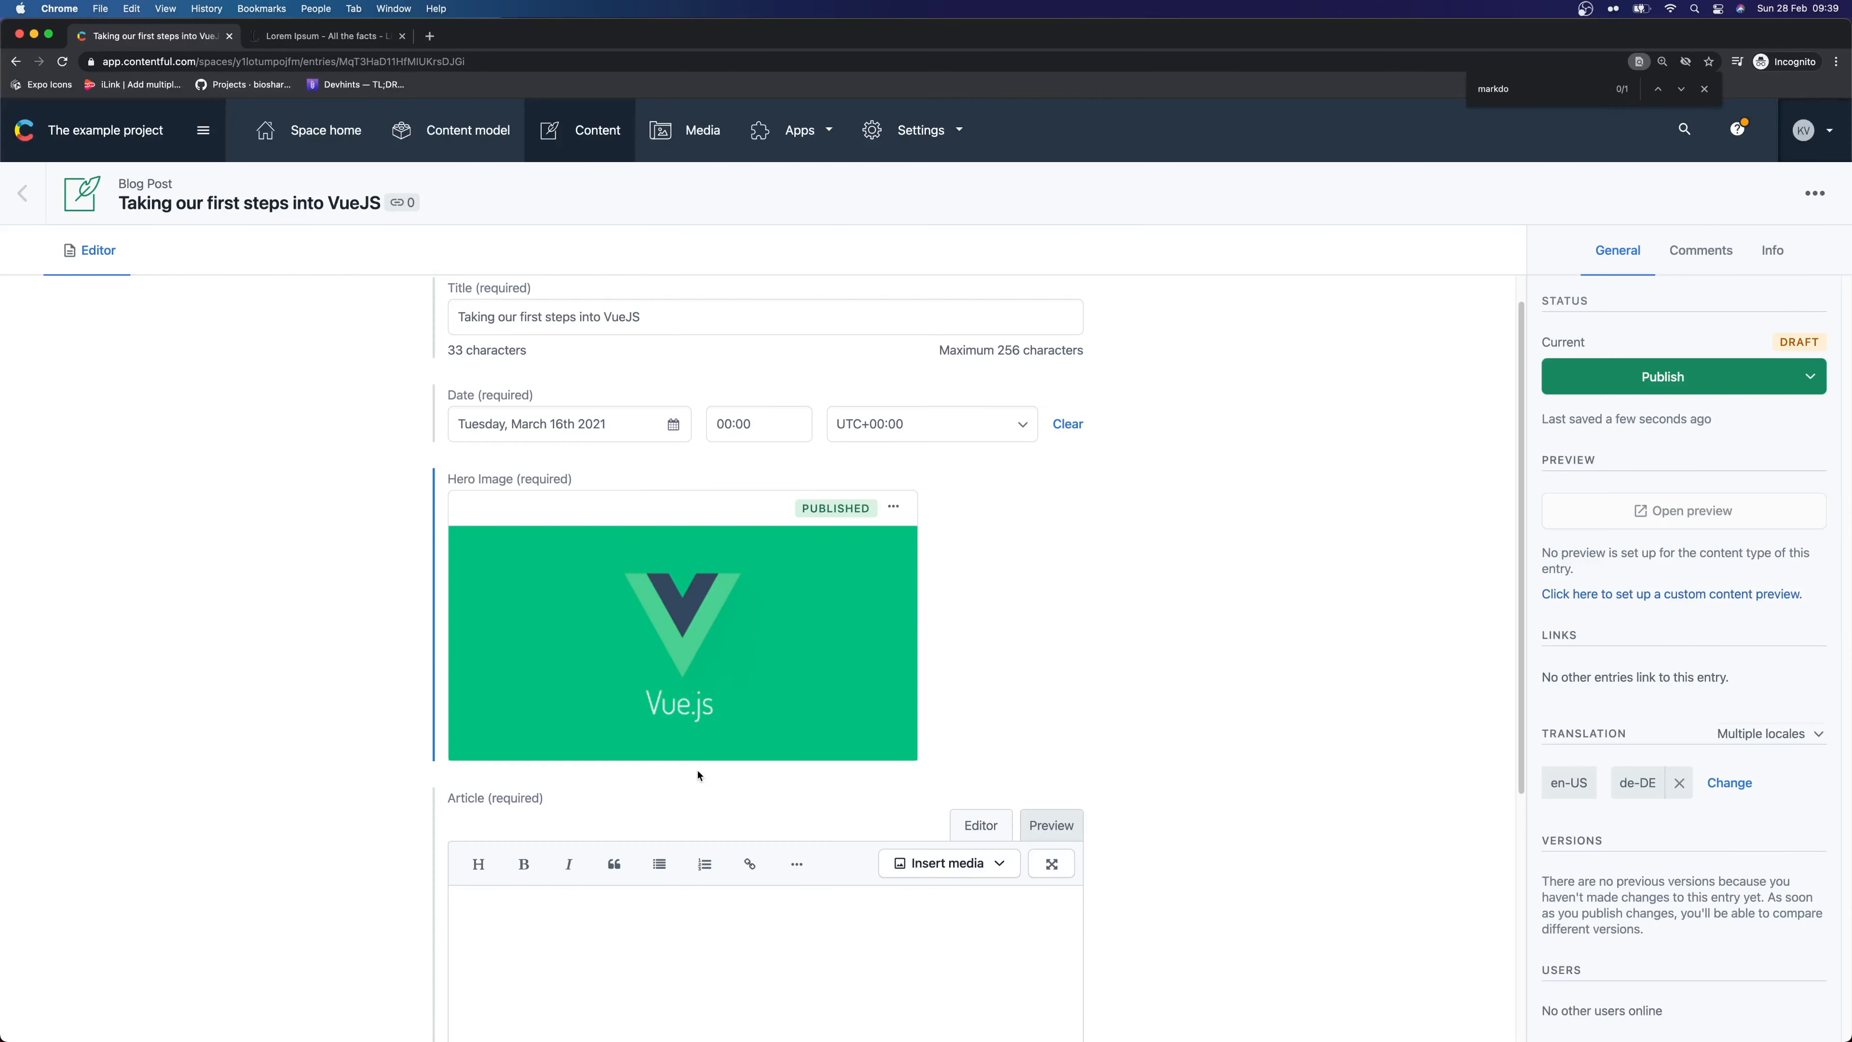
scroll(704, 742, down, 5)
click(624, 674)
key(super+v)
Add a '## Vue article content' heading above the paragraphs and publish the post
click(598, 617)
scroll(597, 613, up, 5)
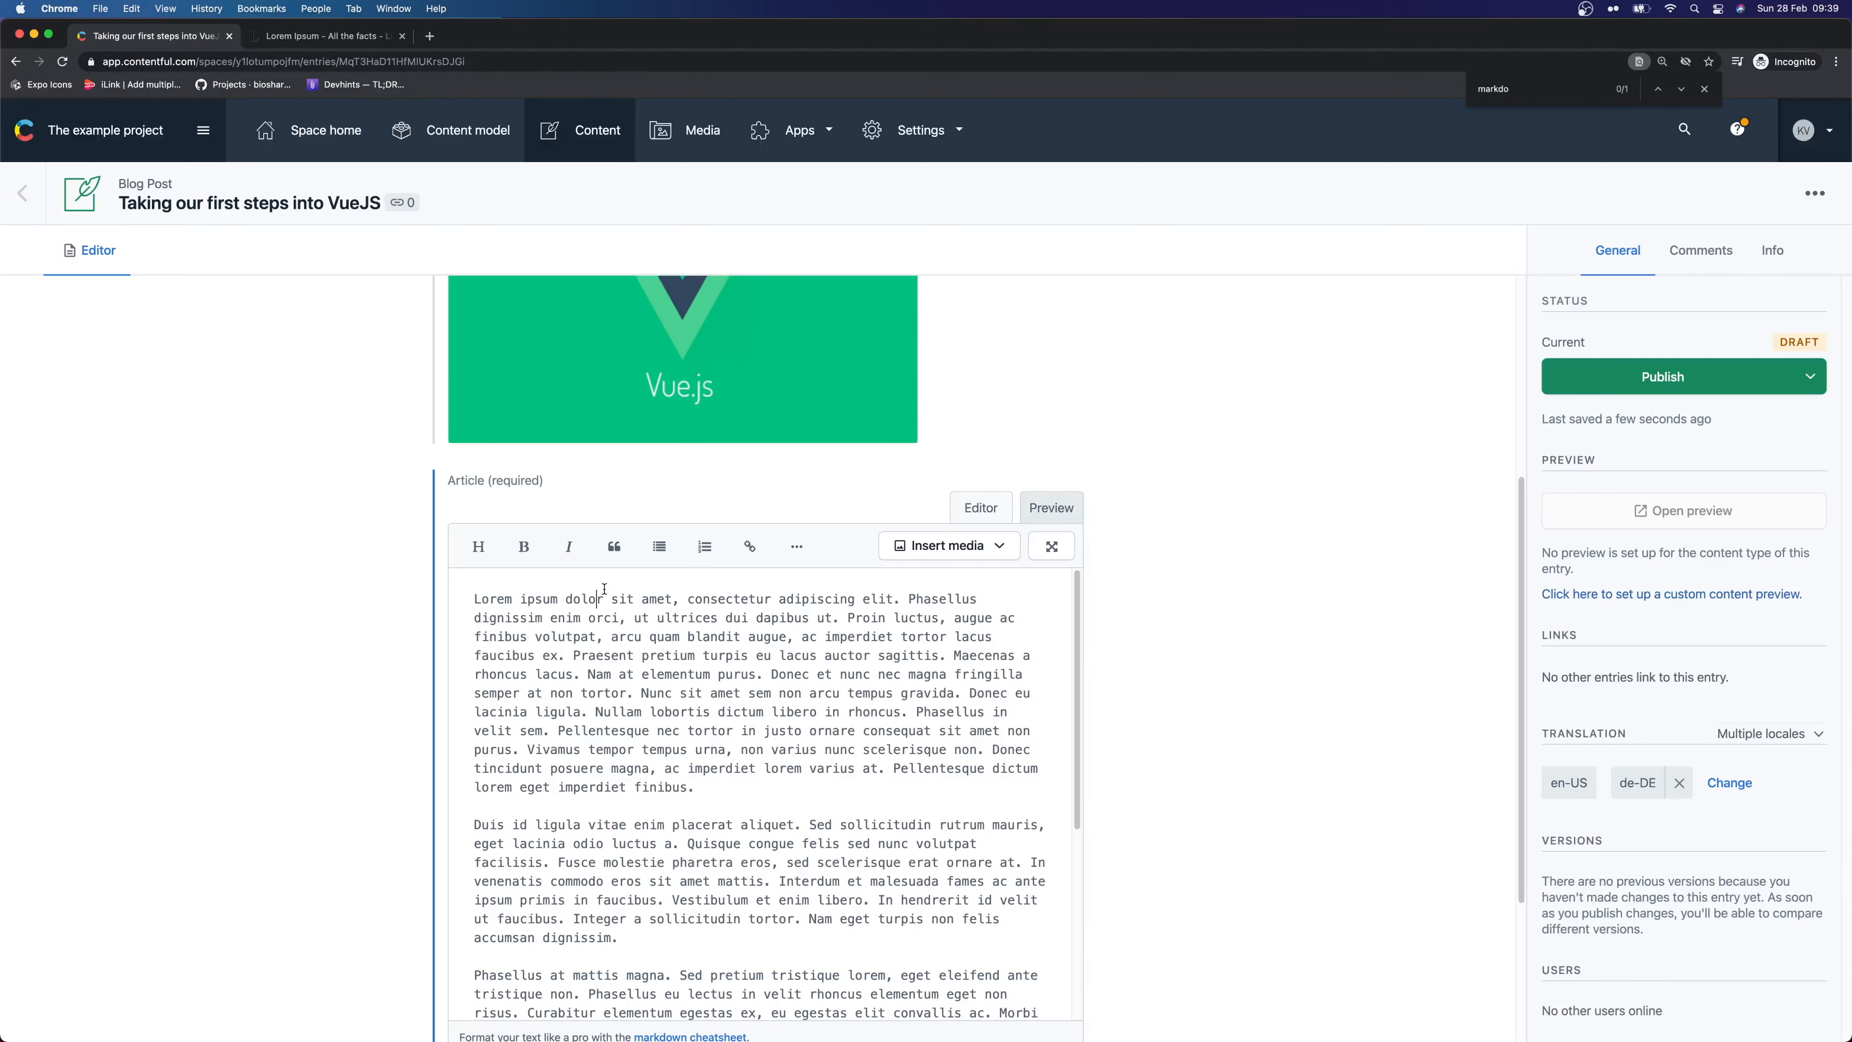
key(Return)
key(Up)
key(Return)
key(Up)
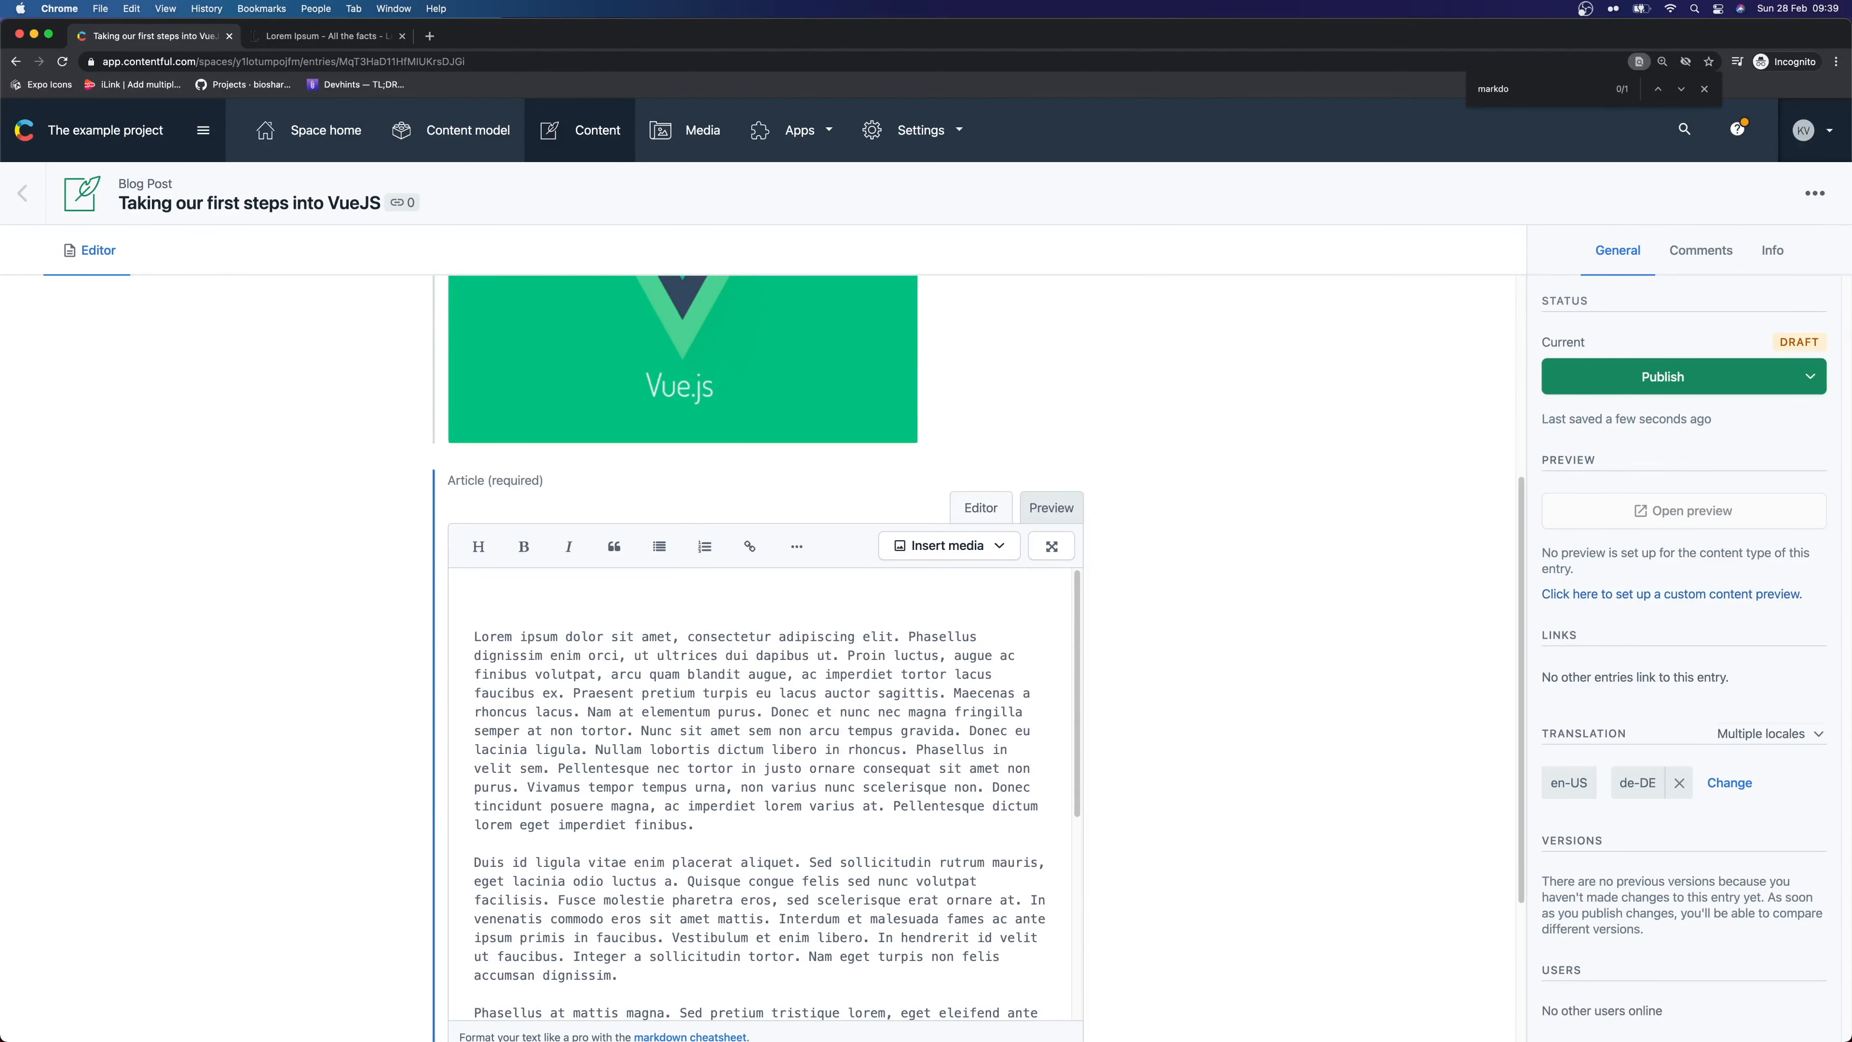
text(## Vue artic le content)
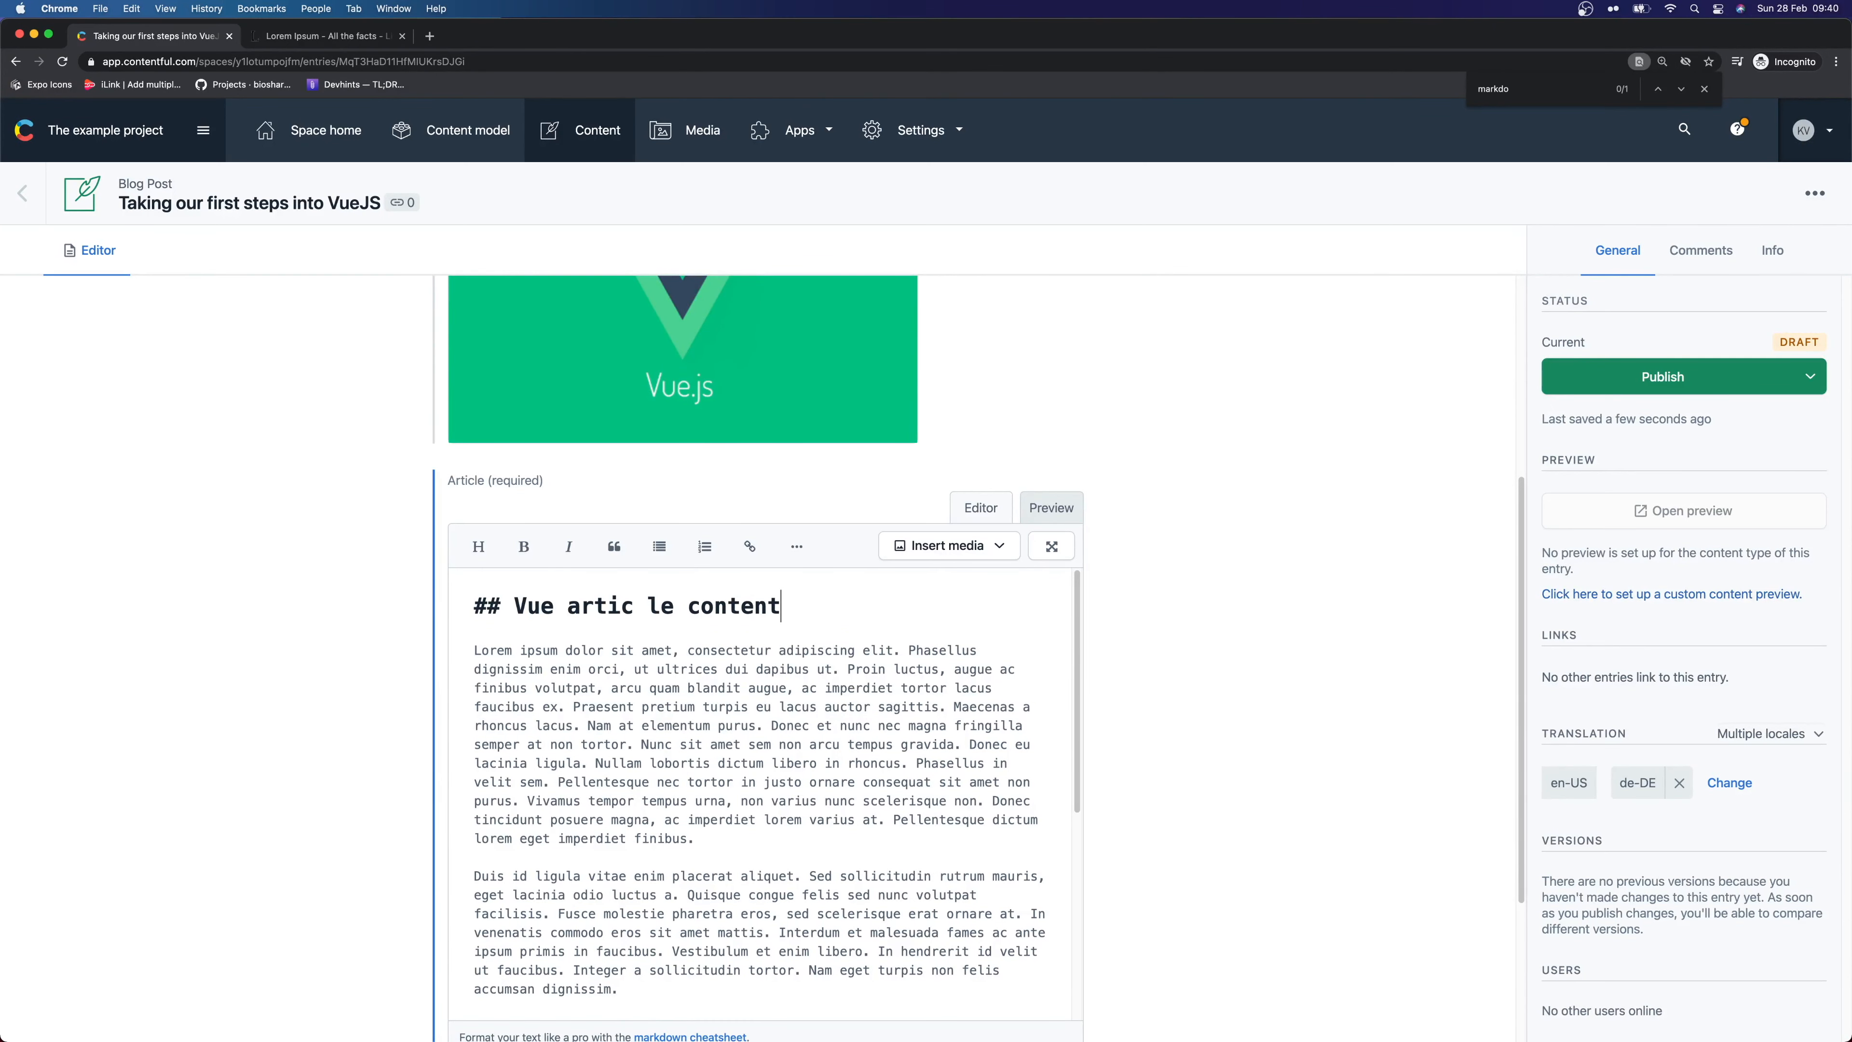
key(BackSpace)
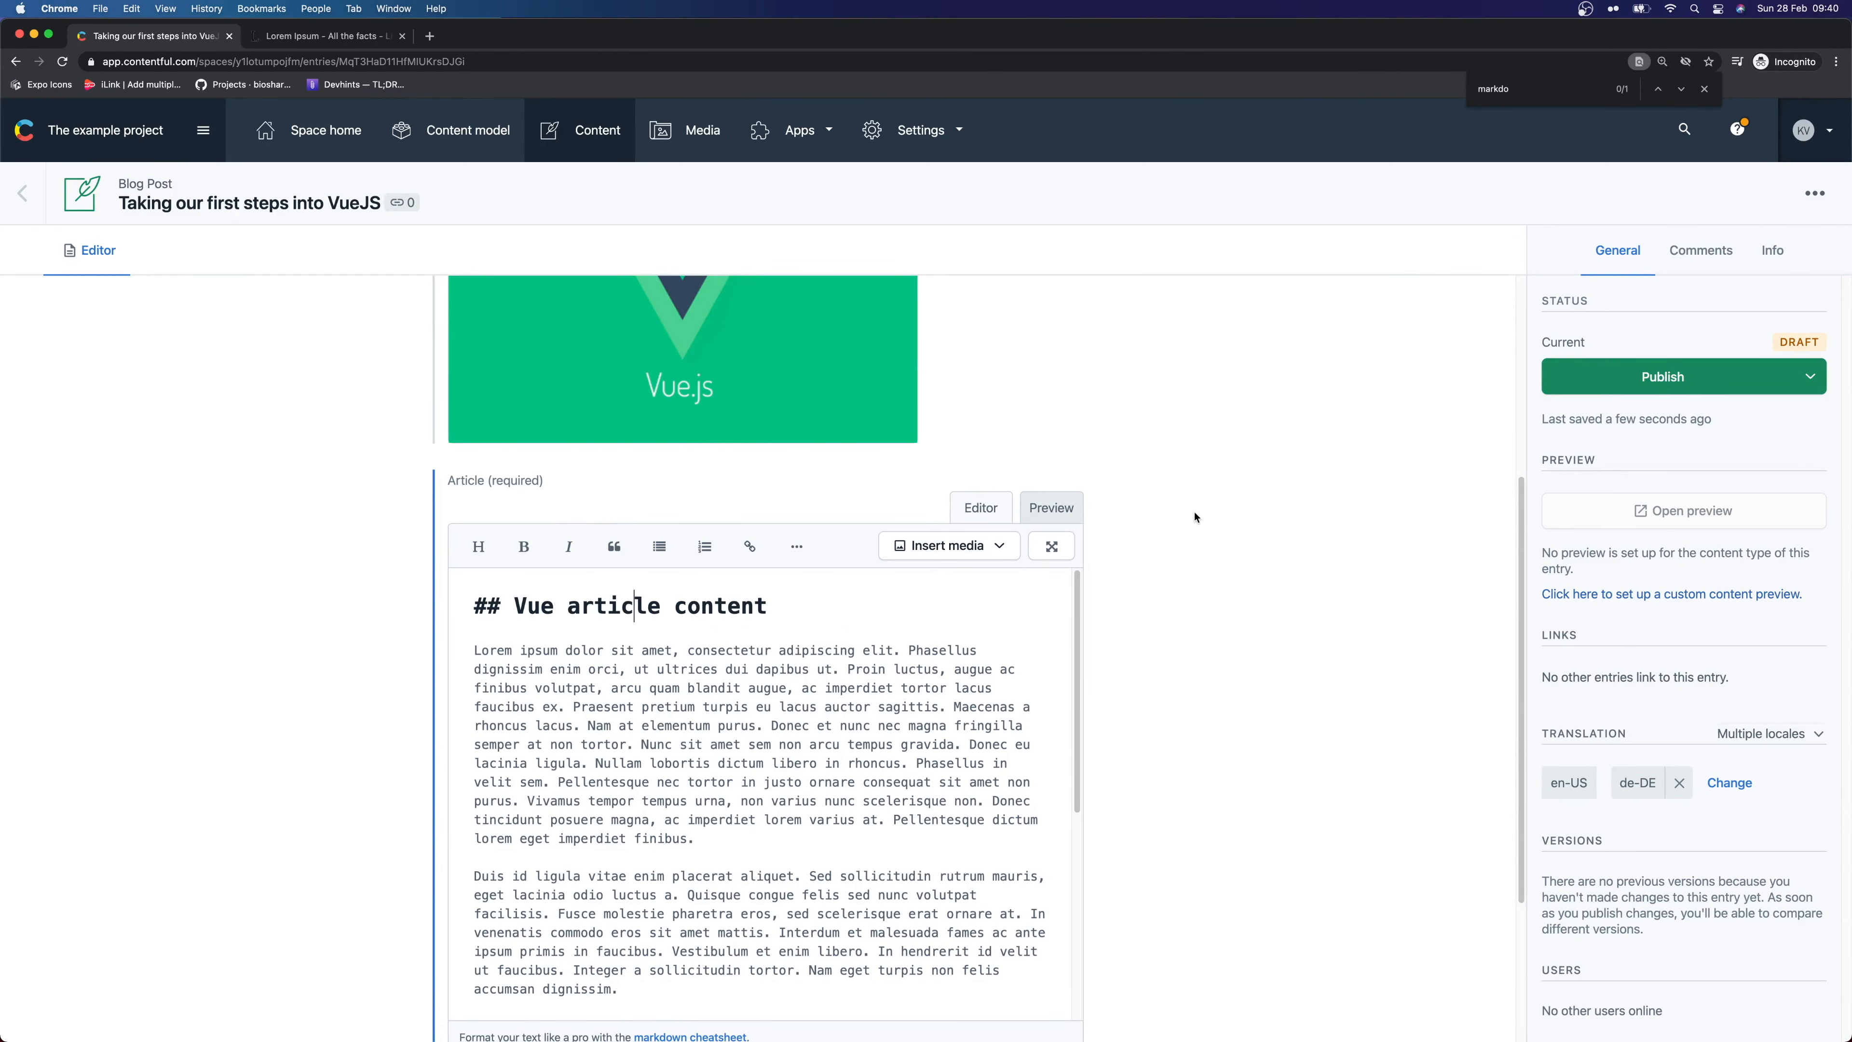
scroll(1239, 496, up, 5)
click(1591, 373)
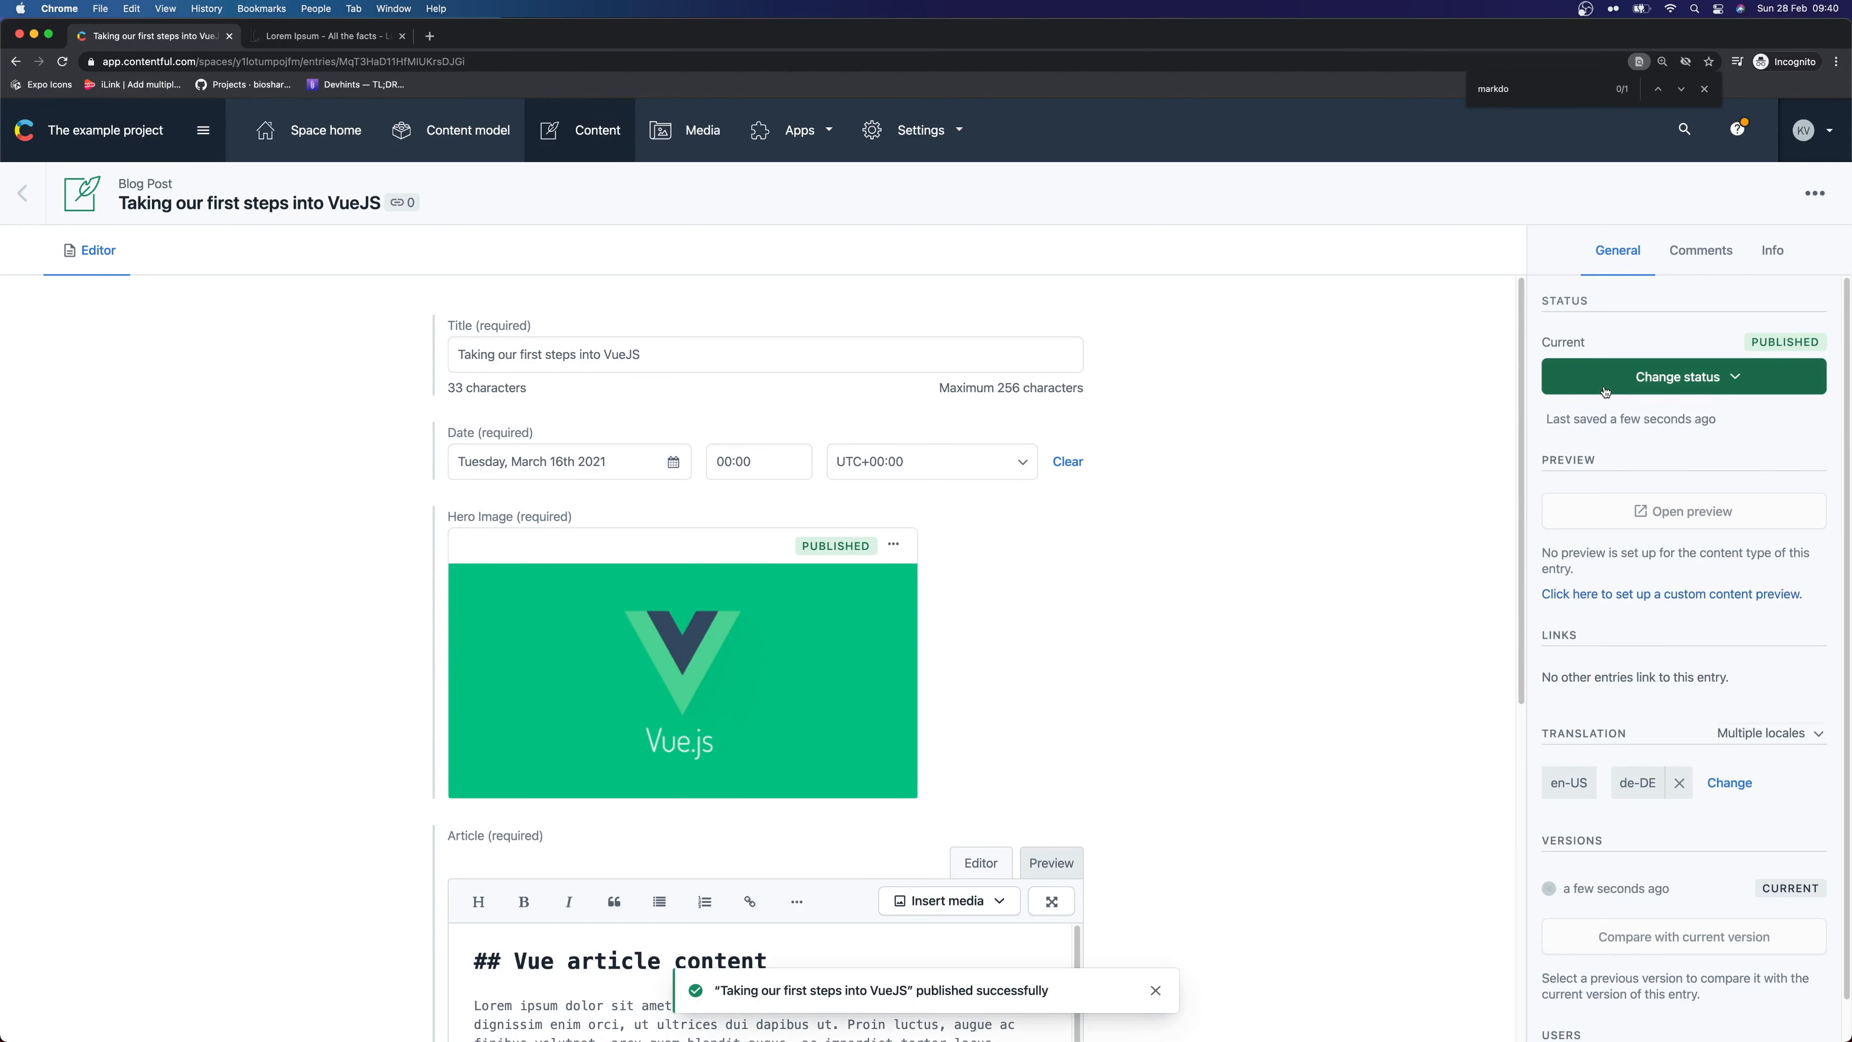
Return to the Content list showing both posts published and close the find bar
click(22, 195)
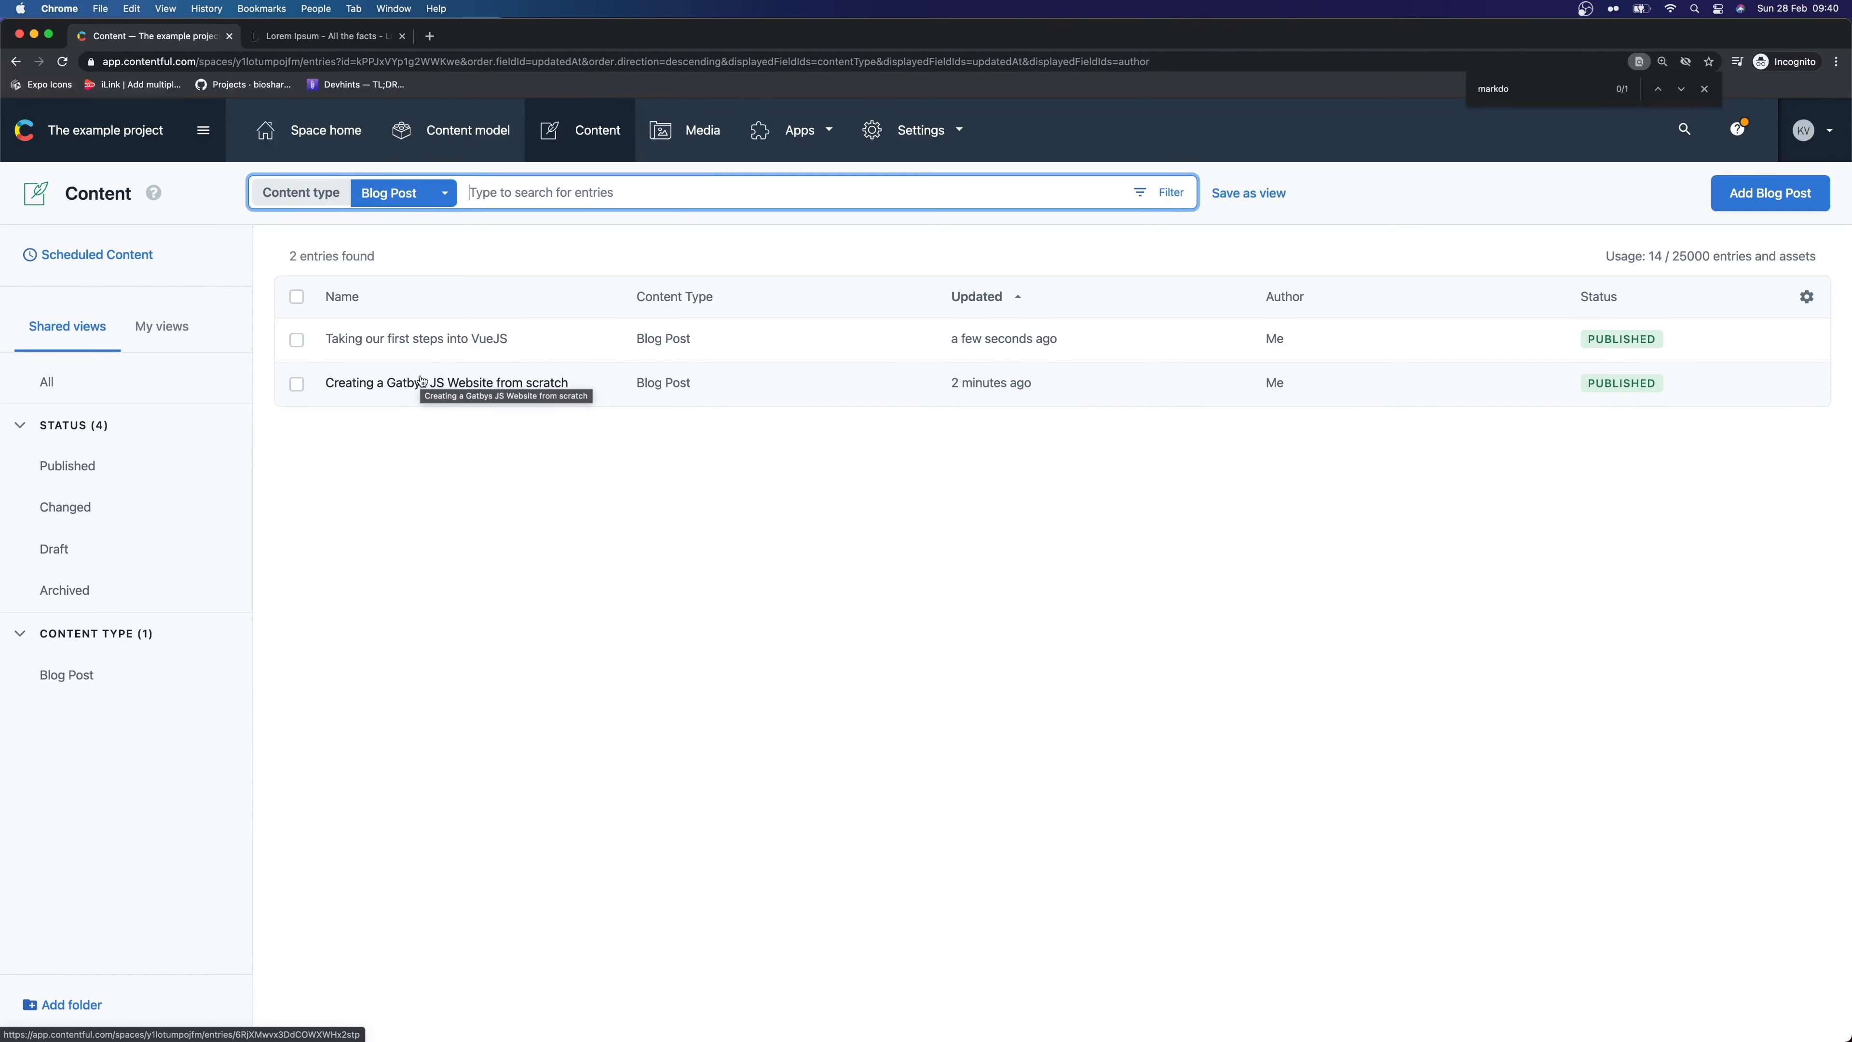
click(359, 475)
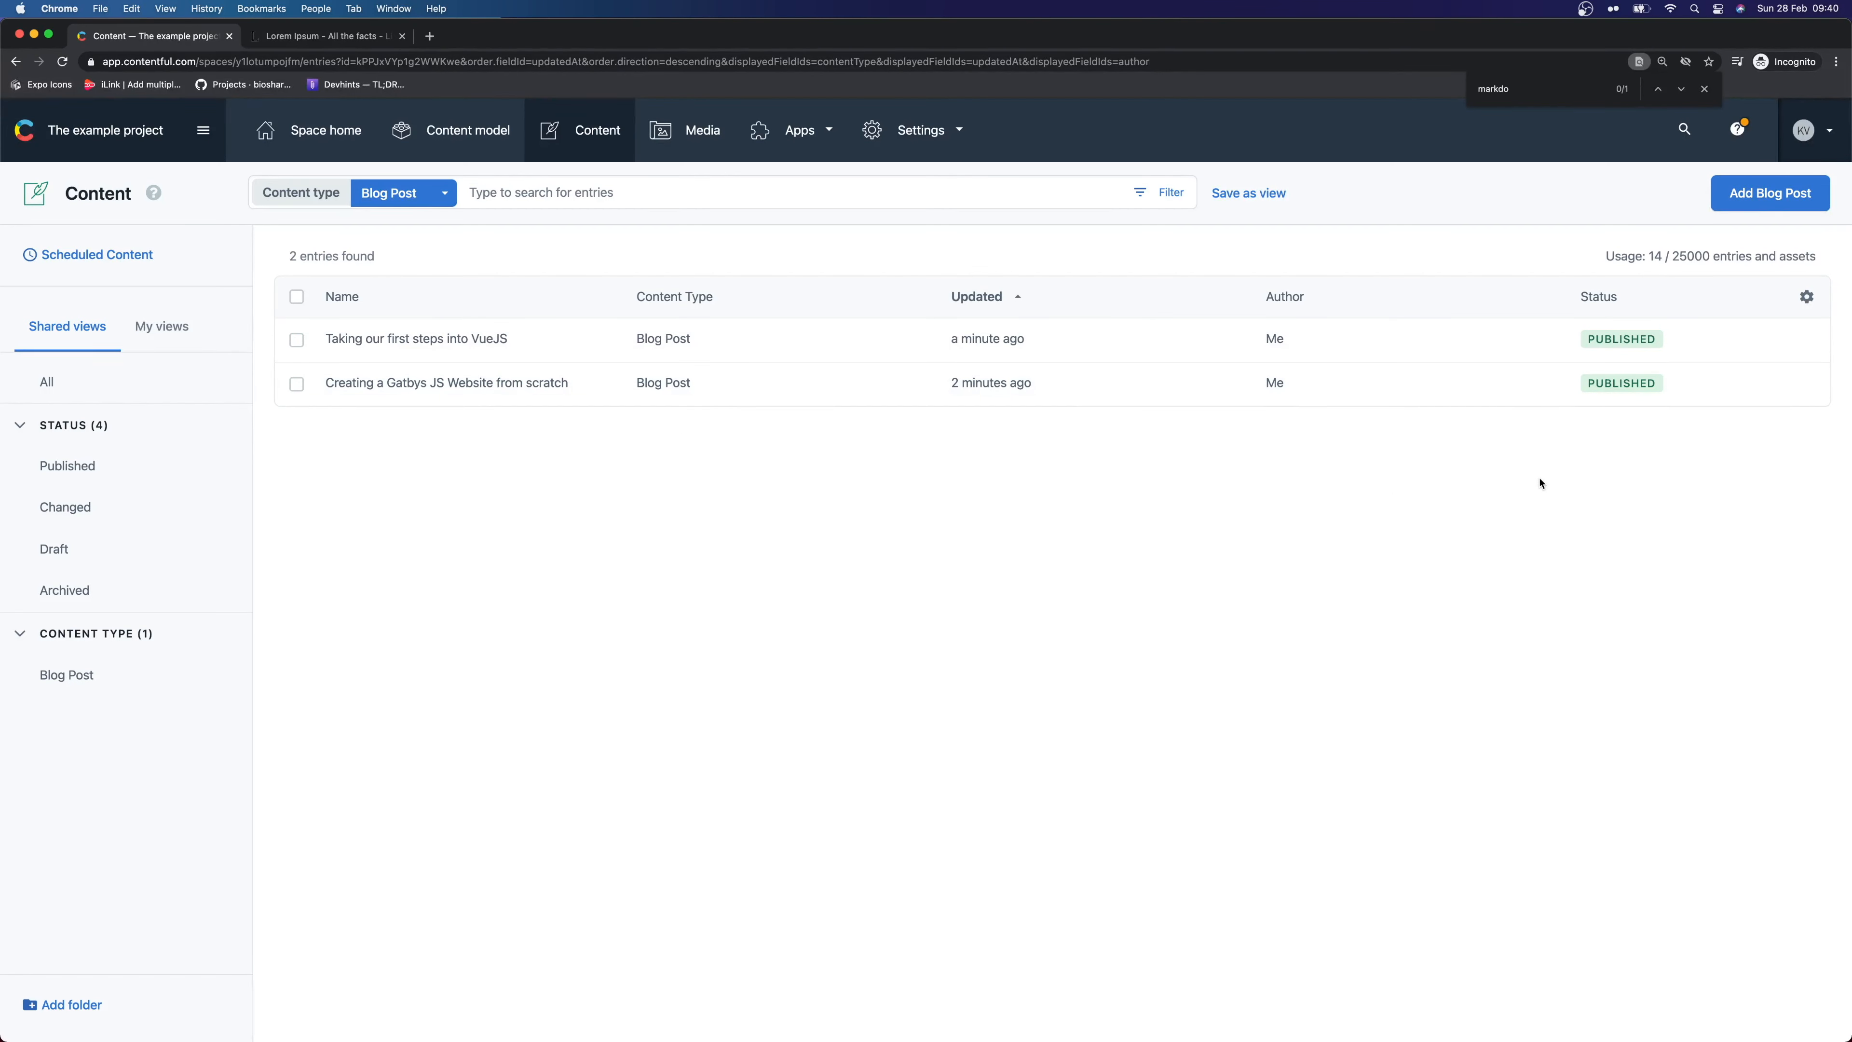
click(1704, 88)
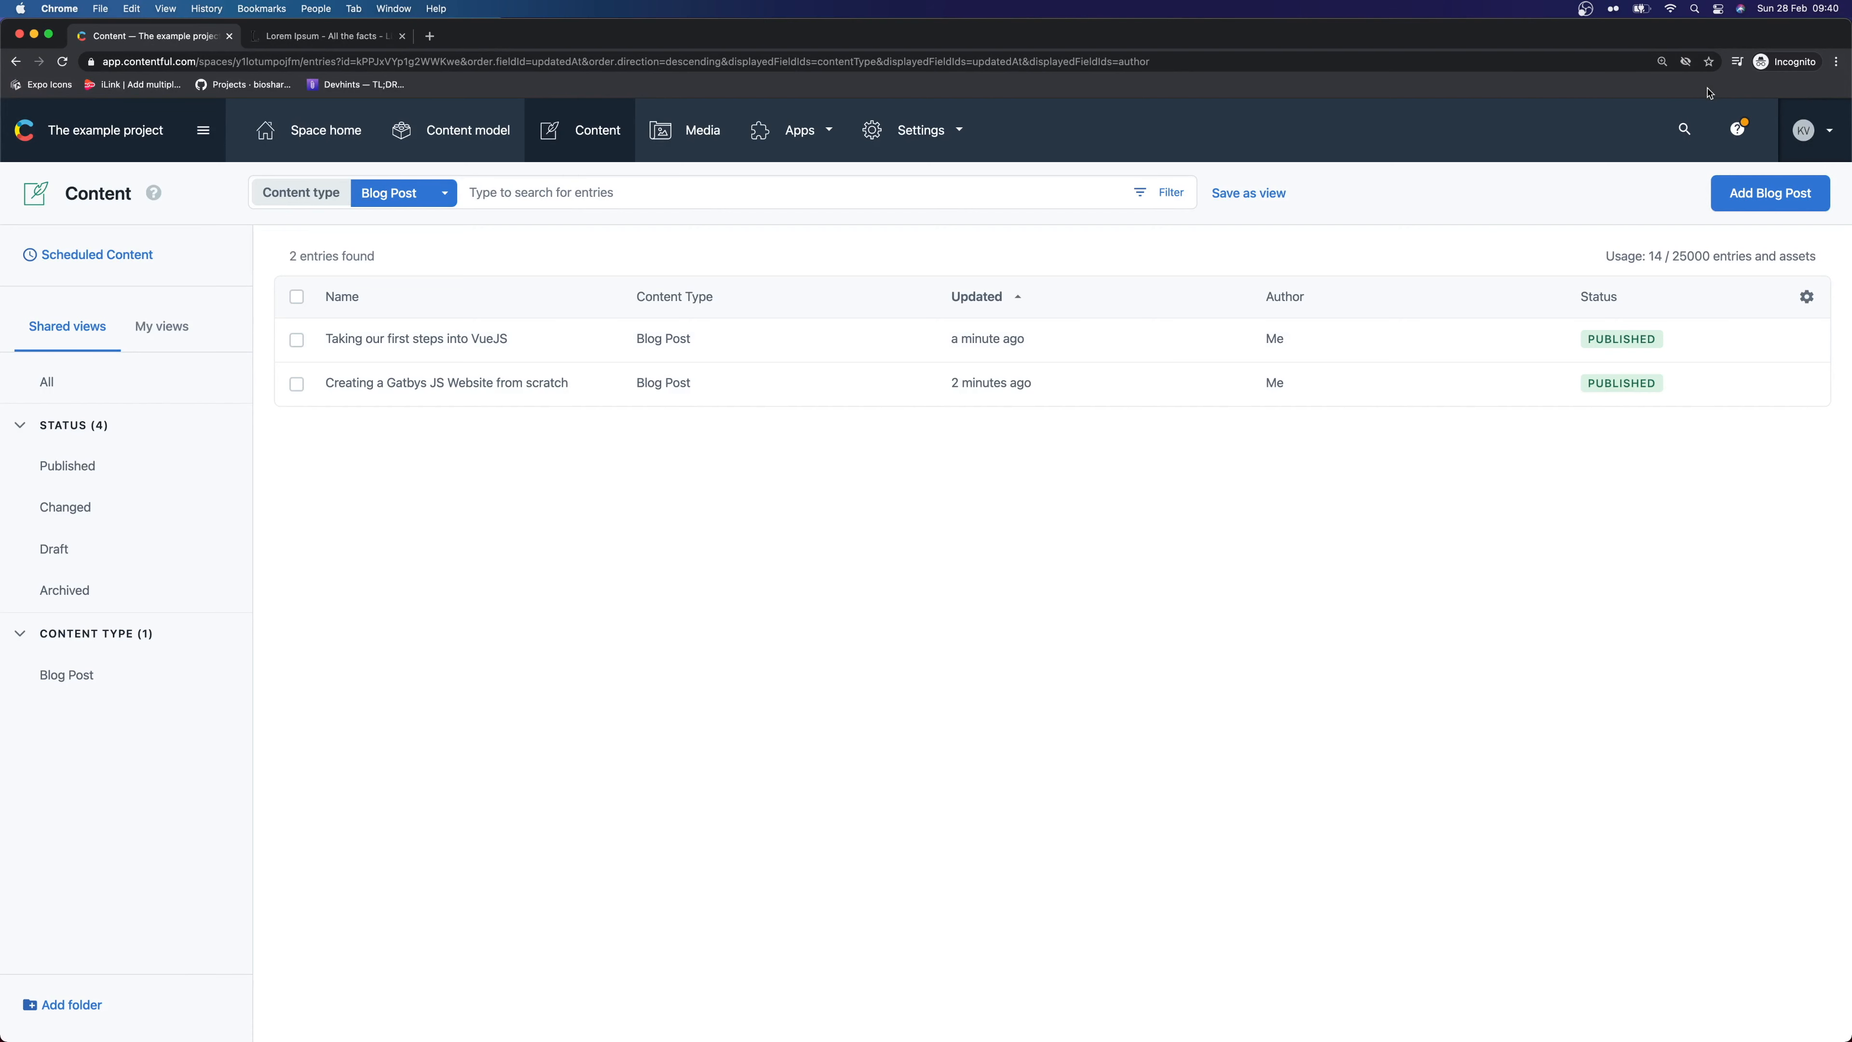
Open the API keys page from Settings and begin adding a new API key
click(959, 133)
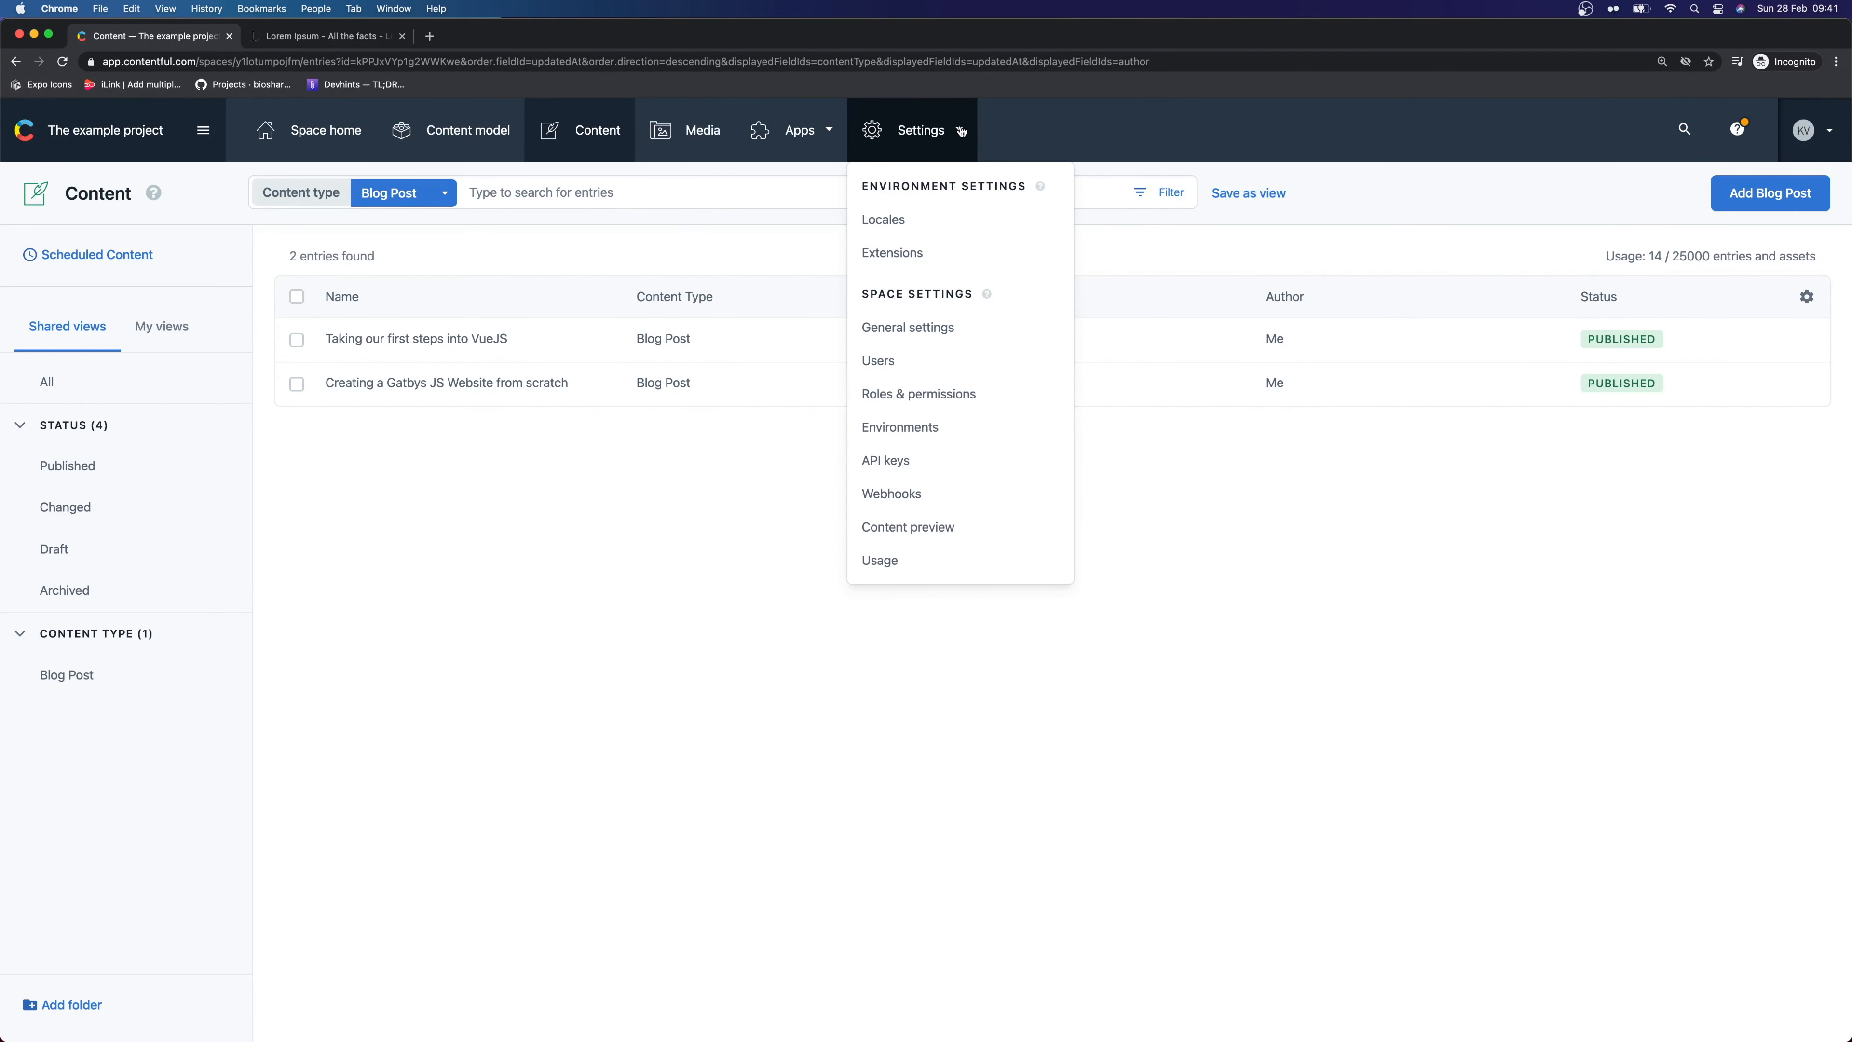
click(962, 131)
click(933, 135)
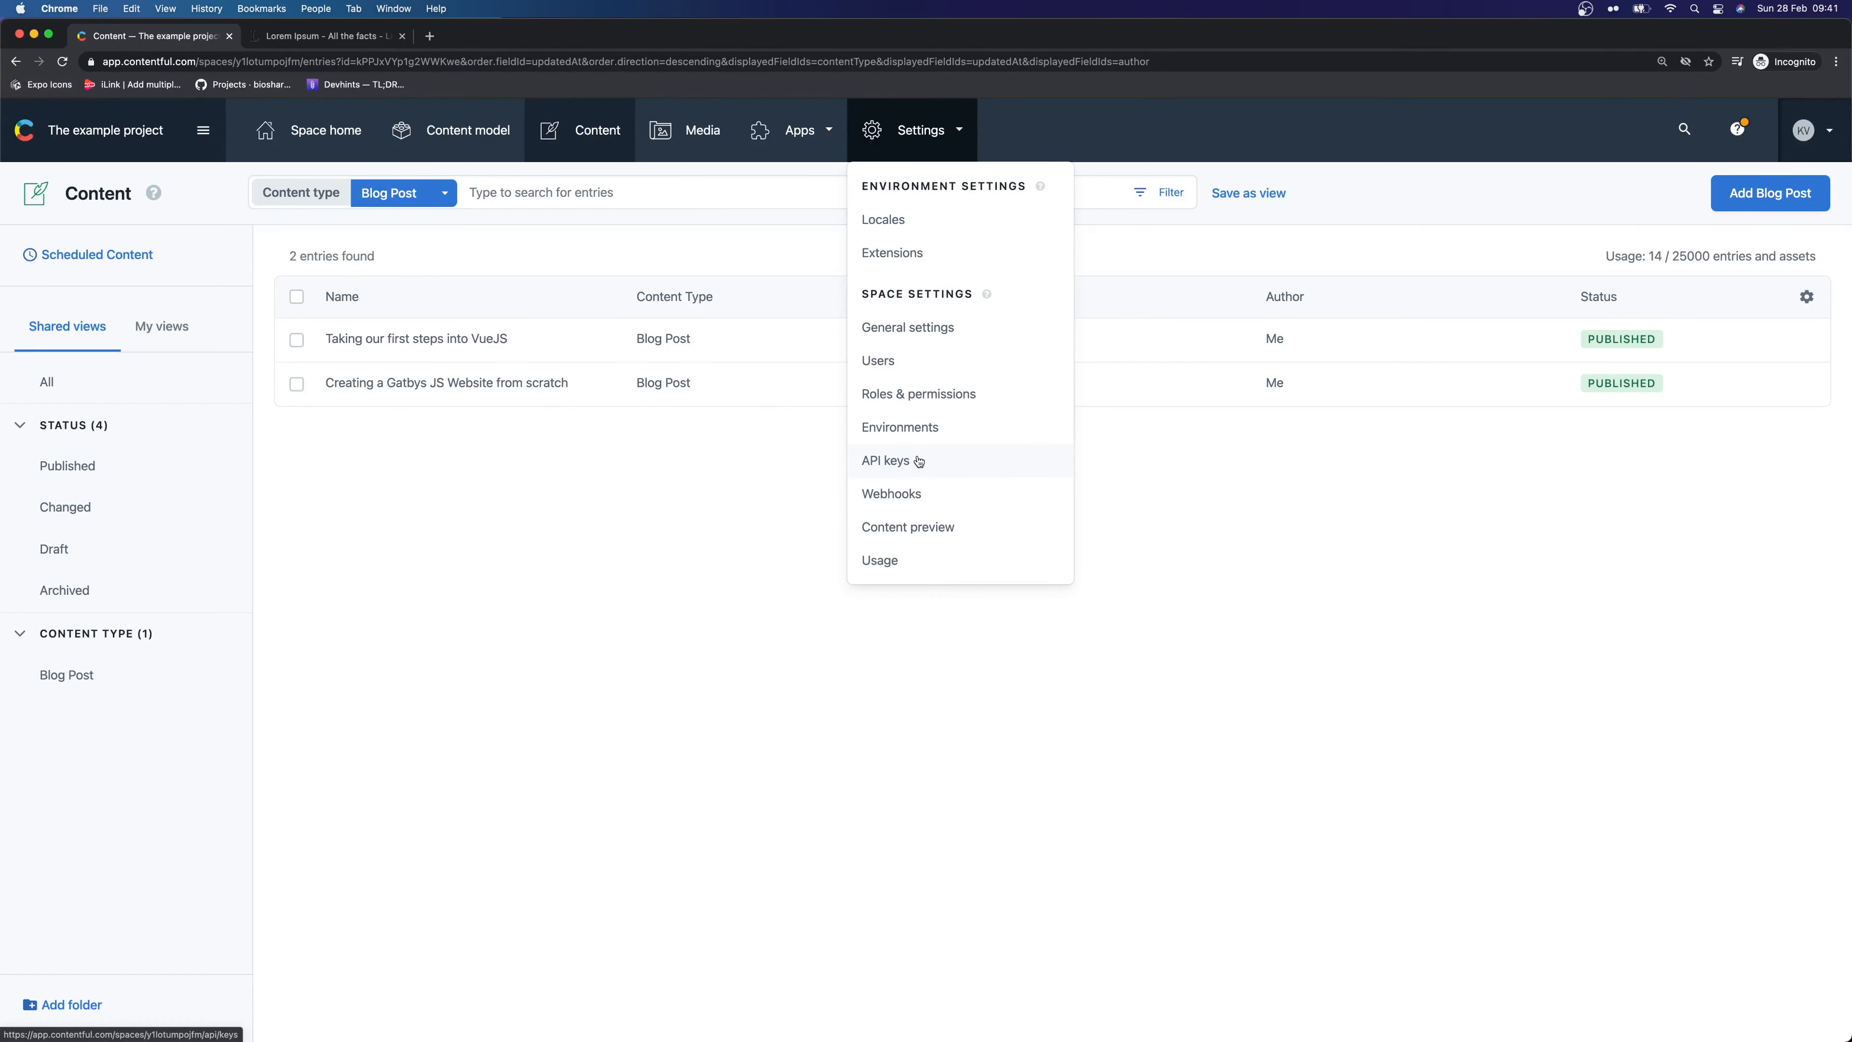
click(941, 459)
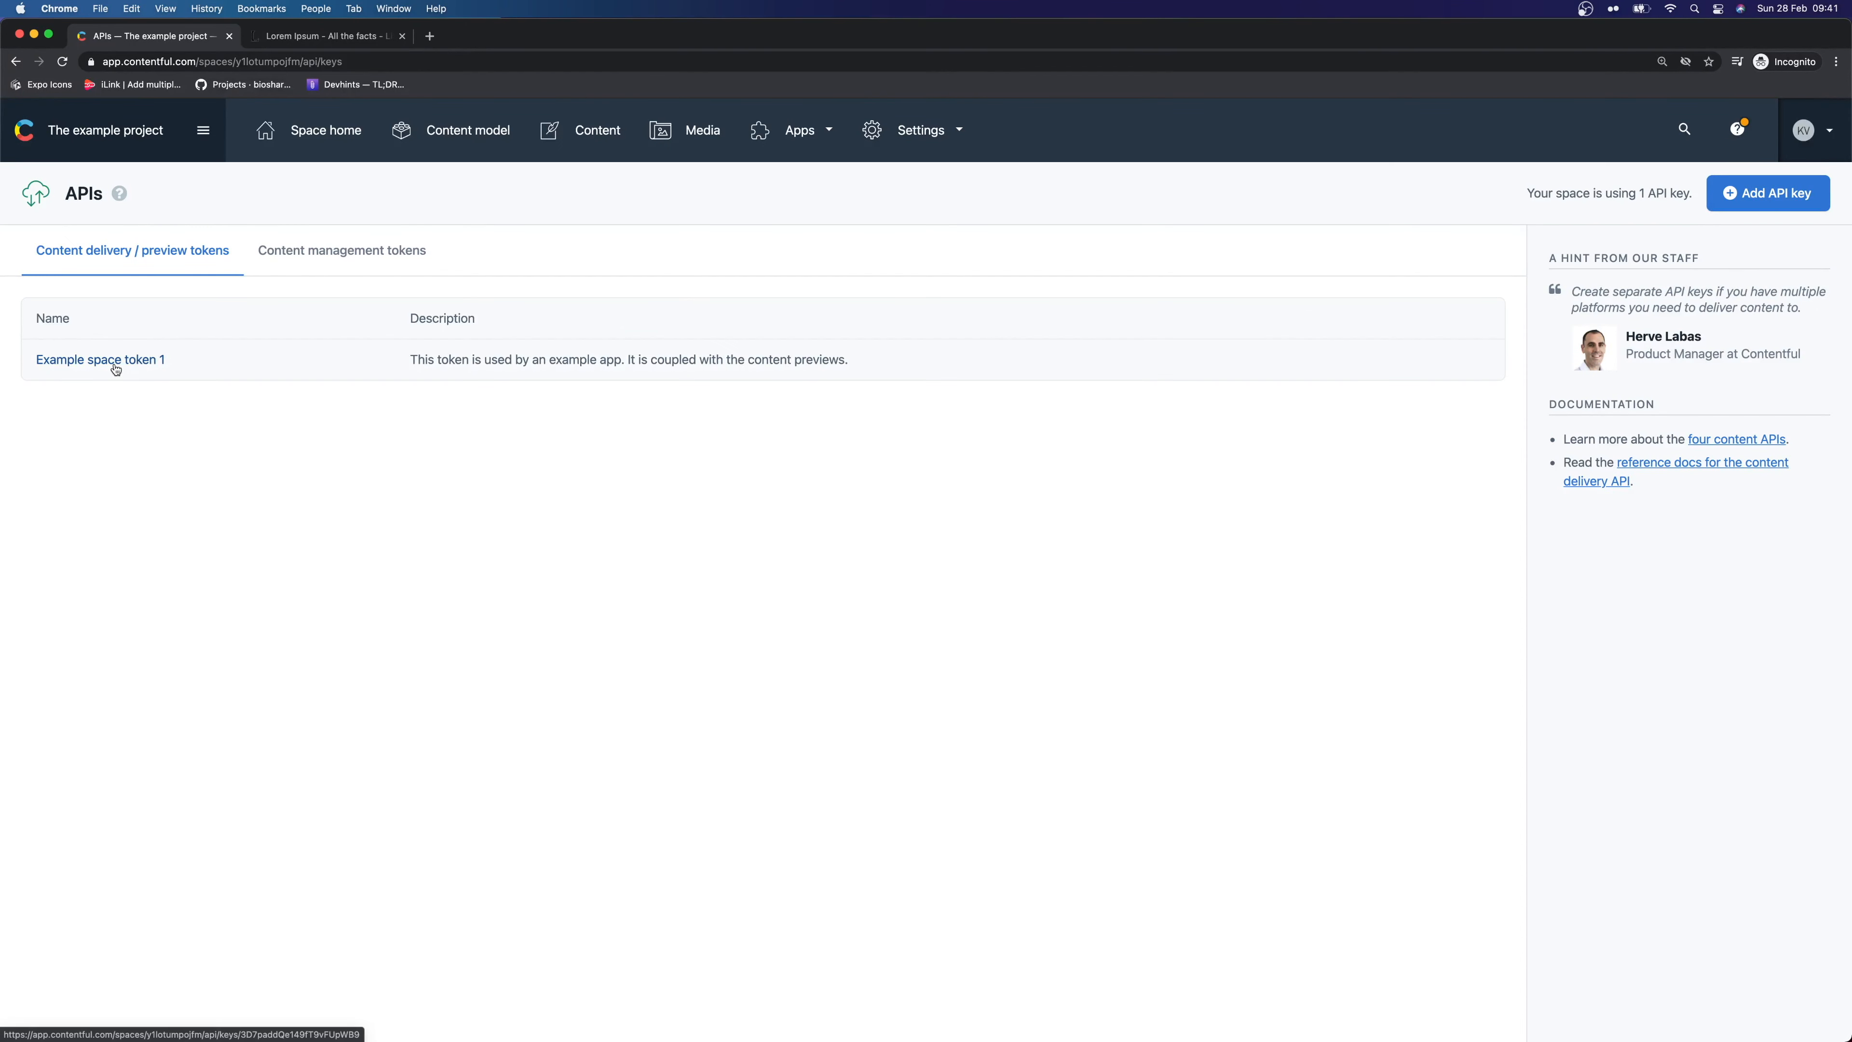
click(1771, 191)
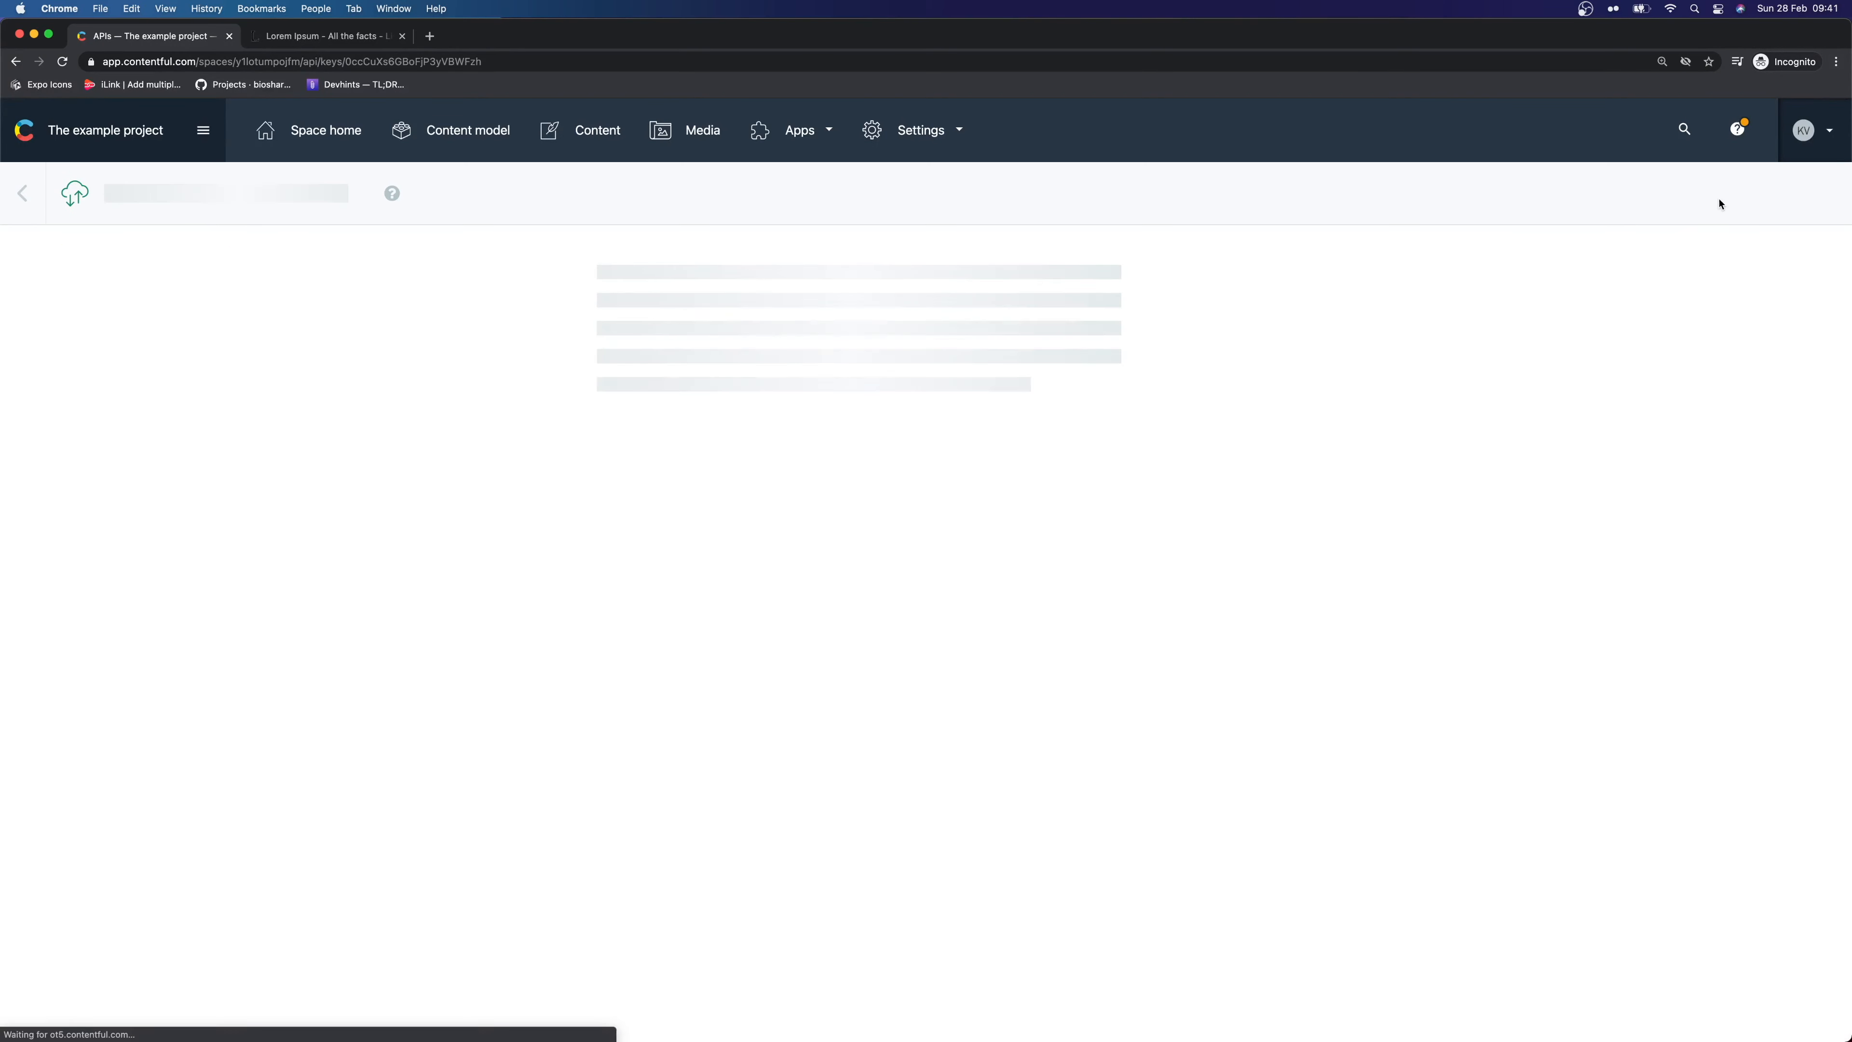
Name the key 'Gatsby Website' and give it a test description ending in 'API key'
triple_click(807, 378)
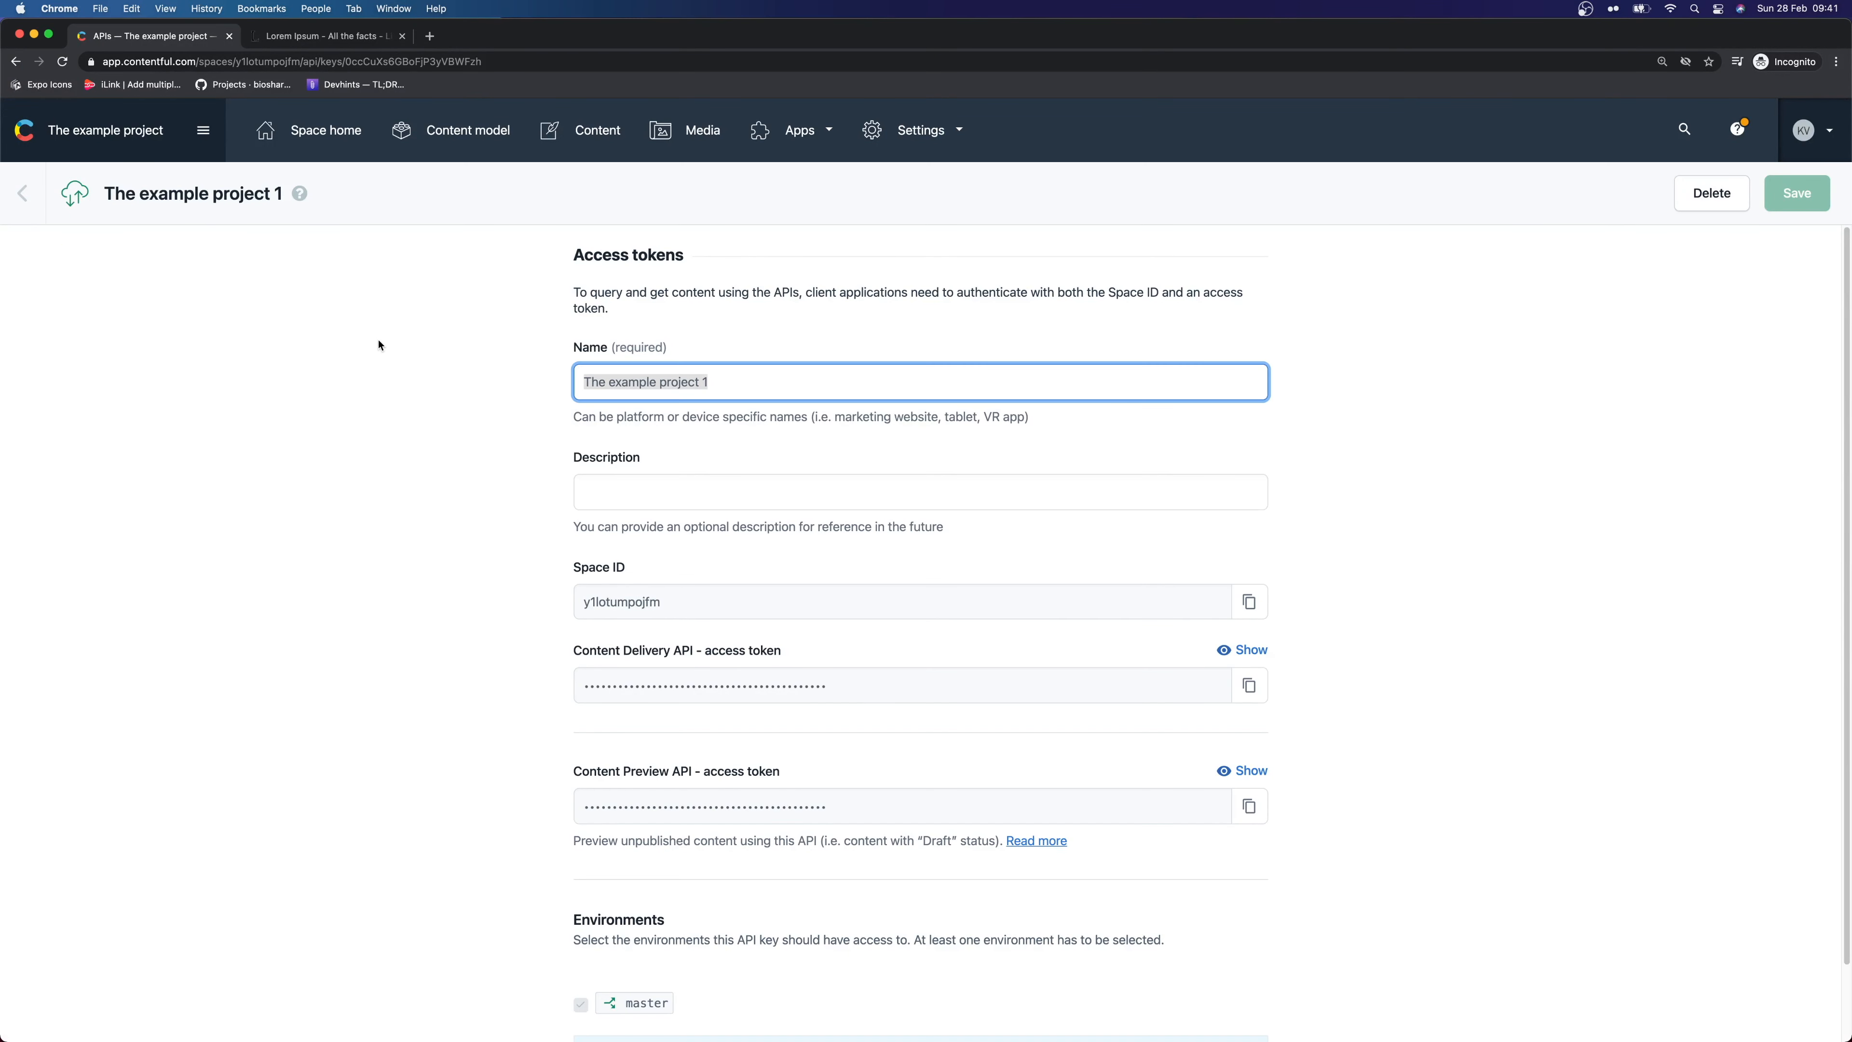
text(GtSBY WE)
key(BackSpace)
key(super+a)
text(G)
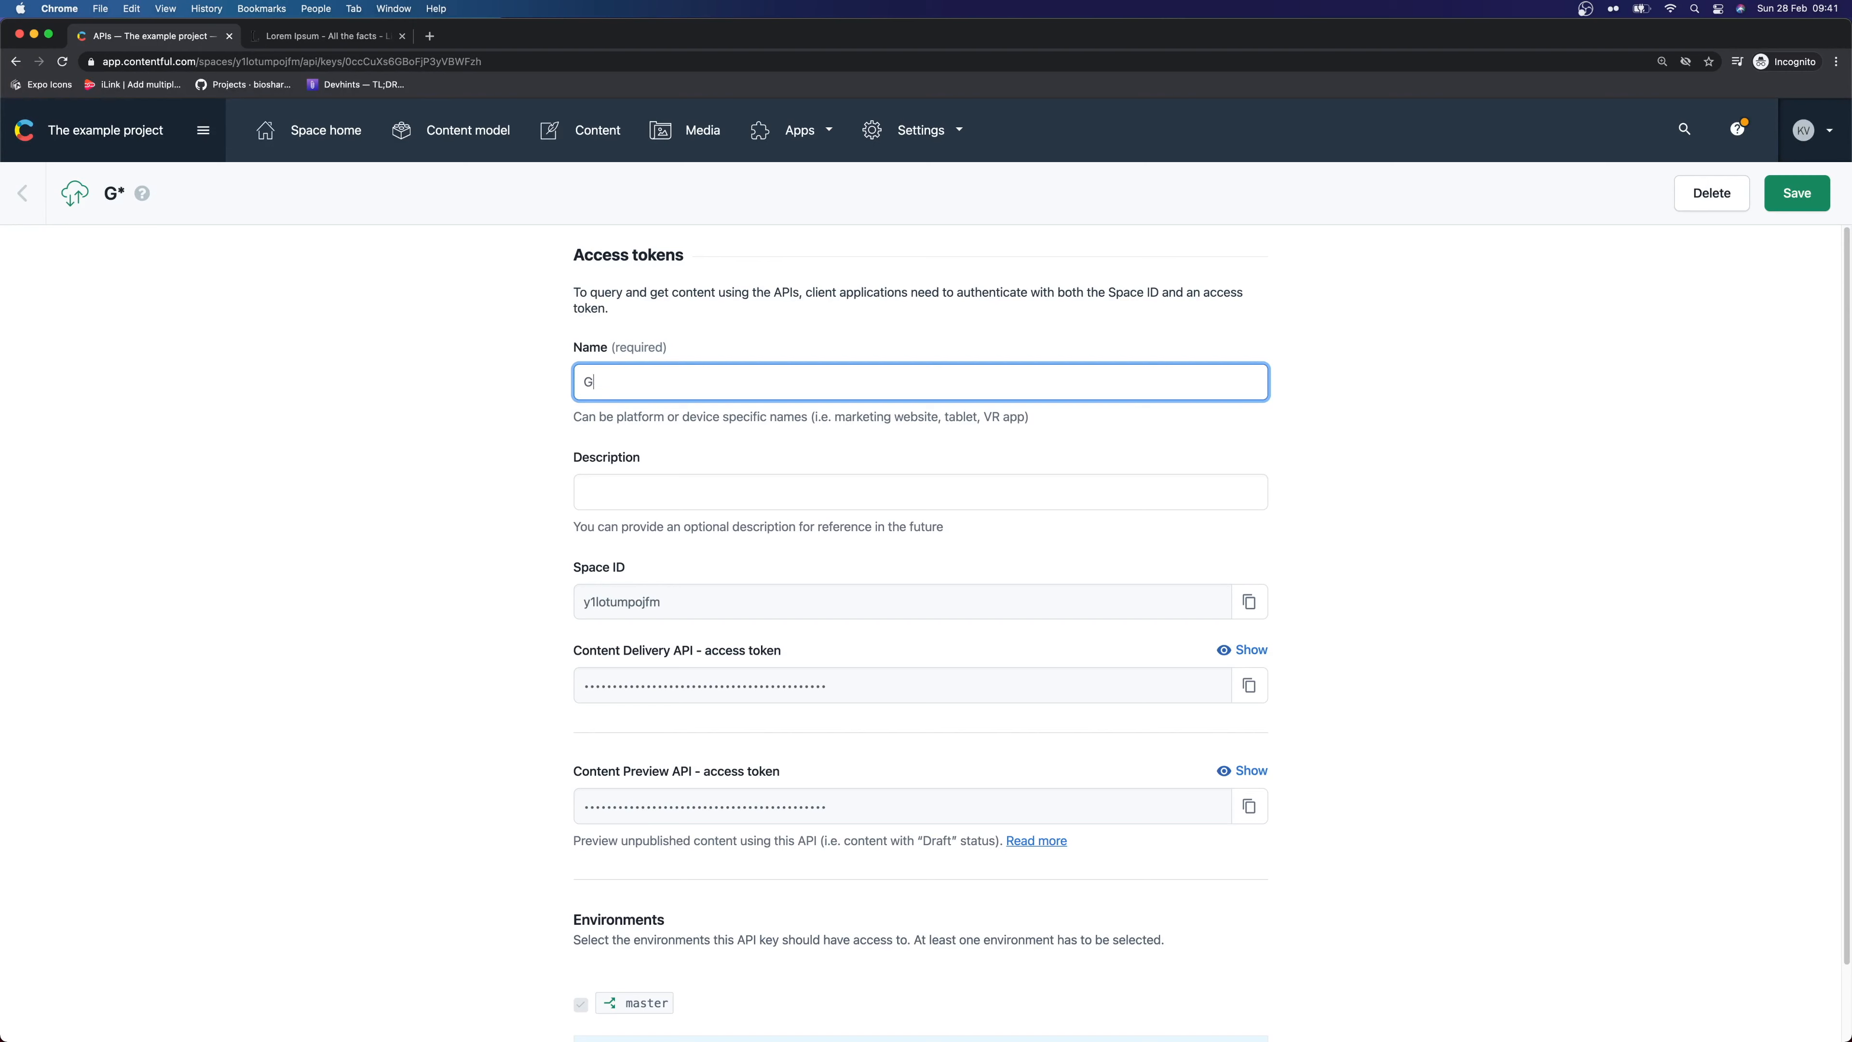
text(atsby Website)
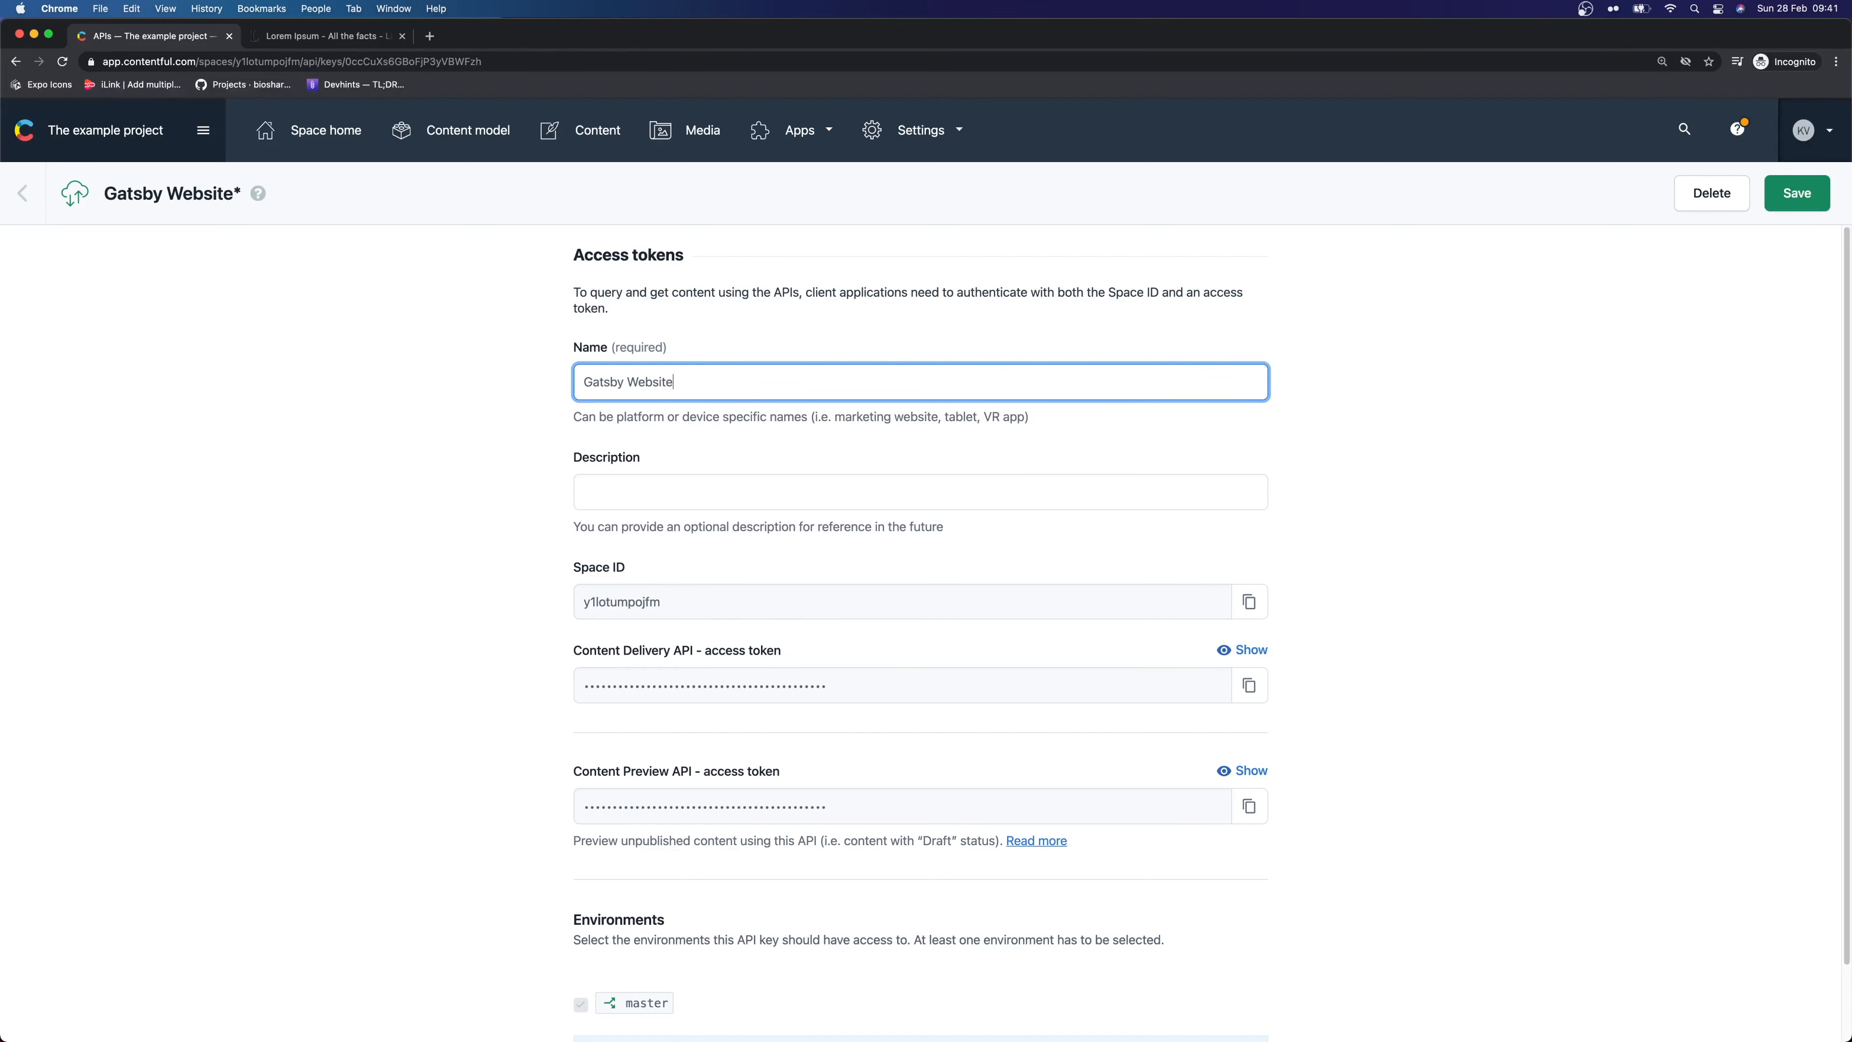
click(716, 490)
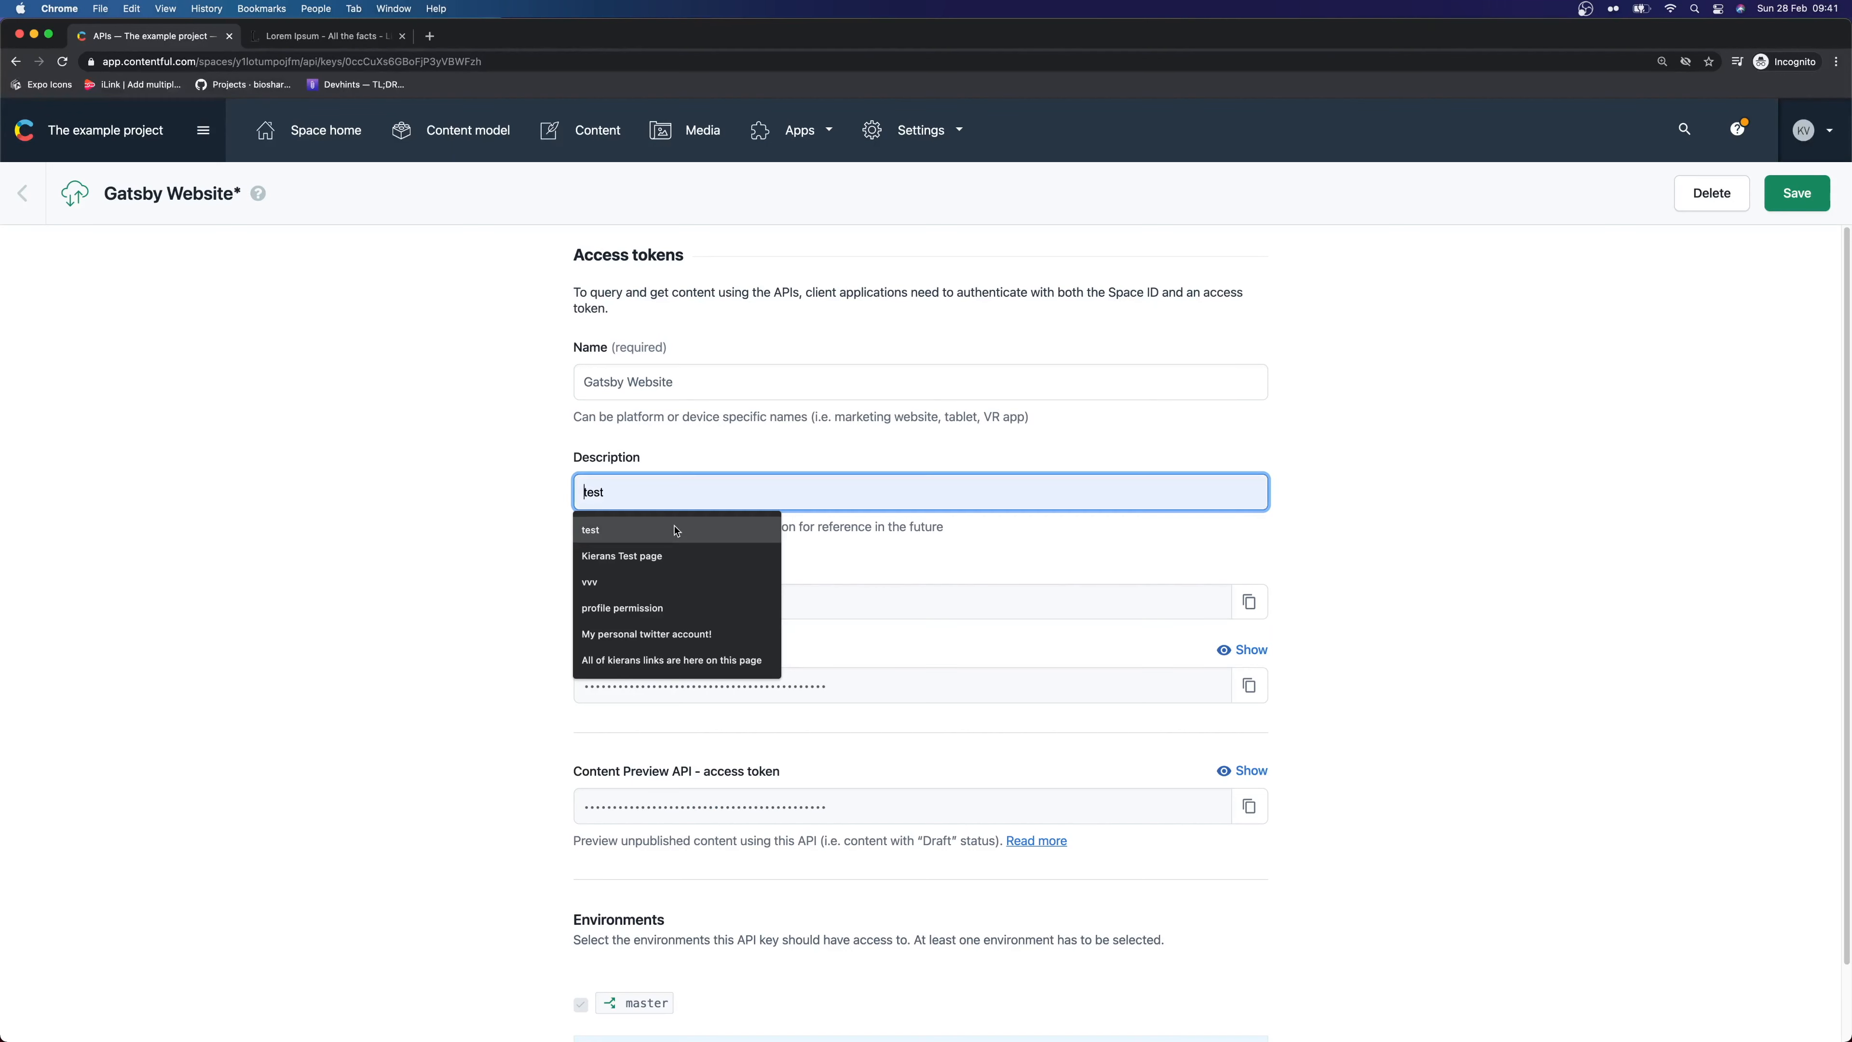
click(671, 556)
double_click(669, 494)
text(API key)
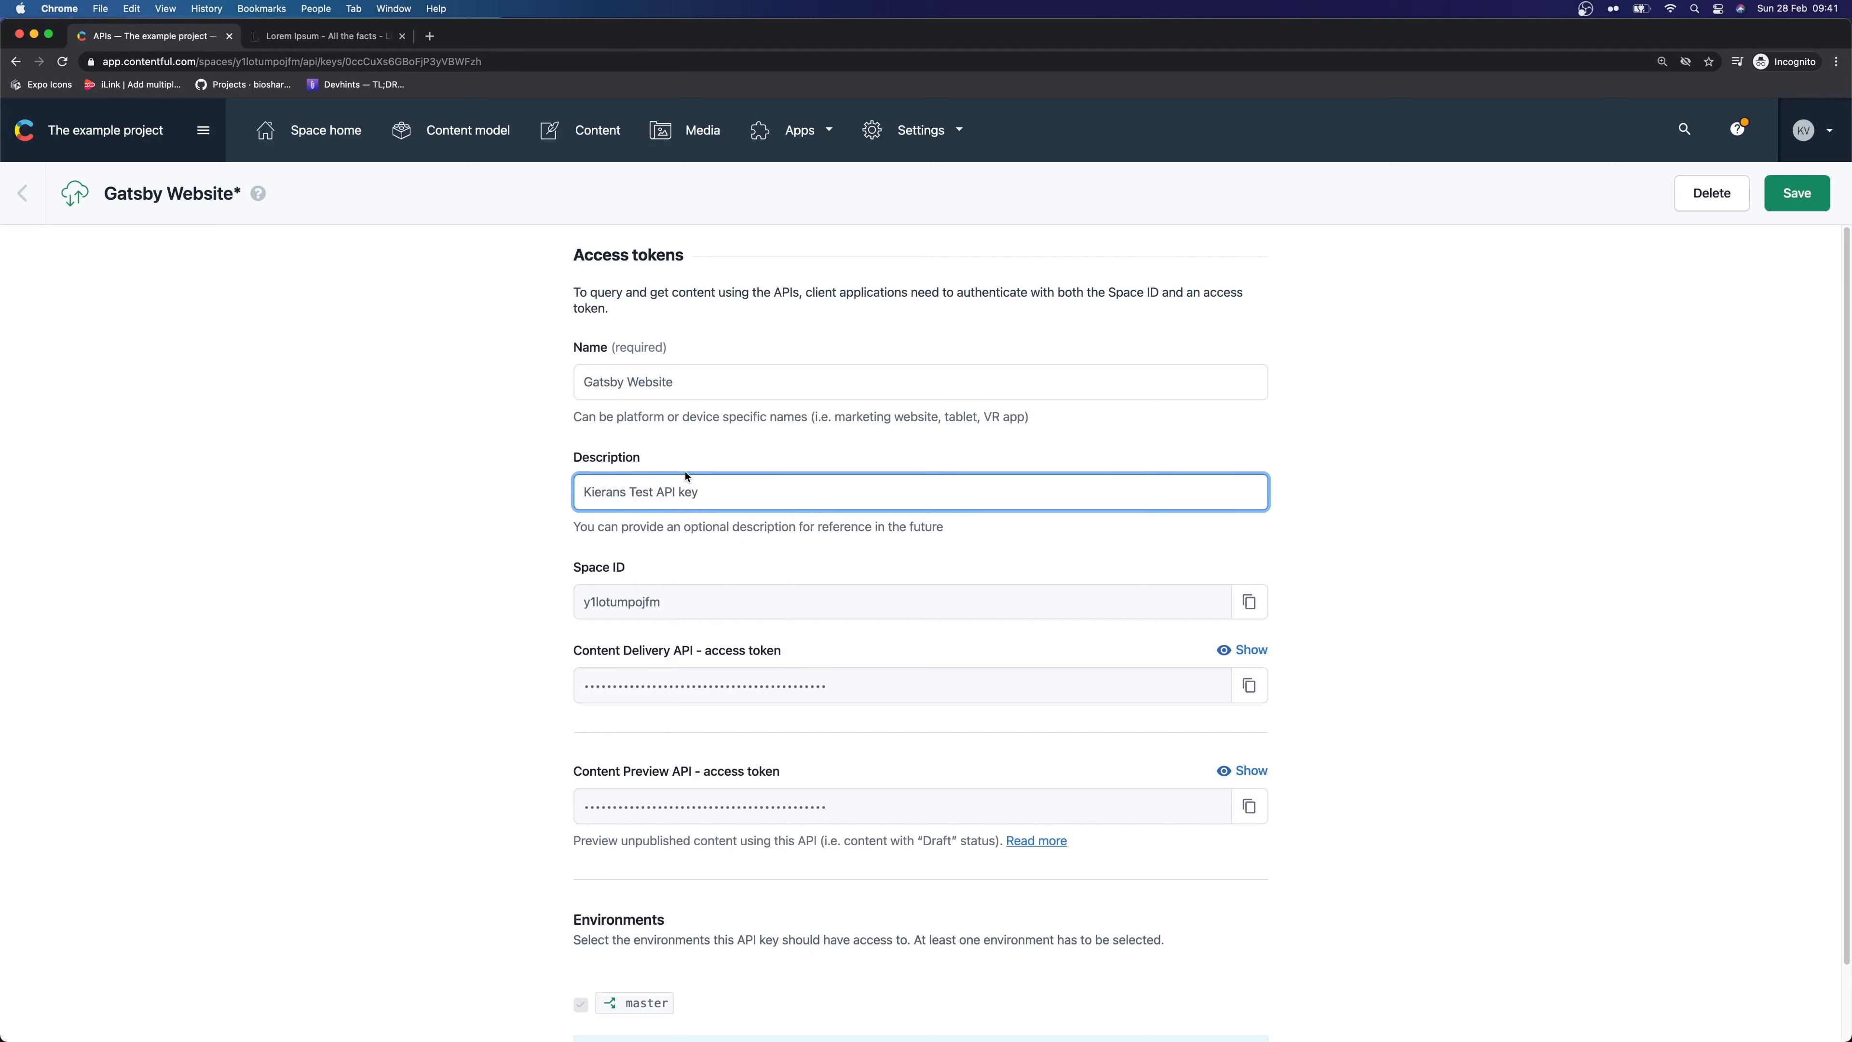
Point out the key name and the Content Preview and Content Delivery token labels
drag(800, 410, 725, 364)
click(725, 364)
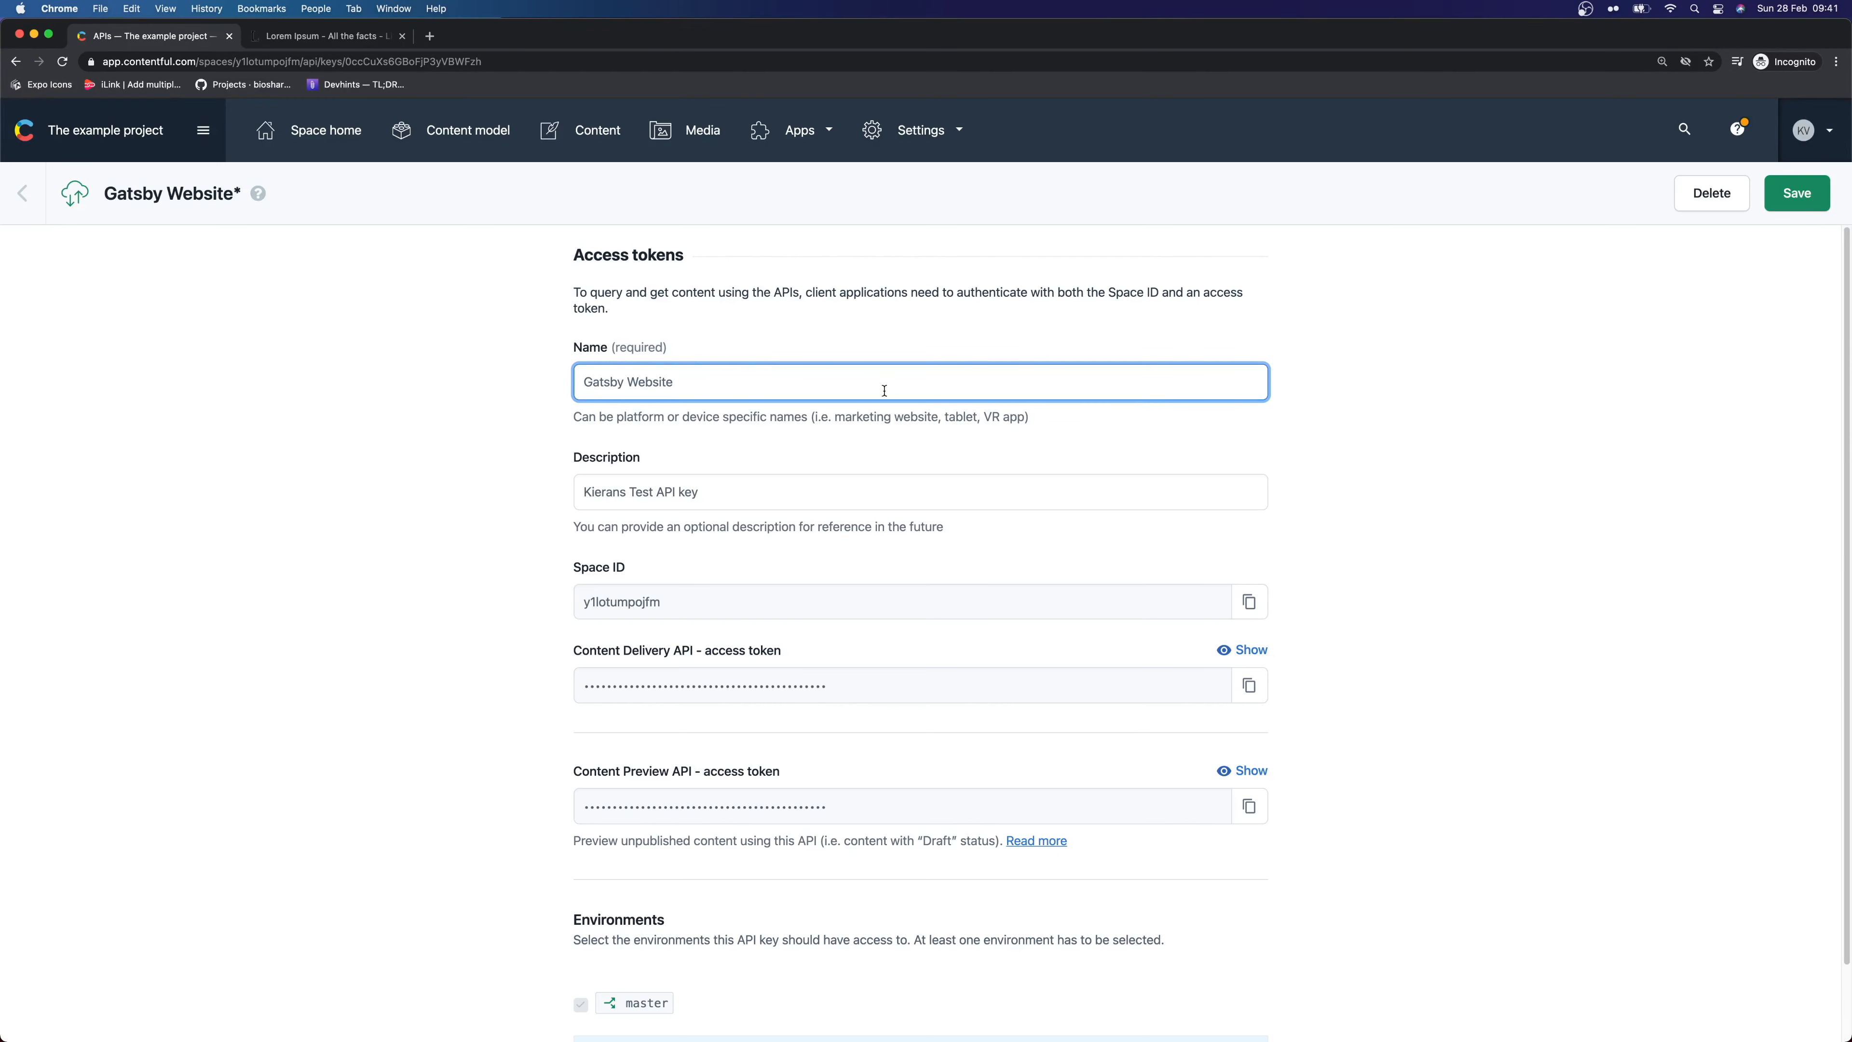
click(733, 315)
drag(712, 372, 558, 381)
click(558, 381)
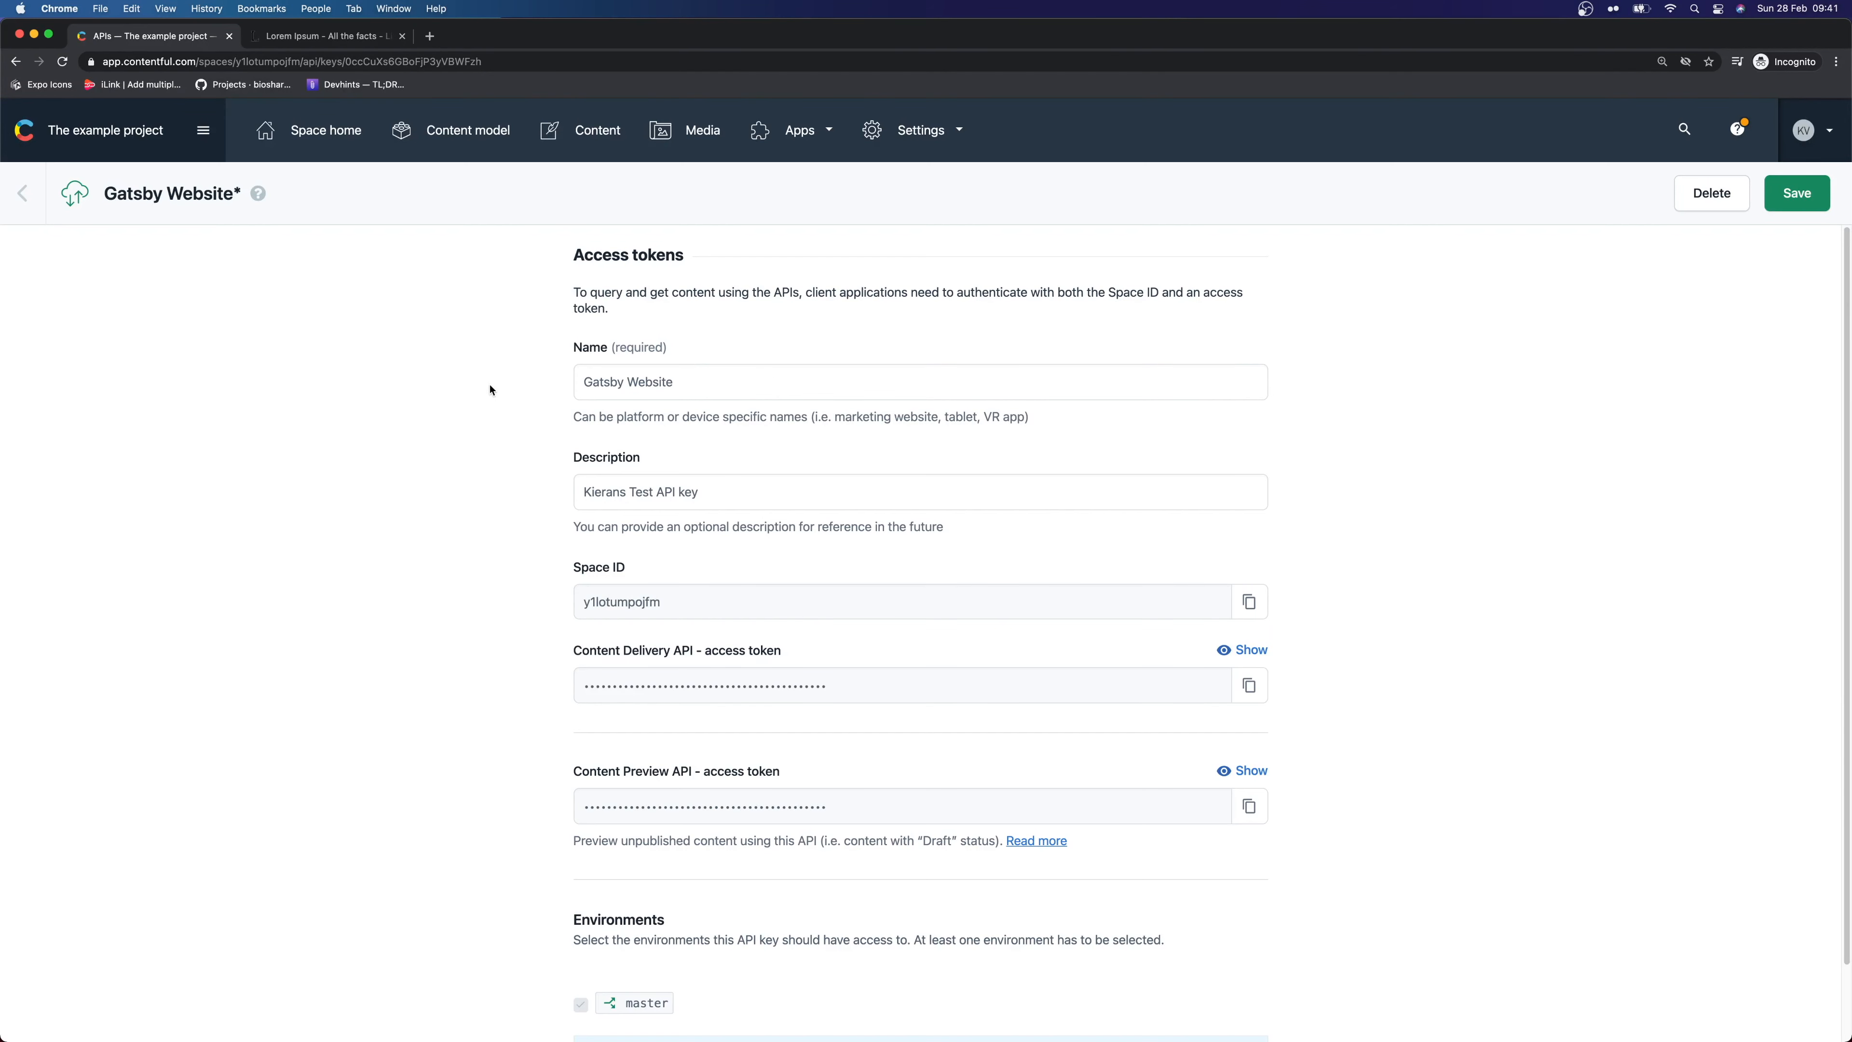
scroll(820, 463, down, 1)
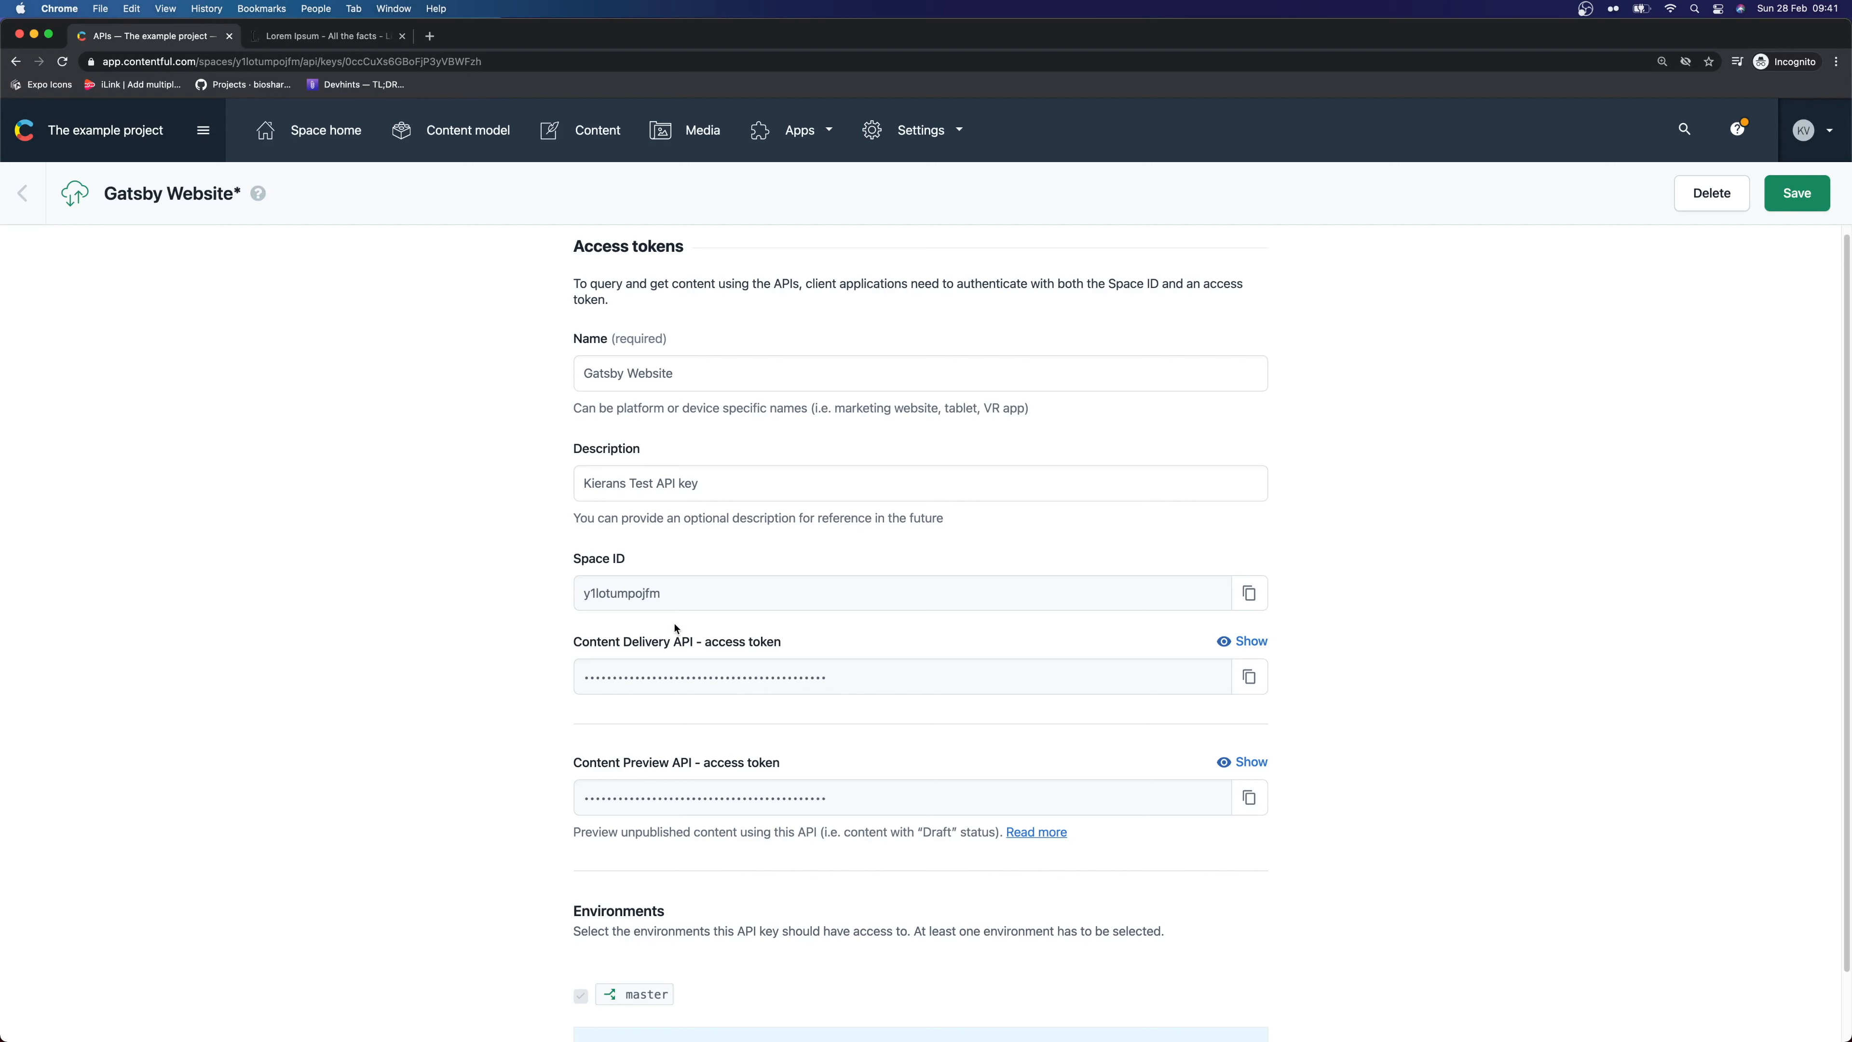
drag(576, 763, 705, 758)
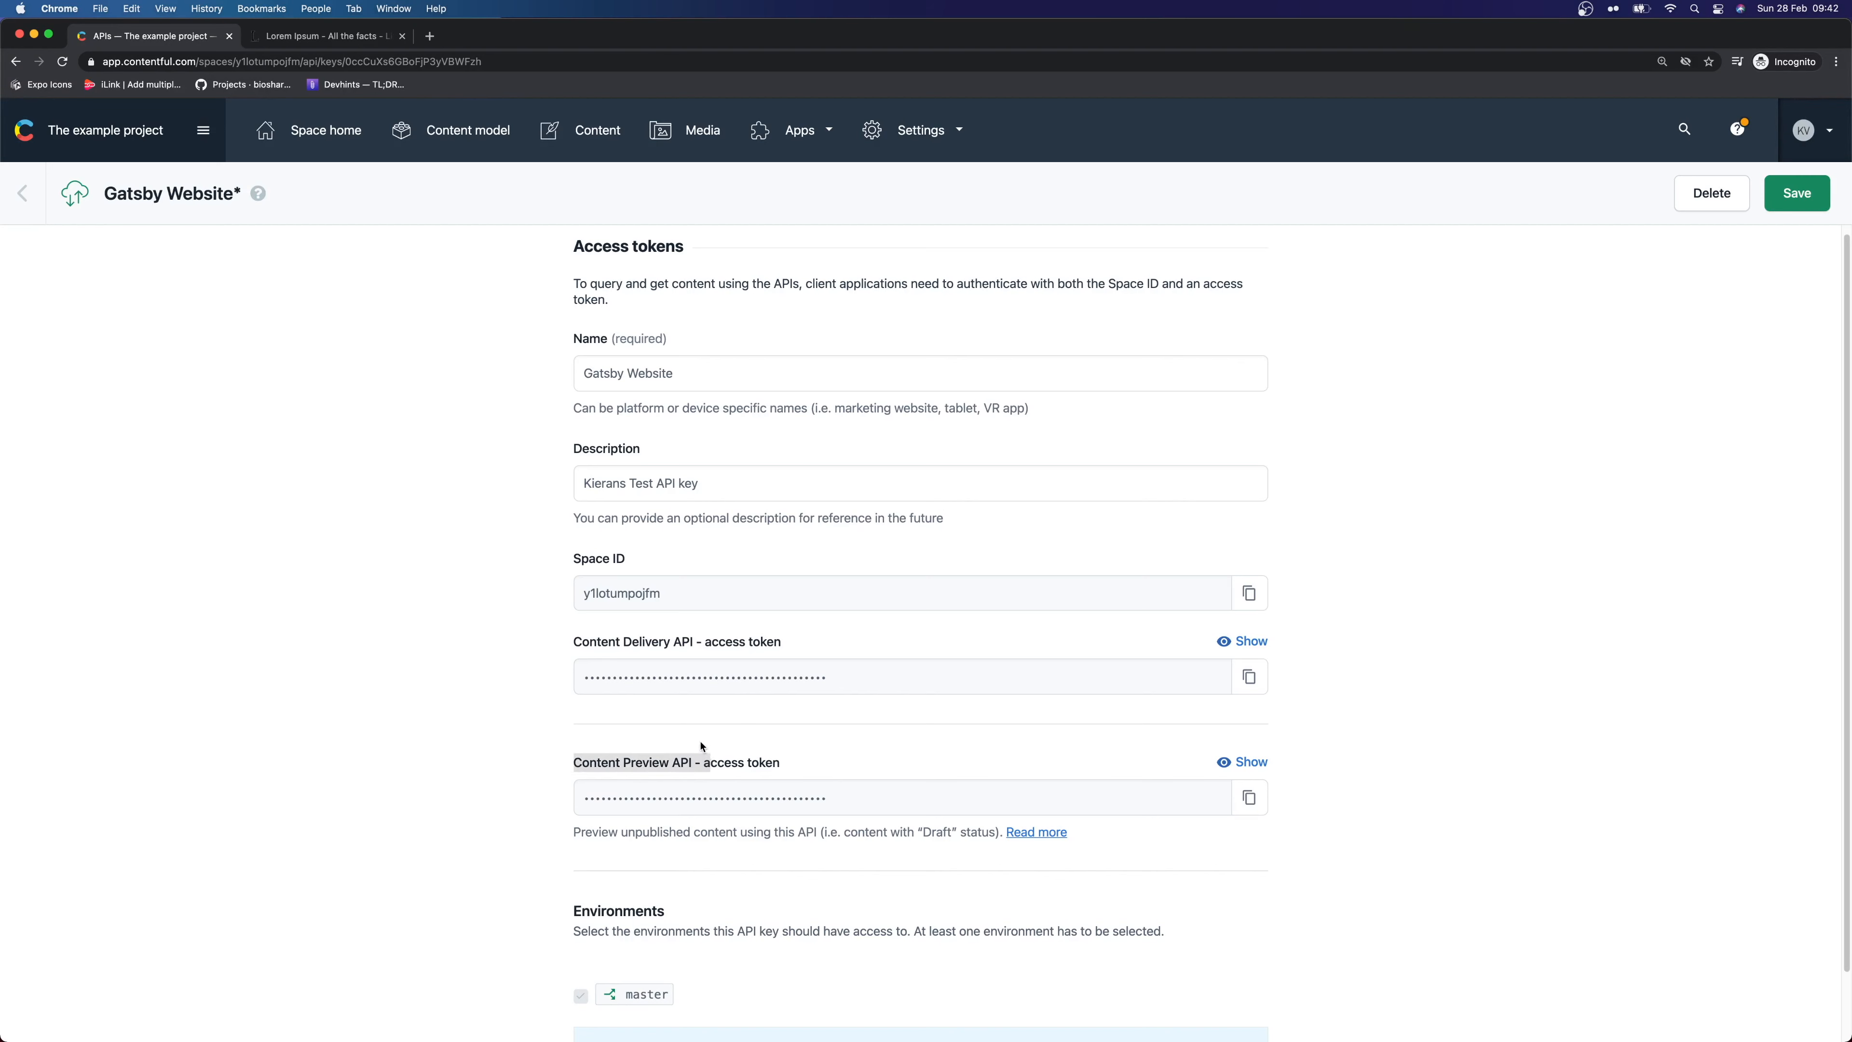
click(667, 764)
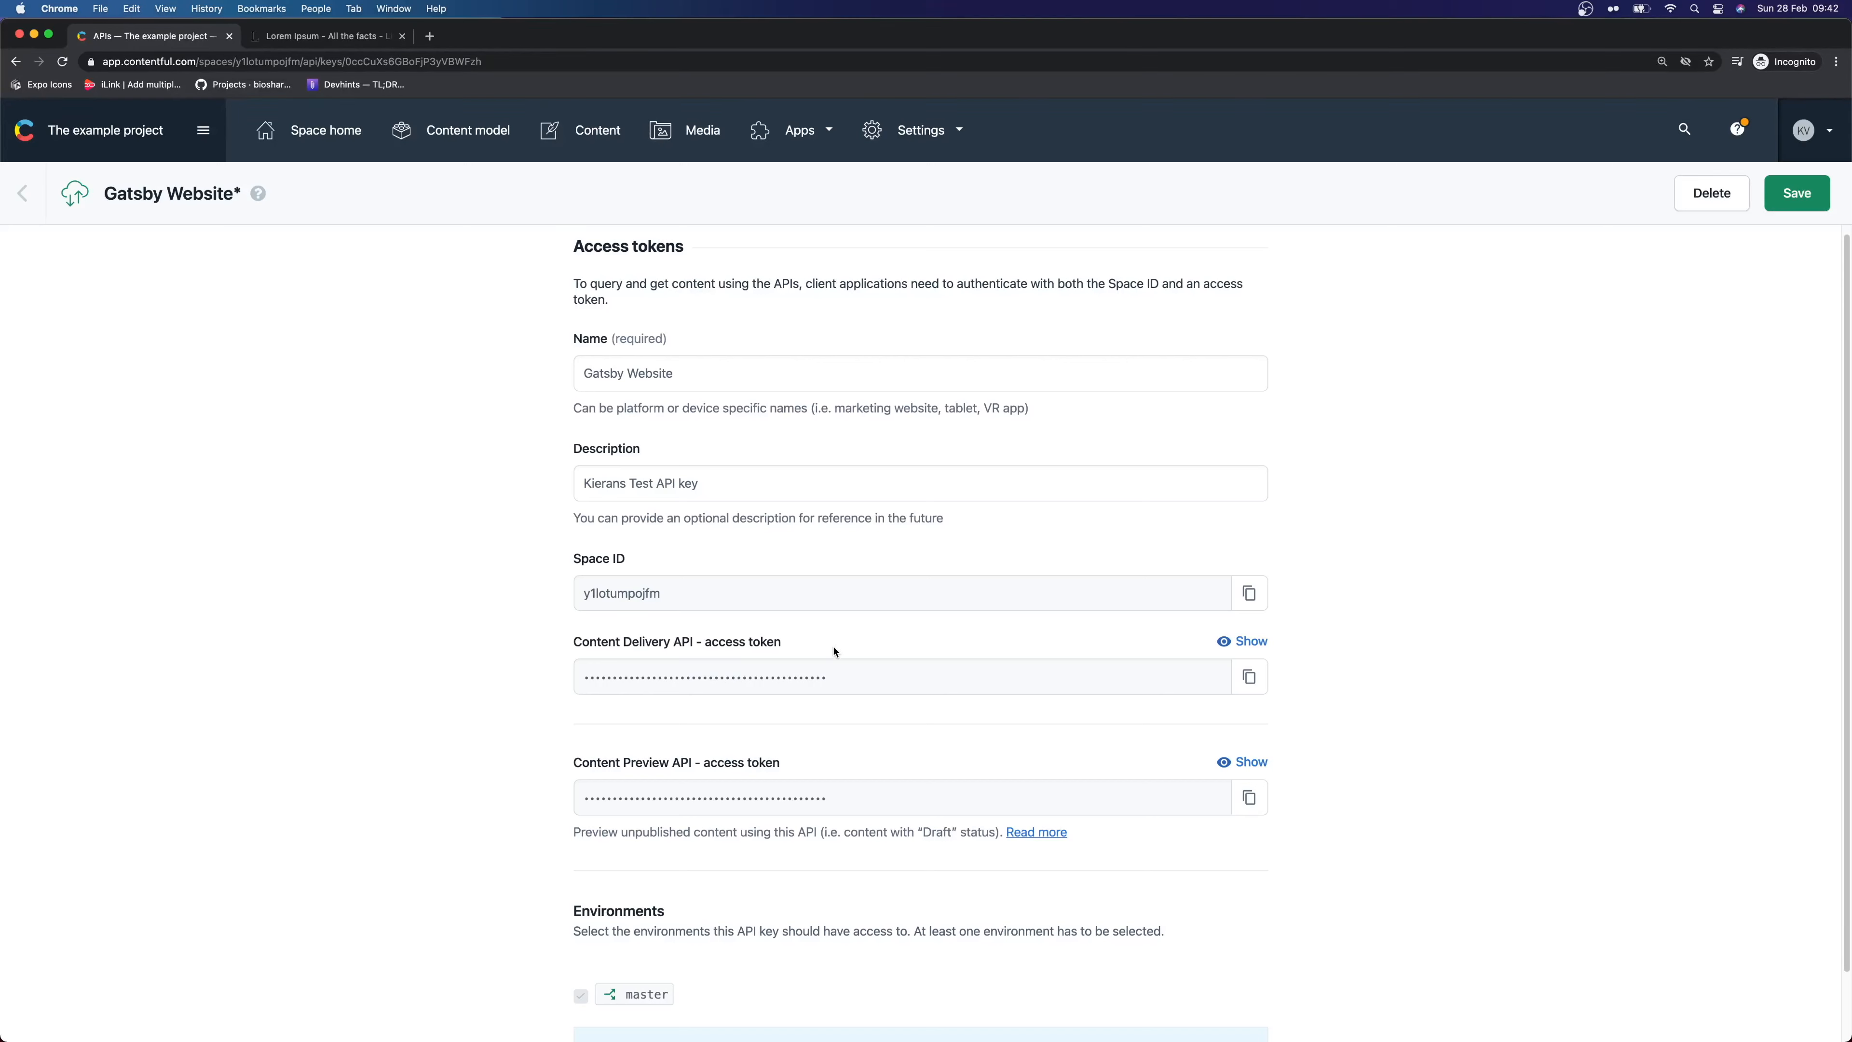
drag(792, 638, 648, 642)
click(793, 649)
Reveal the Content Delivery API access token and copy it
click(1249, 648)
drag(959, 686, 579, 675)
key(super+c)
Save the copied token in a new Notes note headed 'CONTENTFUL API KEY:', then return to Chrome
click(559, 626)
key(super+space)
text(notes)
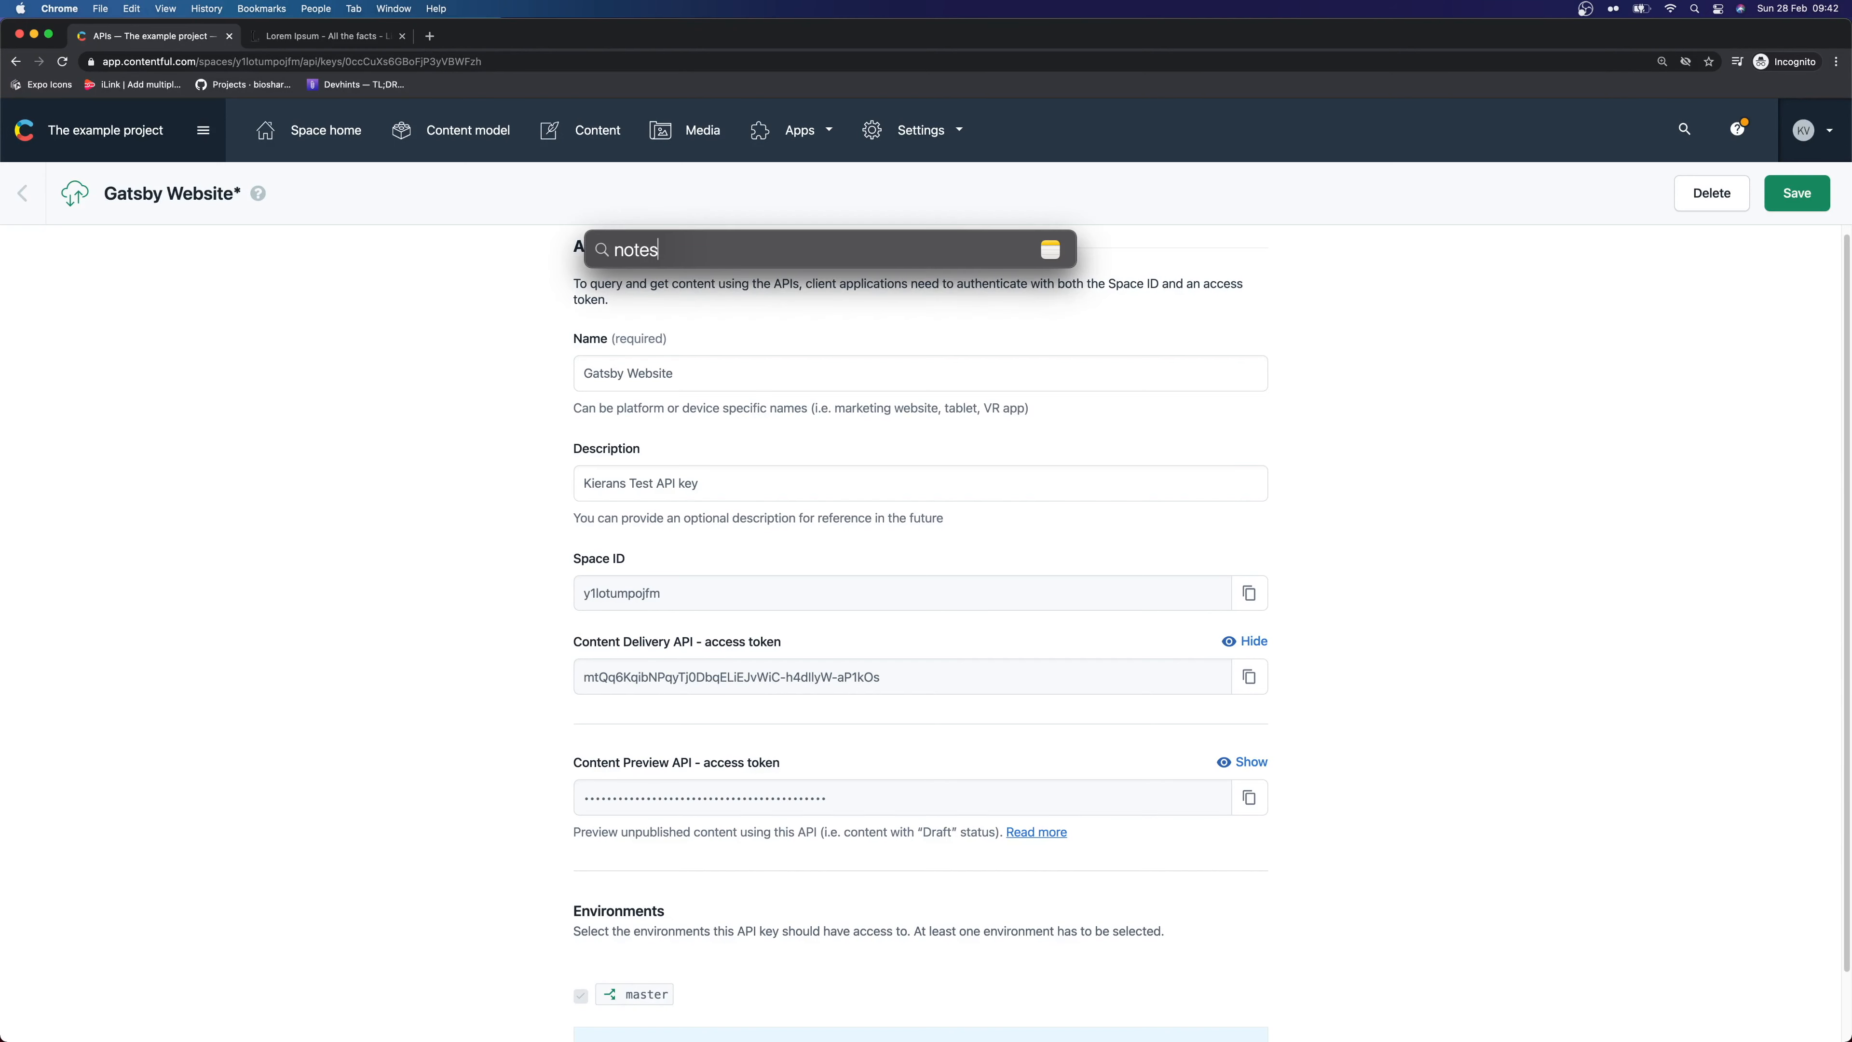
key(Return)
key(super+n)
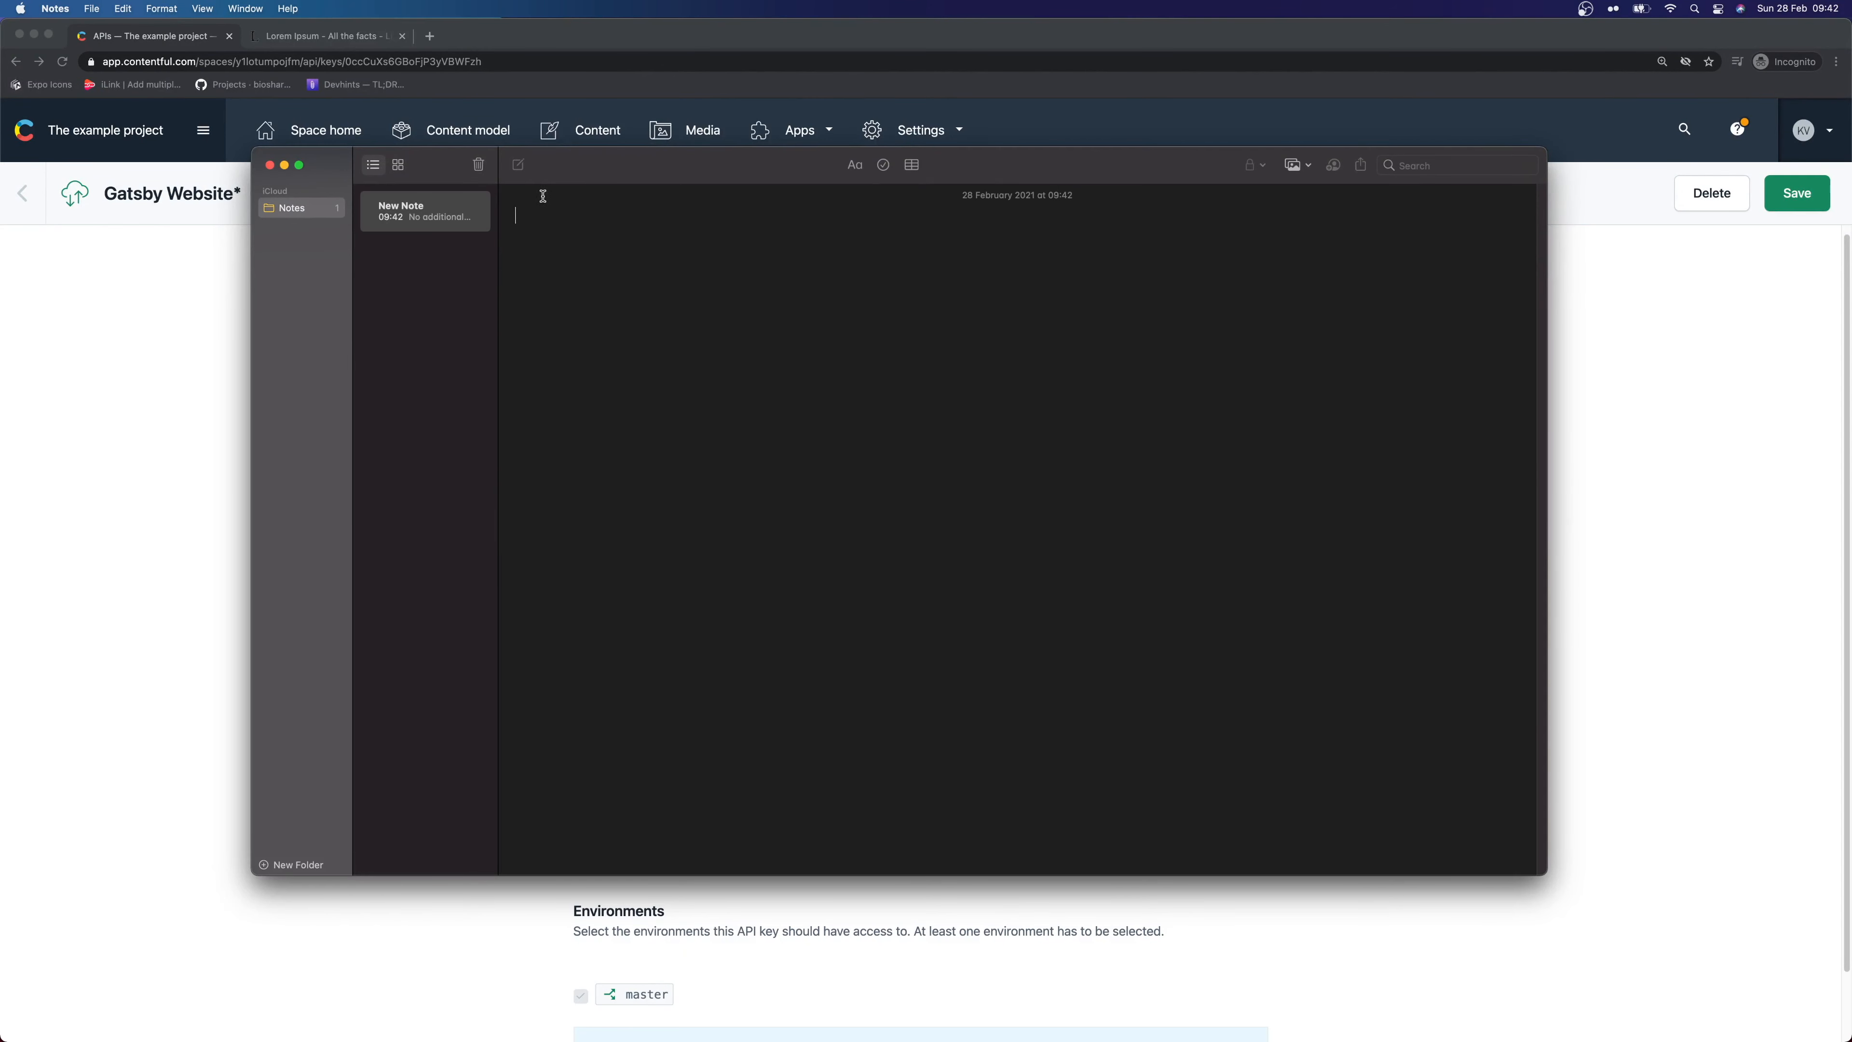
text(CONTENTFUL API KEY:)
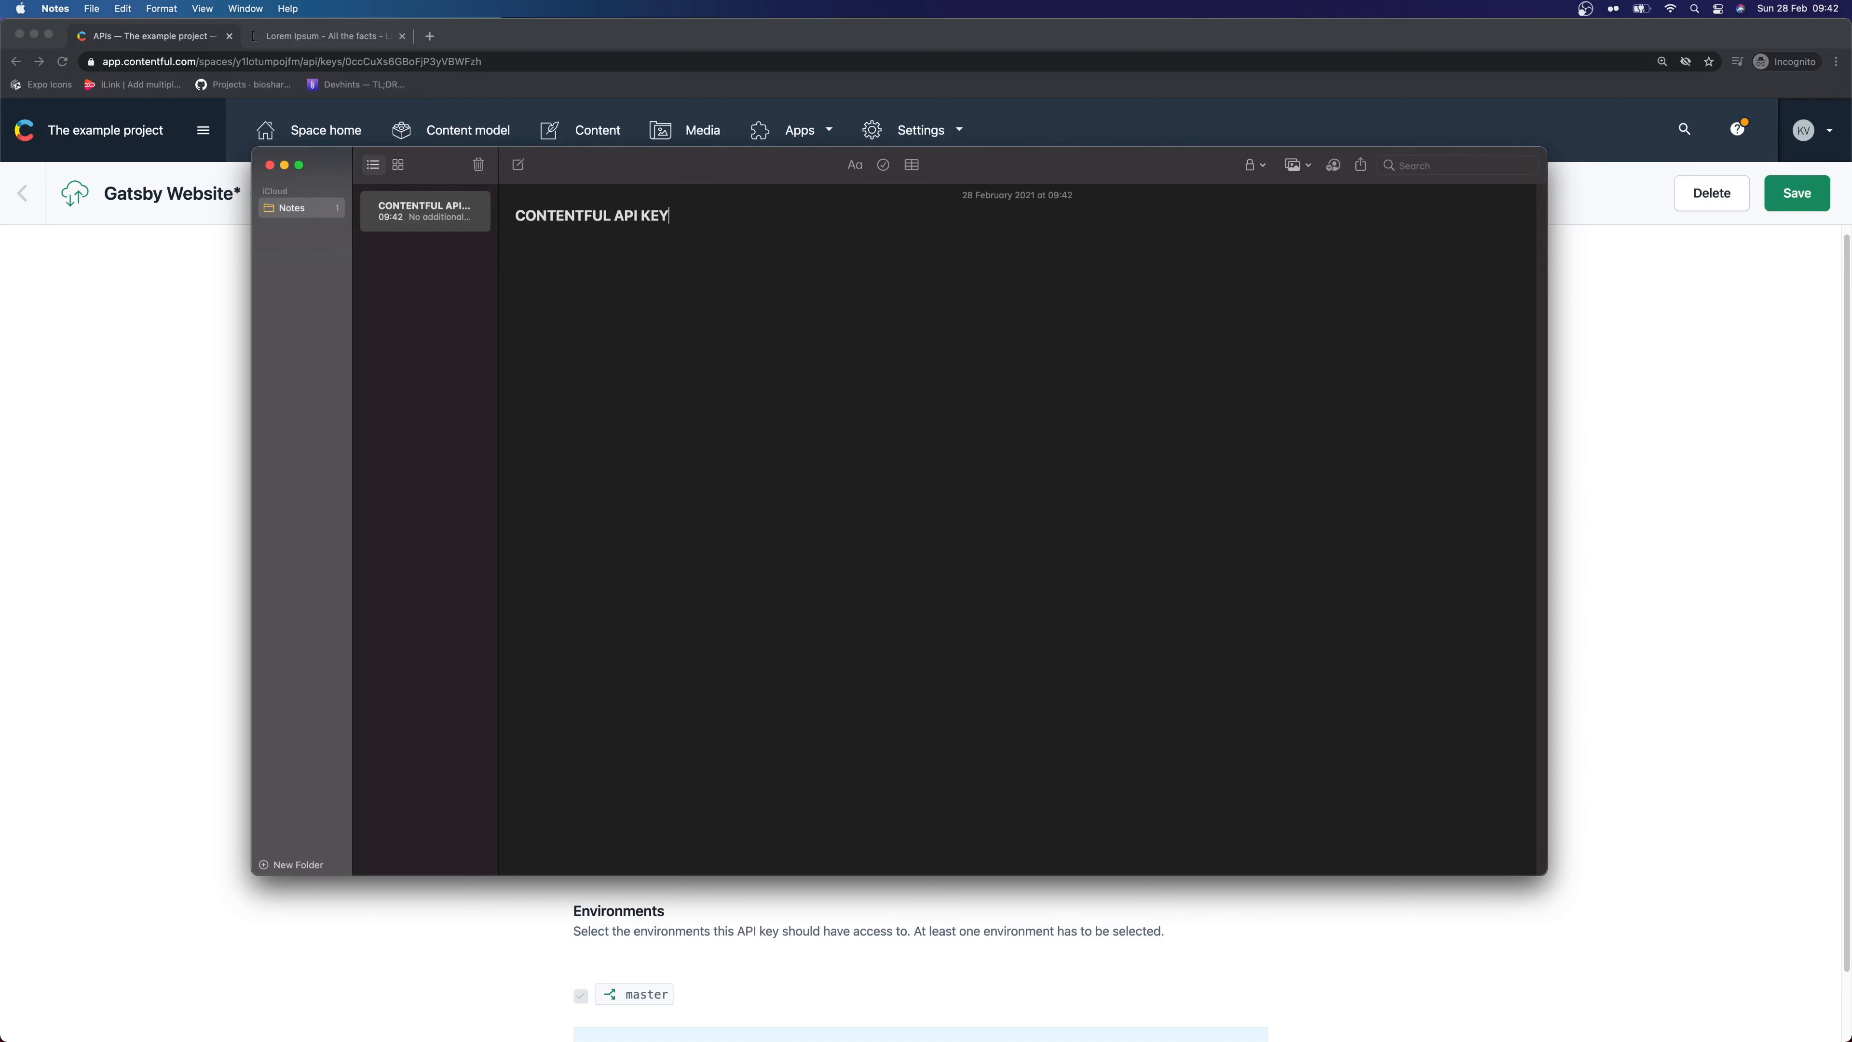
key(super+v)
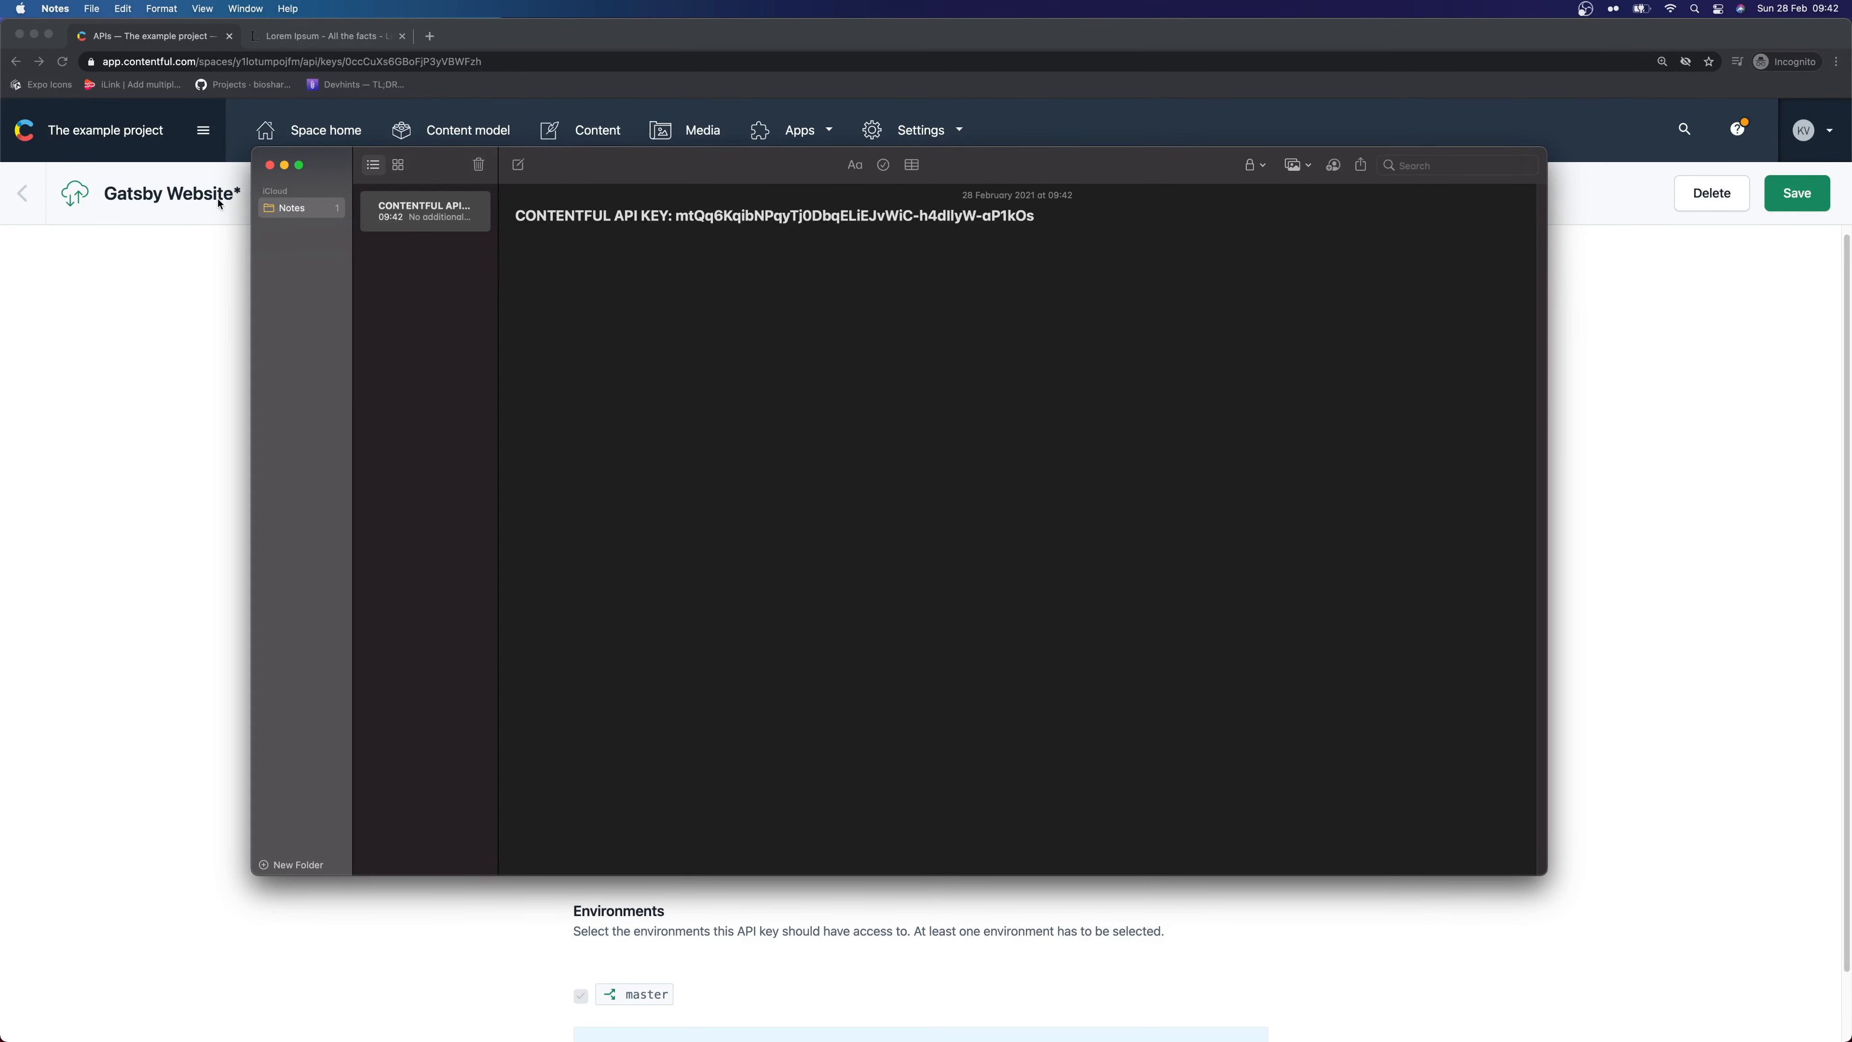
click(235, 194)
Save the Gatsby Website key, then delete the Example space token 1 key
click(1797, 193)
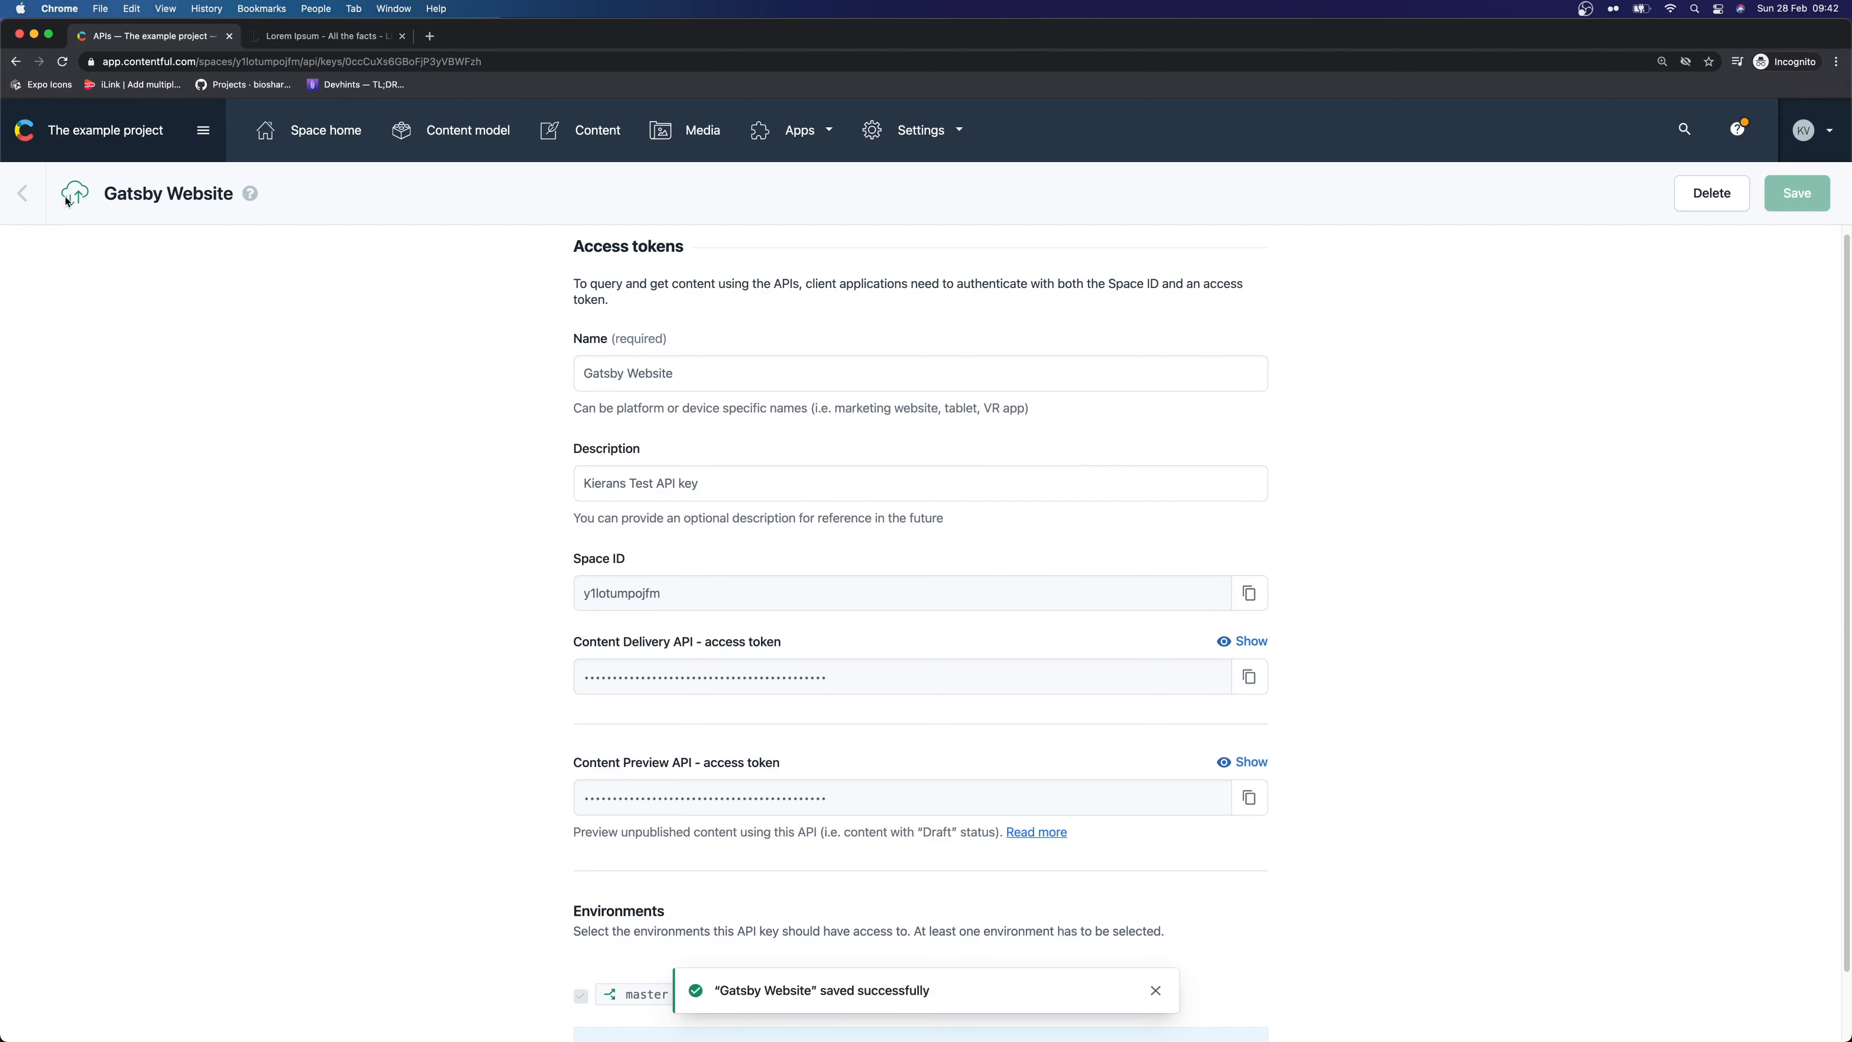
click(23, 194)
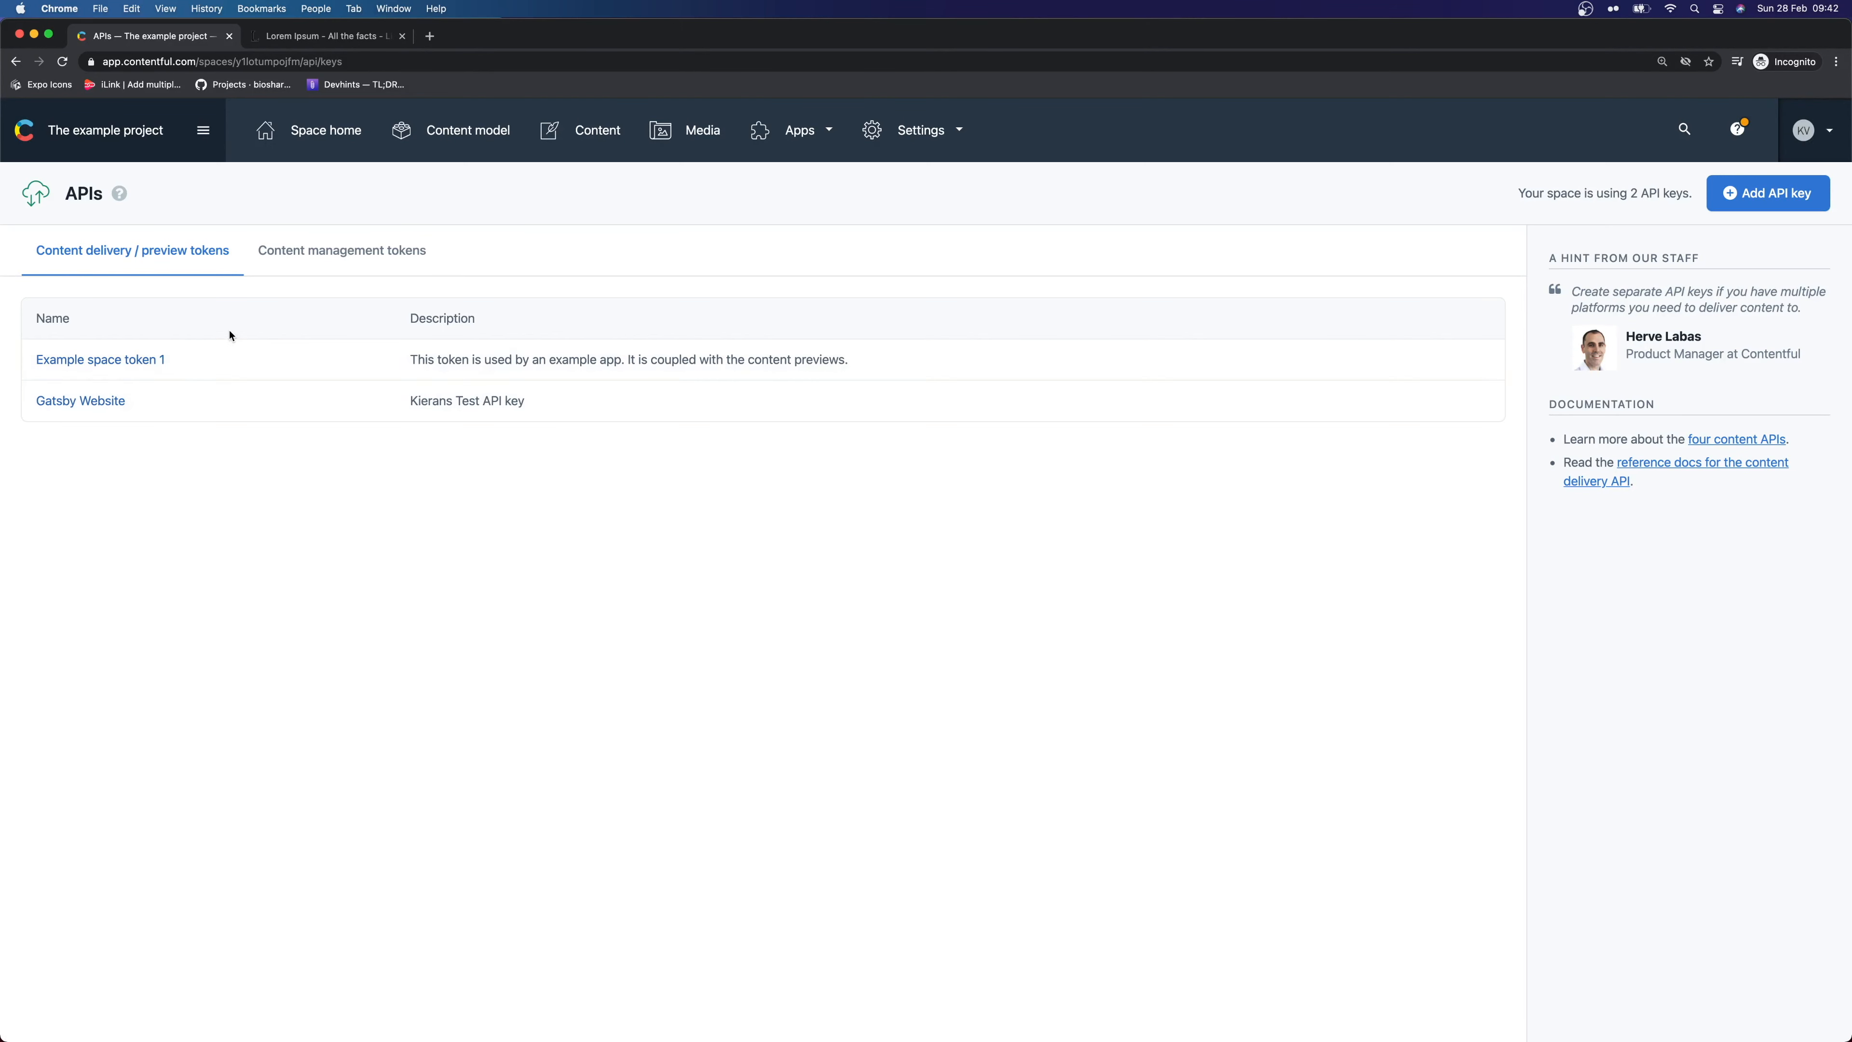
click(134, 362)
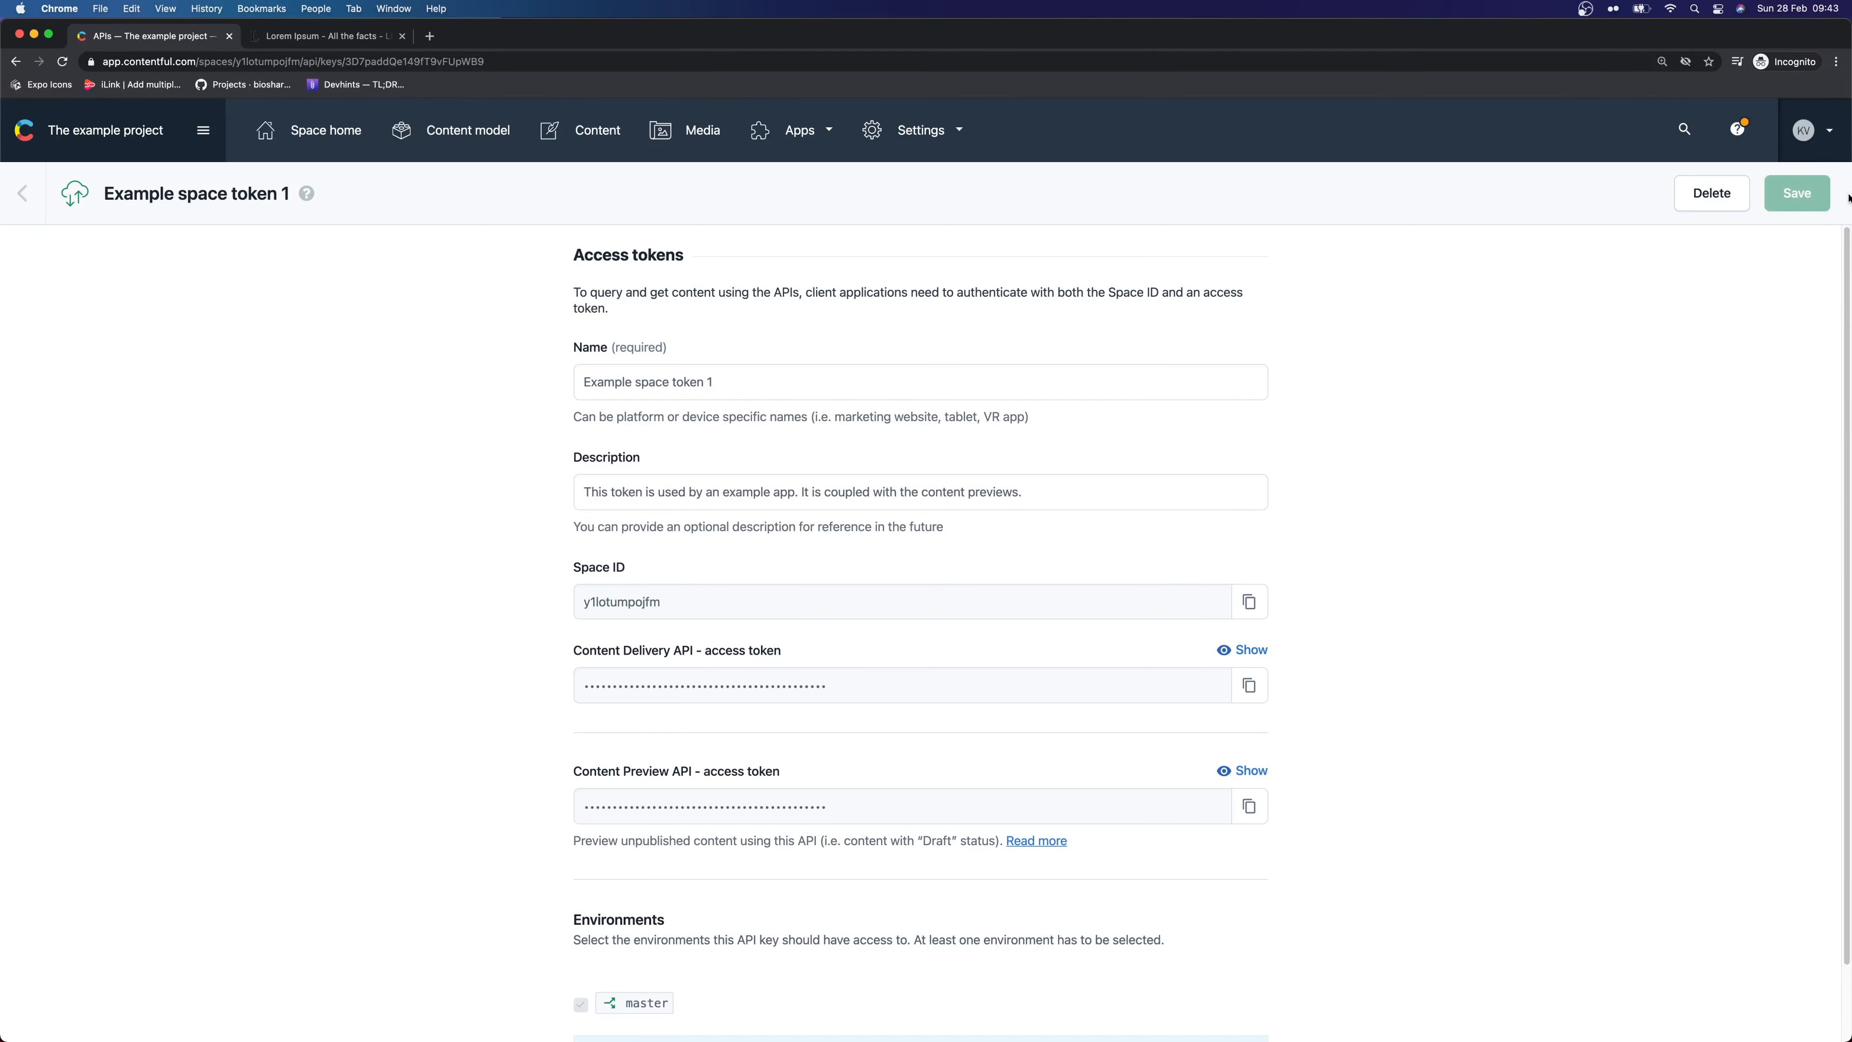
click(1711, 192)
click(1525, 280)
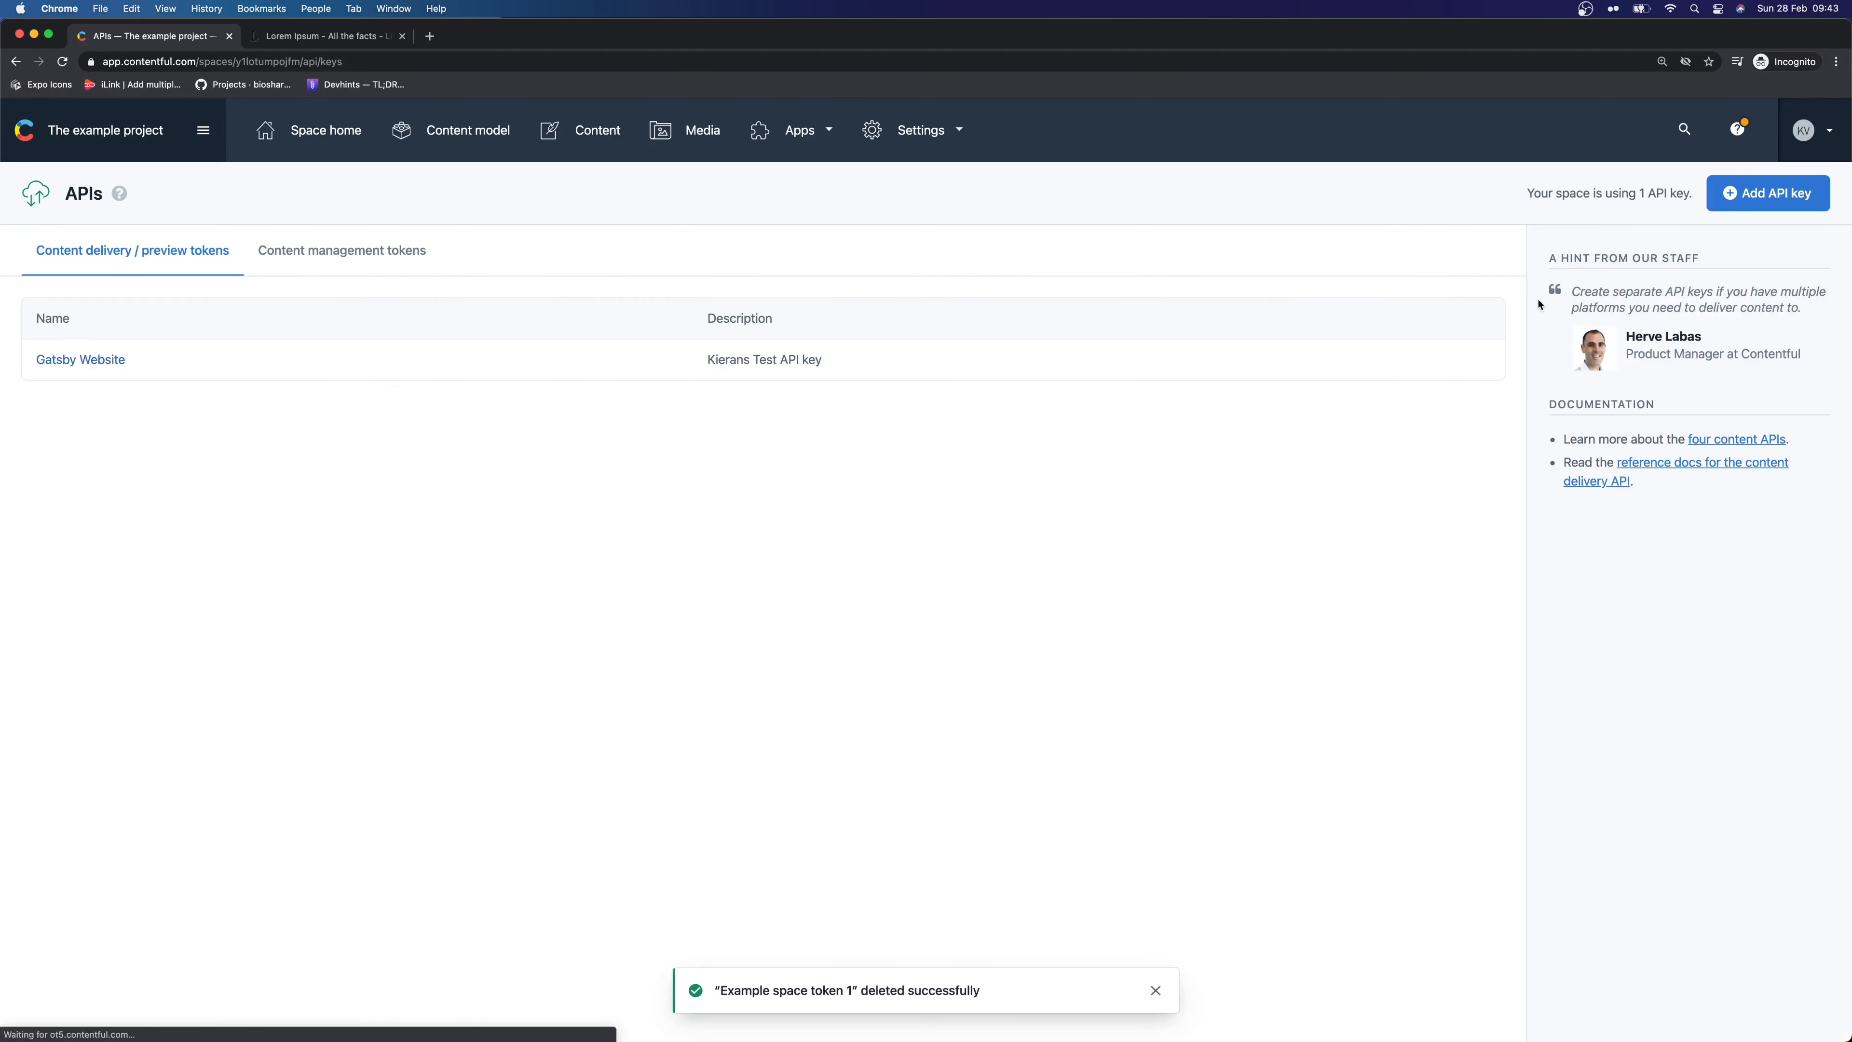